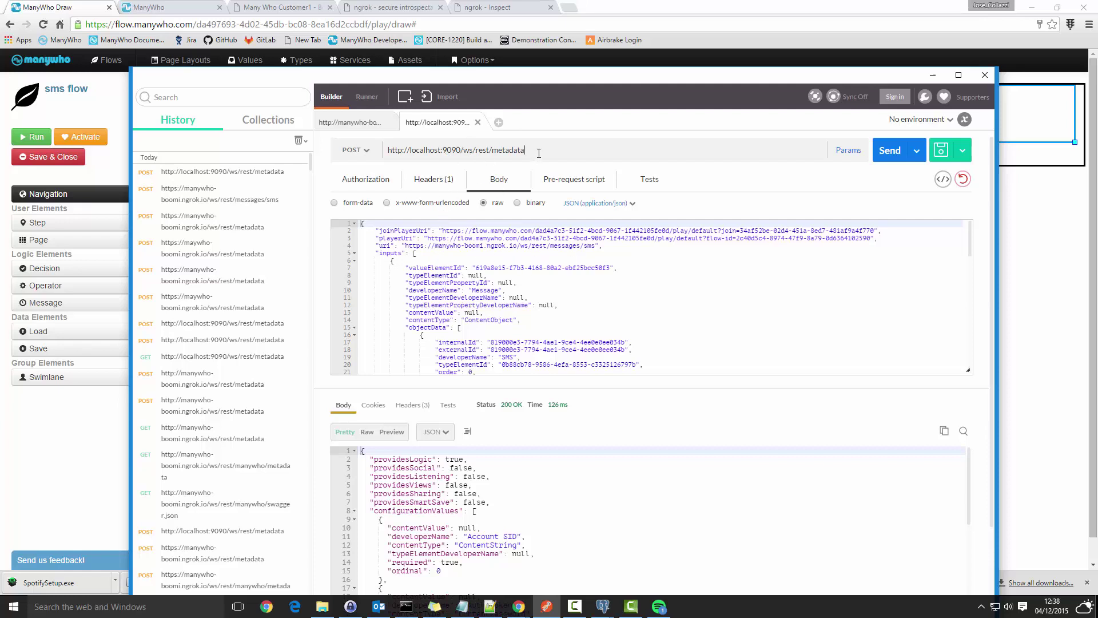
Examine the metadata request URL and the configuration values in its JSON response, and move the Postman window out of the way
left_click_drag(539, 154, 383, 159)
left_click(422, 150)
scroll(512, 484, "down", 3)
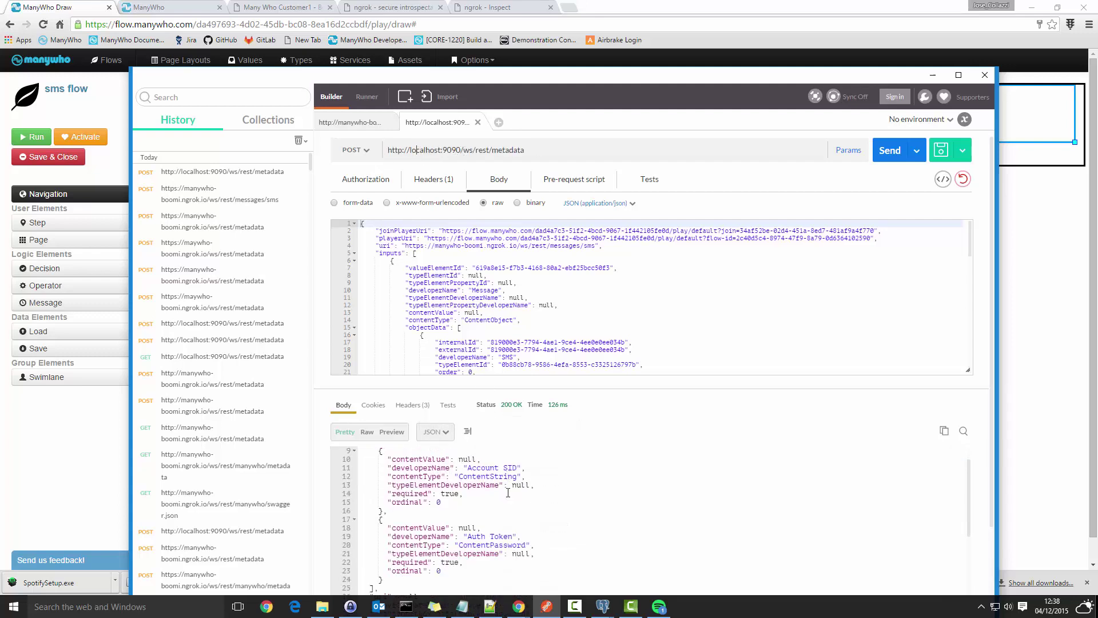
scroll(509, 478, "down", 1)
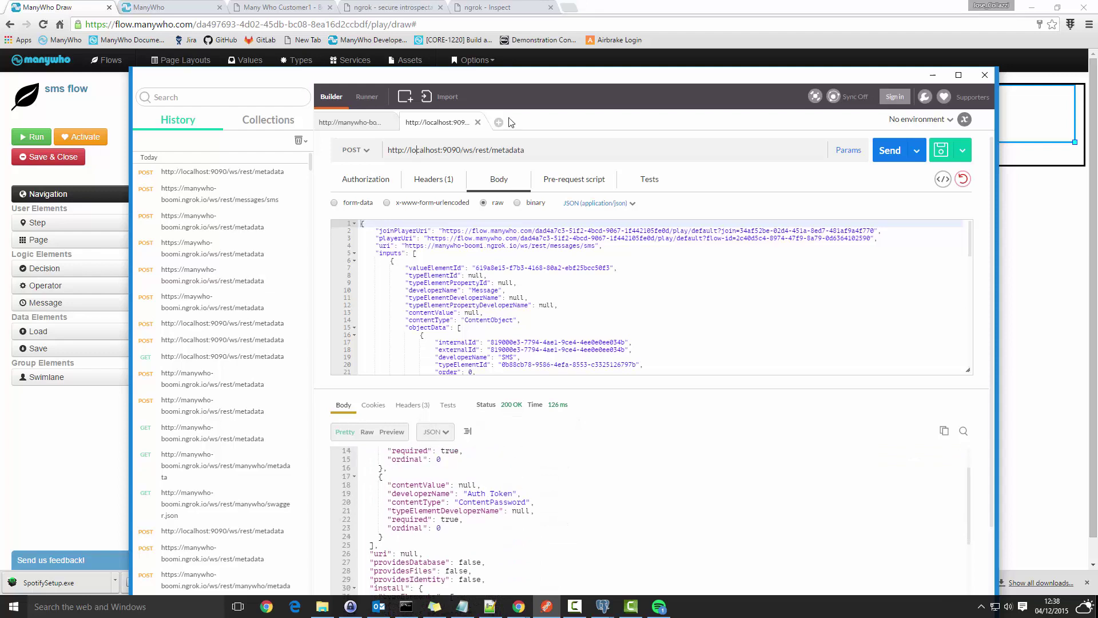
left_click_drag(525, 79, 1097, 87)
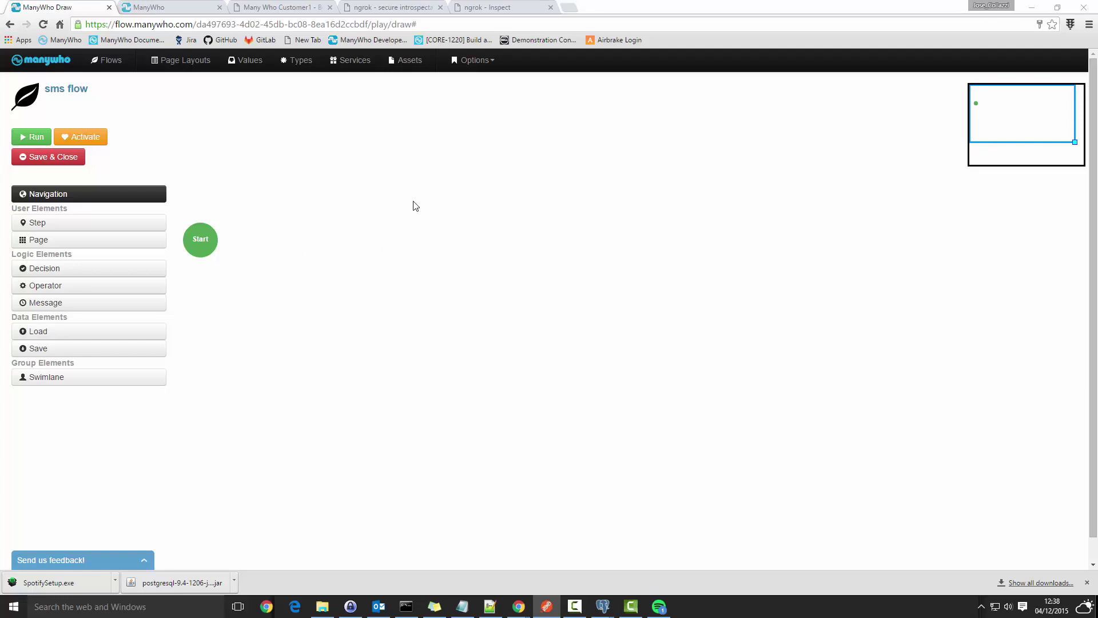
Start a new service for the sms flow and name it boomi-twilio-service
left_click(361, 70)
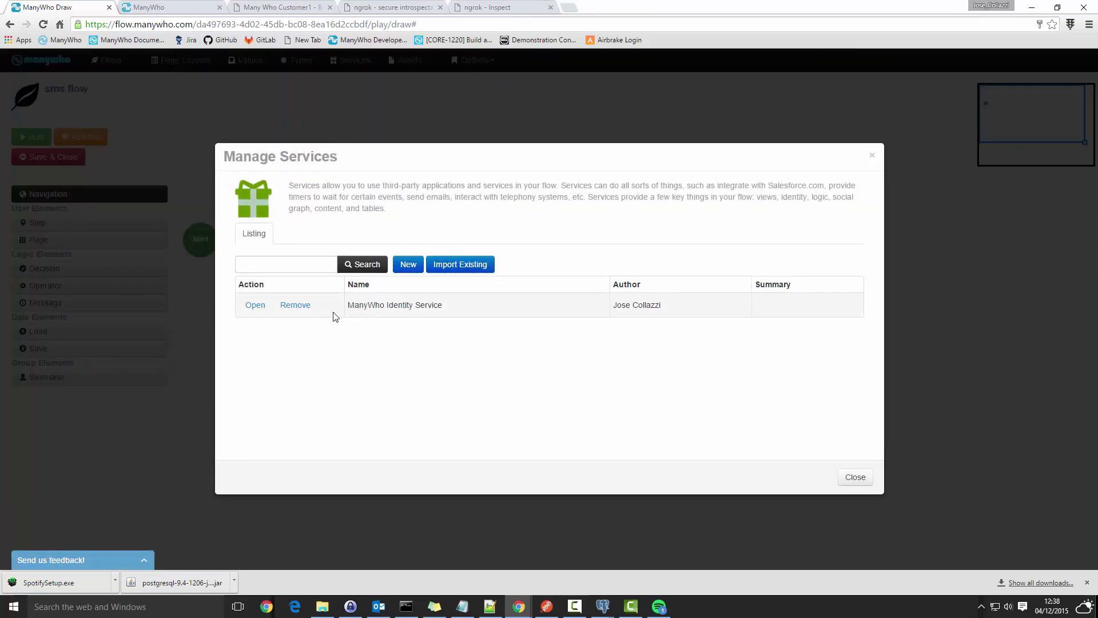
left_click(408, 266)
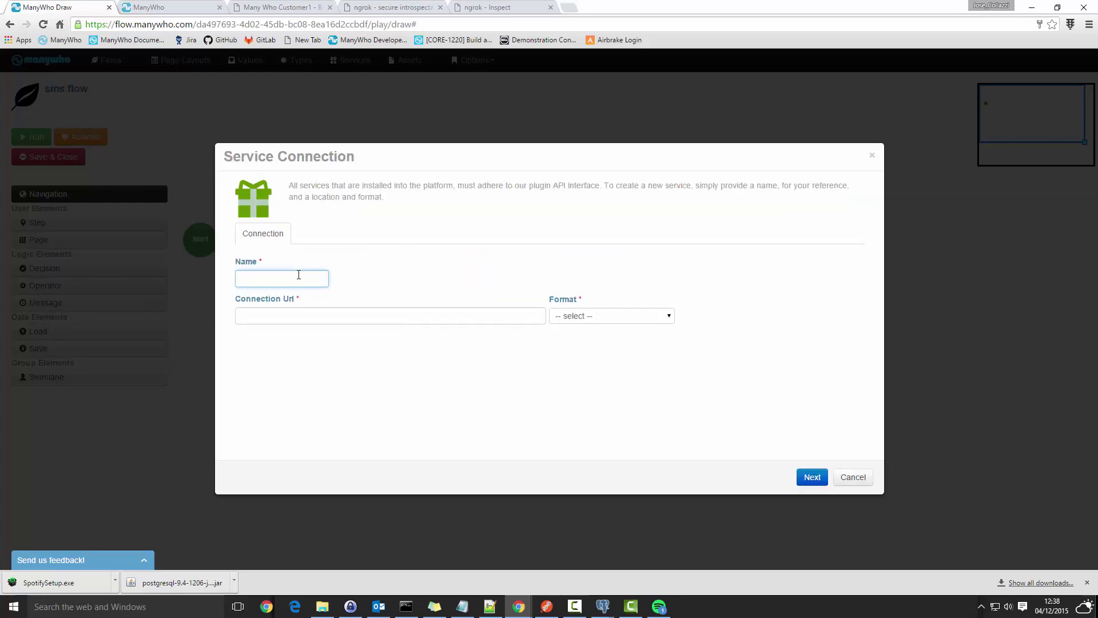
type("boomi-twilio-service")
left_click(328, 314)
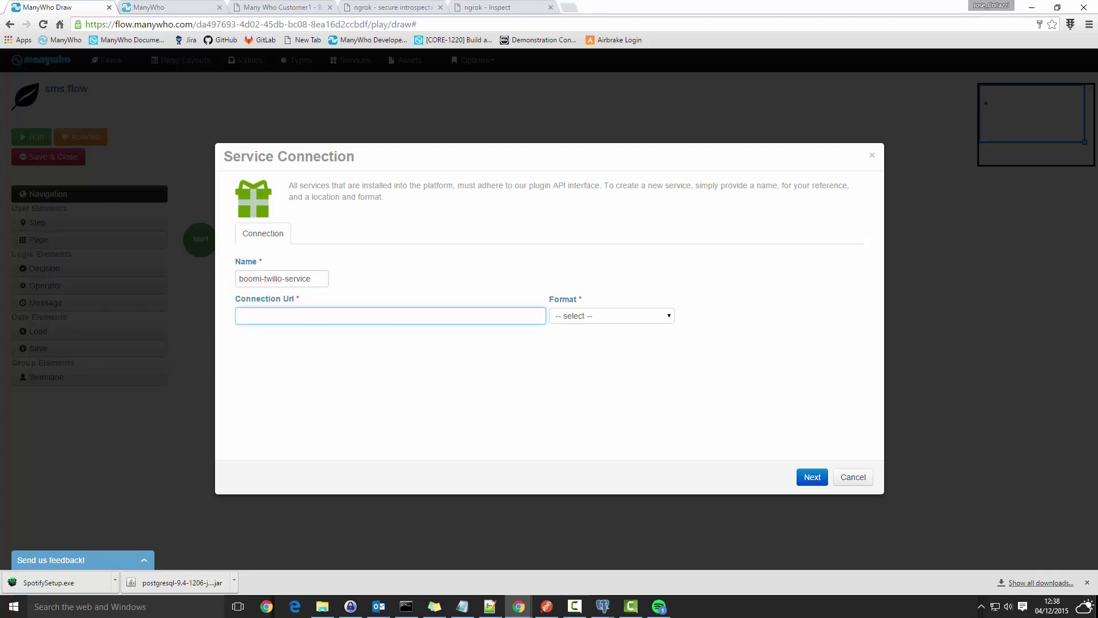
key("alt+Tab")
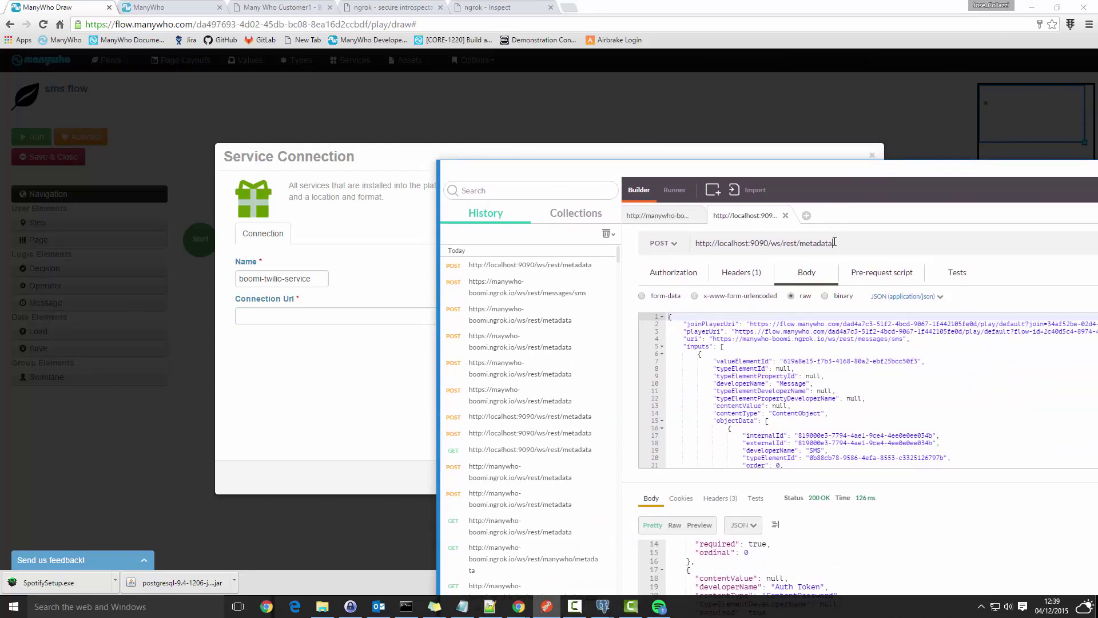
left_click_drag(835, 242, 661, 243)
key("ctrl+c")
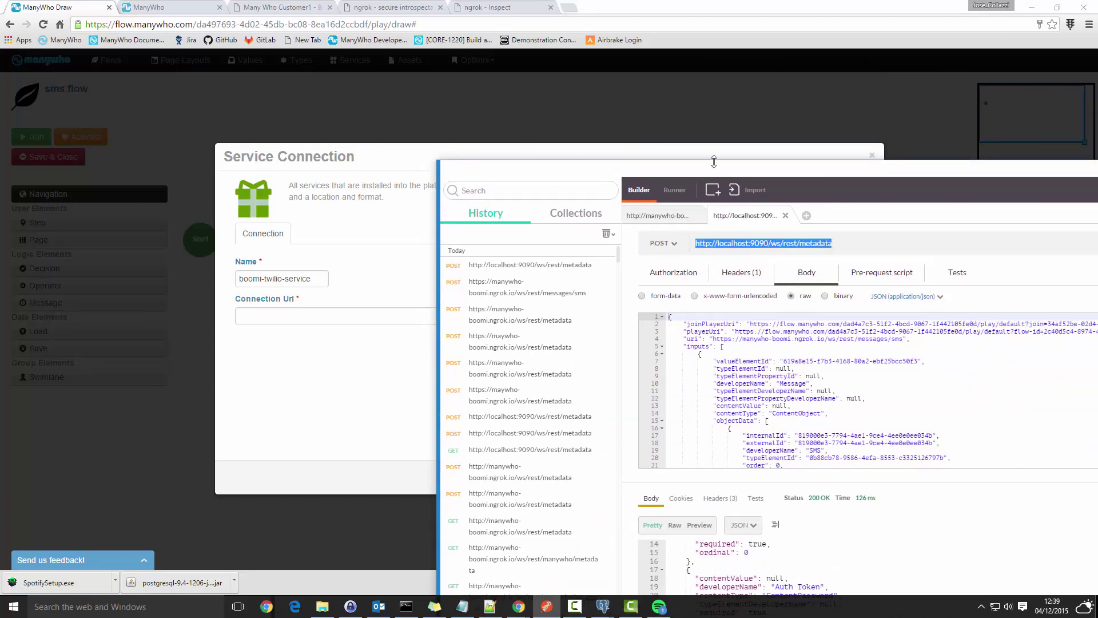
key("alt+Tab")
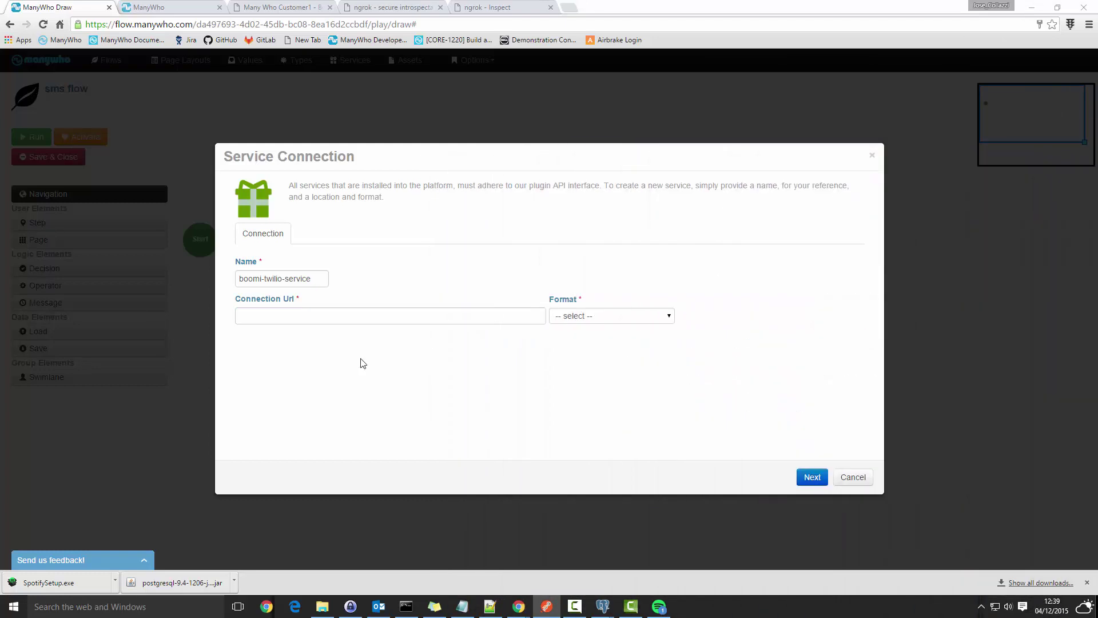
left_click(376, 315)
key("ctrl+v")
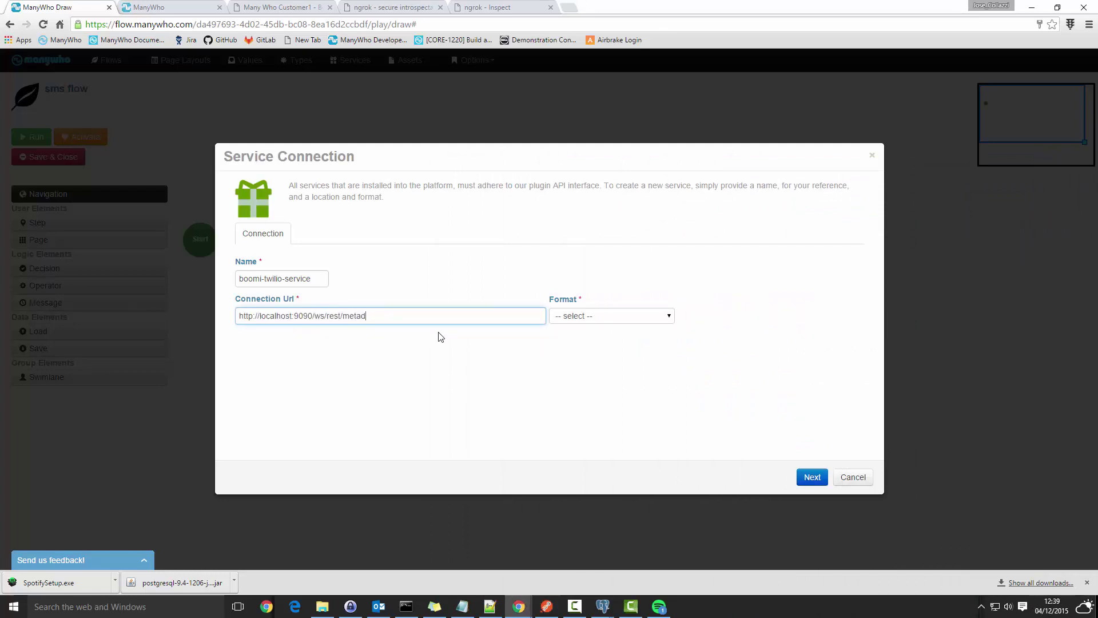
key("BackSpace")
key("BackSpace")
key("BackSpace")
Set the connection format to JSON, submit the service connection, and dismiss the browser's downloads bar
left_click(641, 318)
left_click(611, 348)
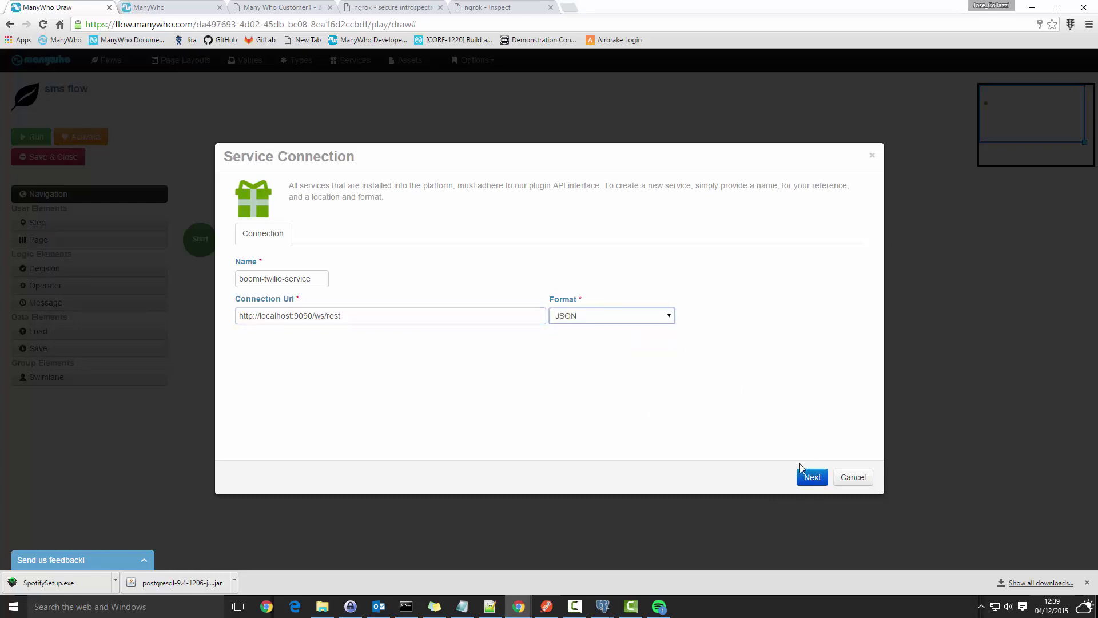
left_click(811, 476)
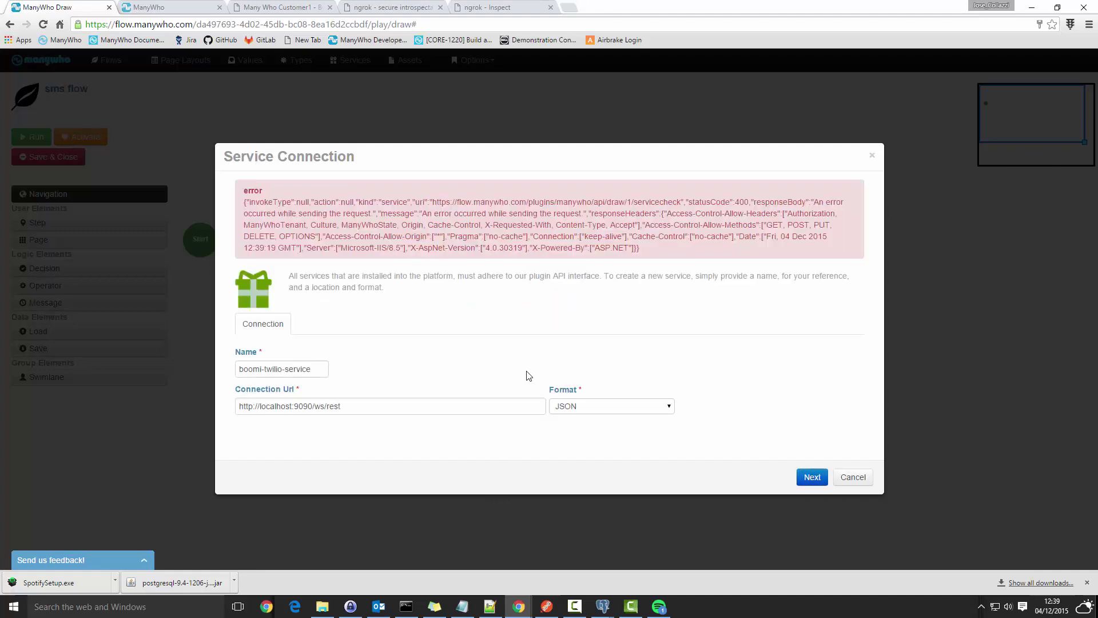
left_click(1087, 583)
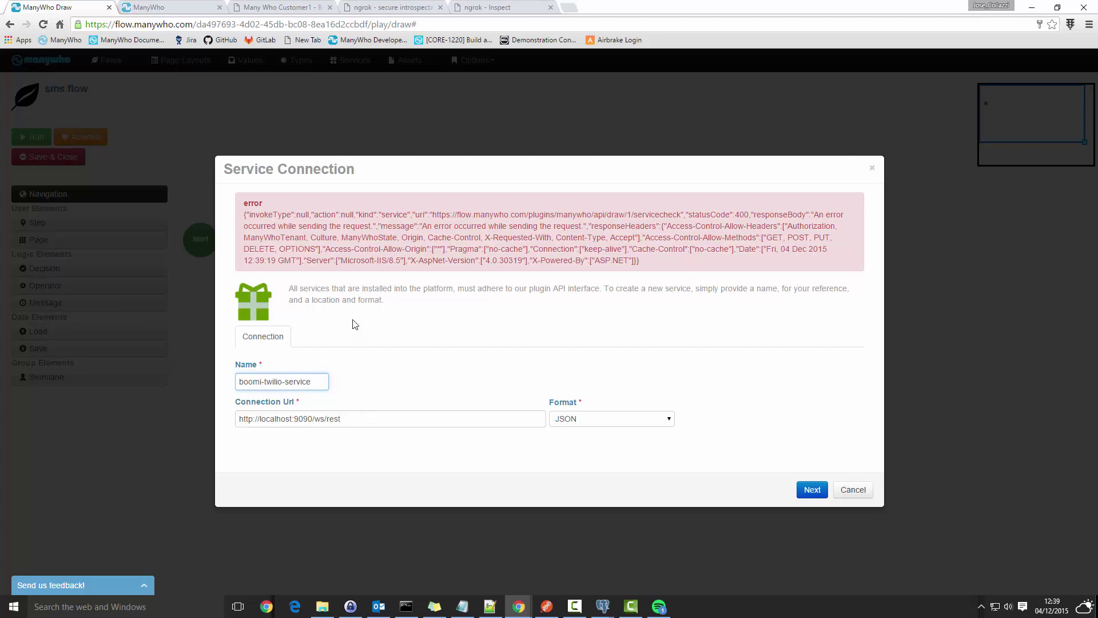
Bring up the ngrok website and start an HTTP tunnel to port 9090 from the Command Prompt
left_click_drag(312, 419, 261, 421)
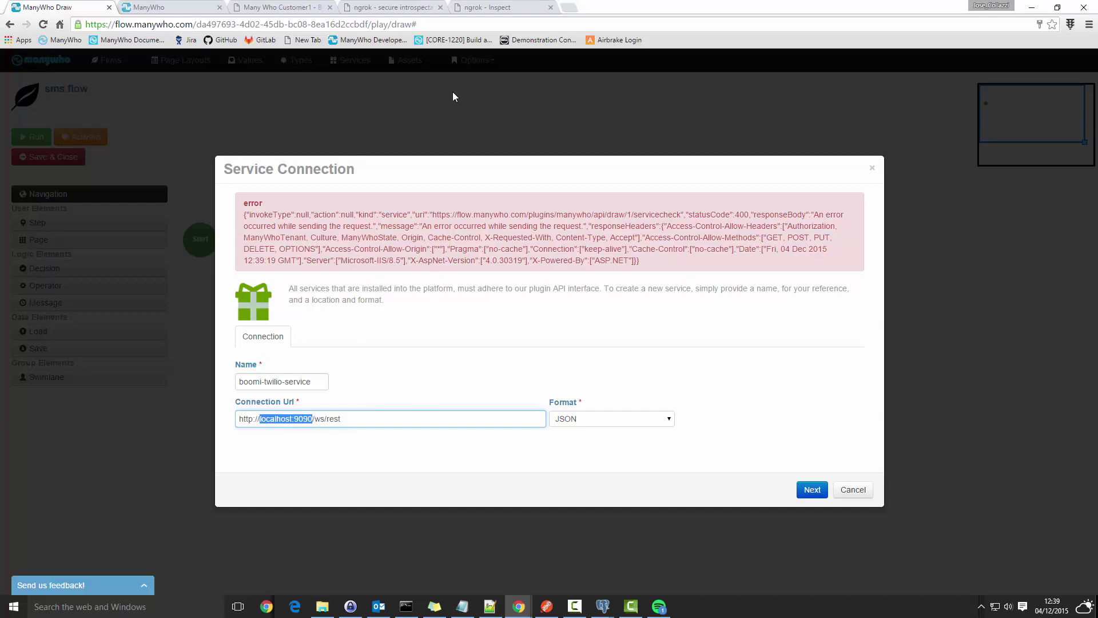
left_click(407, 8)
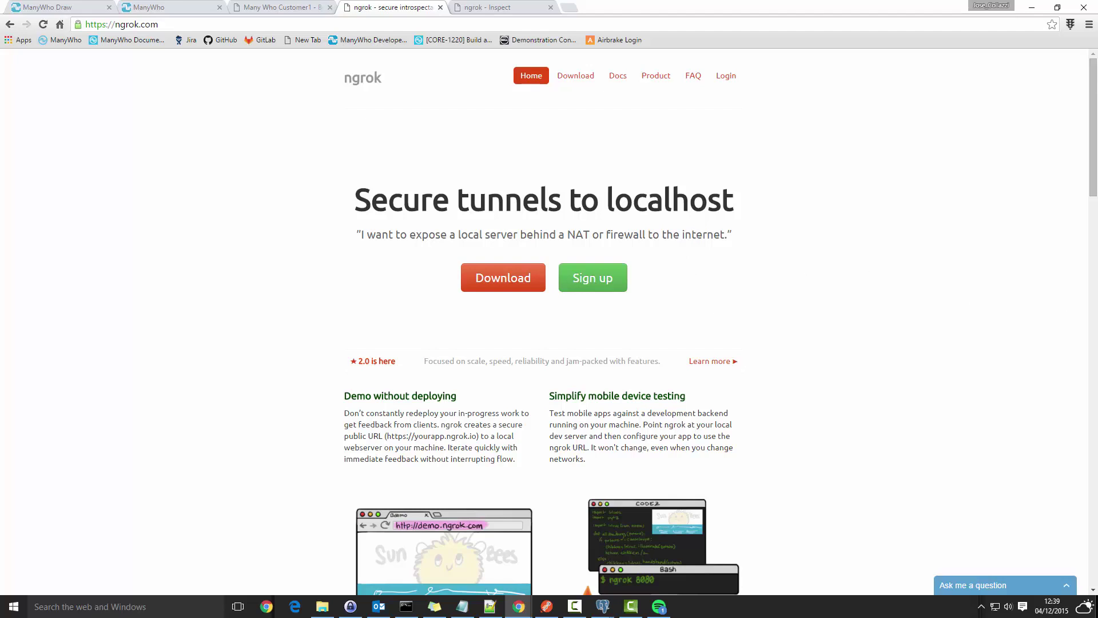
left_click(406, 606)
key("Return")
left_click_drag(715, 287, 683, 287)
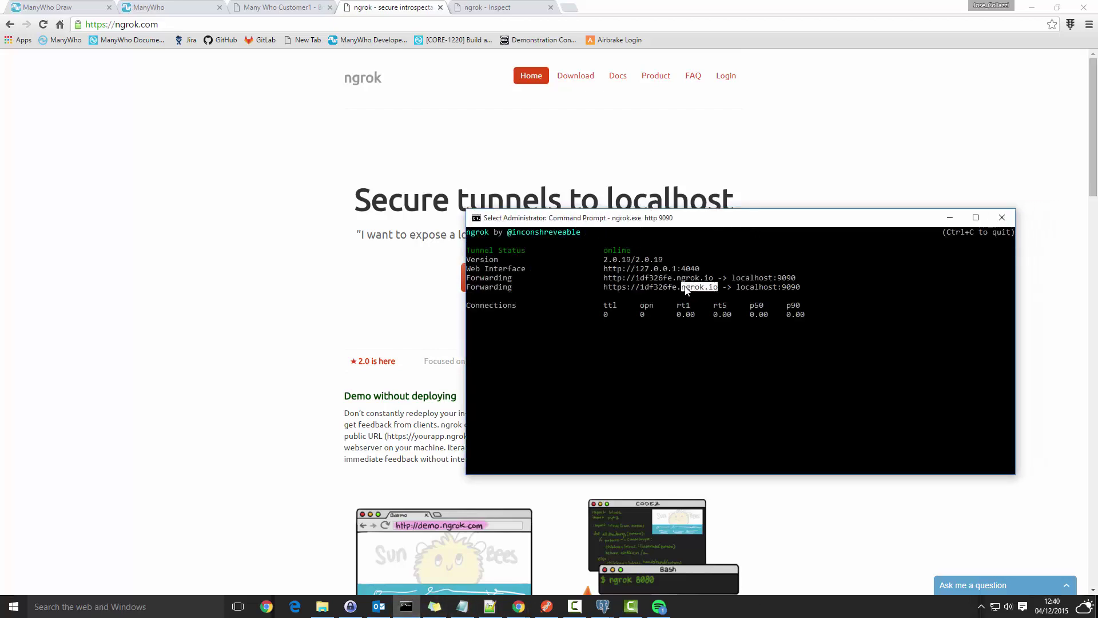
Replace the running tunnel with one on a fixed subdomain using ngrok.exe http -subdomain=manywho-boomi 9090, and clear the console out of view
left_click(723, 259)
key("Escape")
key("ctrl+c")
type("ngrok.exe http -subdomain=manywho-boomi 9090")
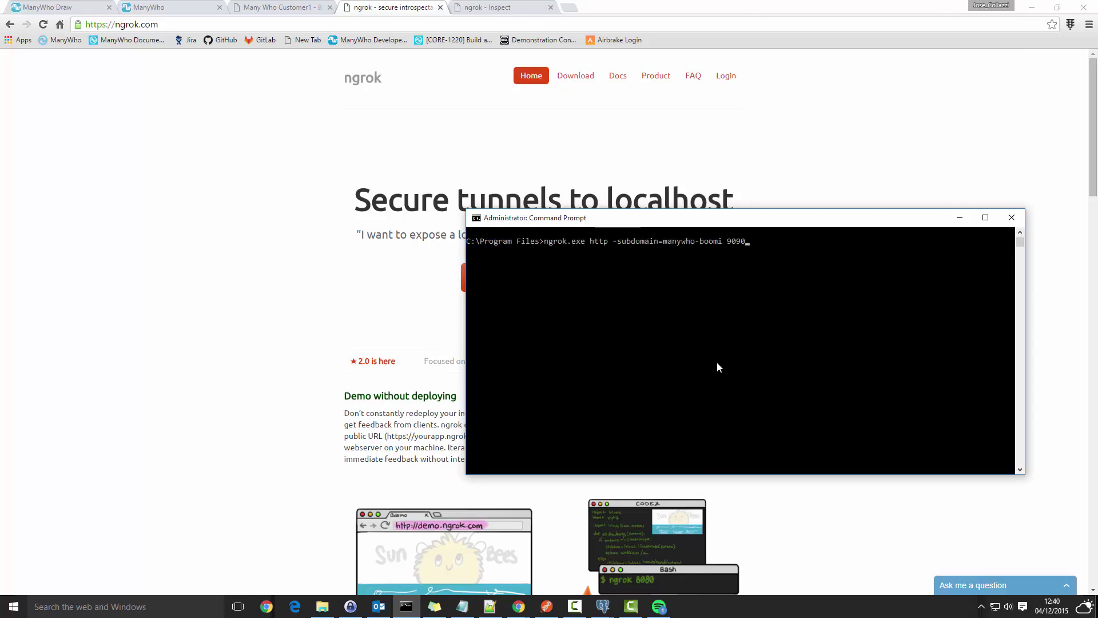
key("Return")
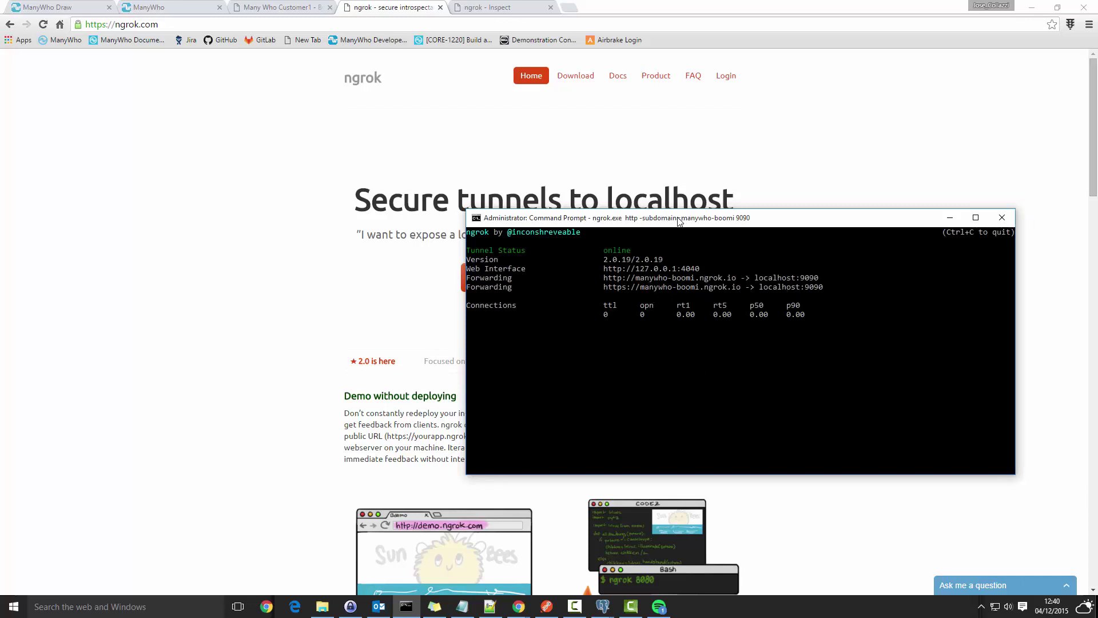
left_click_drag(680, 222, 1097, 223)
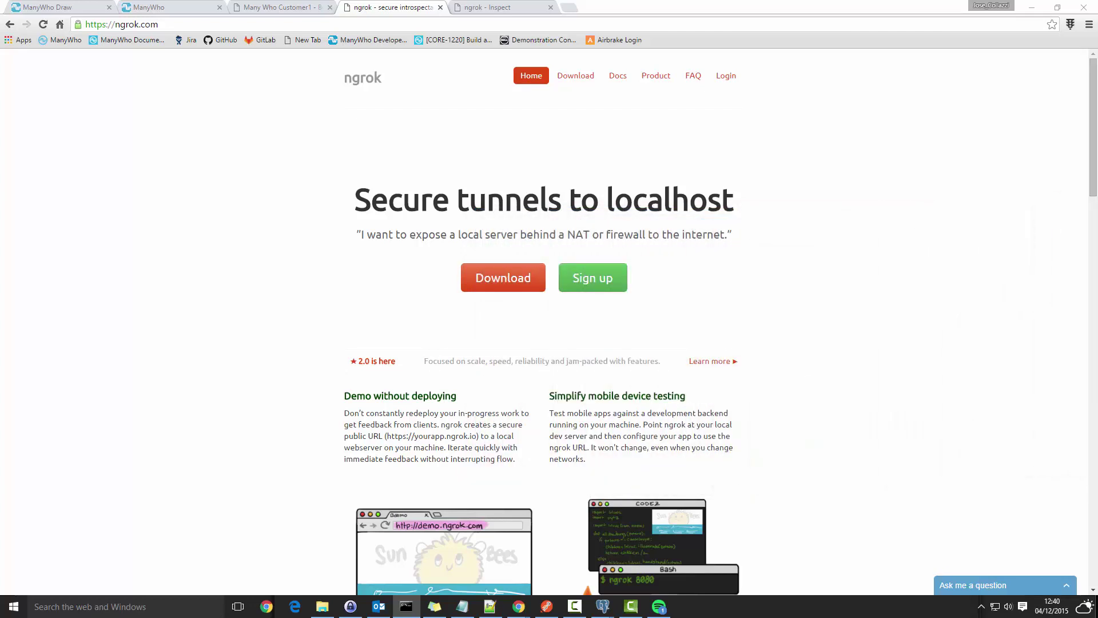
key("alt+Tab")
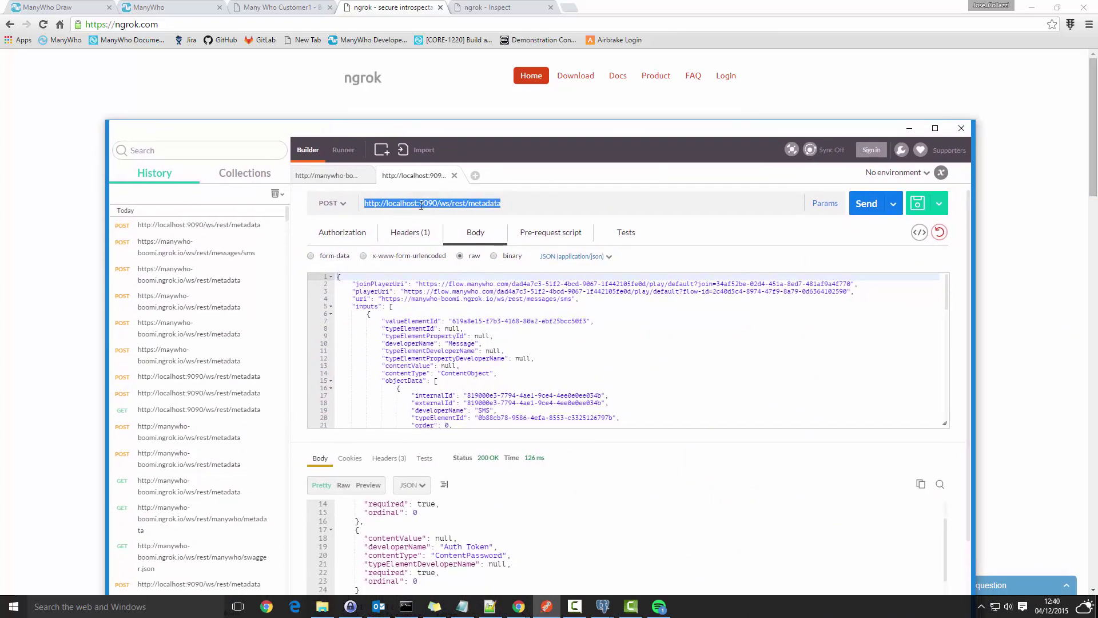
left_click(386, 206)
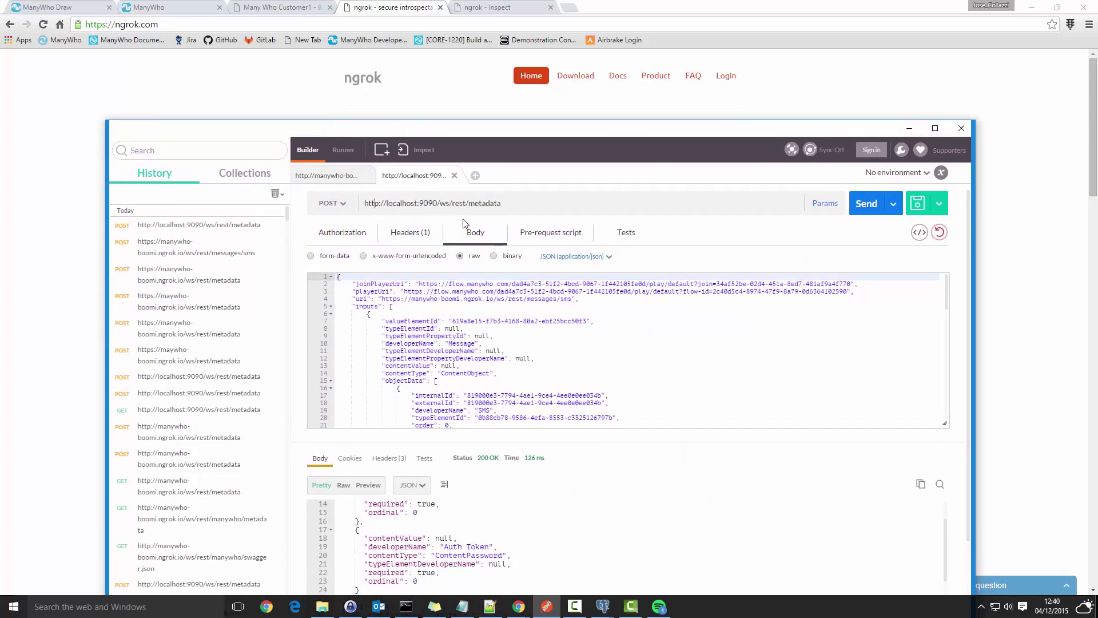
key("BackSpace")
type("s")
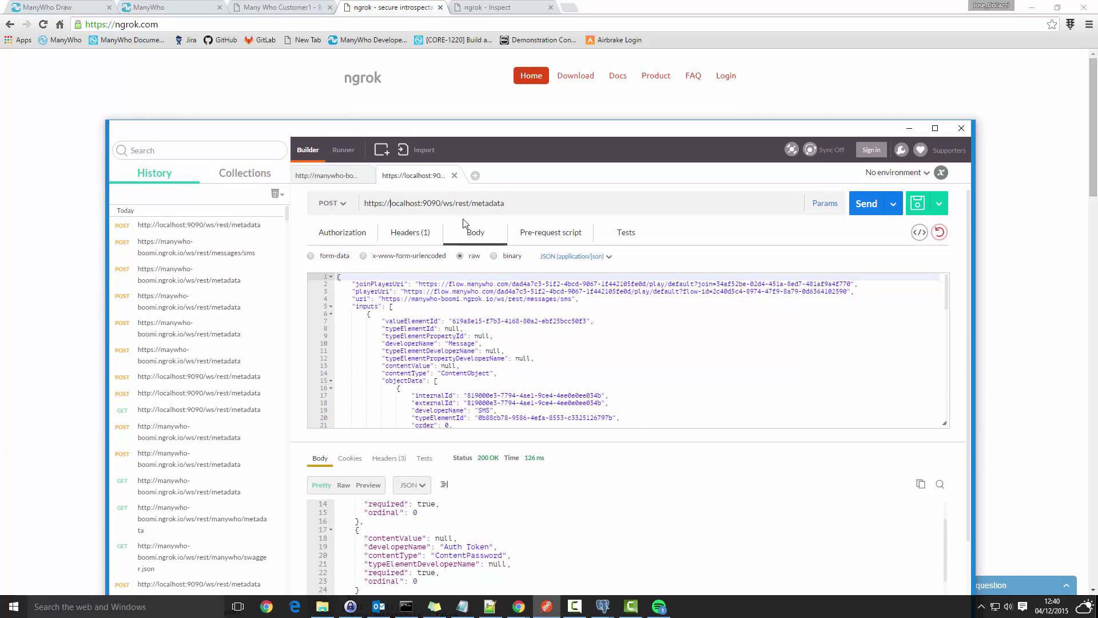
key("shift+Right")
key("shift+Right")
key("shift+Right")
key("shift+Right")
key("shift+Right")
key("shift+Right")
key("shift+Right")
key("shift+Right")
key("shift+Right")
key("shift+Right")
key("shift+Right")
key("shift+Right")
key("shift+Right")
key("shift+Right")
key("Delete")
type("manywho")
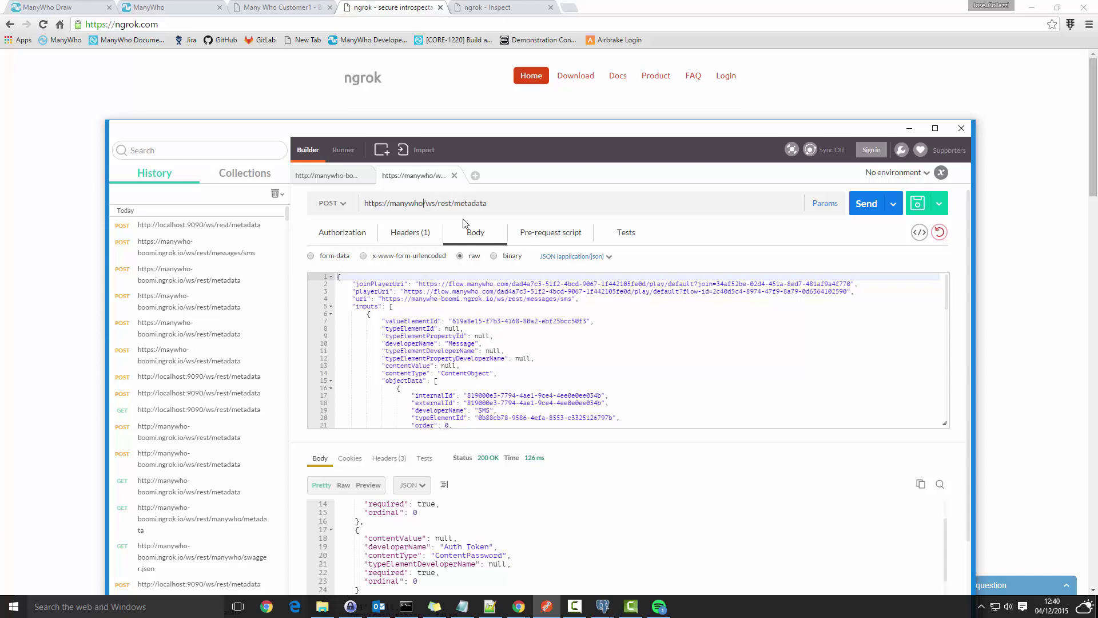
type("-boomi.ngrok.io")
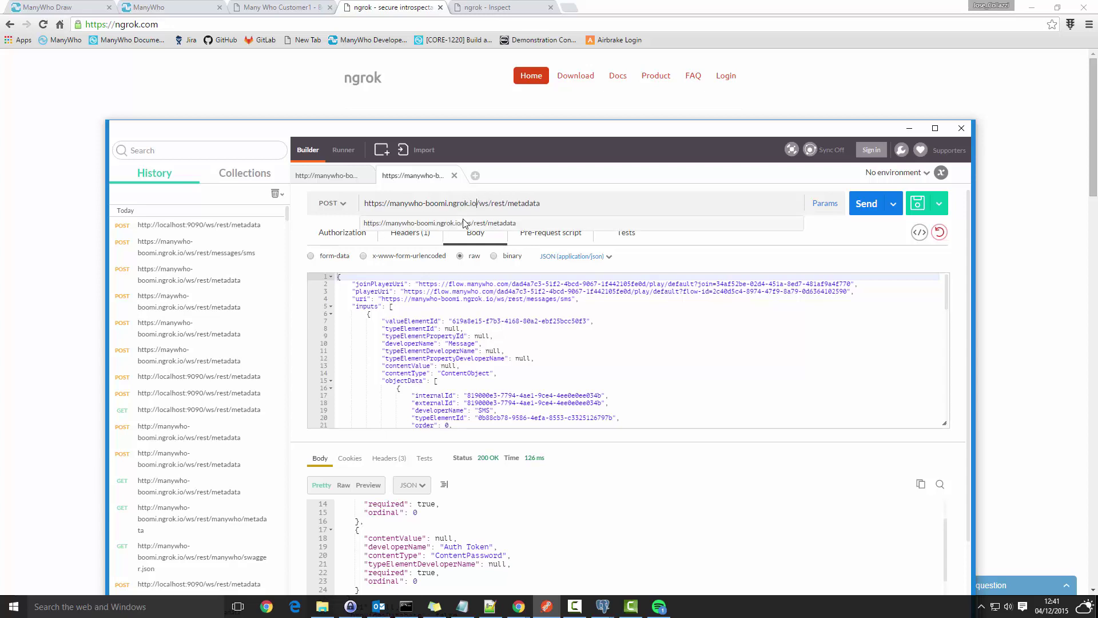
left_click(546, 205)
left_click(867, 203)
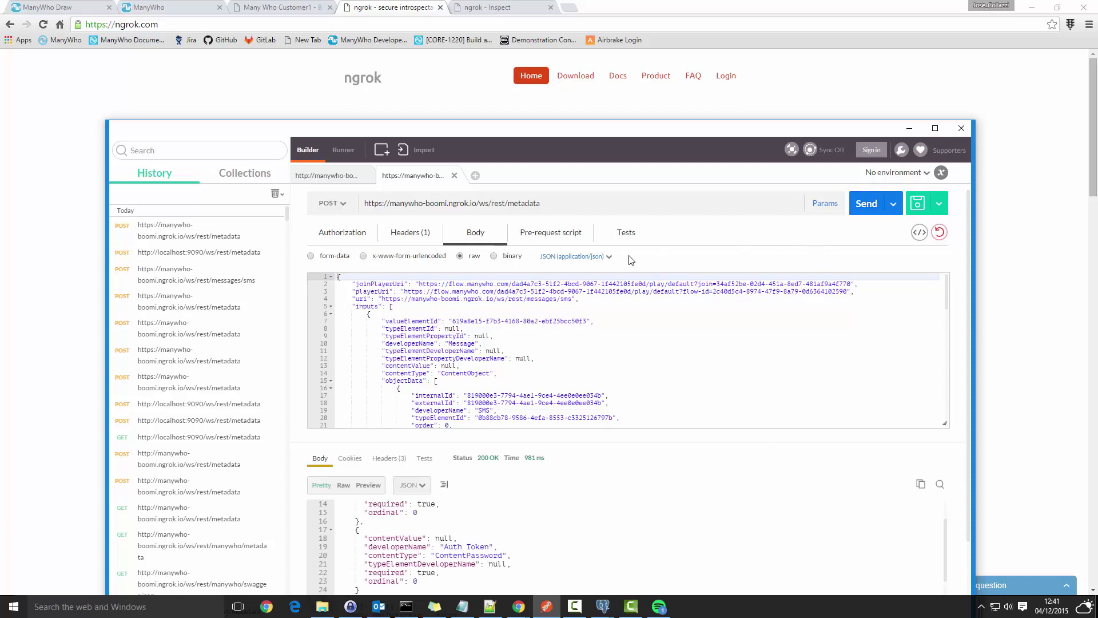
scroll(510, 525, "up", 3)
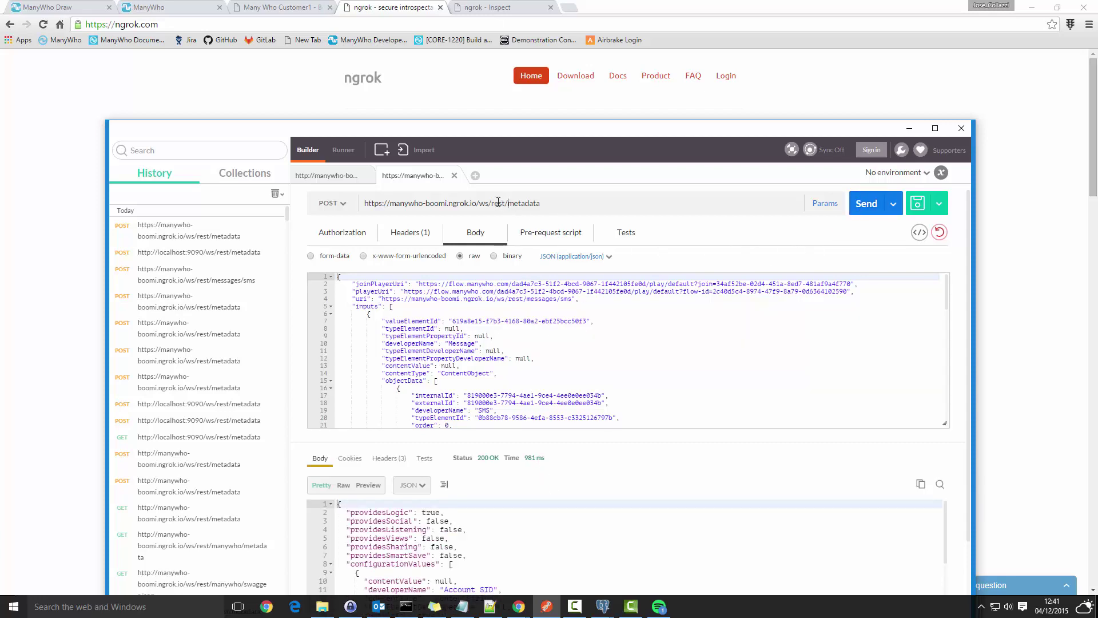
left_click_drag(508, 204, 311, 215)
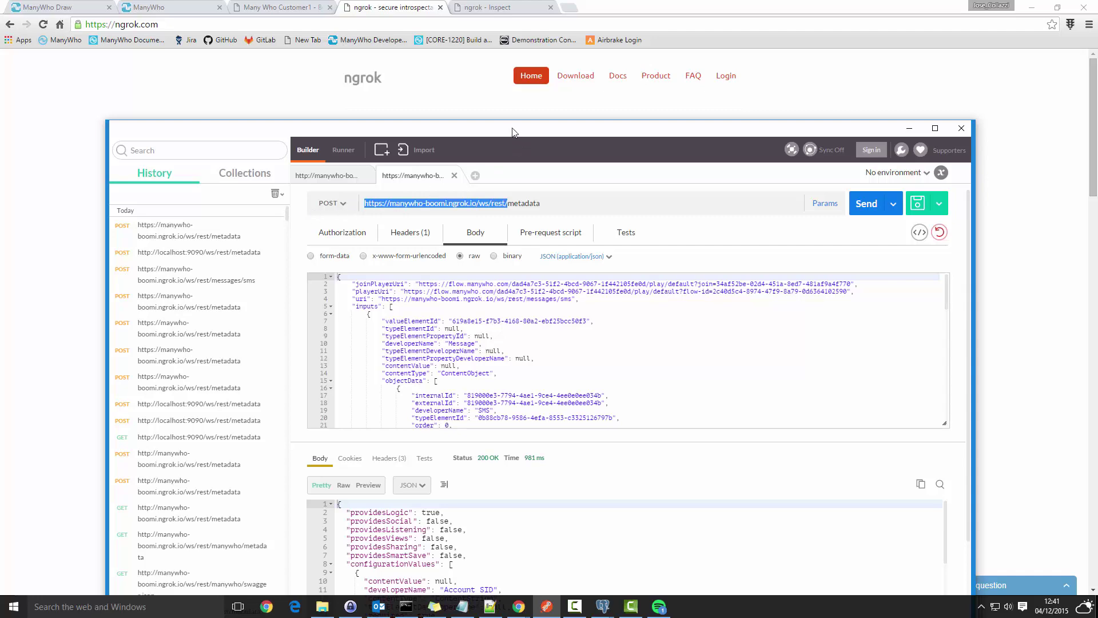
key("alt+Tab")
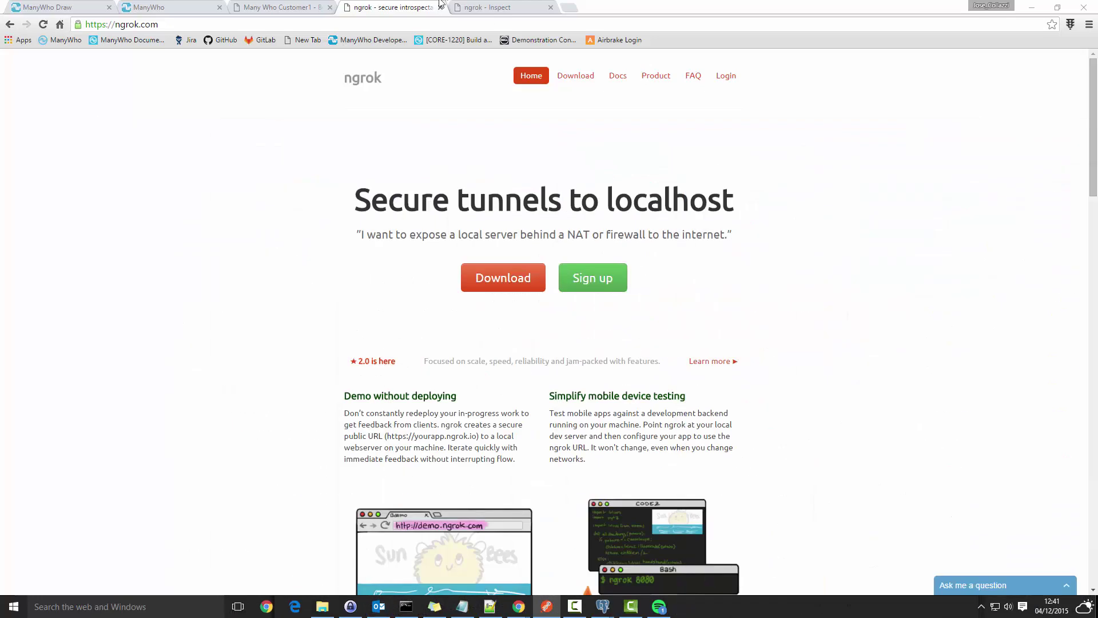
left_click(295, 8)
left_click(160, 8)
left_click(66, 8)
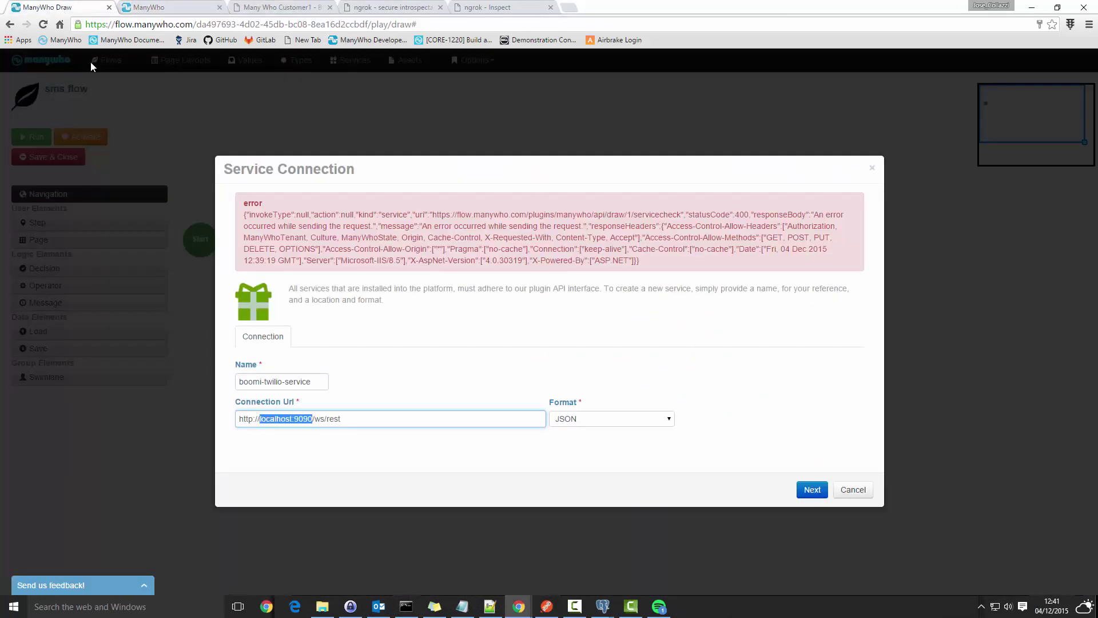
left_click(351, 420)
left_click_drag(341, 415, 184, 413)
key("ctrl+v")
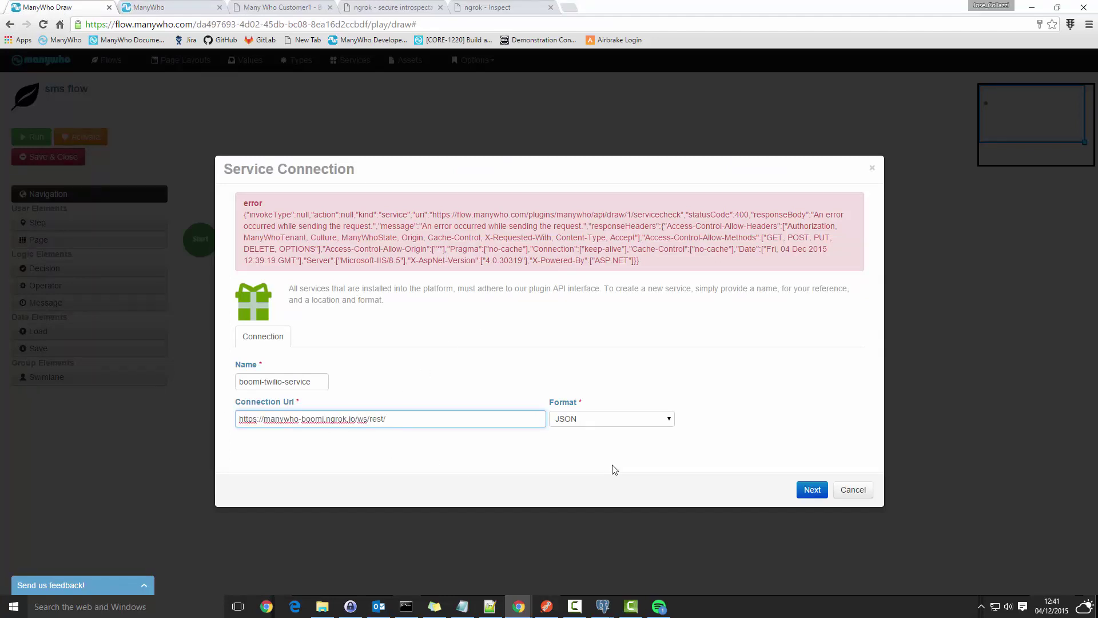
key("BackSpace")
left_click(811, 491)
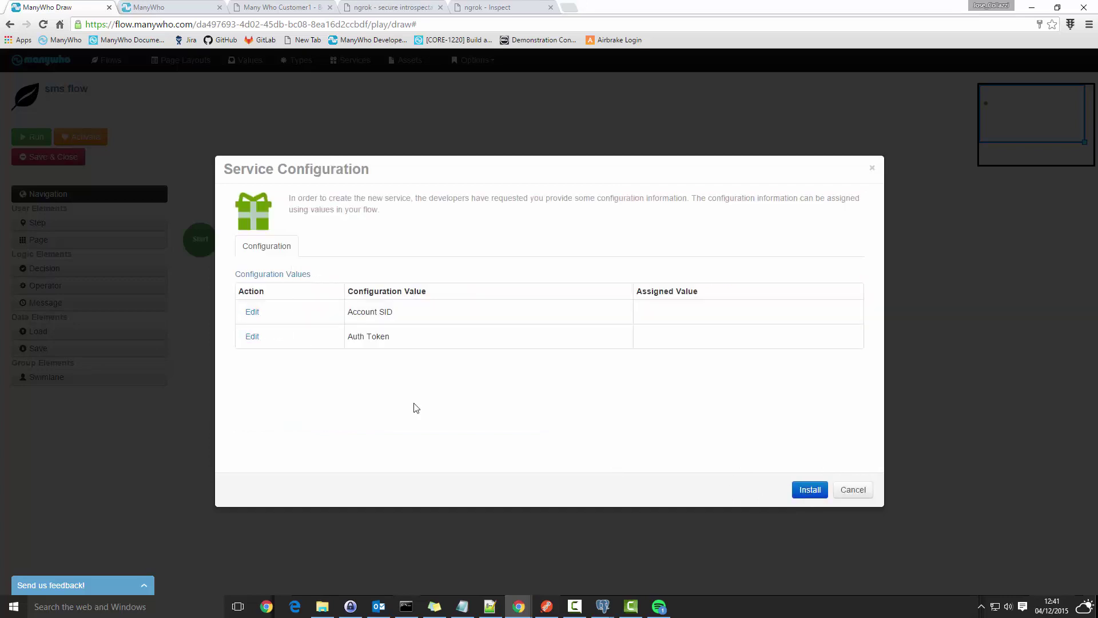
Install the service without assigning configuration values, and save it after reviewing its configuration and message features
left_click(809, 490)
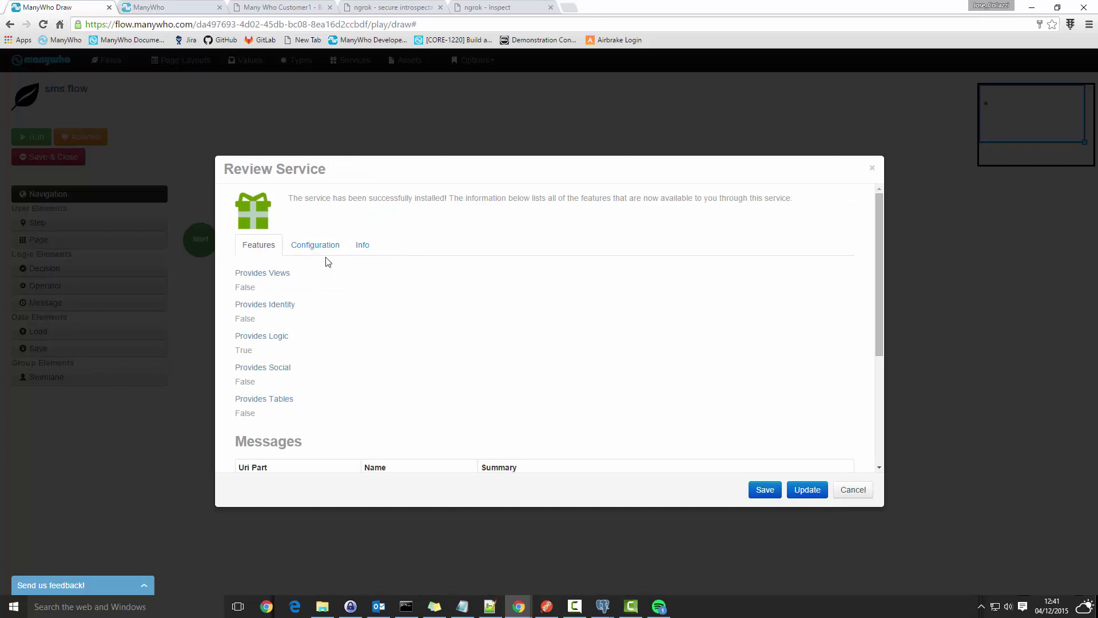
left_click(323, 251)
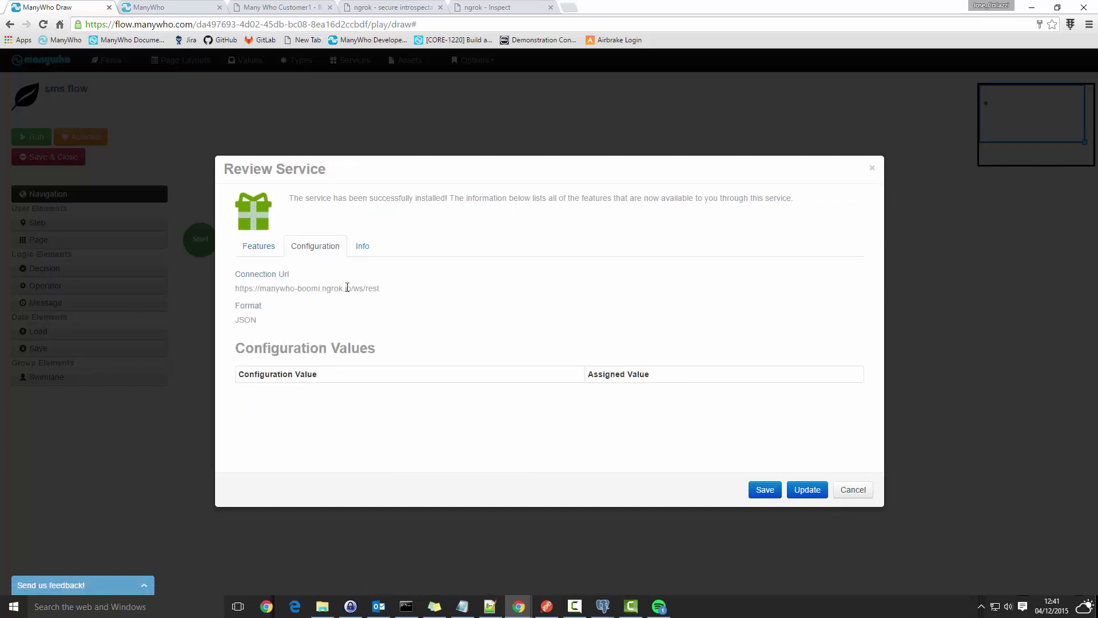
left_click(255, 247)
scroll(822, 463, "down", 3)
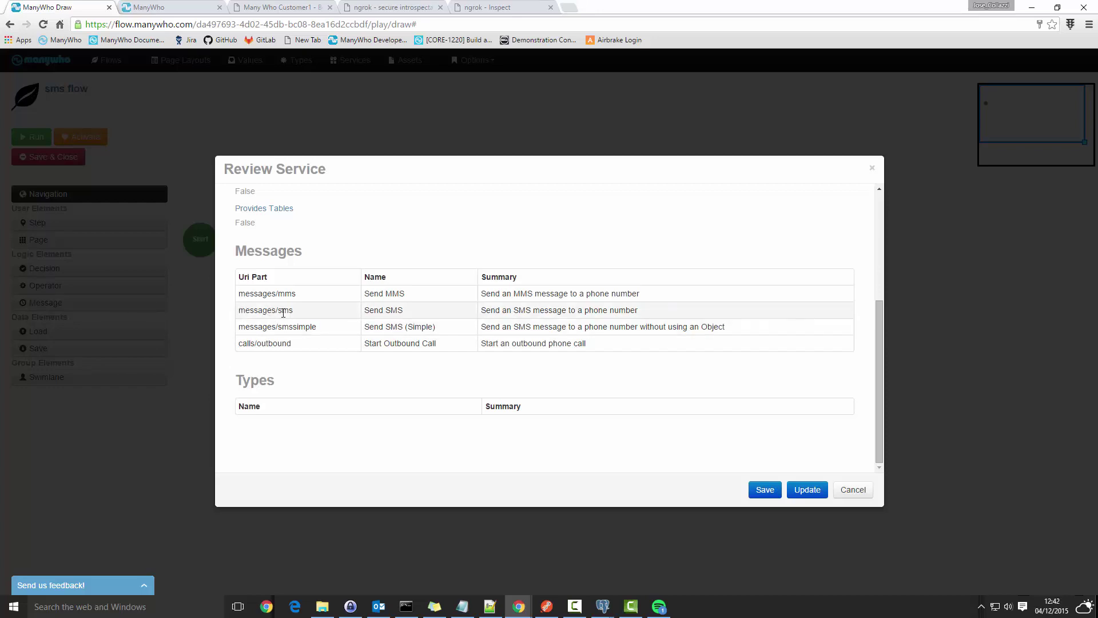
left_click(765, 490)
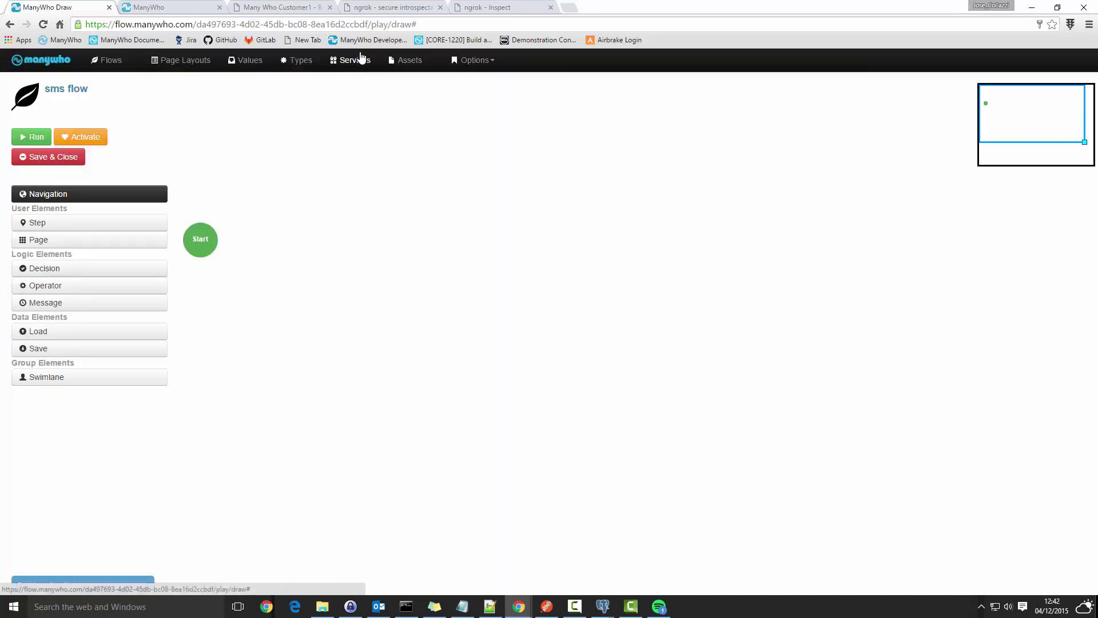
Import the last listed existing SMS type of boomi-twilio-service into the flow, and close the type manager
left_click(298, 62)
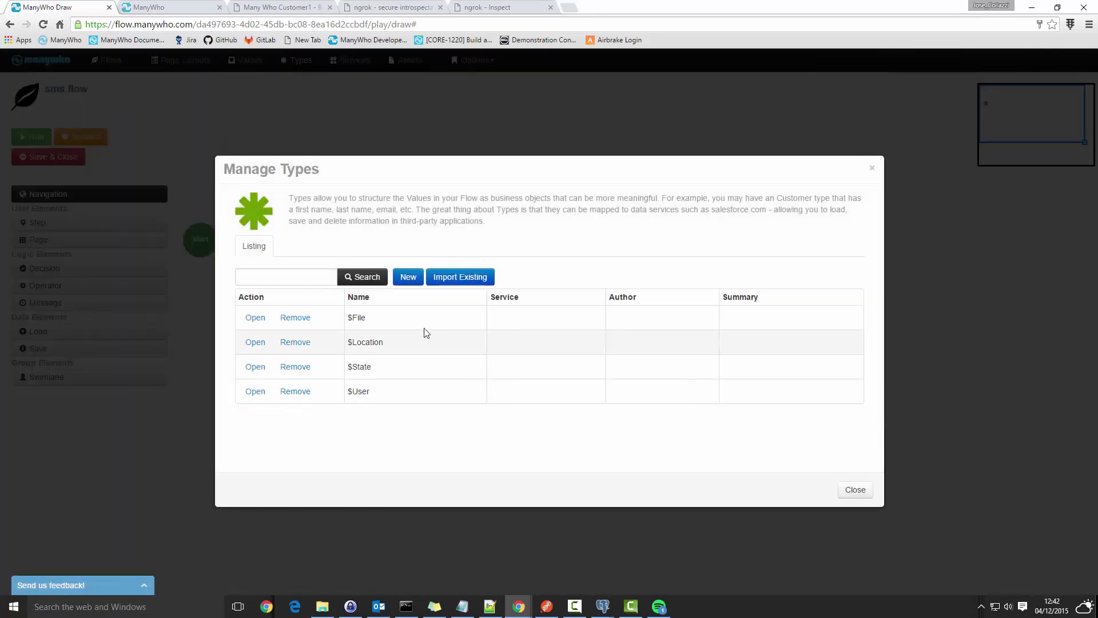
left_click(461, 279)
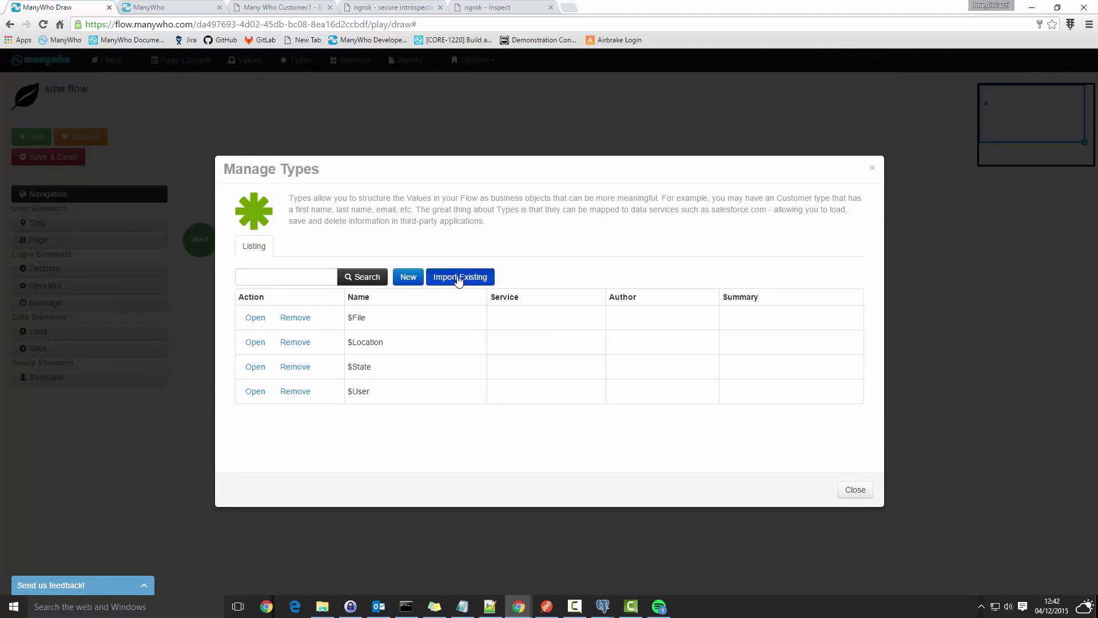
scroll(379, 389, "down", 1)
scroll(355, 424, "down", 3)
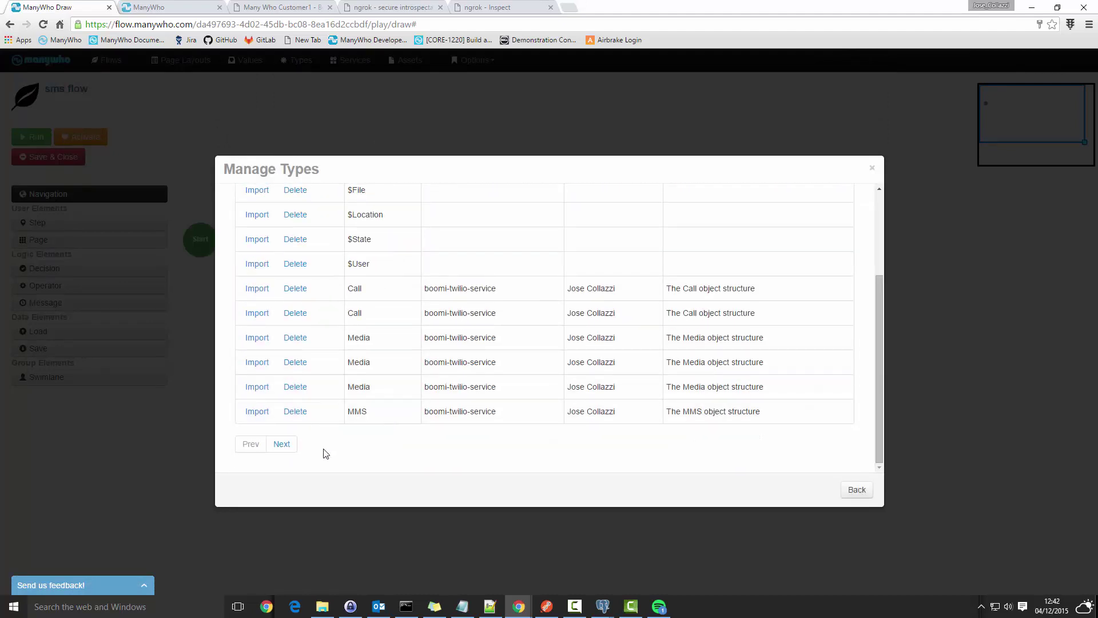
left_click(296, 444)
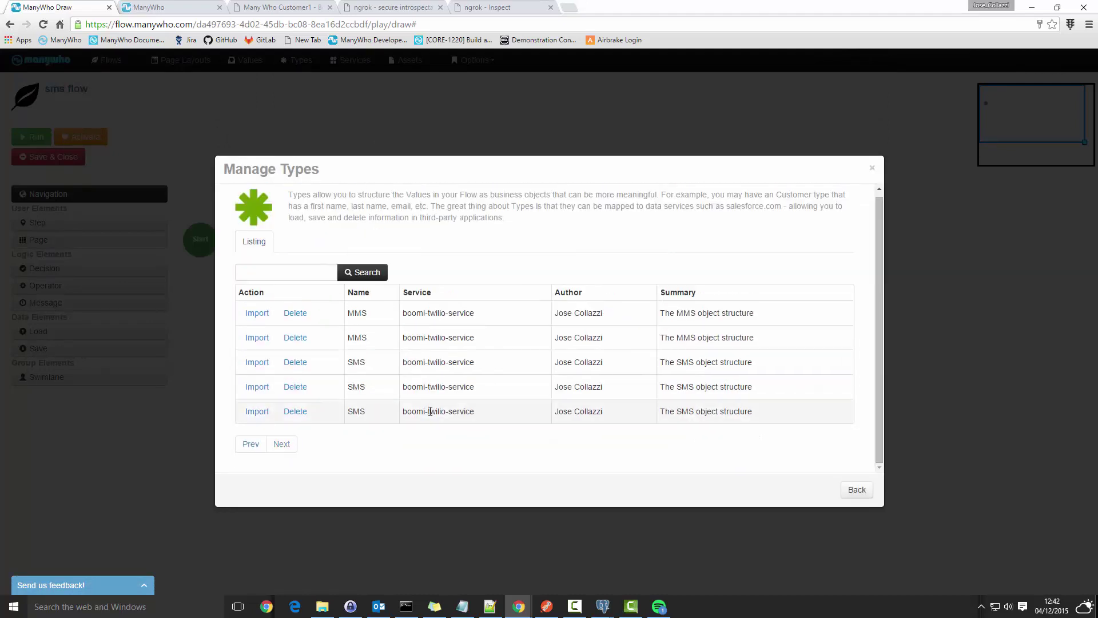
left_click(255, 412)
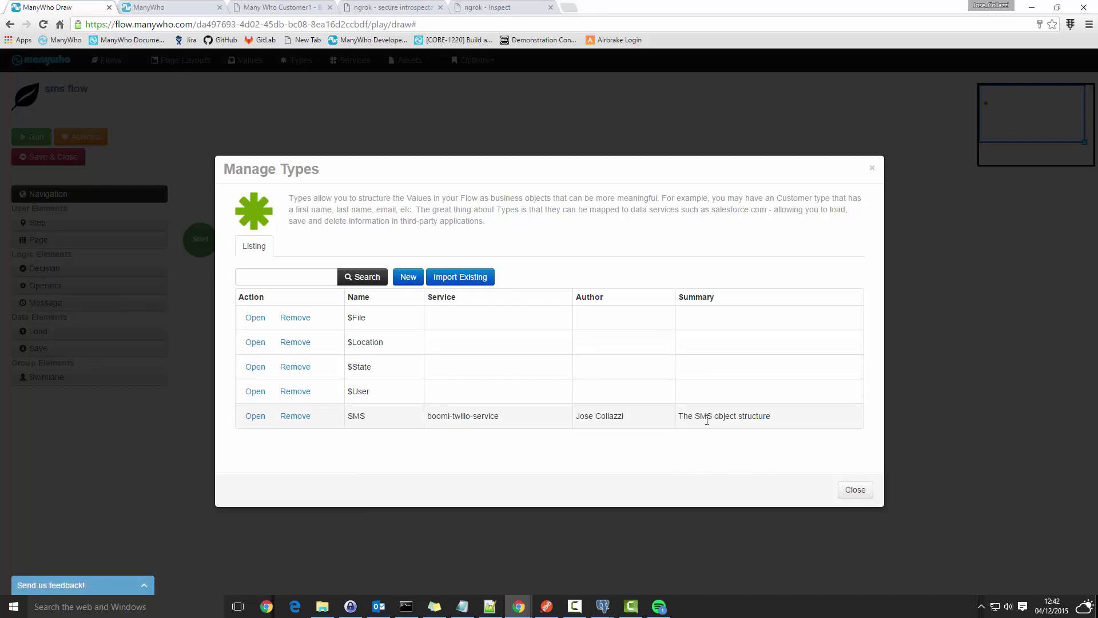
left_click(855, 493)
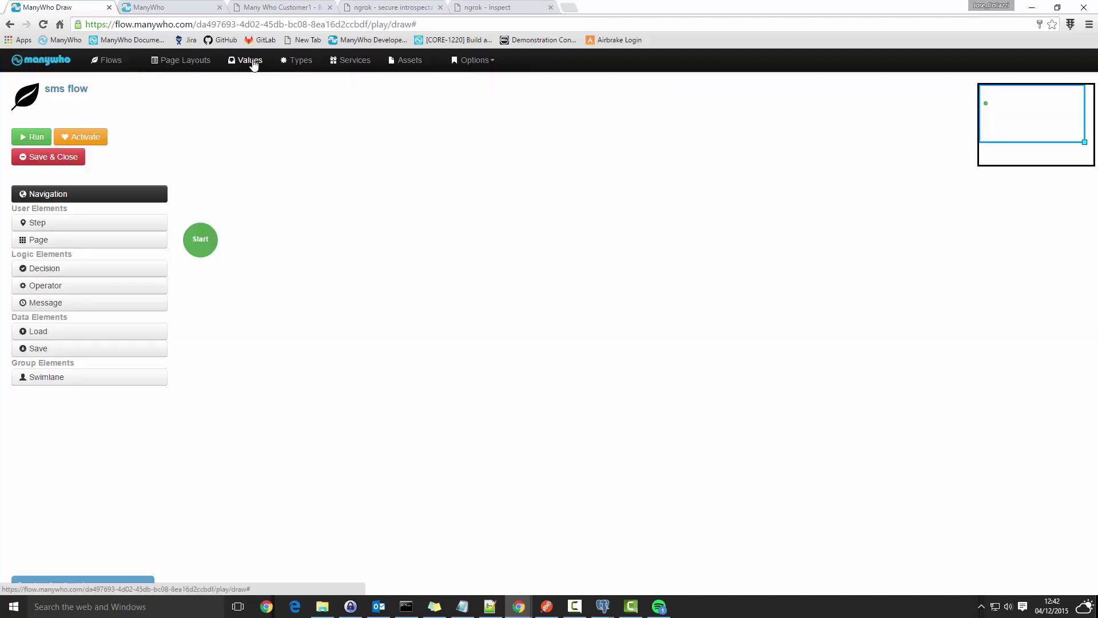
Create a value named Sms Object with content type Object, object type SMS and Private access, and save it
left_click(251, 60)
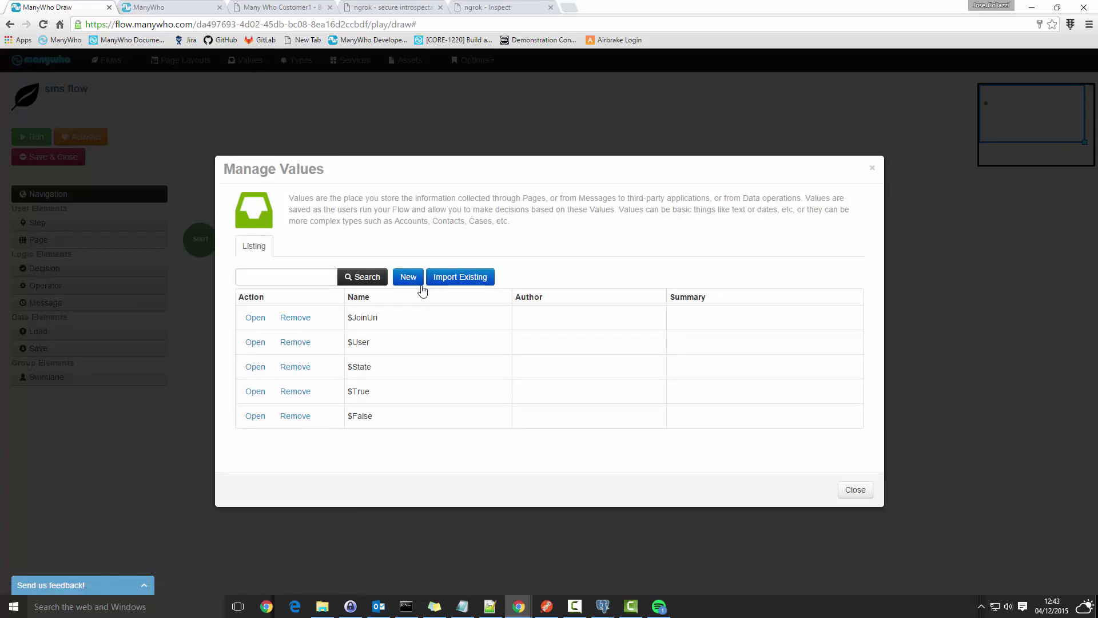
left_click(407, 279)
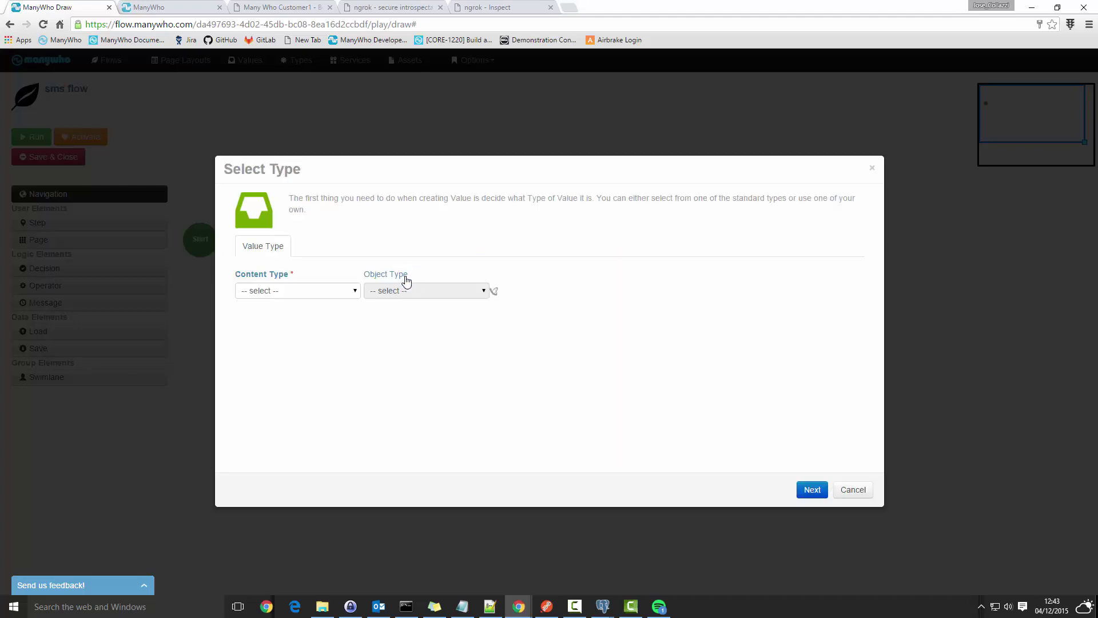
left_click(328, 294)
left_click(280, 375)
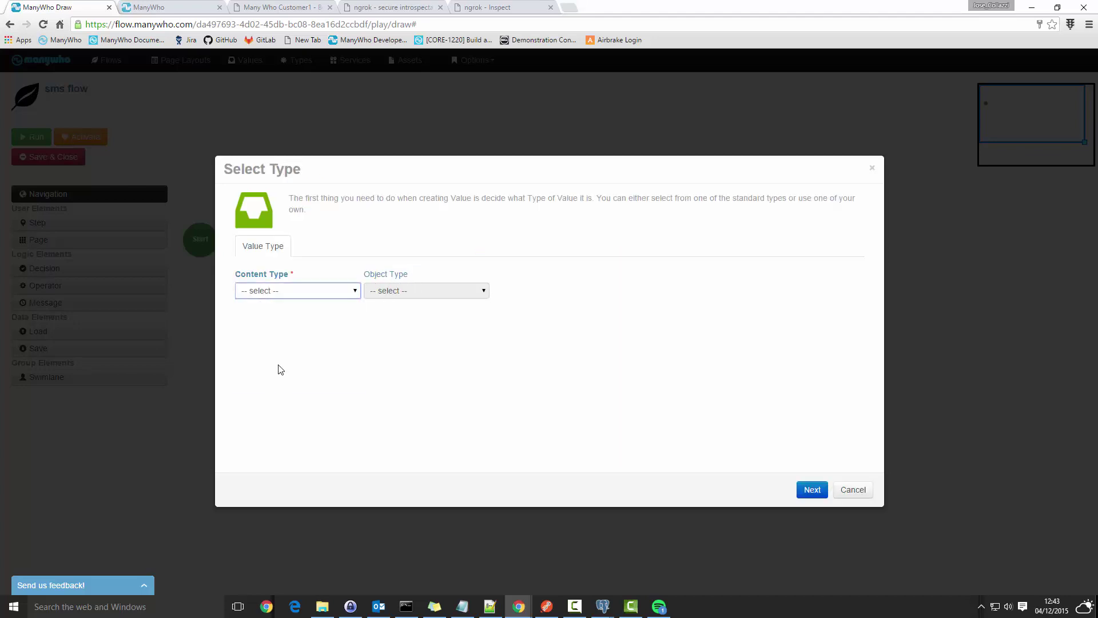
left_click(479, 290)
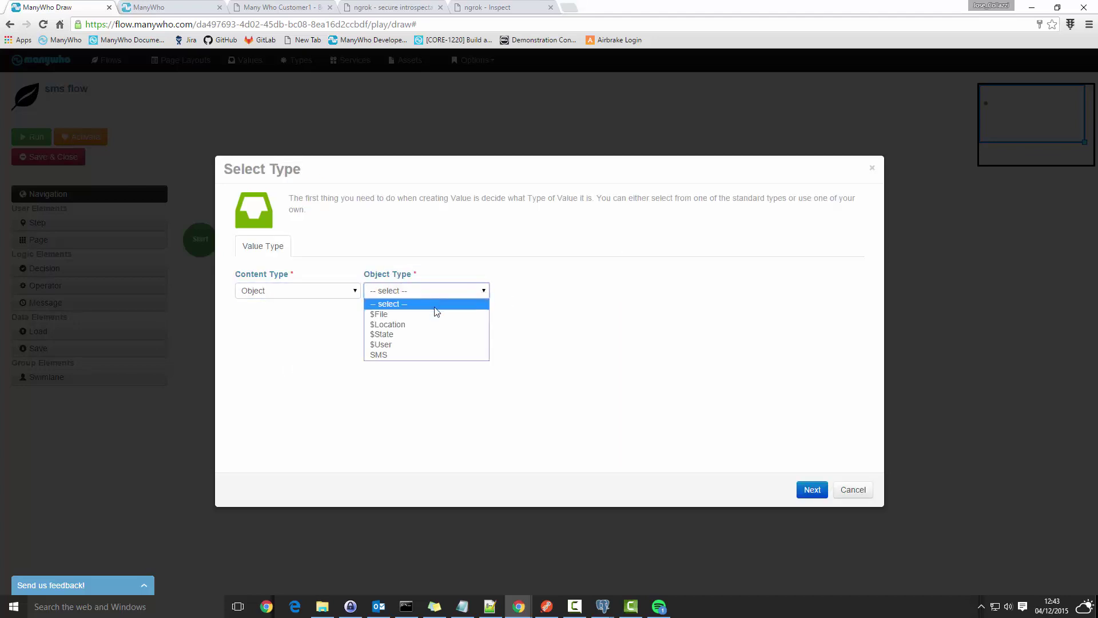
left_click(401, 355)
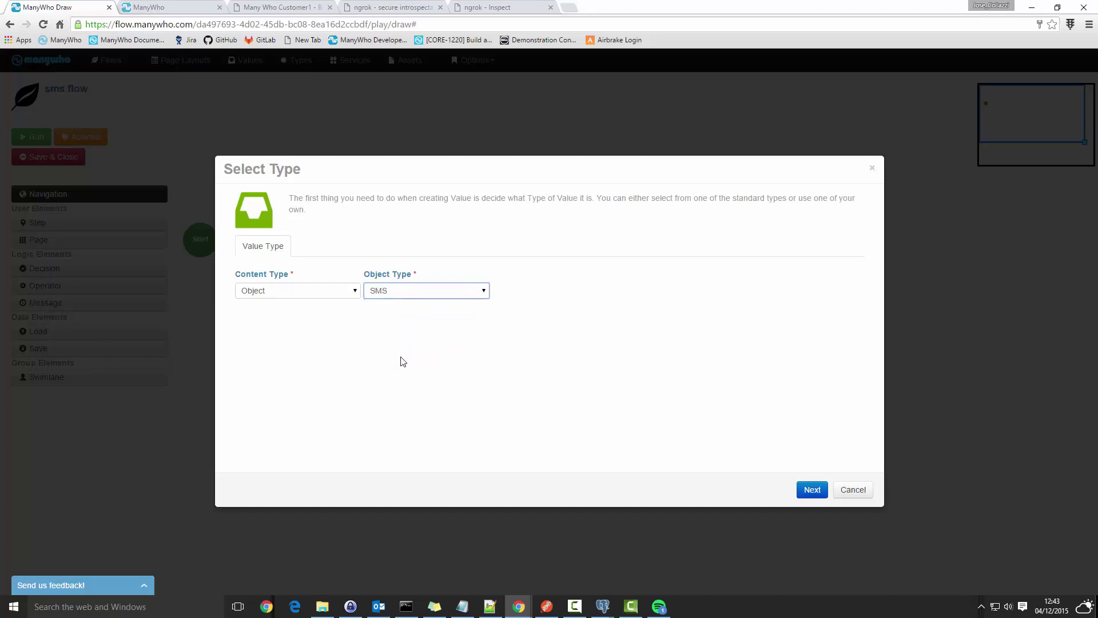
left_click(806, 490)
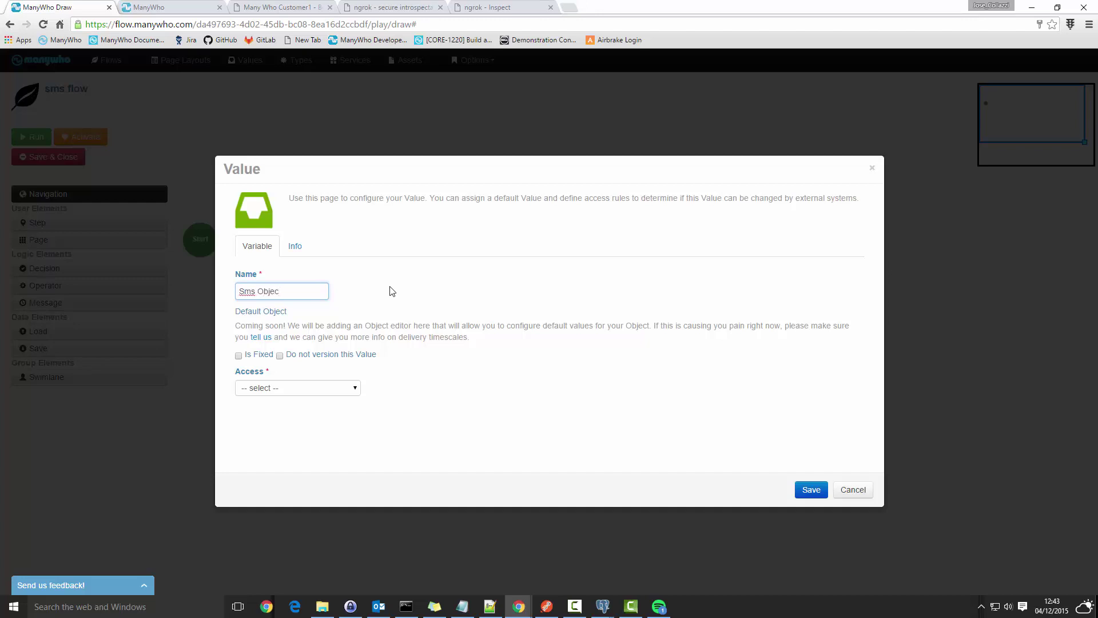
left_click(270, 389)
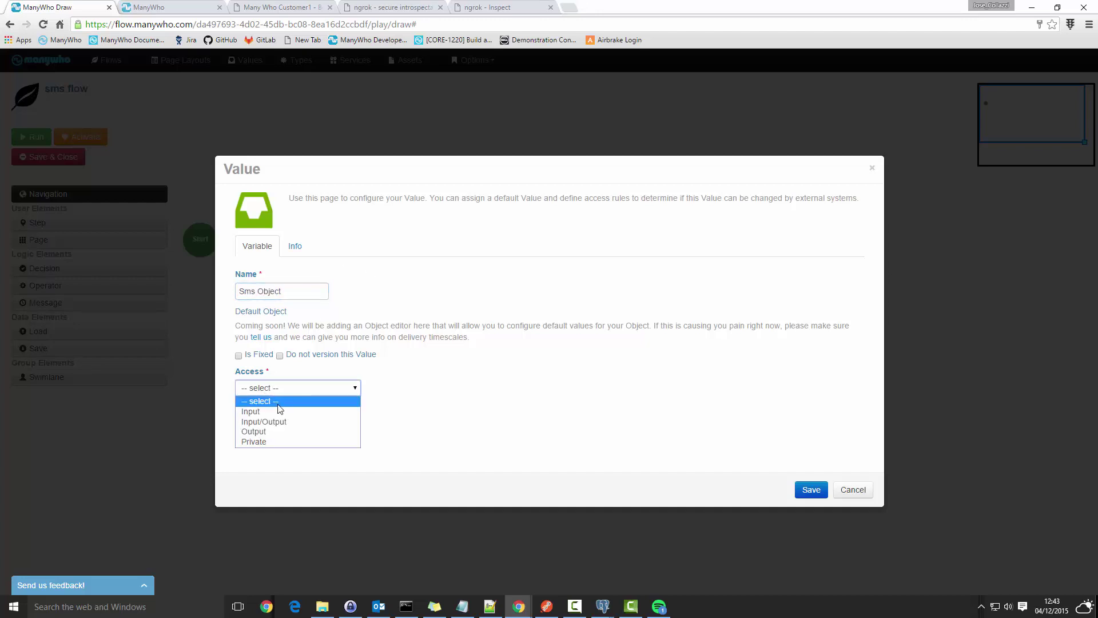
left_click(282, 444)
left_click(811, 490)
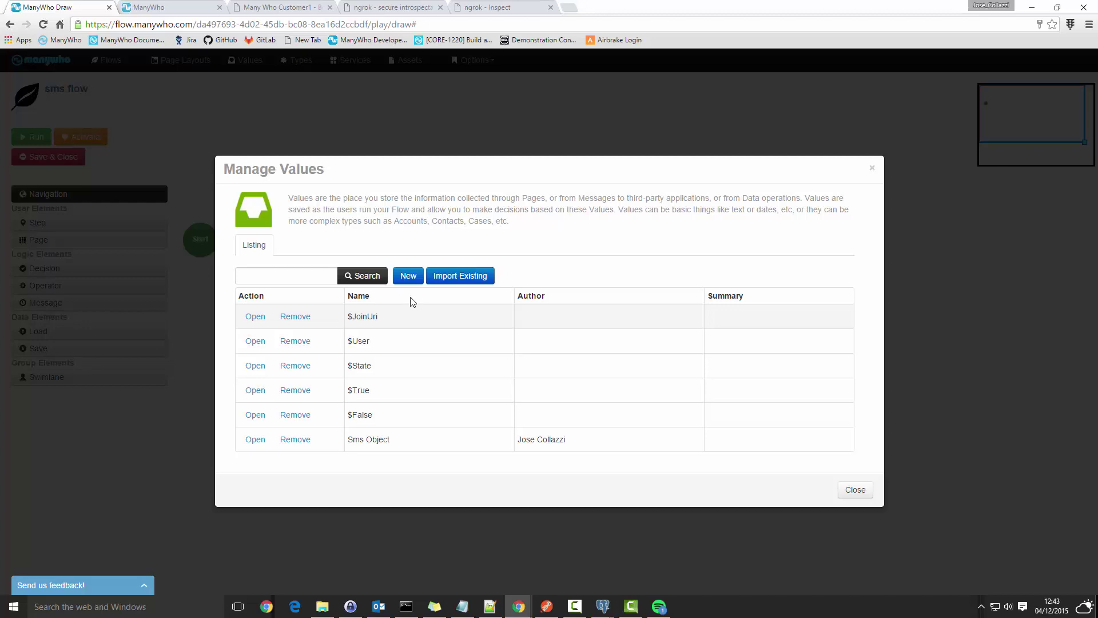
Create a String value named From with the sender's phone number as default and Private access, and save it
left_click(407, 277)
left_click(332, 293)
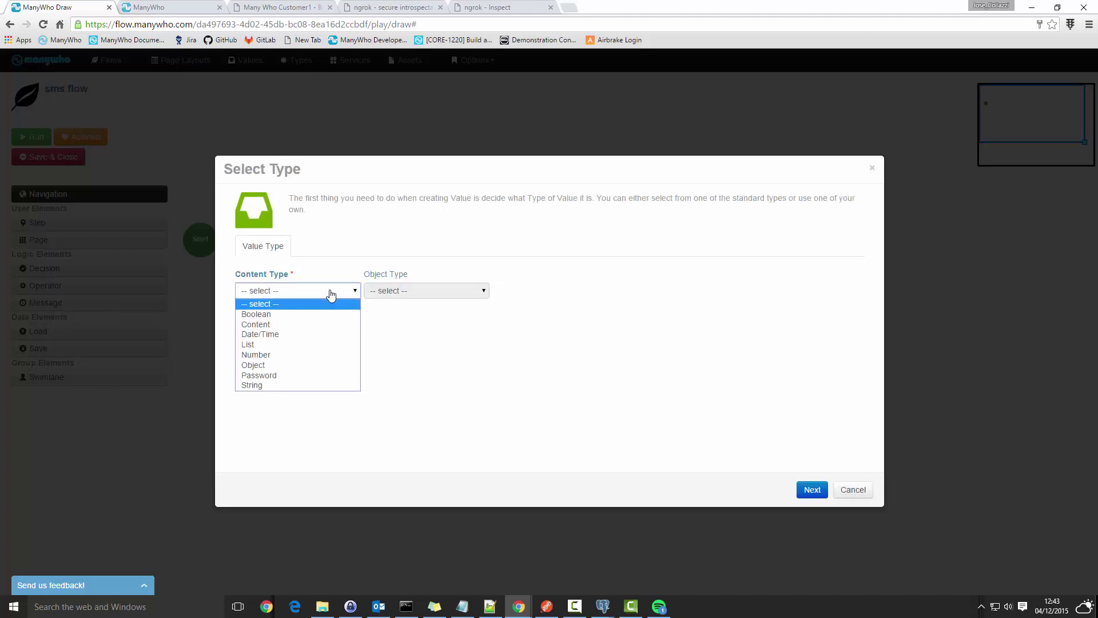
left_click(276, 391)
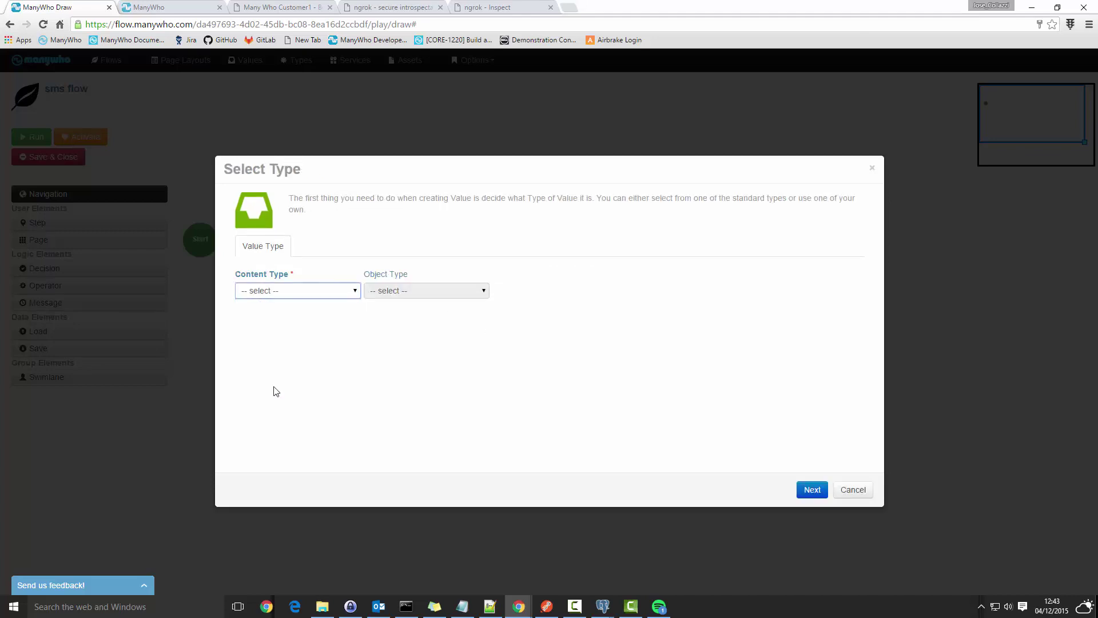
left_click(811, 490)
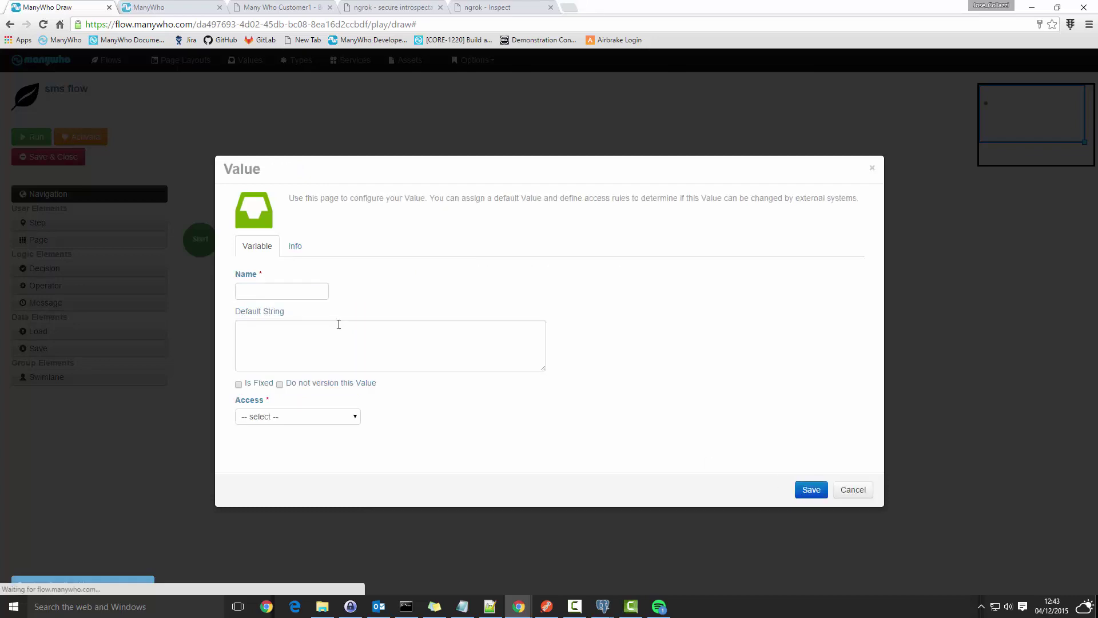
left_click(279, 293)
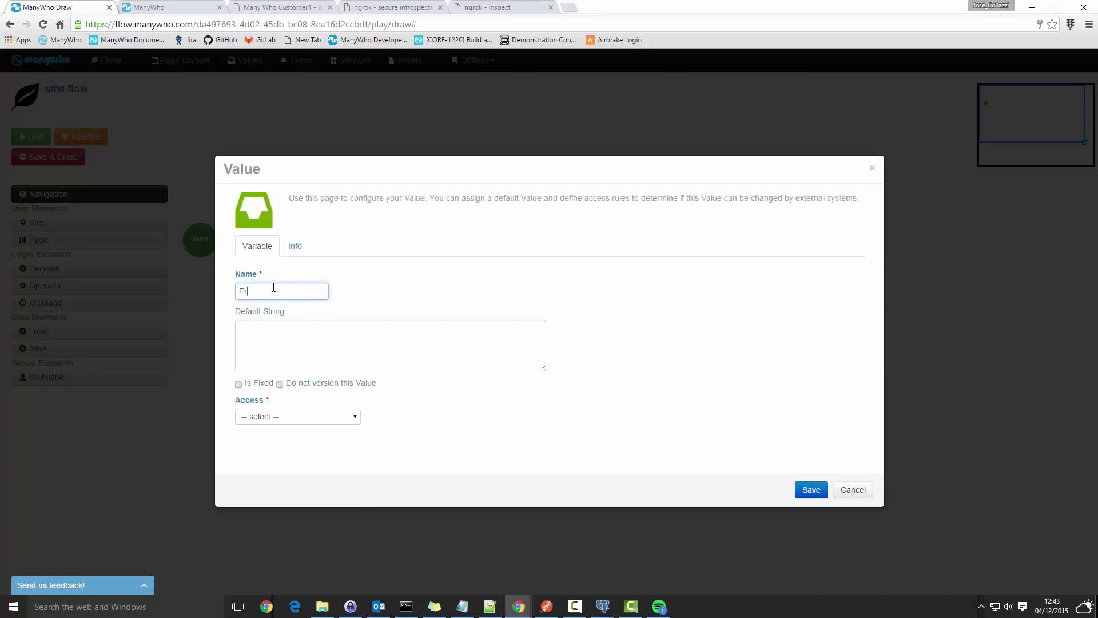
left_click(318, 342)
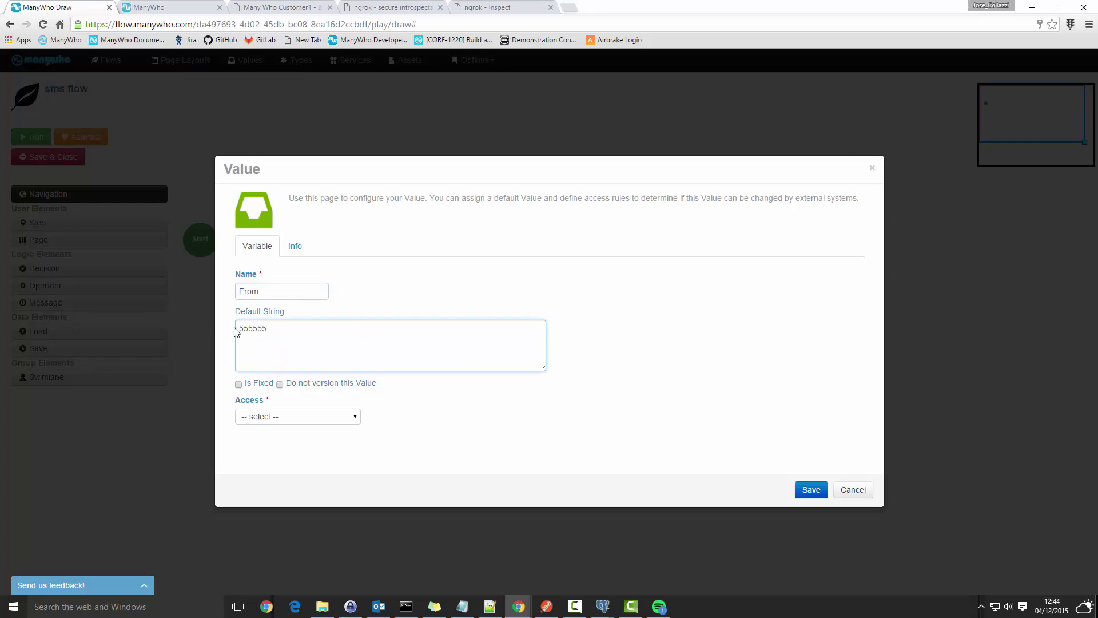
left_click(321, 419)
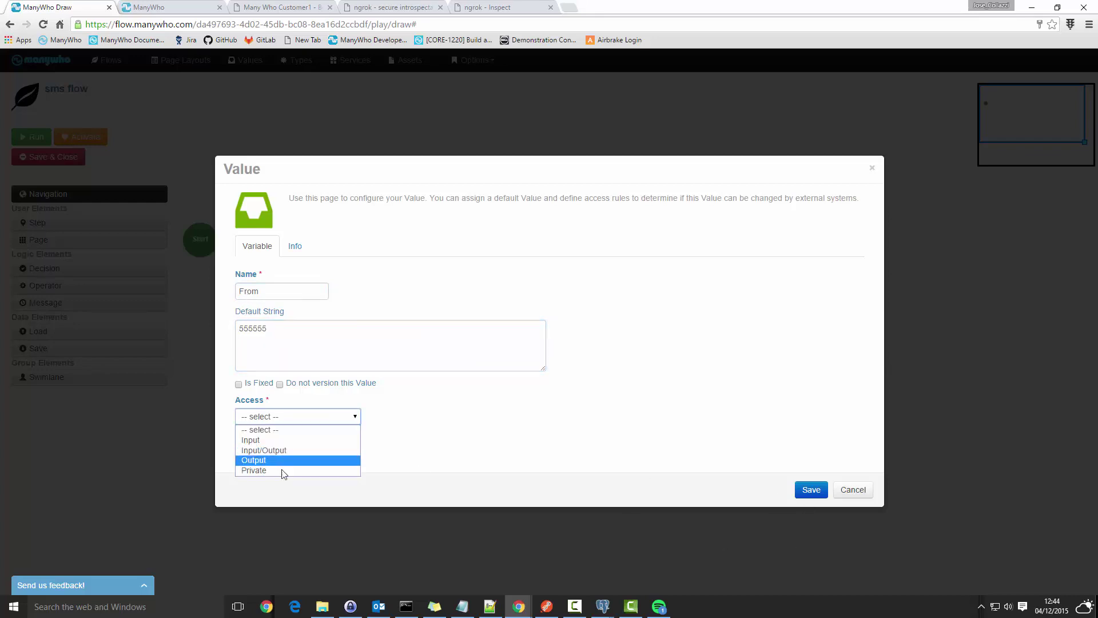
left_click(282, 468)
left_click(810, 490)
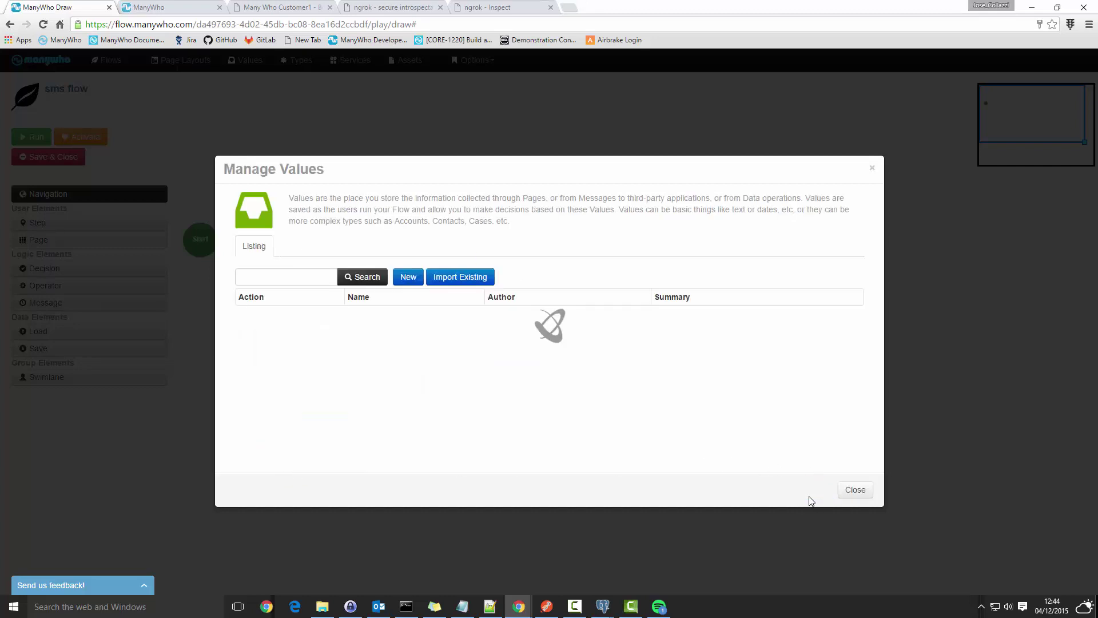
Create a String value named To with the recipient's phone number as default and Private access, and save it
left_click(408, 277)
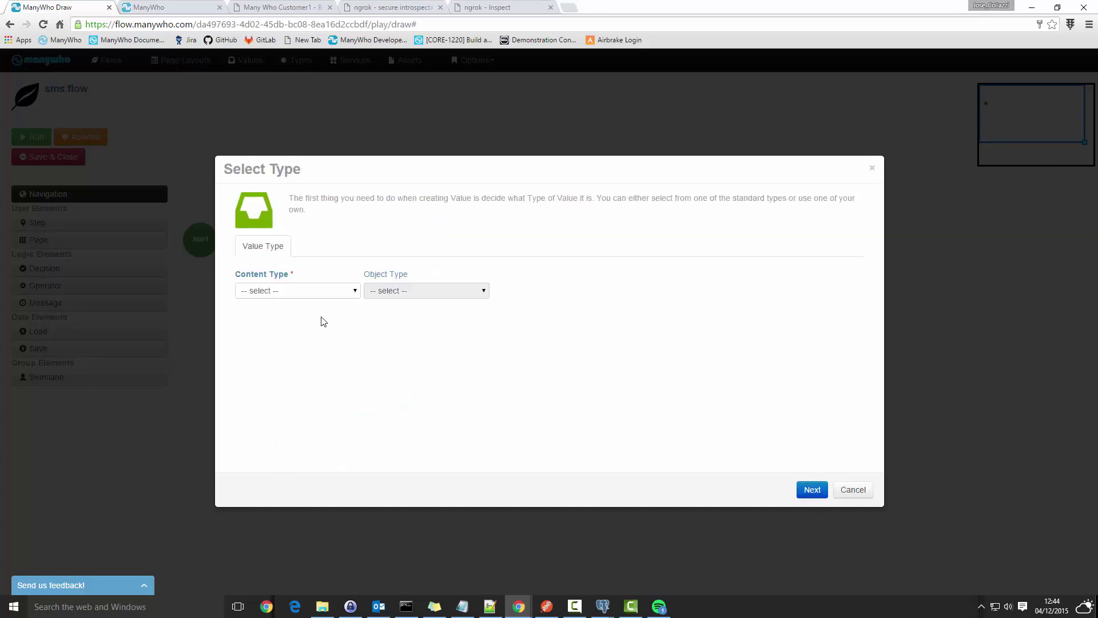
left_click(300, 292)
left_click(270, 387)
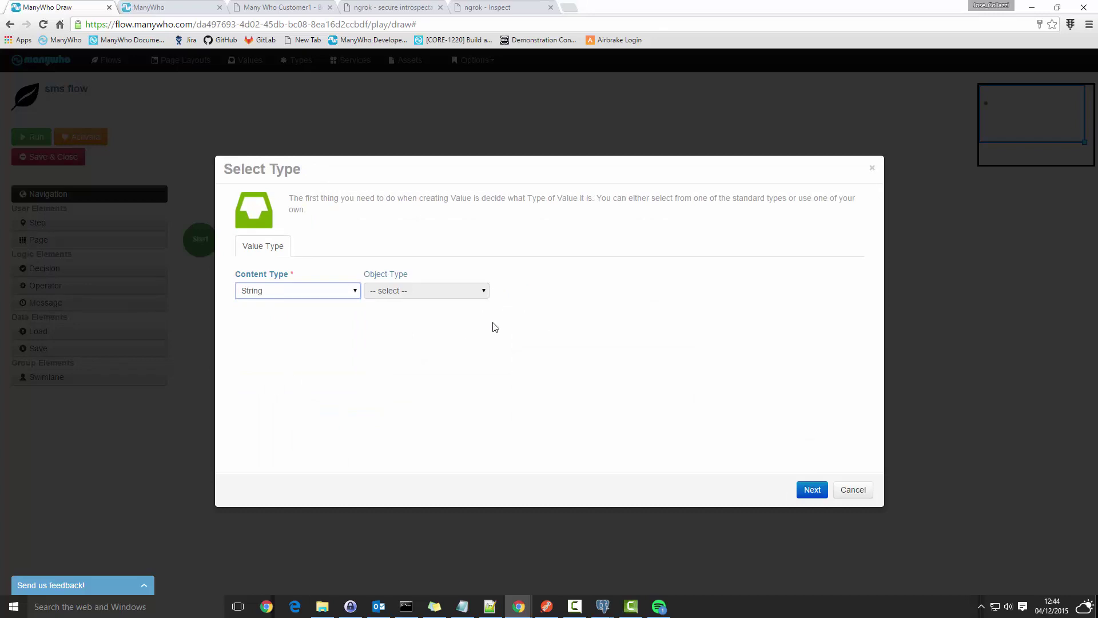
left_click(801, 495)
left_click(317, 287)
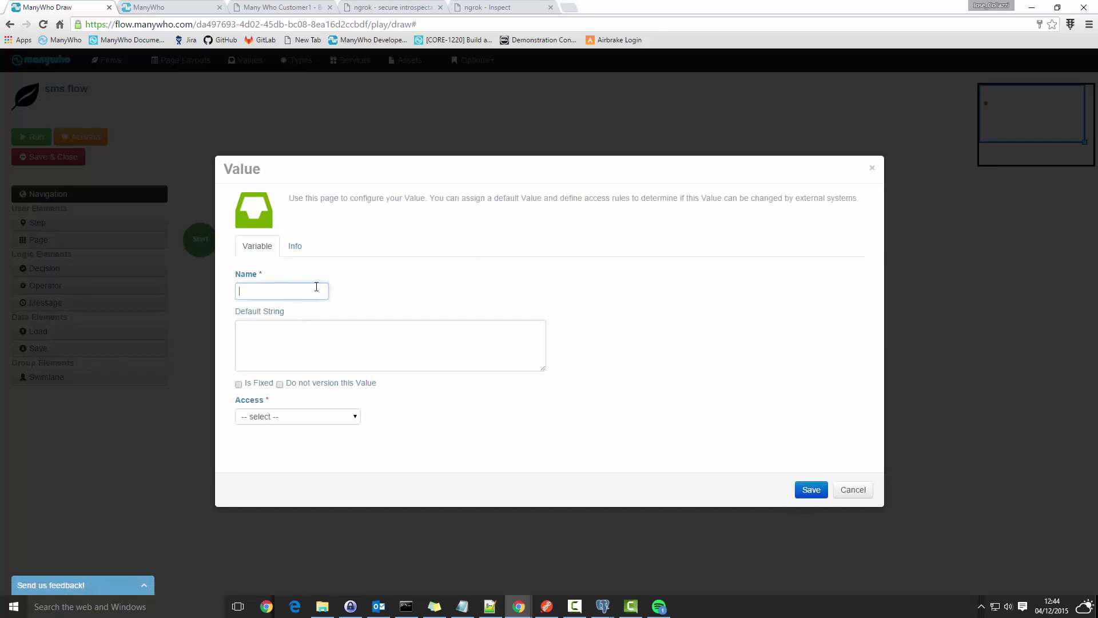
type("To")
key("Tab")
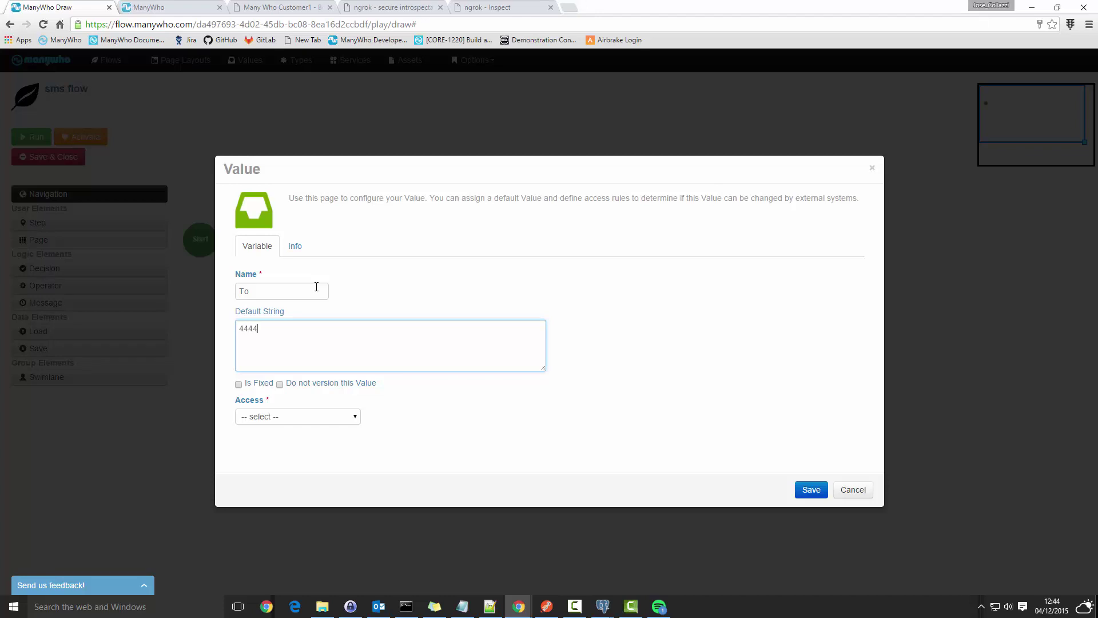
left_click(285, 416)
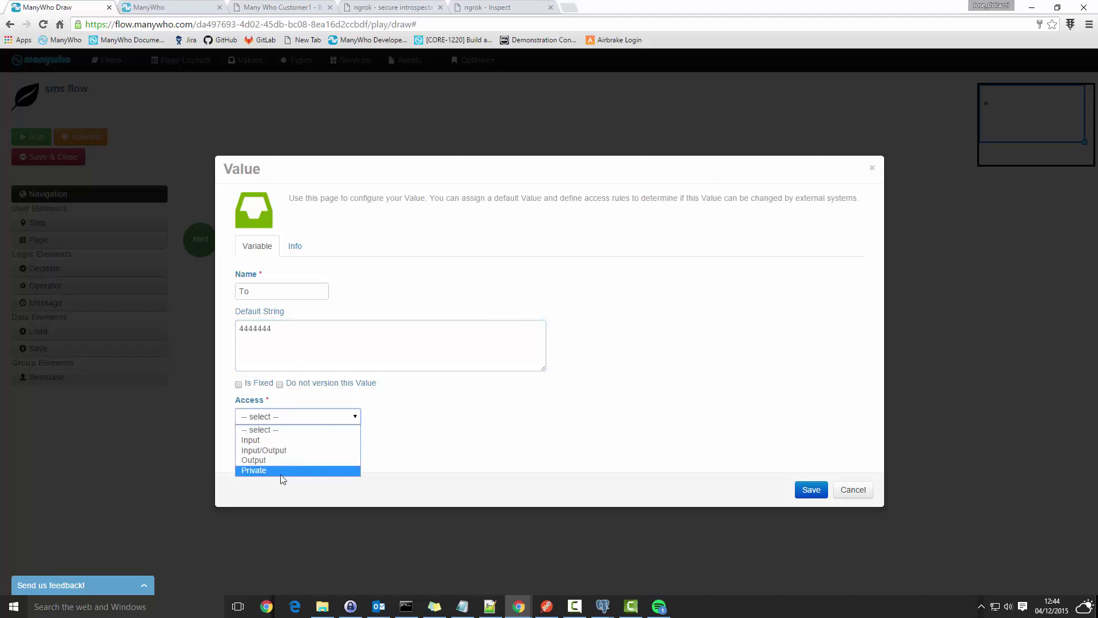
left_click(284, 470)
left_click(811, 490)
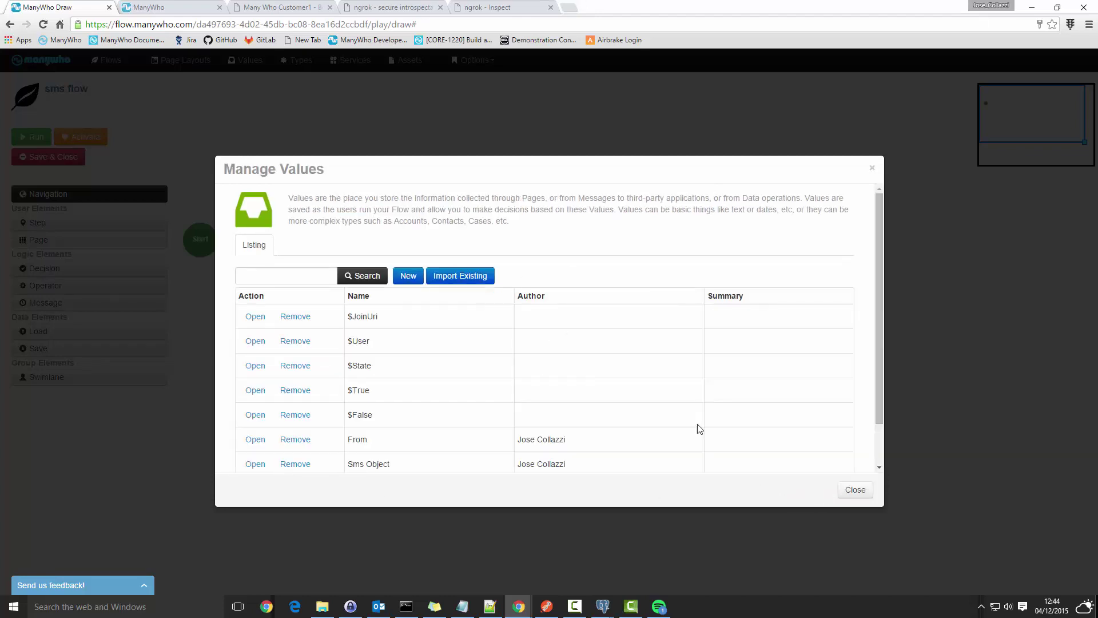
Create a String value named Body with default text Hello World and Private access, save it, and review the value list
left_click(407, 275)
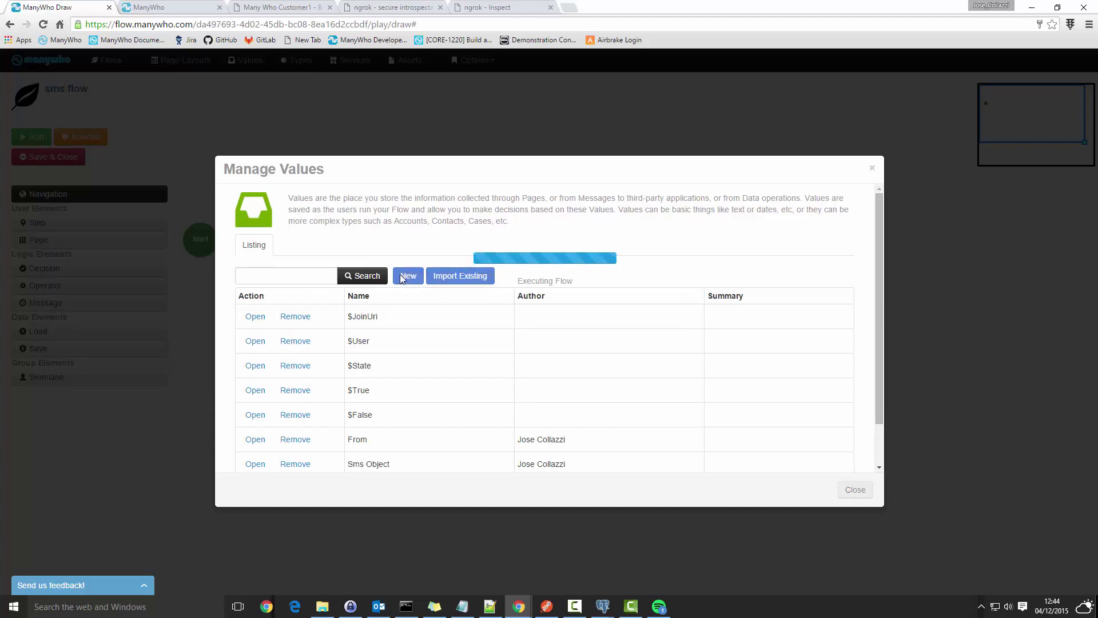
left_click(307, 292)
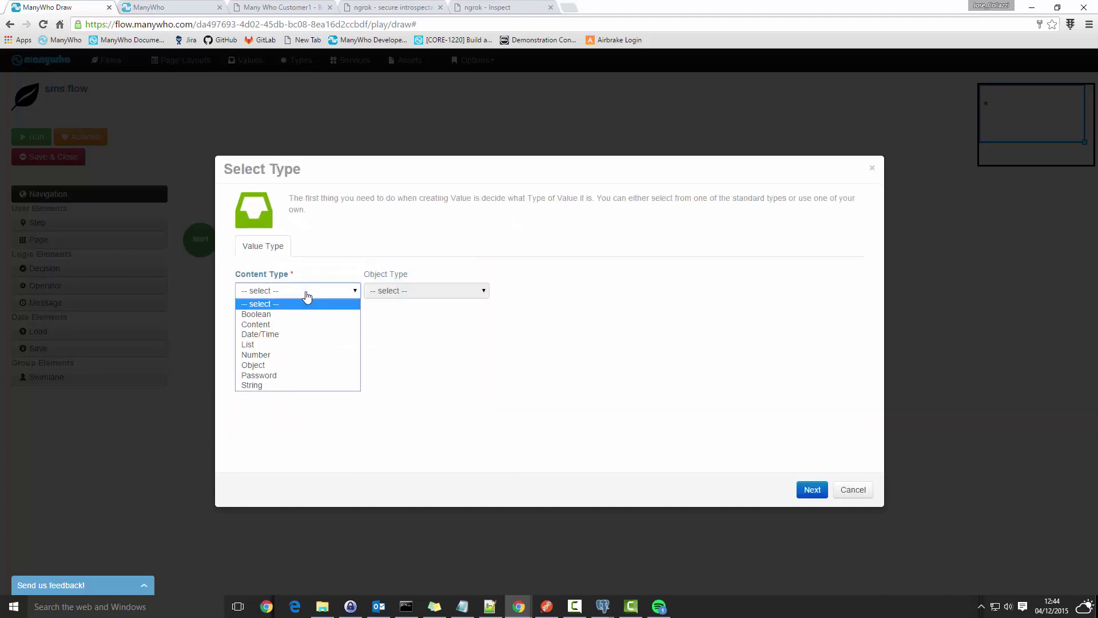
left_click(279, 385)
left_click(812, 490)
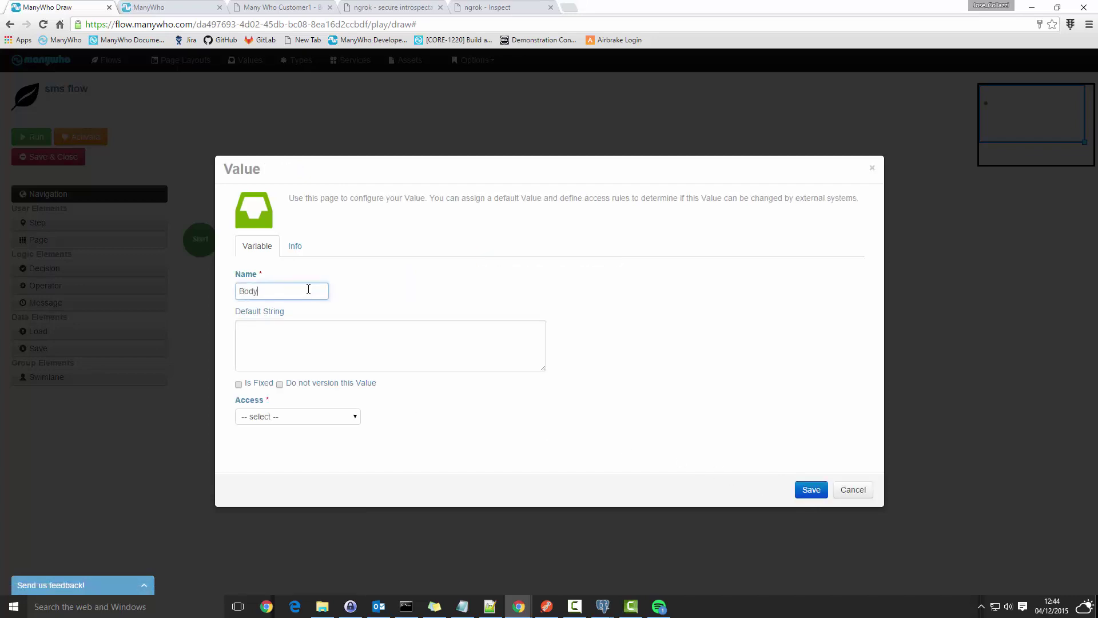
key("Tab")
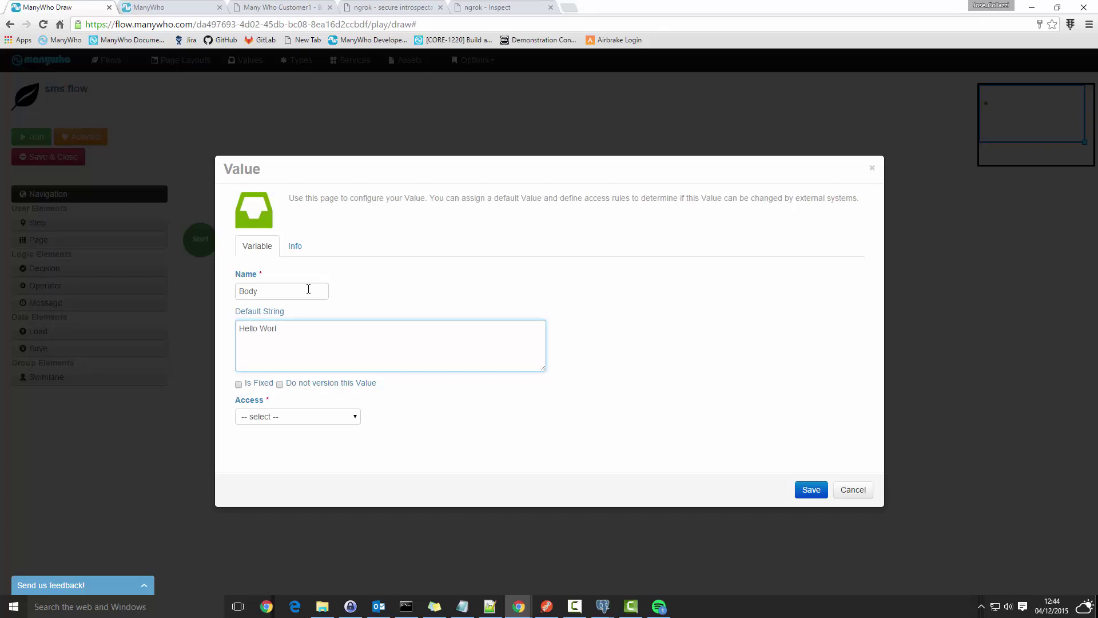
type("Hello World")
left_click(335, 416)
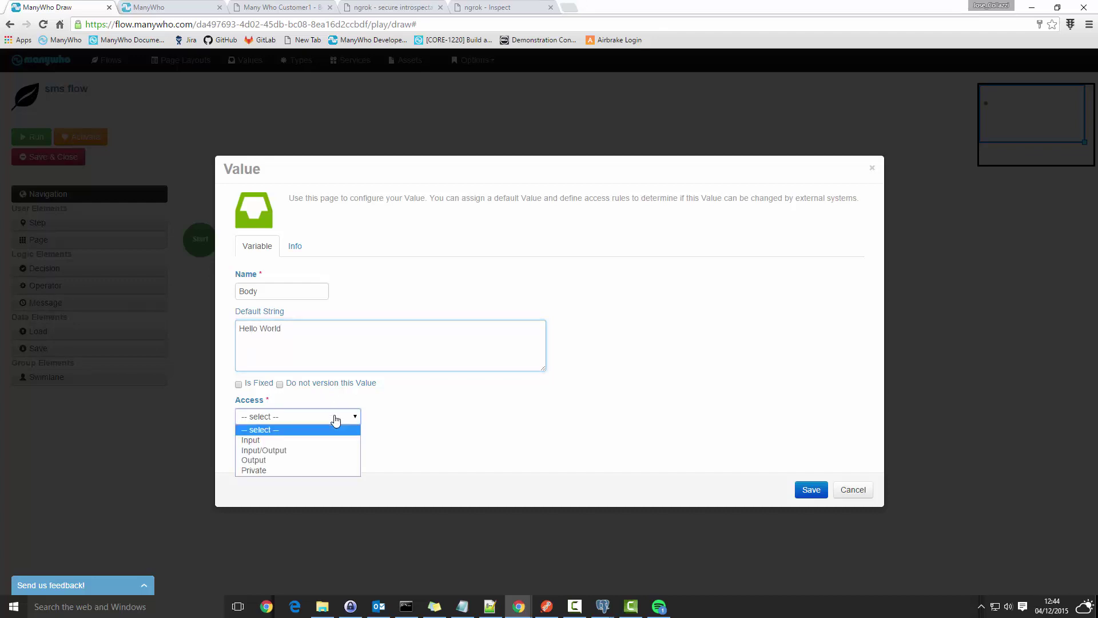
left_click(289, 470)
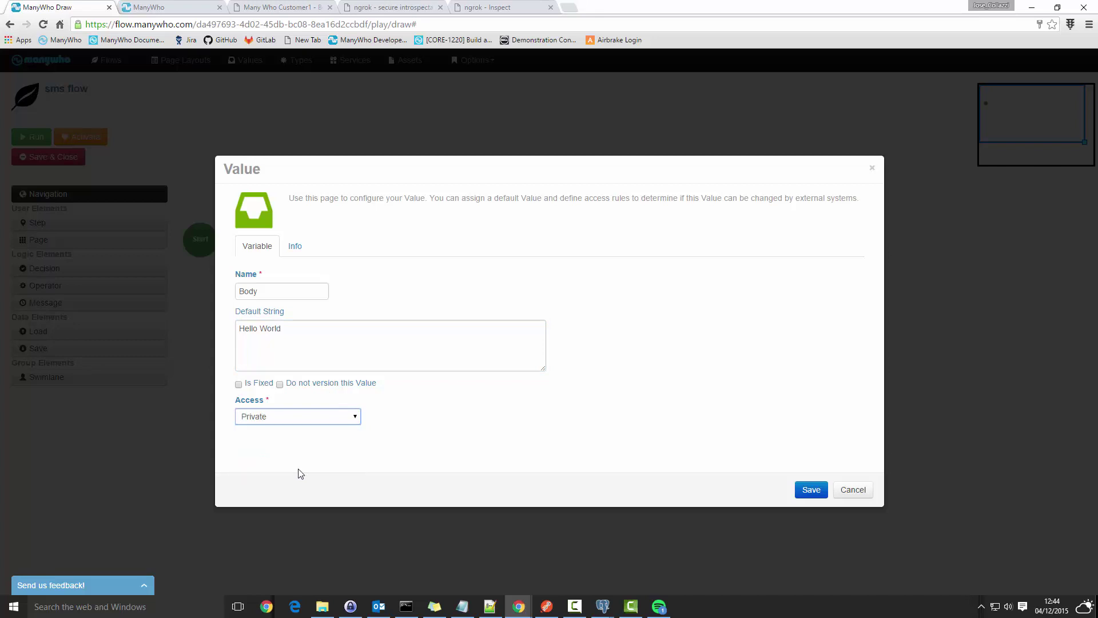
left_click(810, 491)
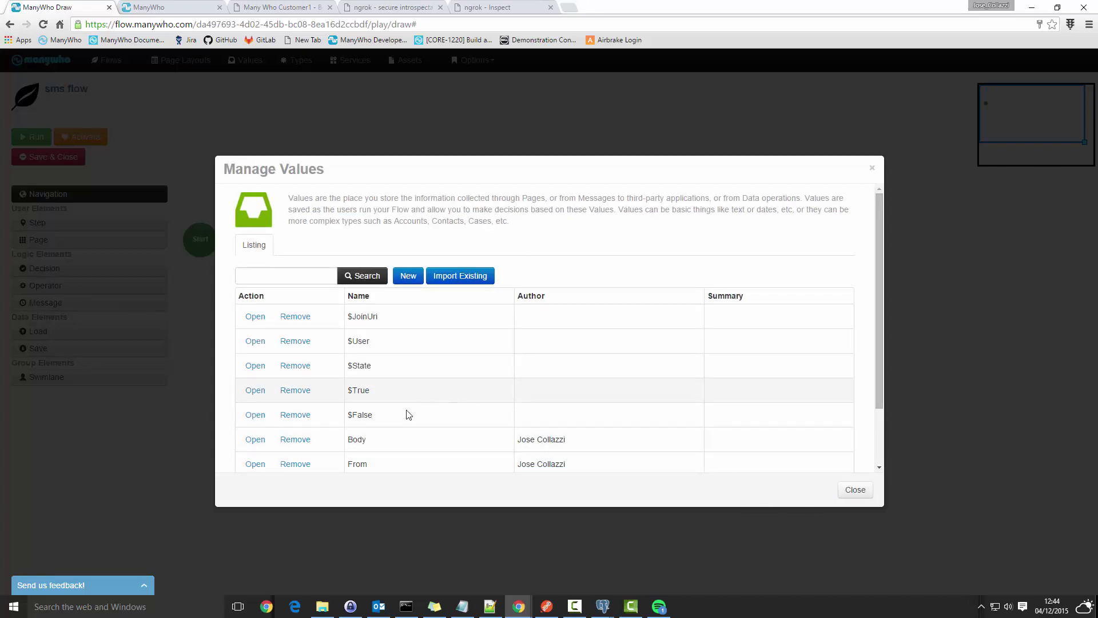
scroll(403, 415, "down", 2)
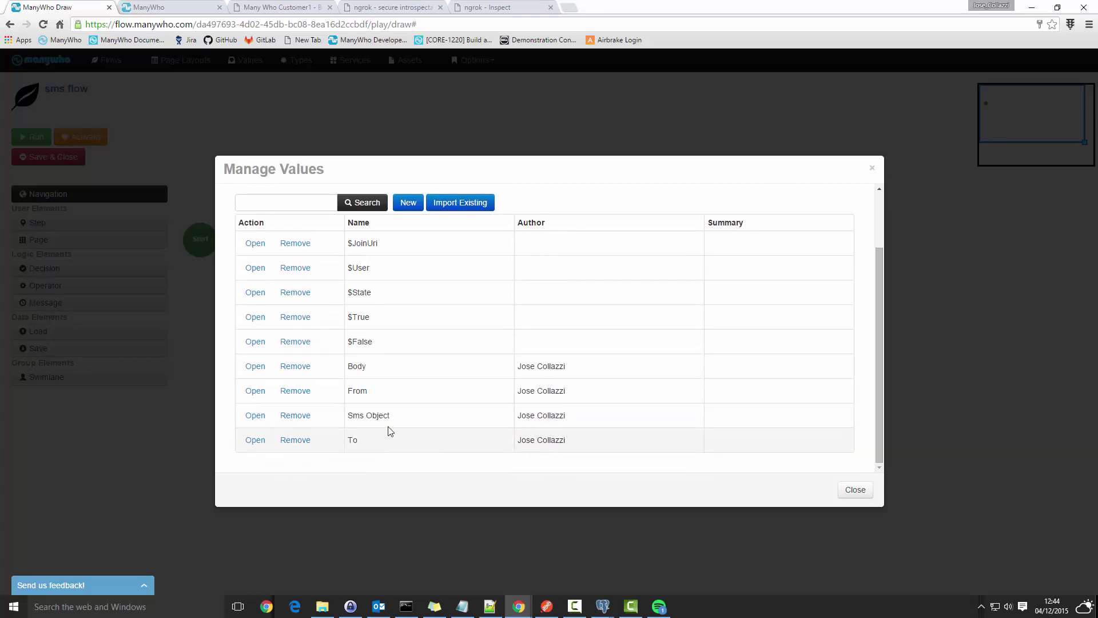
Close the value list and add an Operator element named Sms Population beside the Start element
left_click(850, 491)
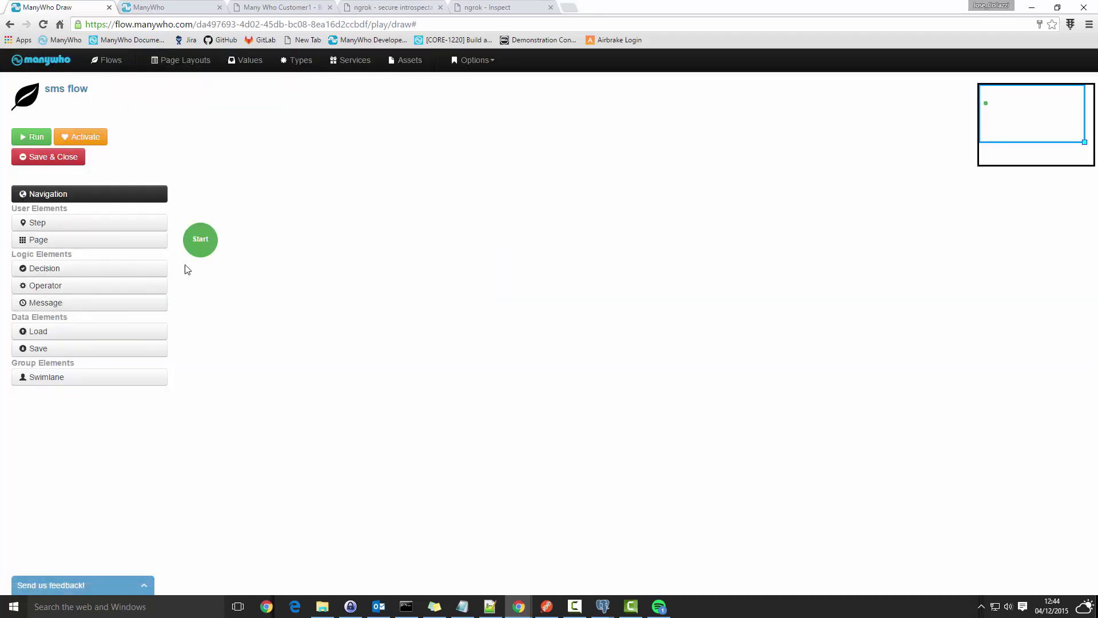
left_click_drag(45, 291, 273, 229)
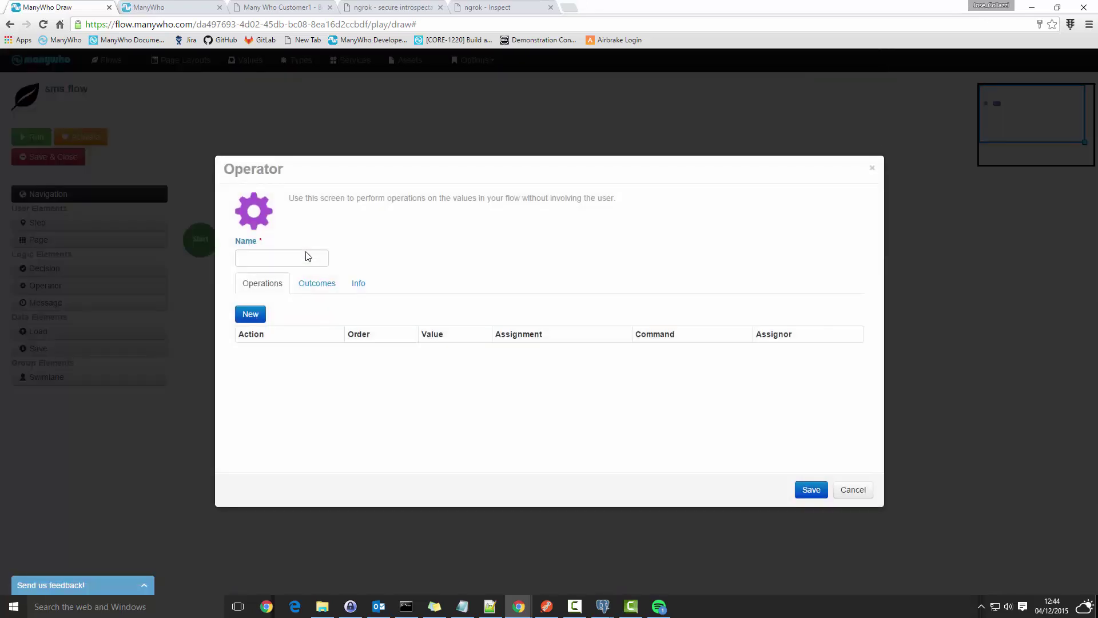
left_click(435, 336)
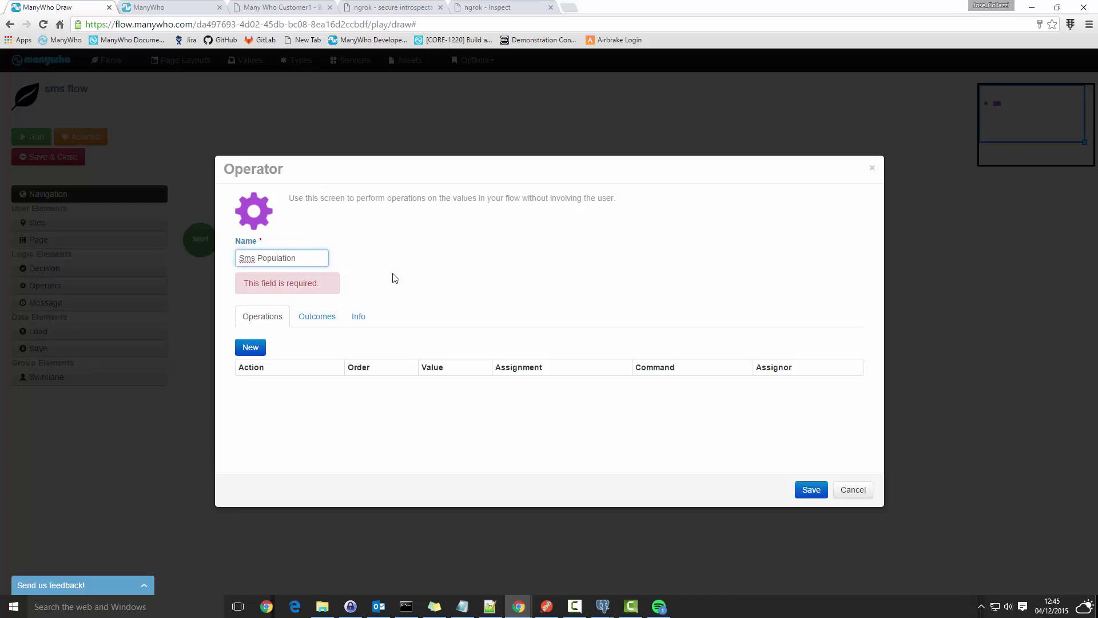
Add an operation to Sms Population for Sms Object • From with the command Set Equal To and order 1
left_click(252, 348)
left_click(297, 342)
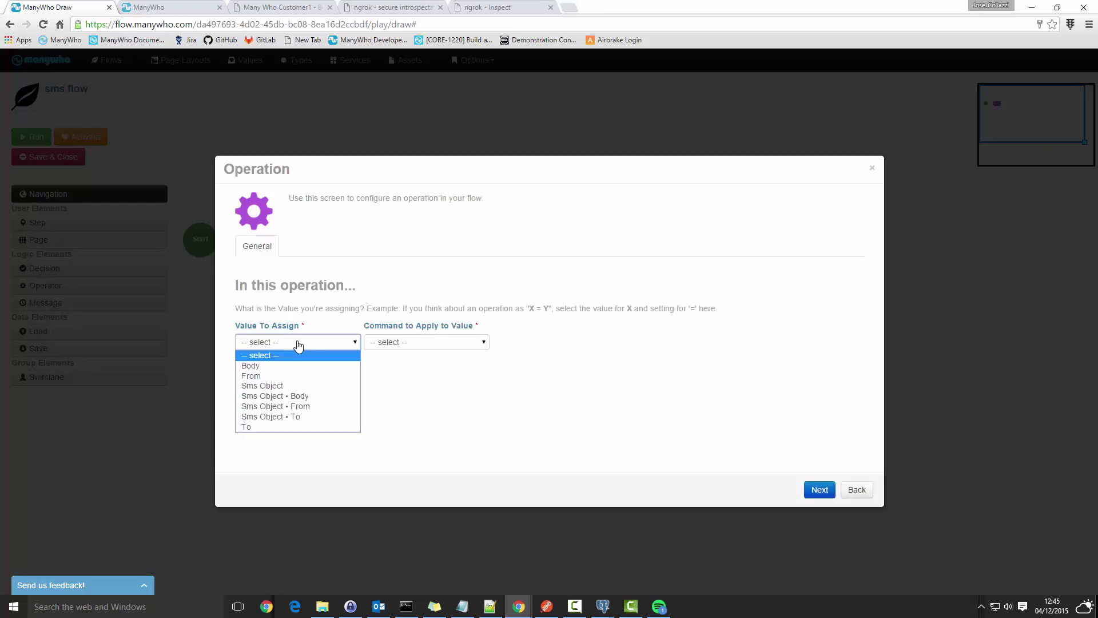
left_click(306, 406)
left_click(447, 343)
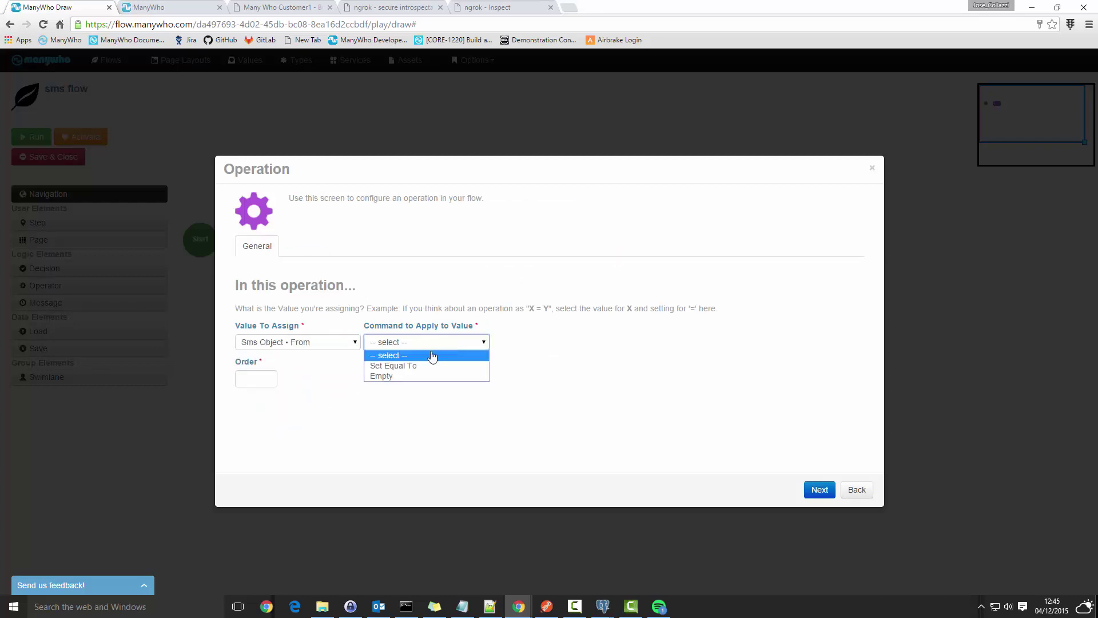
left_click(421, 368)
left_click(269, 376)
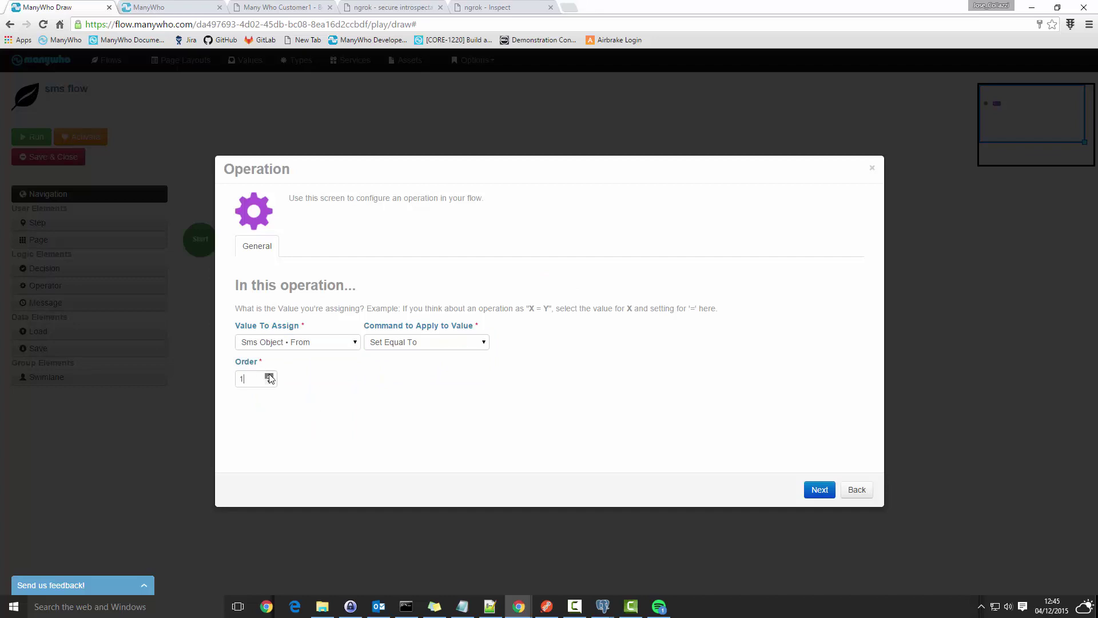
left_click(819, 491)
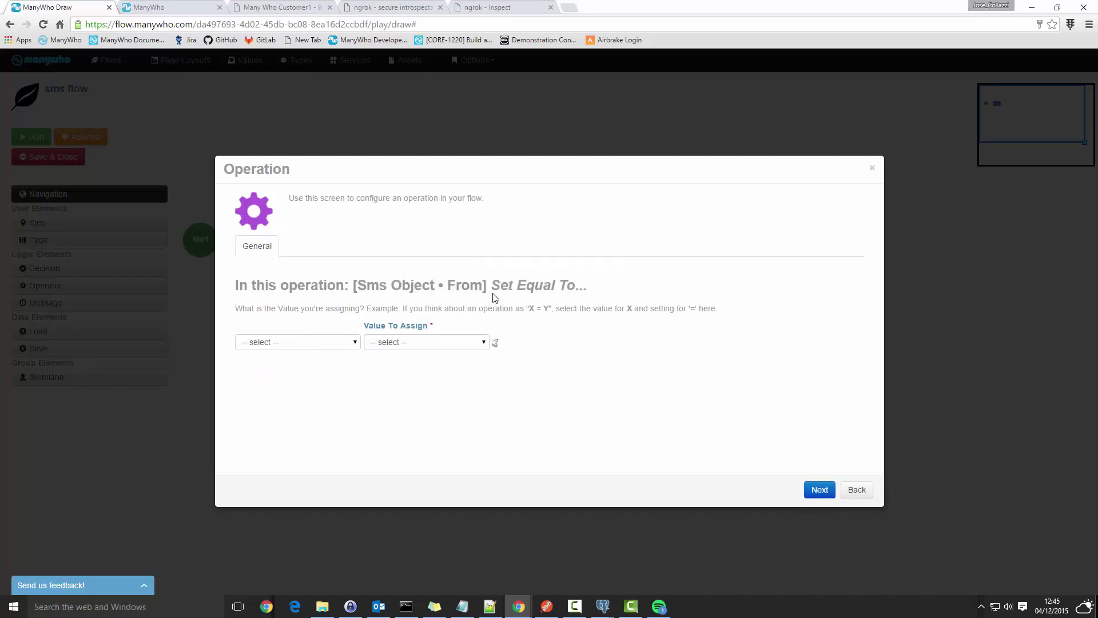
Assign the Value Of From to Sms Object • From and finish the operation
left_click(354, 342)
left_click(269, 365)
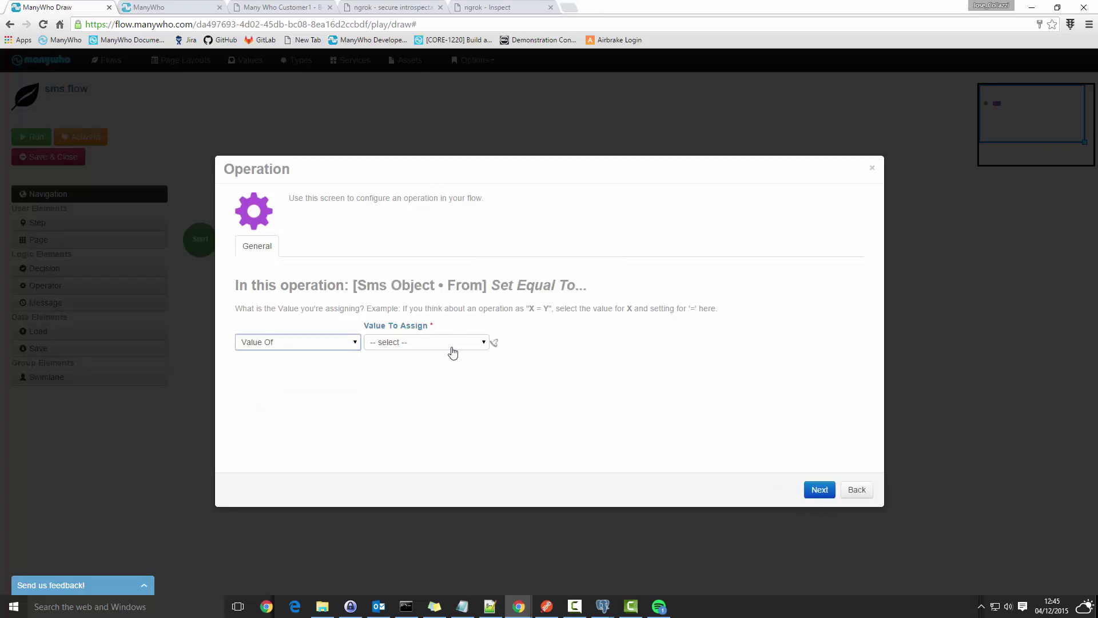
left_click(469, 344)
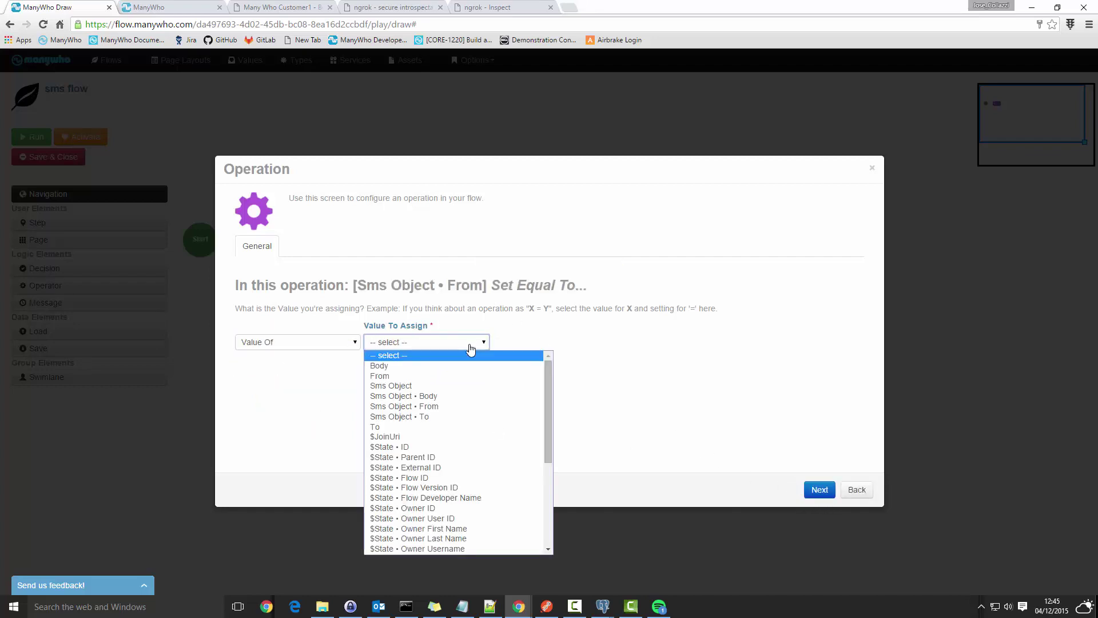
left_click(436, 376)
left_click(820, 490)
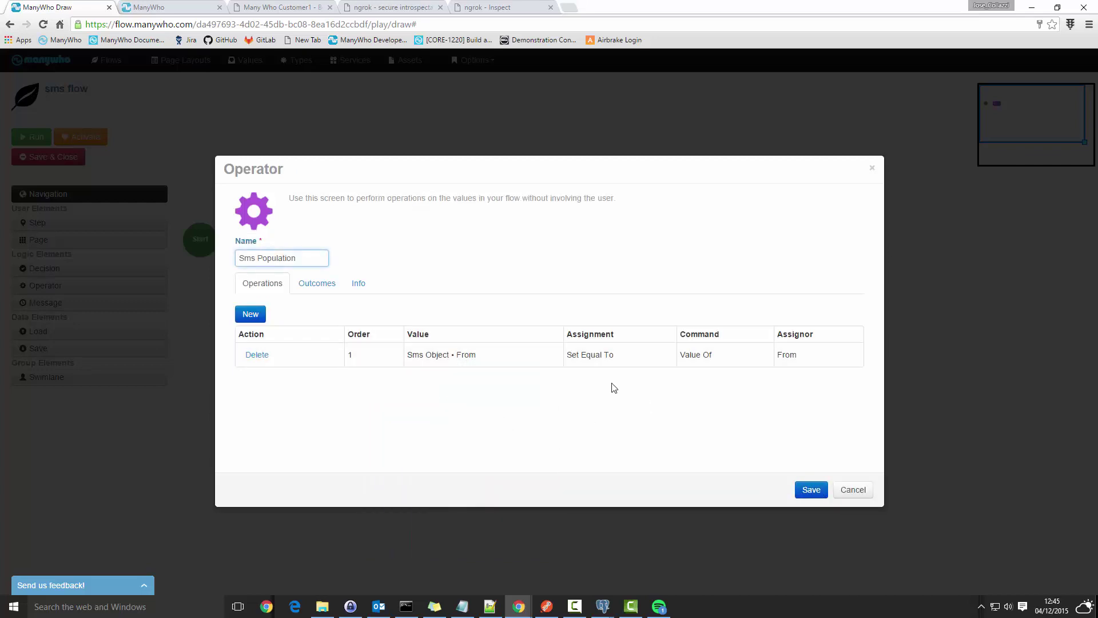
Add a second operation for Sms Object • To with the command Set Equal To and order 2
left_click(250, 314)
left_click(301, 343)
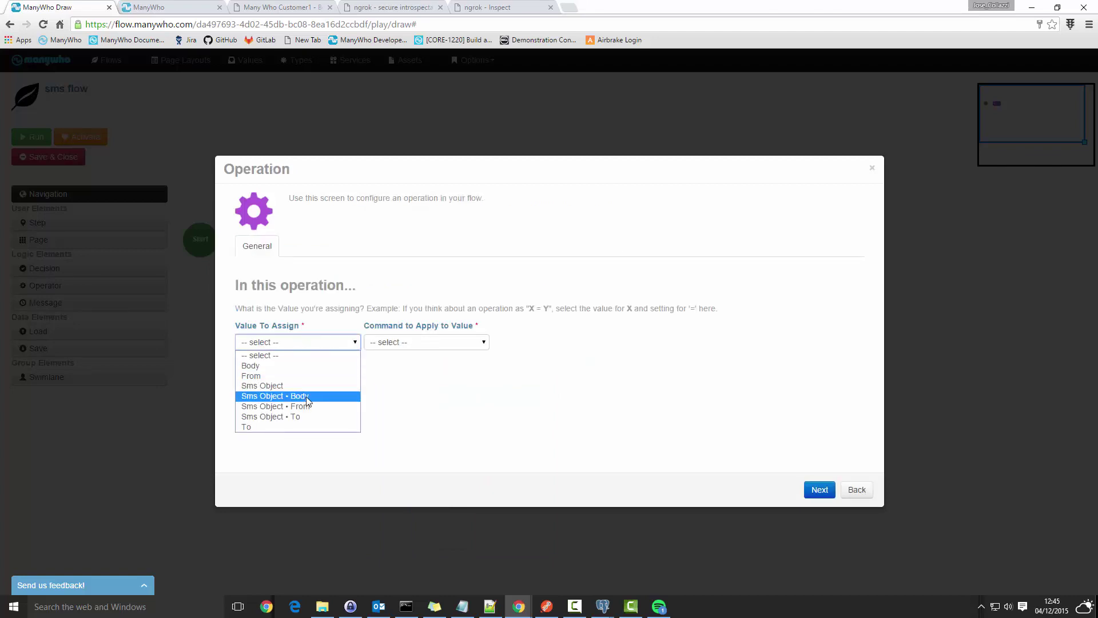
left_click(303, 416)
left_click(467, 343)
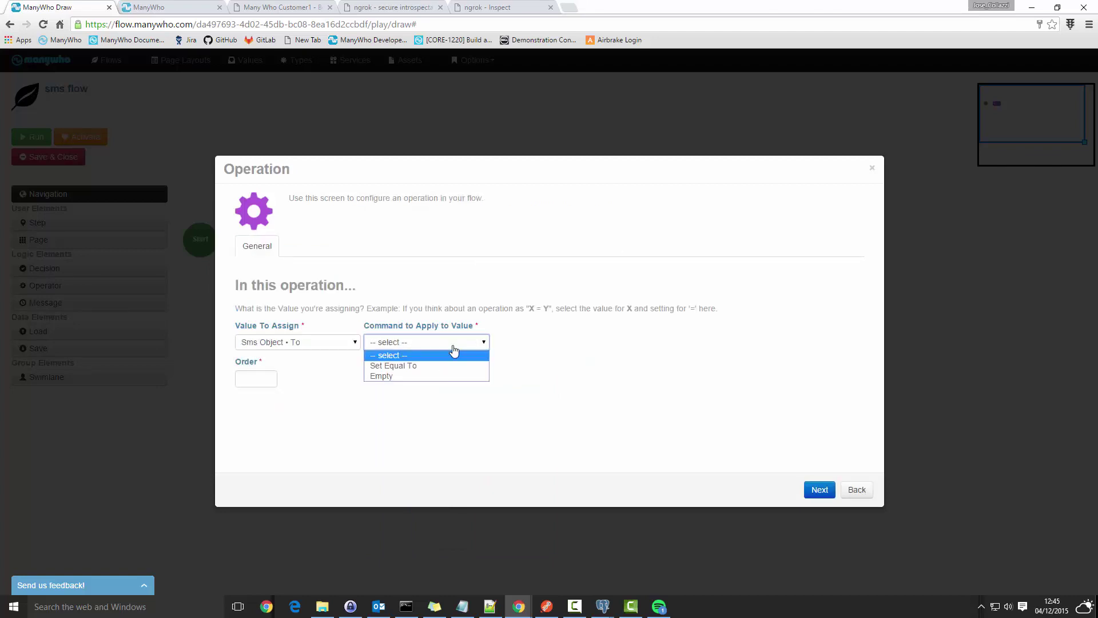
left_click(438, 366)
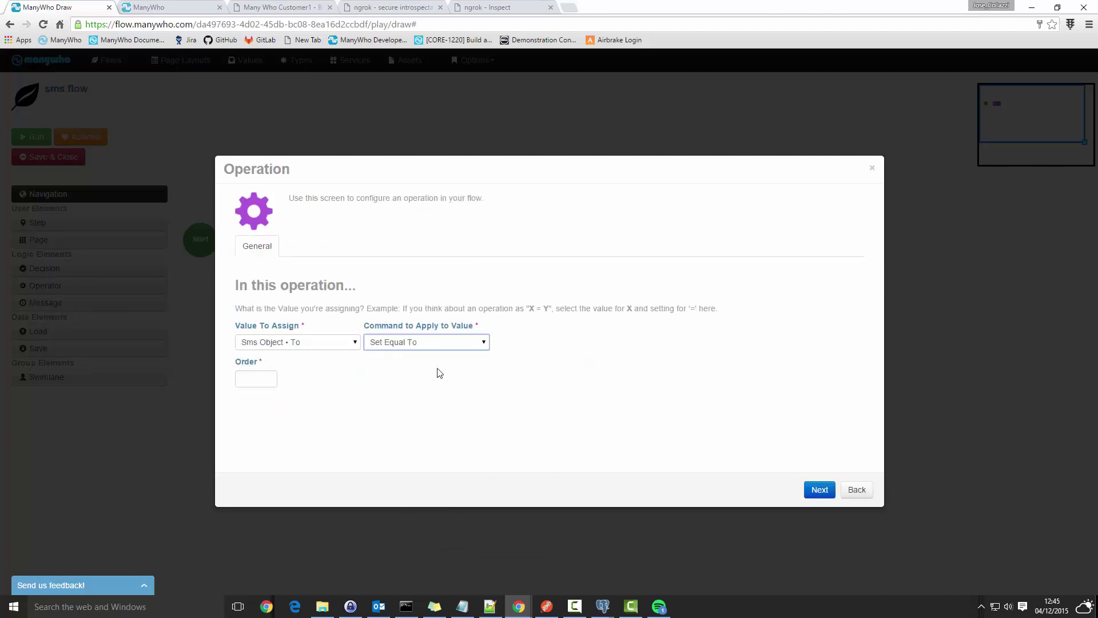
left_click(269, 378)
type("1")
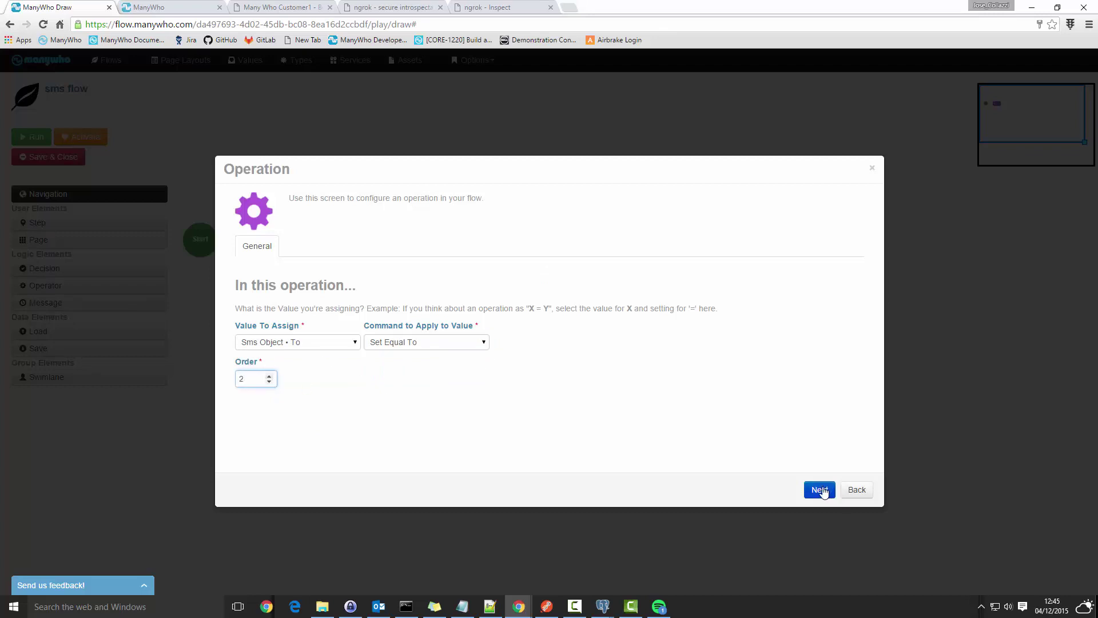
left_click(819, 489)
Assign the Value Of To to Sms Object • To and finish the operation
left_click(350, 343)
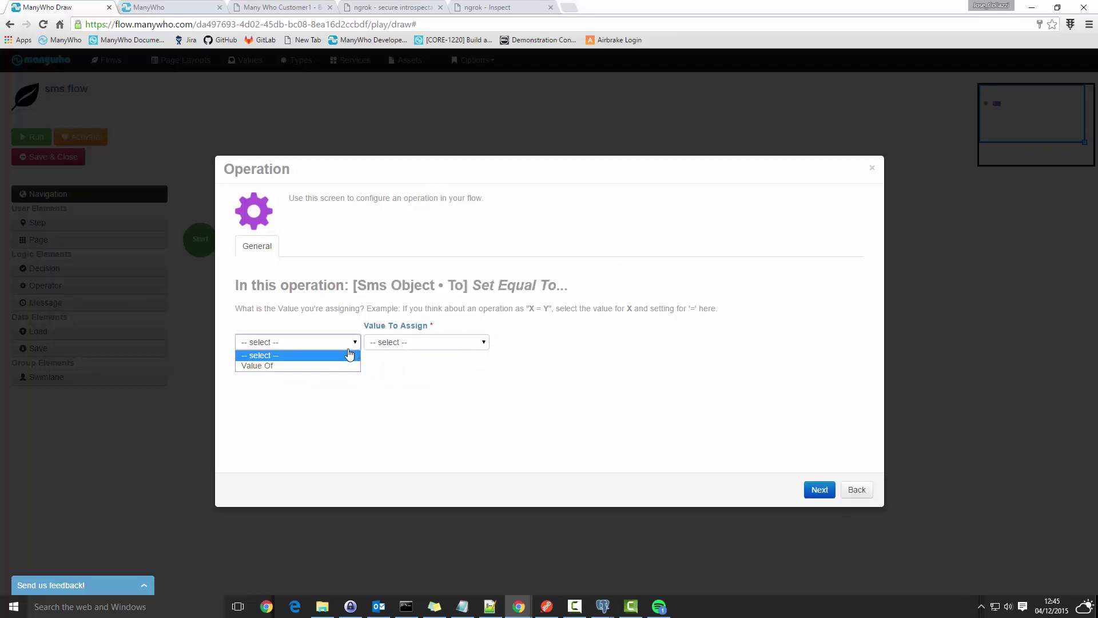
left_click(306, 366)
left_click(441, 342)
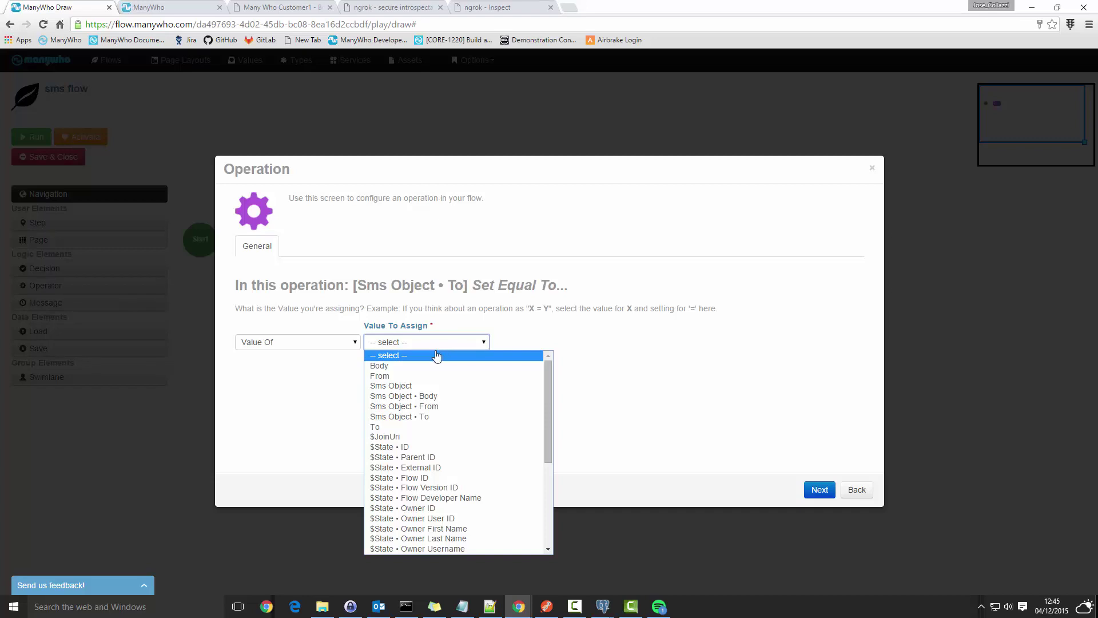
left_click(417, 426)
left_click(819, 490)
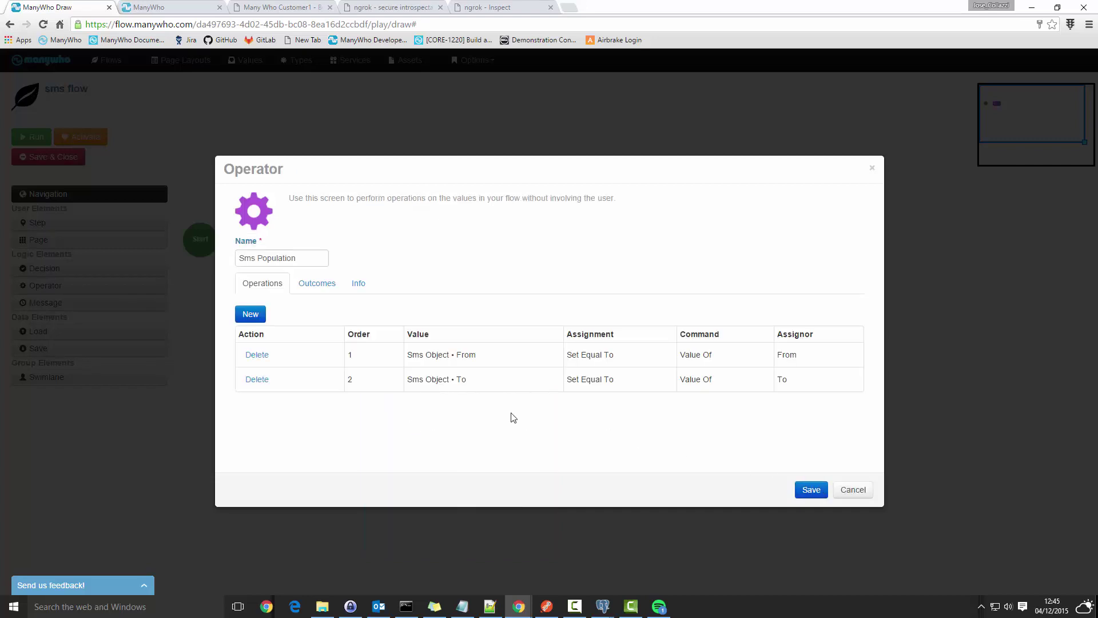
Add a third operation for Sms Object • Body with the command Set Equal To and order 3
left_click(254, 315)
left_click(298, 342)
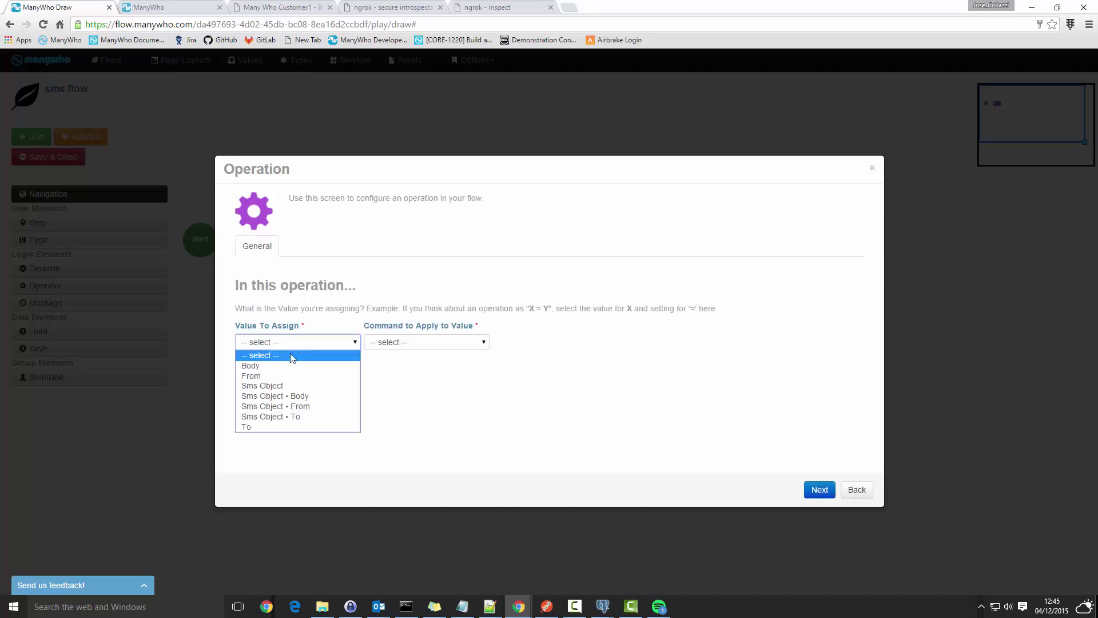
left_click(300, 397)
left_click(454, 342)
left_click(401, 366)
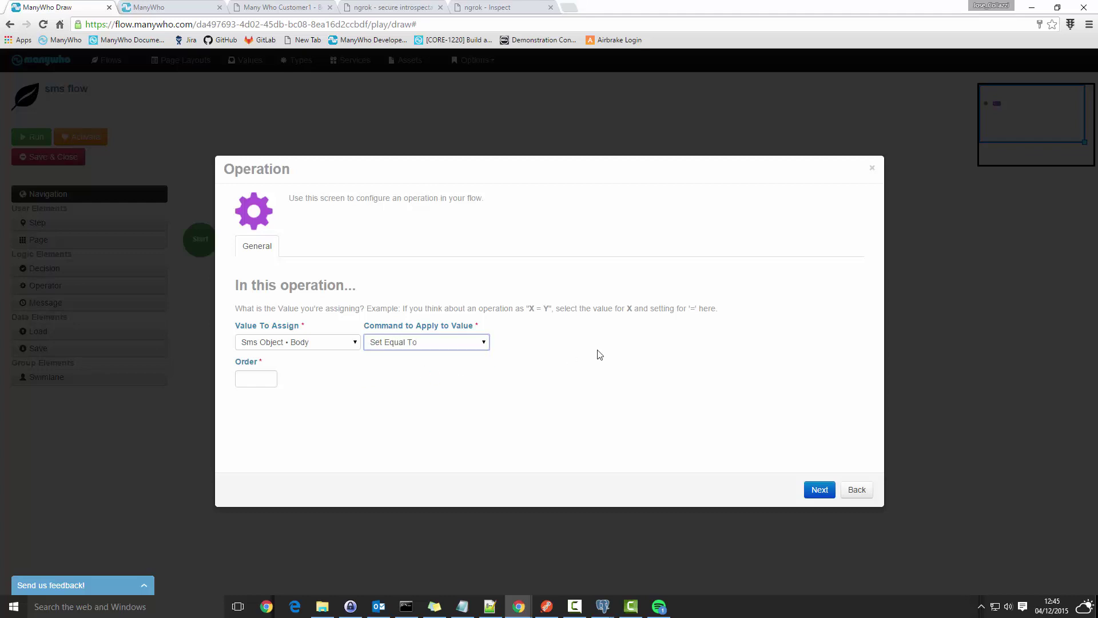
left_click(269, 378)
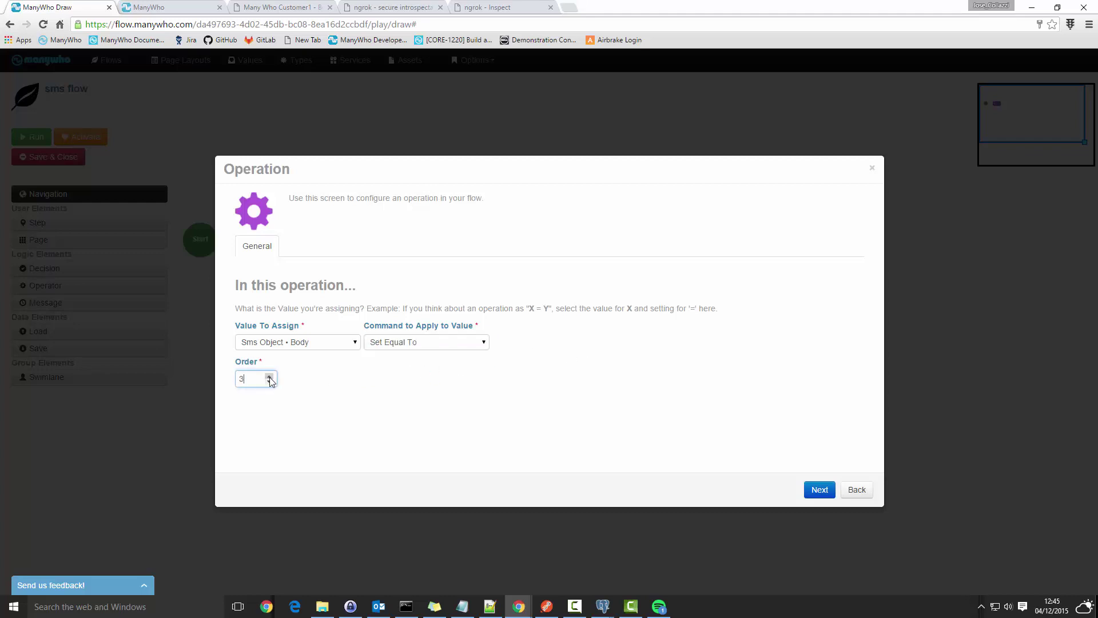
left_click(818, 489)
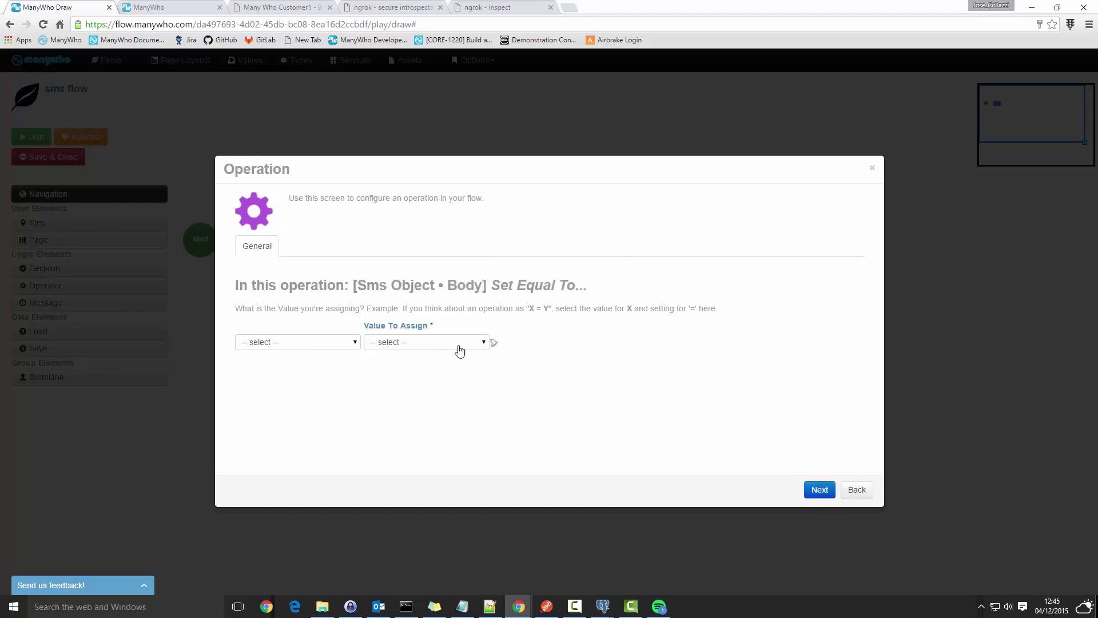
Assign the Value Of Body to Sms Object • Body and save the Sms Population operator
left_click(333, 343)
left_click(302, 366)
left_click(408, 345)
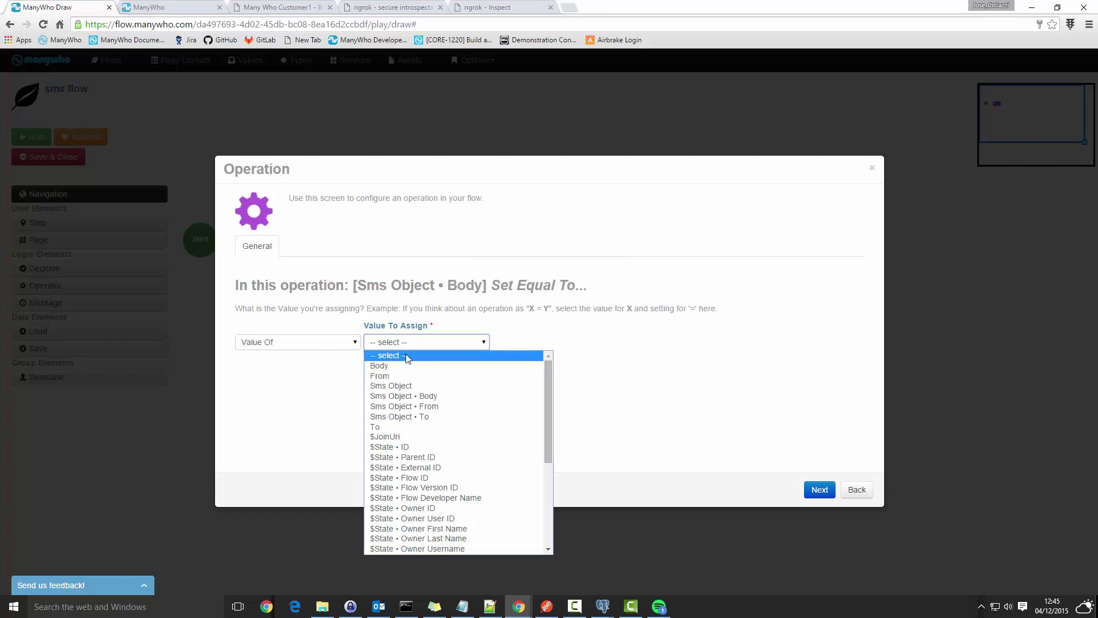
left_click(403, 365)
left_click(820, 489)
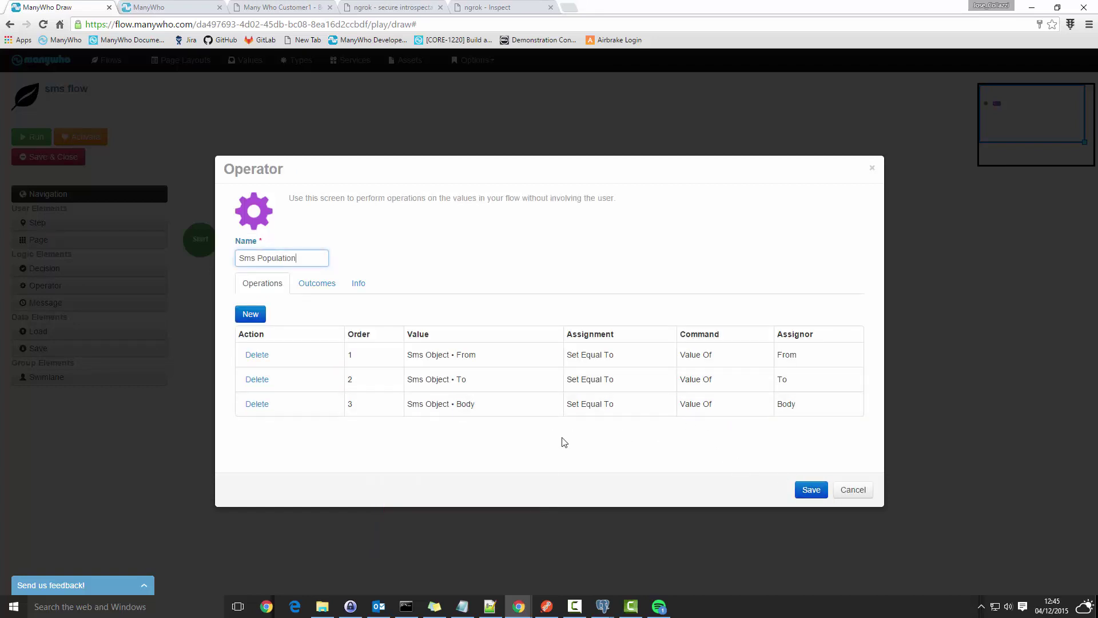
left_click(810, 490)
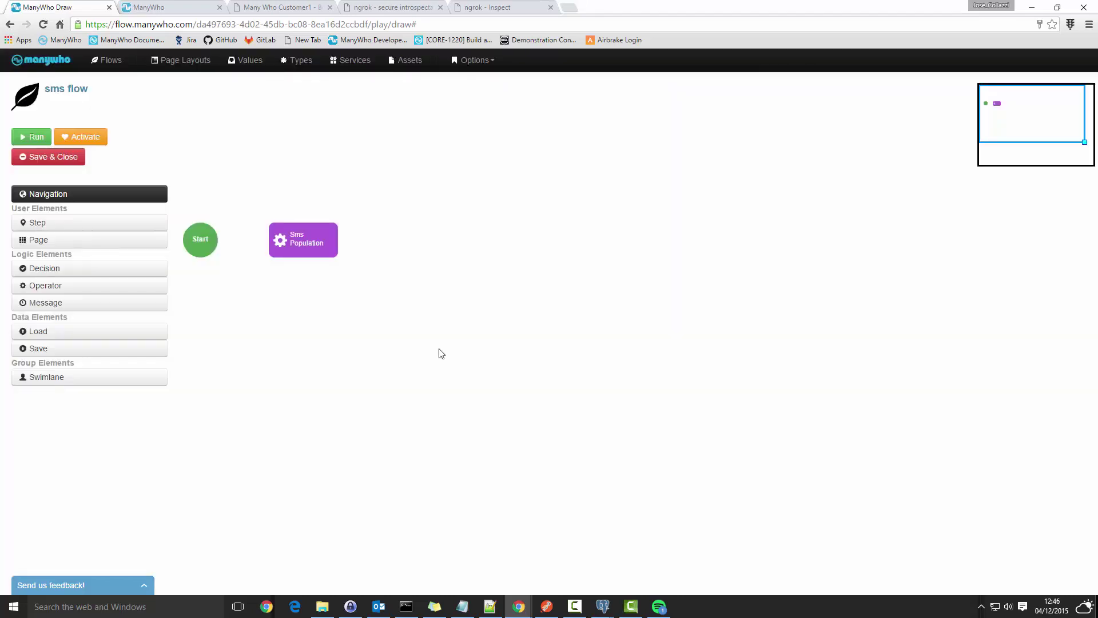
Connect Start to Sms Population with an outcome named populate sms, and move the operator slightly farther from Start
left_click_drag(209, 247, 300, 243)
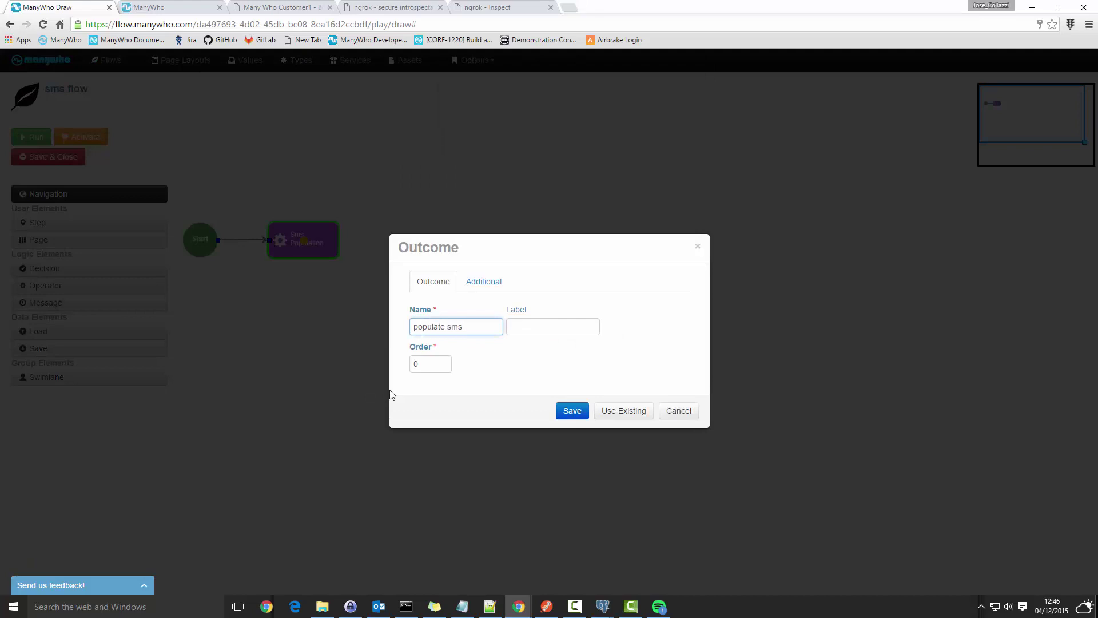
left_click(572, 410)
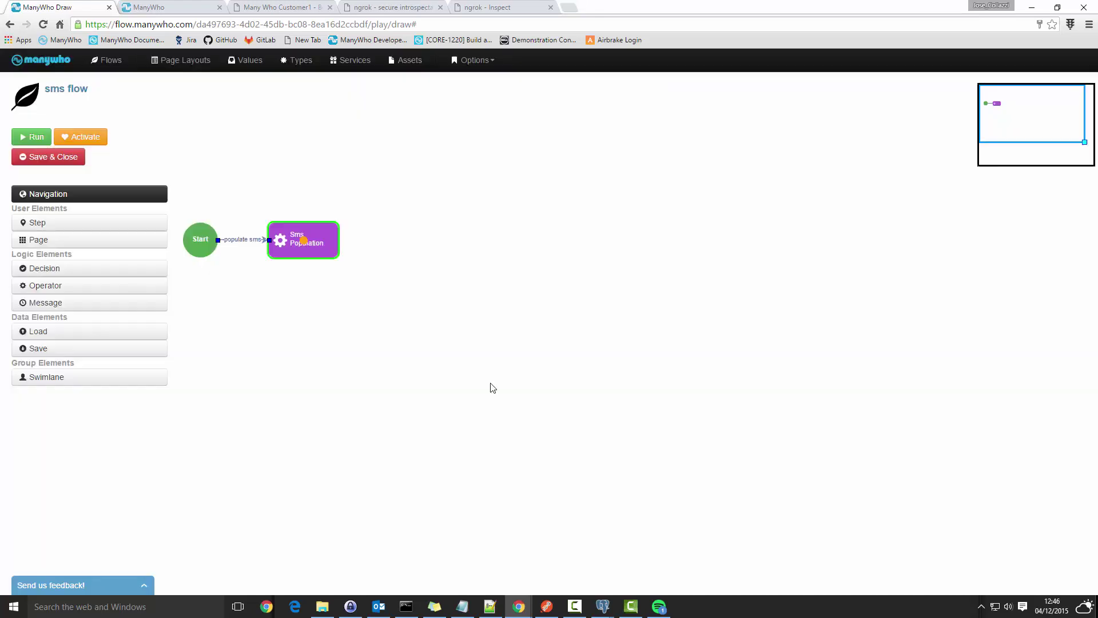
left_click_drag(322, 236, 334, 236)
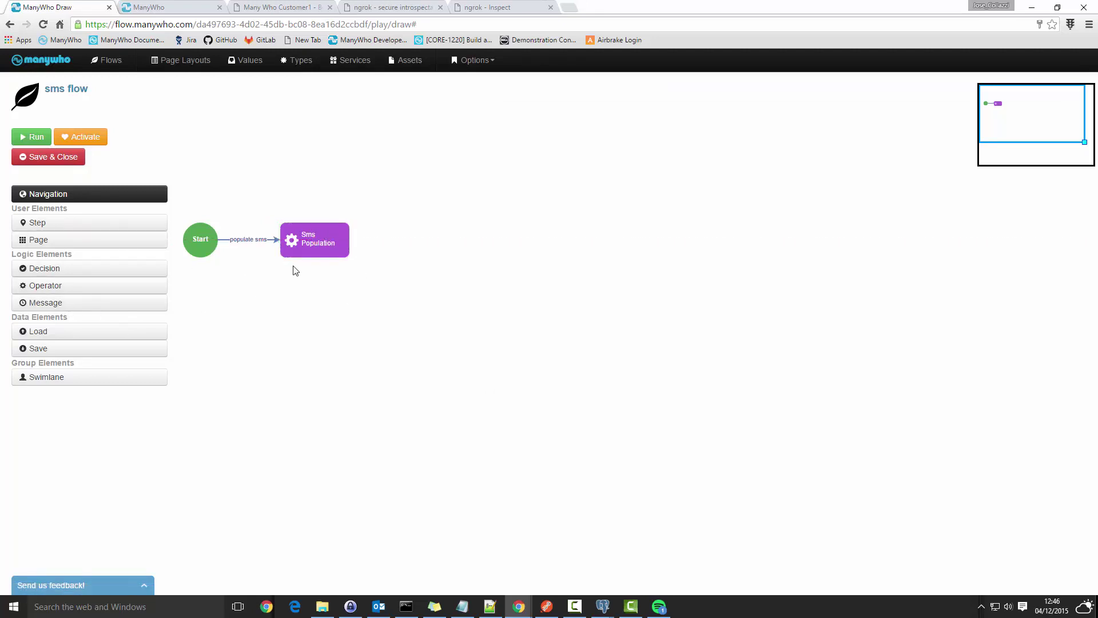
Add a Message element named Send Sms after Sms Population, with a new message using the boomi-twilio-service action Send SMS
left_click_drag(79, 303, 397, 226)
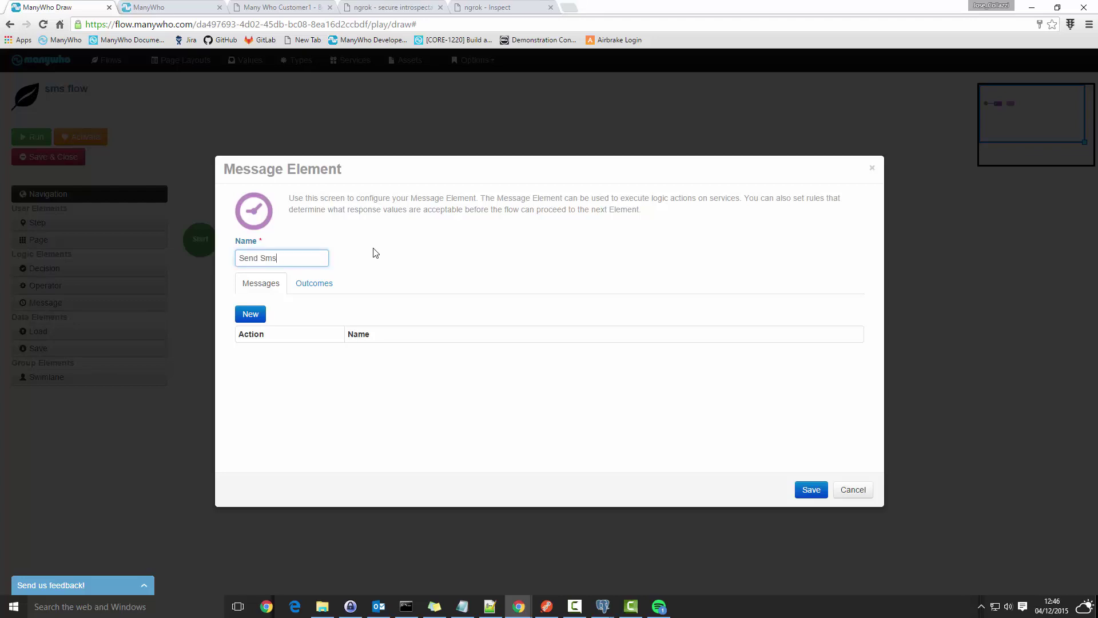
left_click(250, 314)
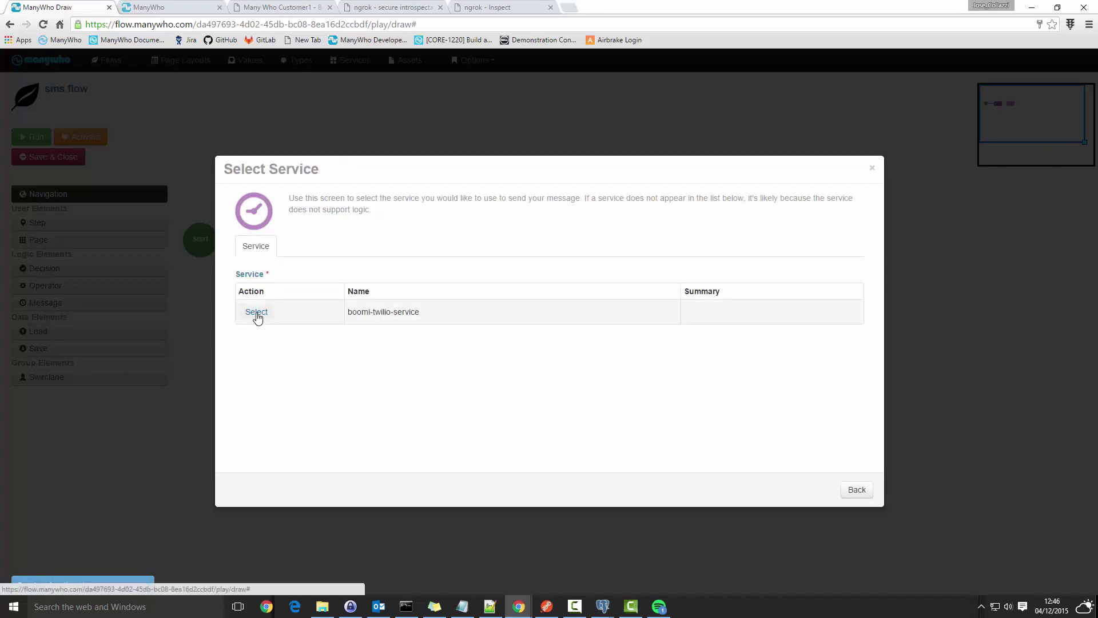
left_click(256, 314)
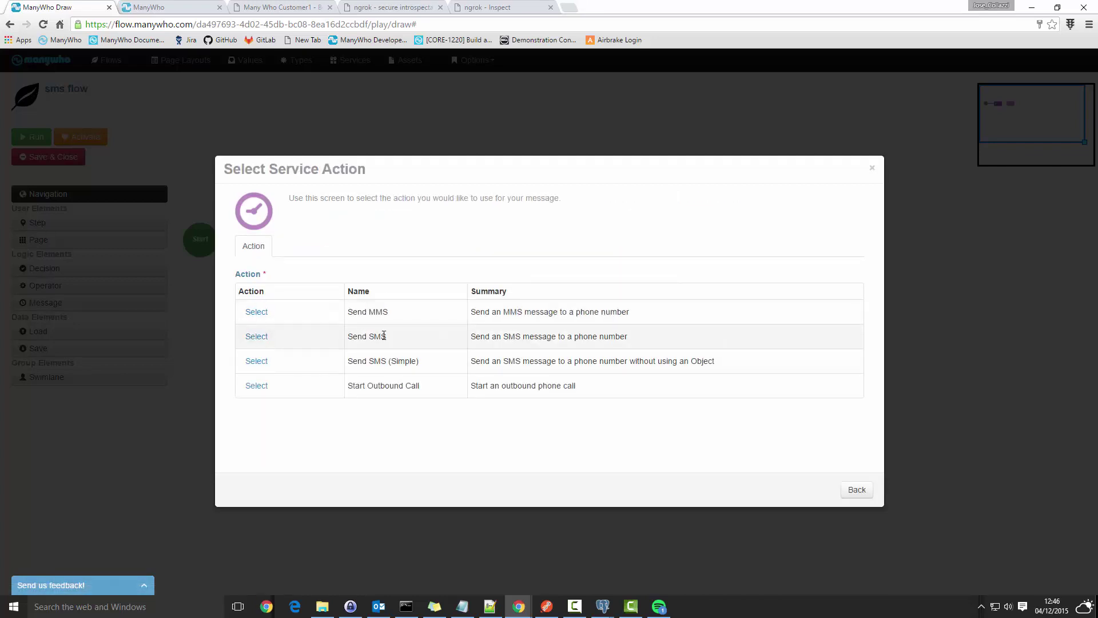
left_click(252, 336)
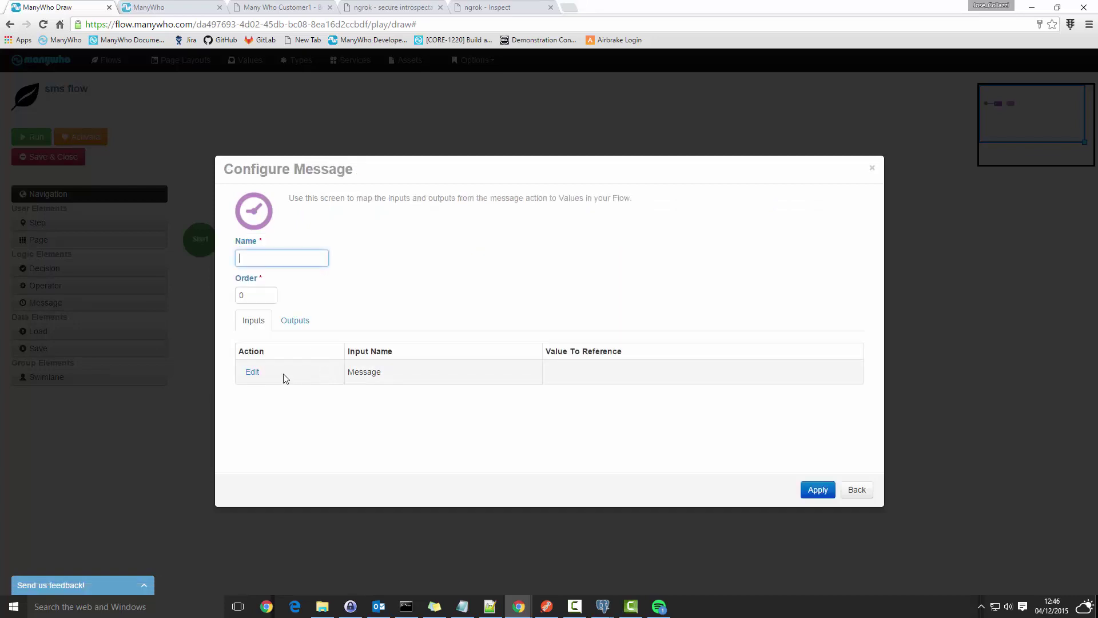
Name the message Sms and assign Sms Object to its Message input
left_click(255, 372)
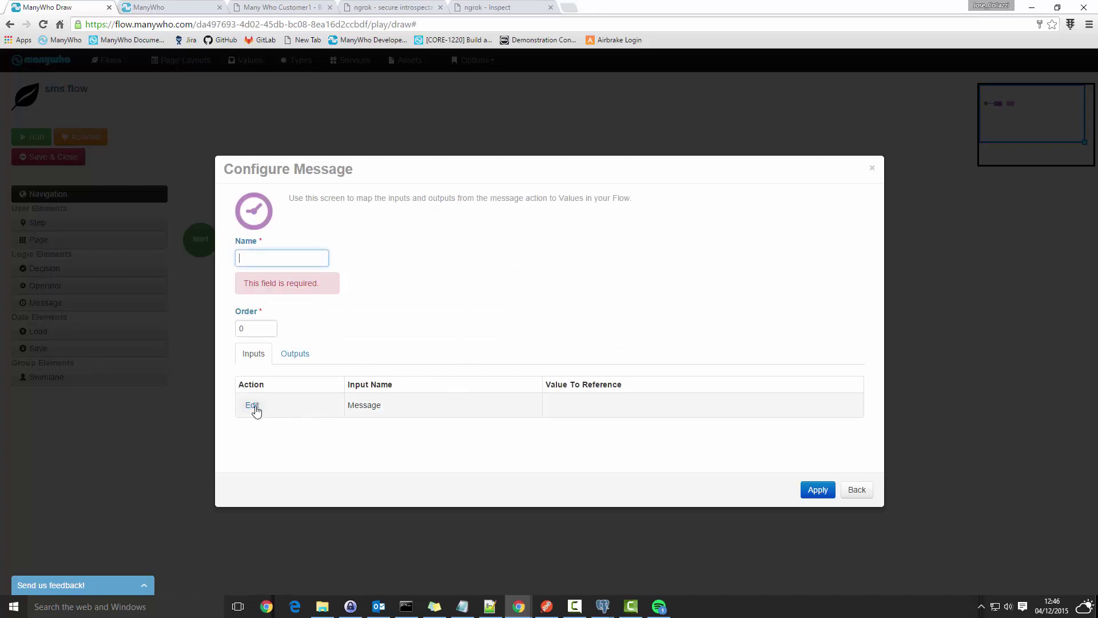
left_click(254, 406)
left_click(276, 256)
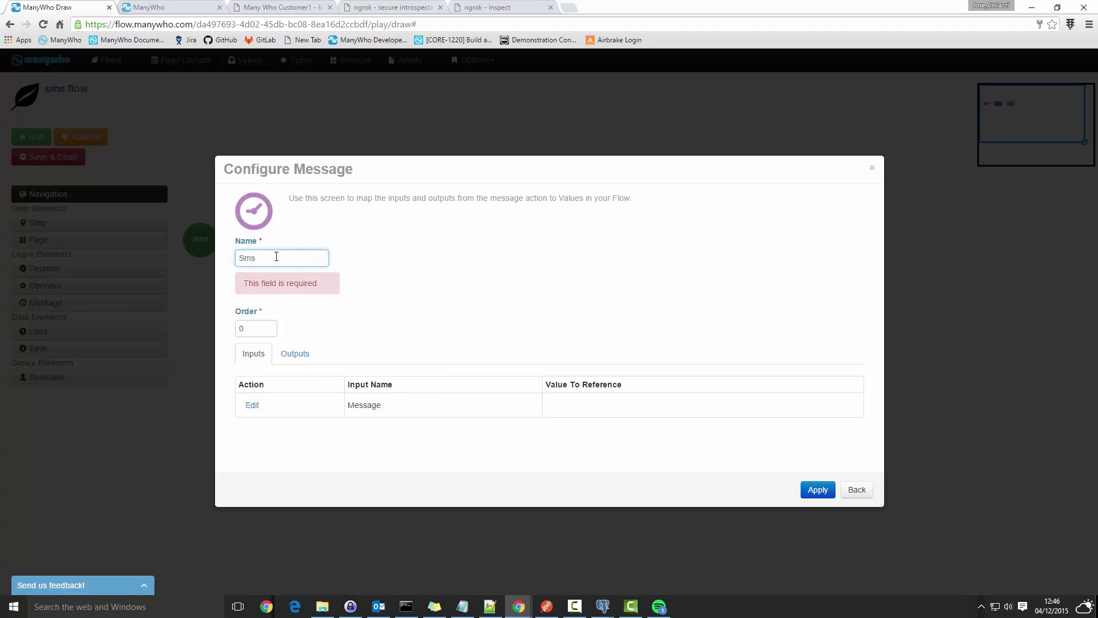
left_click(252, 405)
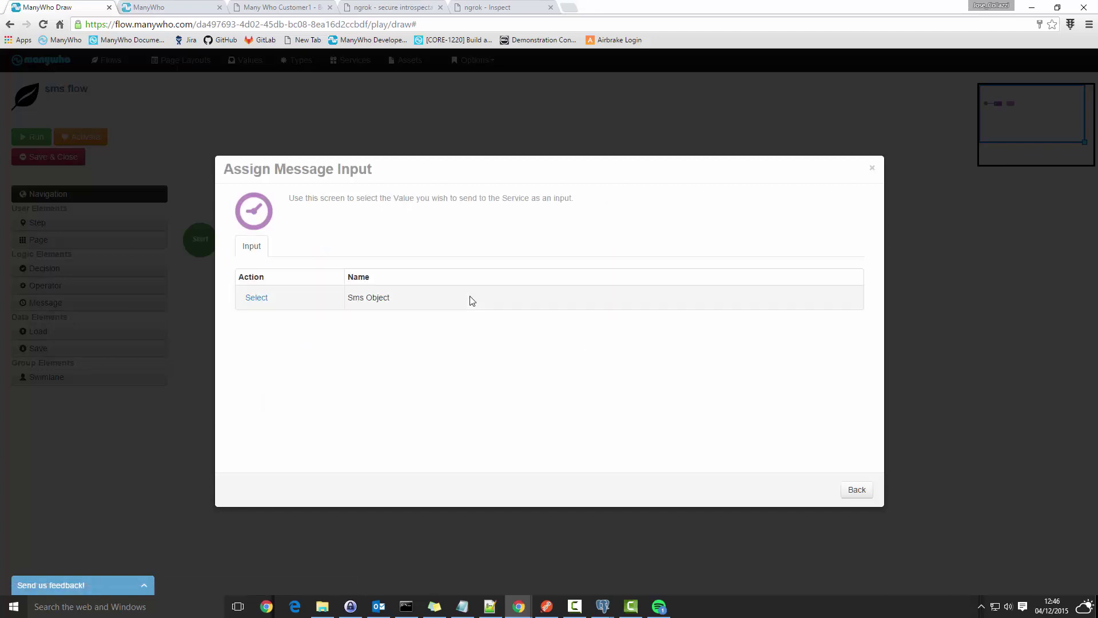
left_click(272, 297)
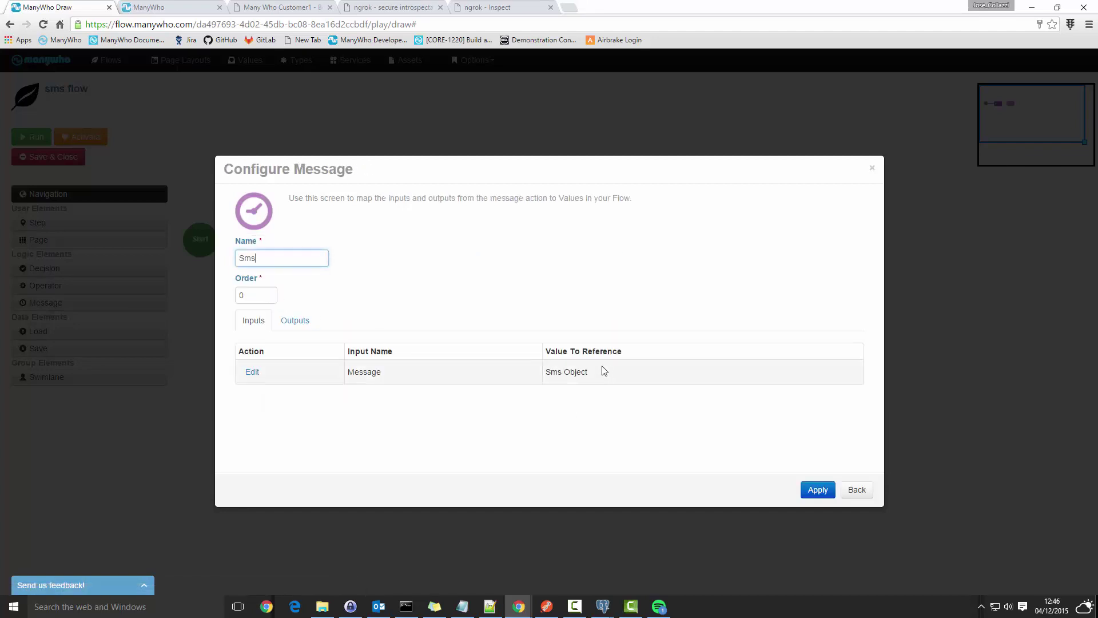
Apply the Sms message, save the Send Sms element, and connect Sms Population to it with an outcome named send sms
left_click(817, 488)
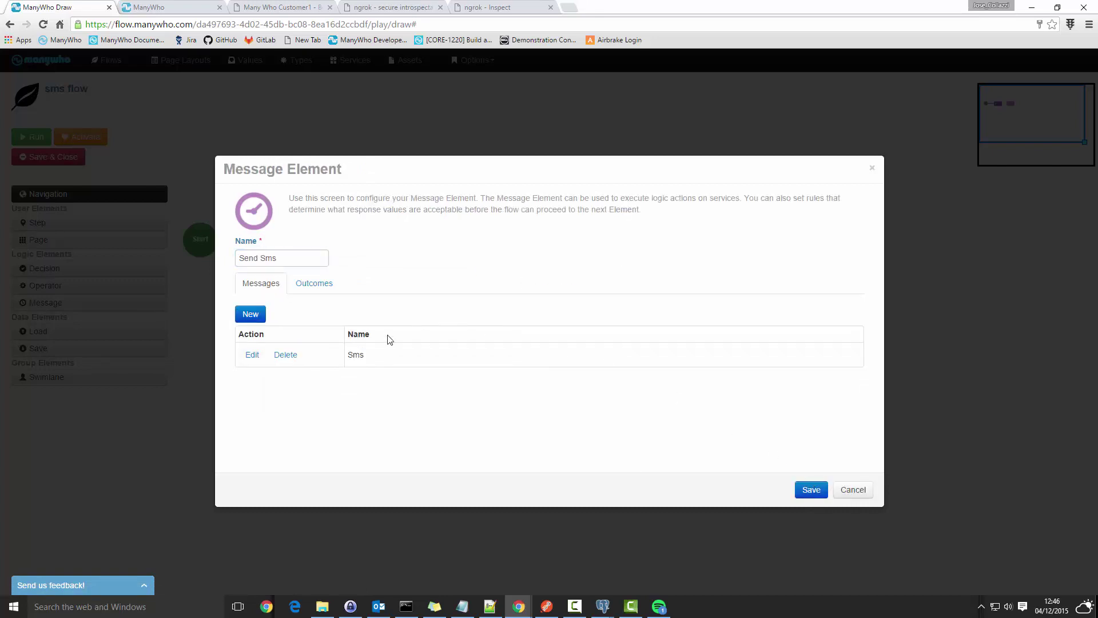
left_click(812, 490)
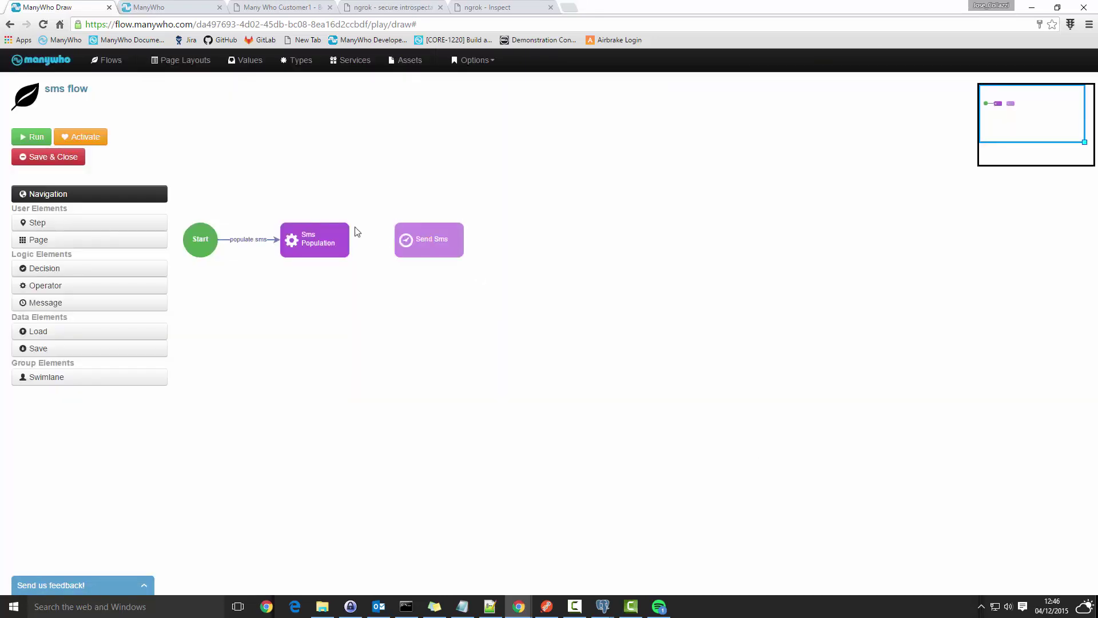
left_click_drag(312, 240, 417, 240)
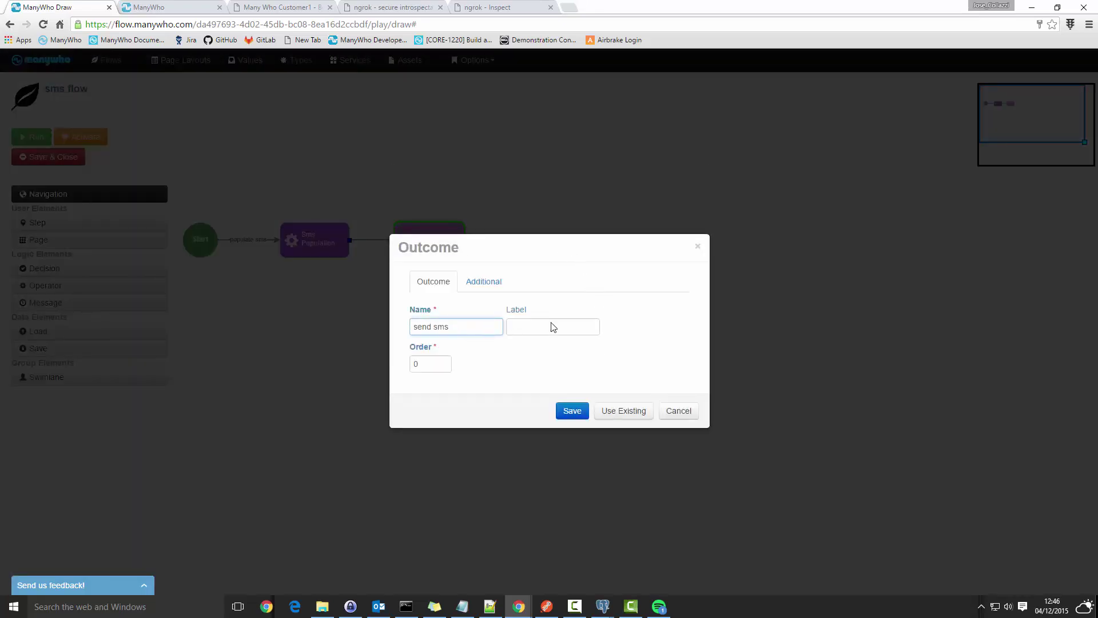
left_click(571, 411)
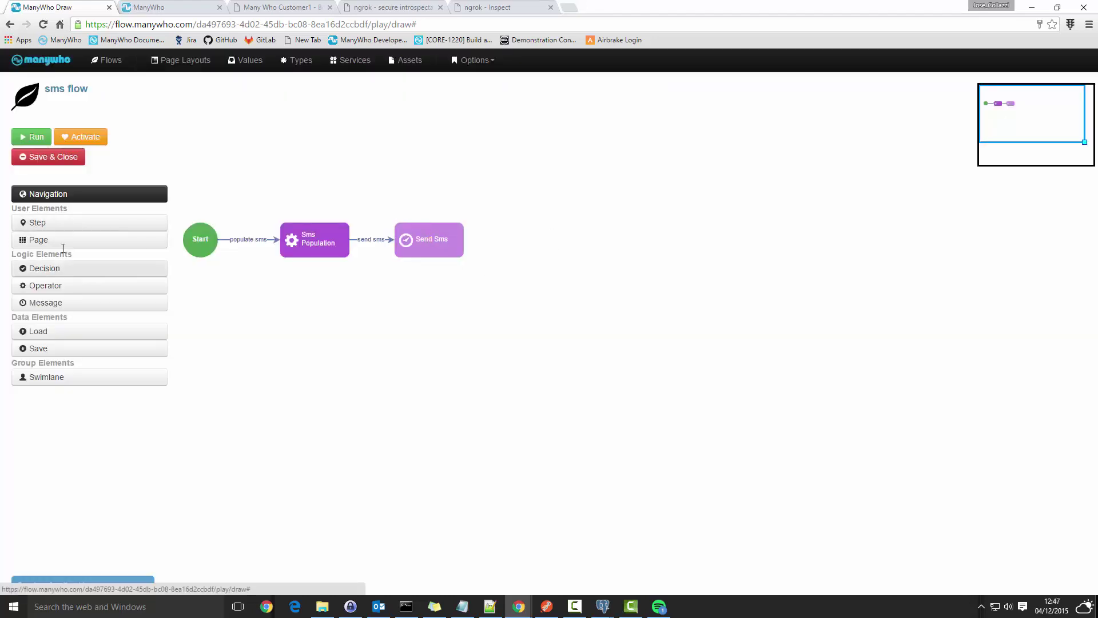
Add a Step element named Status after Send Sms, with the content text Status, and save it
left_click_drag(37, 226, 513, 231)
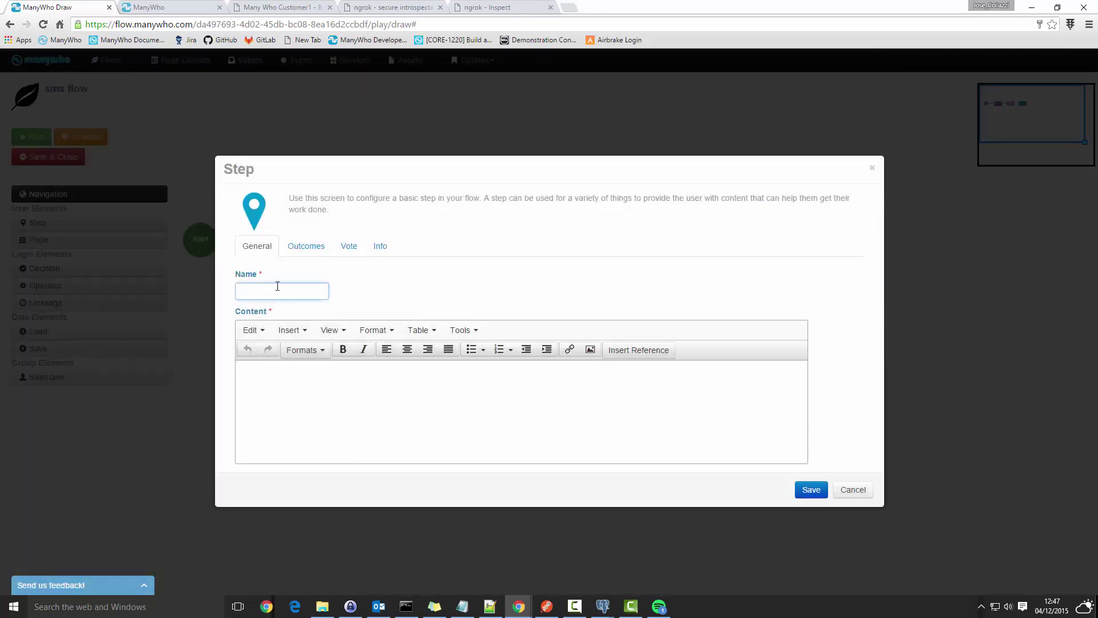
key("Tab")
type("S")
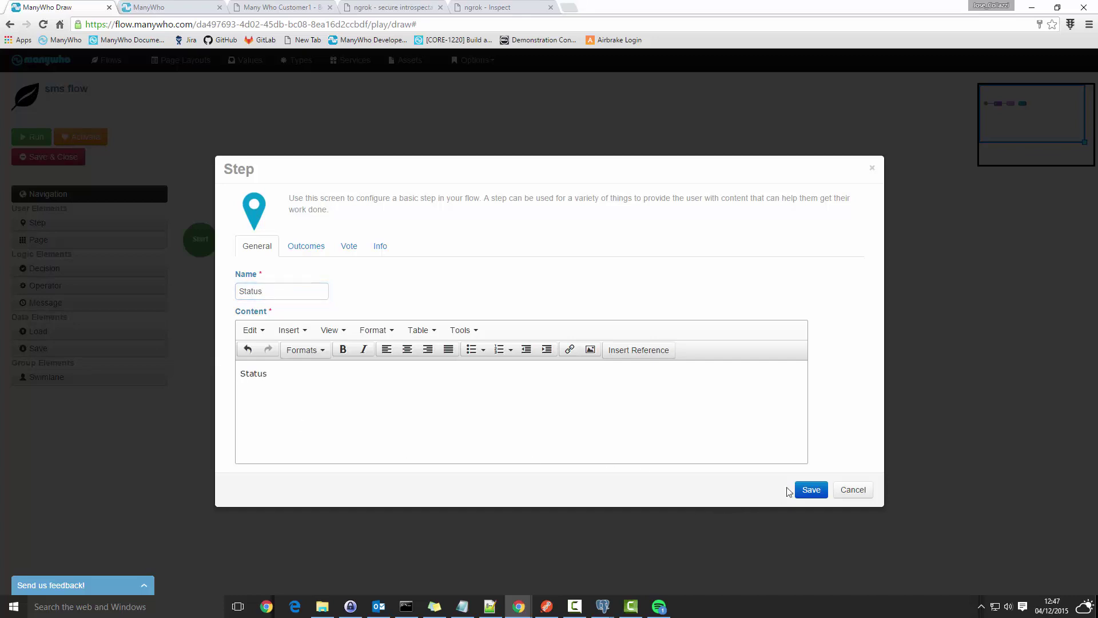
left_click(804, 492)
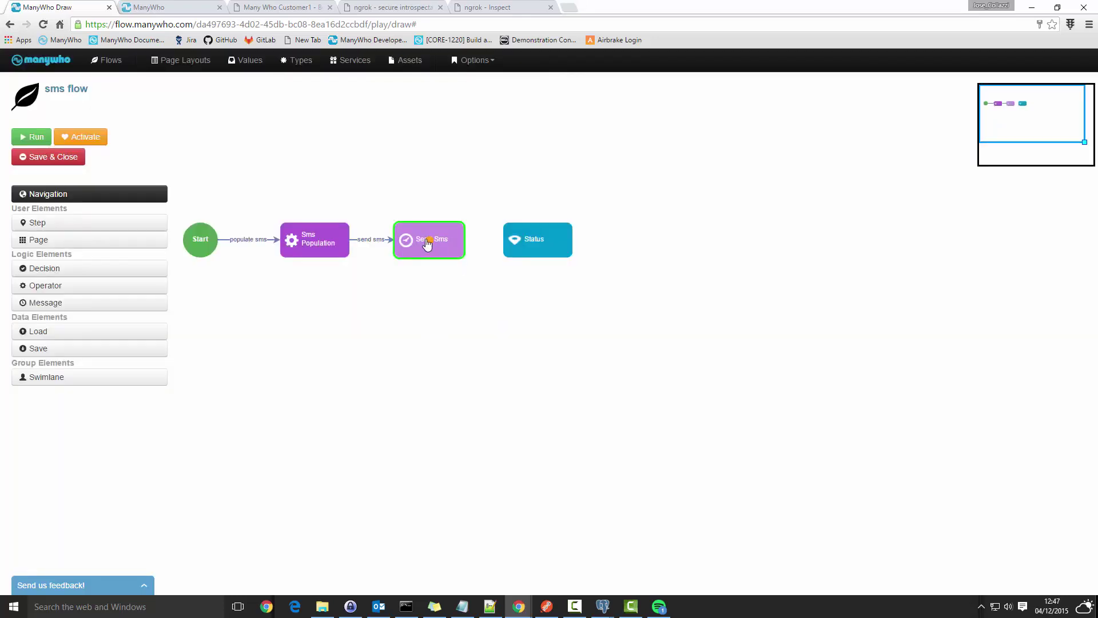
Connect Send Sms to the Status step with an outcome named and labelled set status
left_click_drag(427, 245, 547, 239)
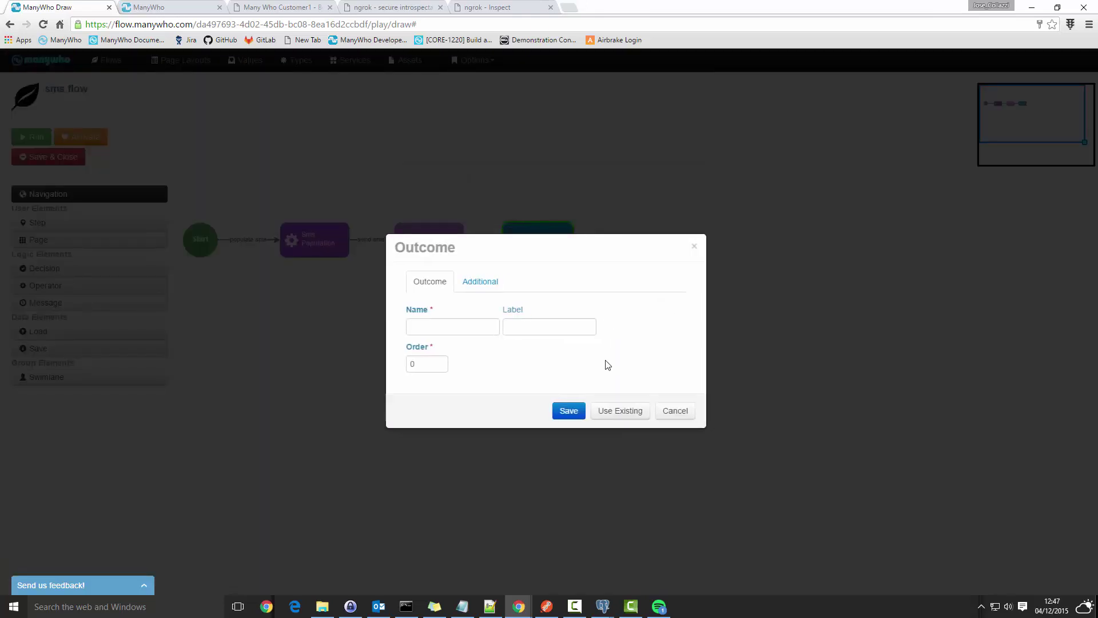
left_click(498, 327)
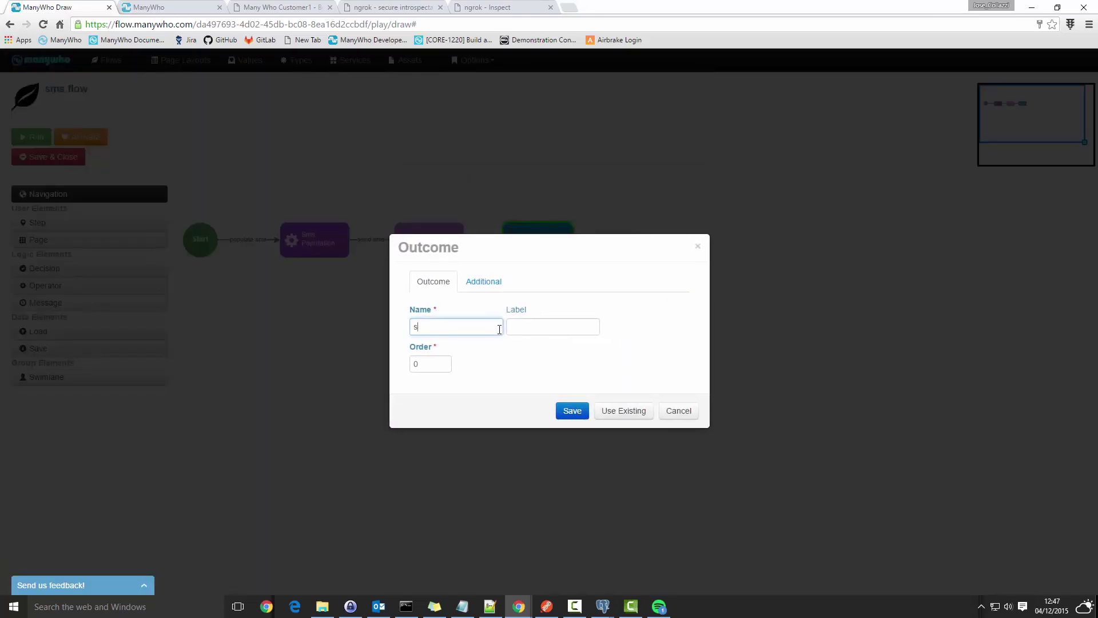
key("Tab")
type("s")
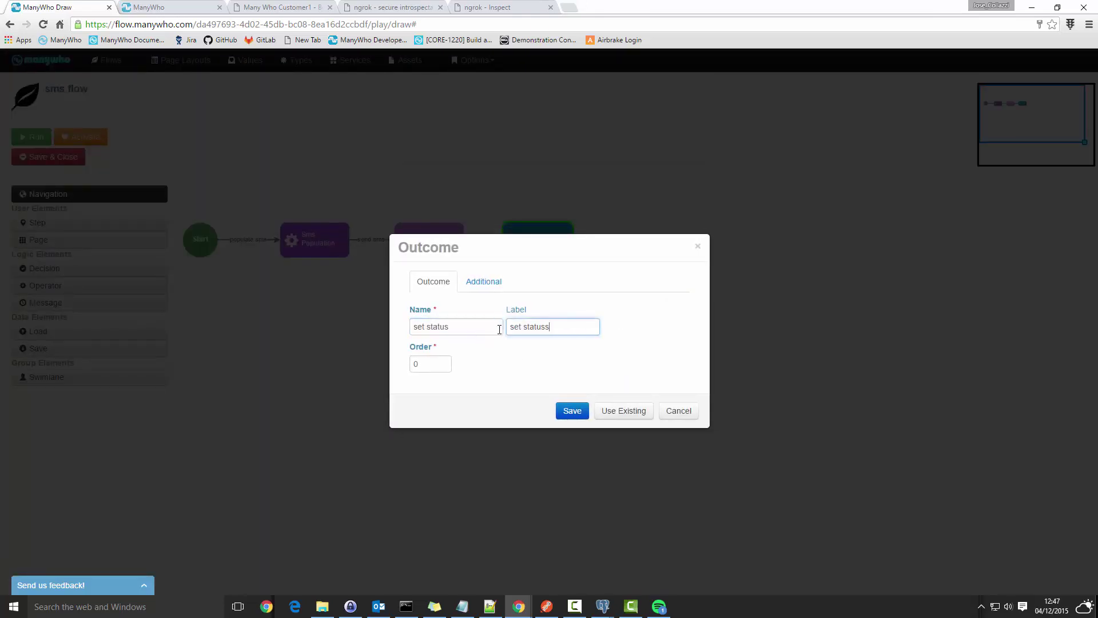
left_click(572, 411)
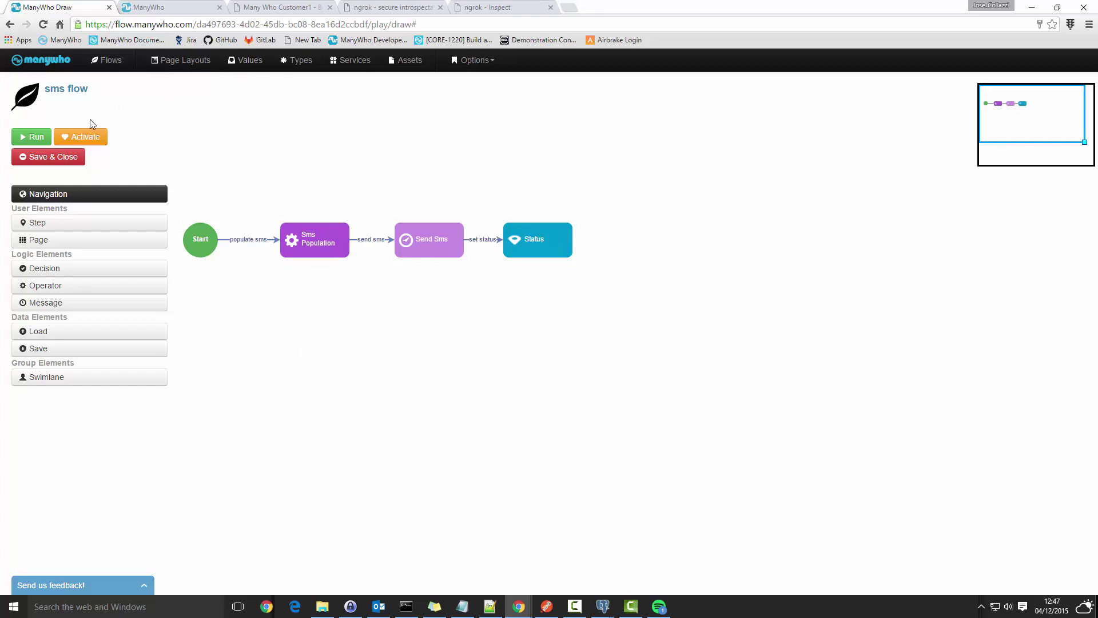
Run the flow with the default player in Run mode and examine the message it returns
left_click(33, 138)
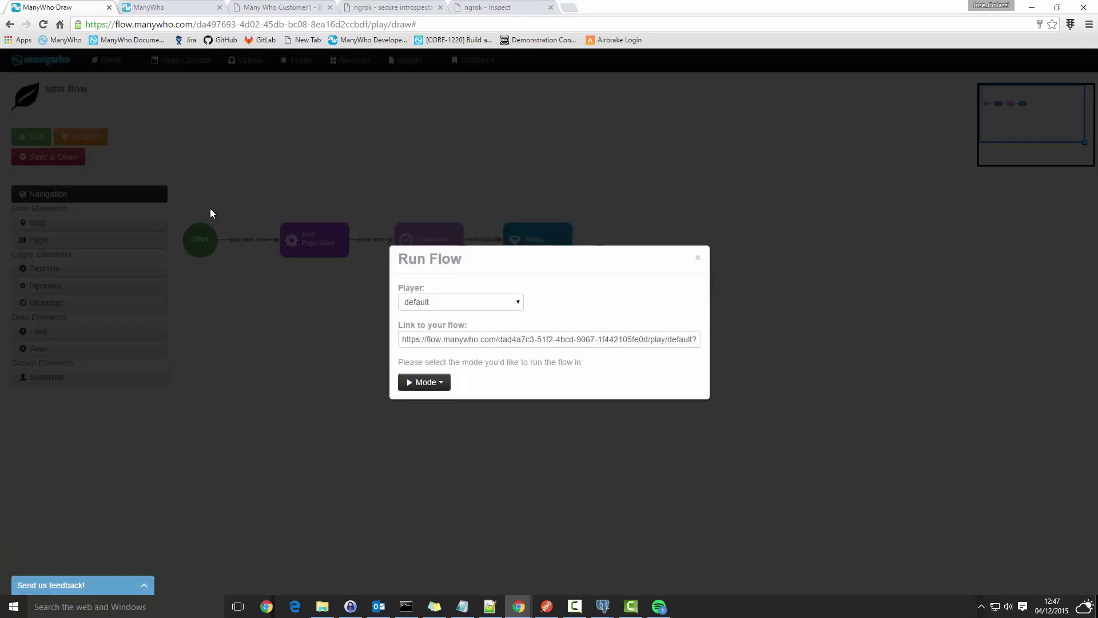
left_click(437, 384)
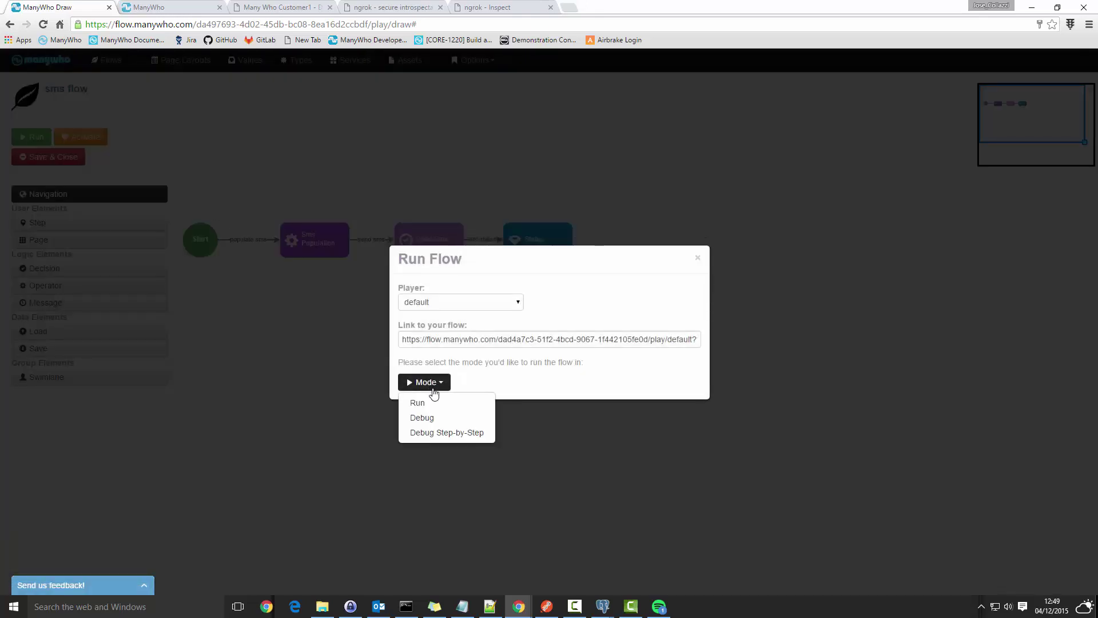
left_click(424, 401)
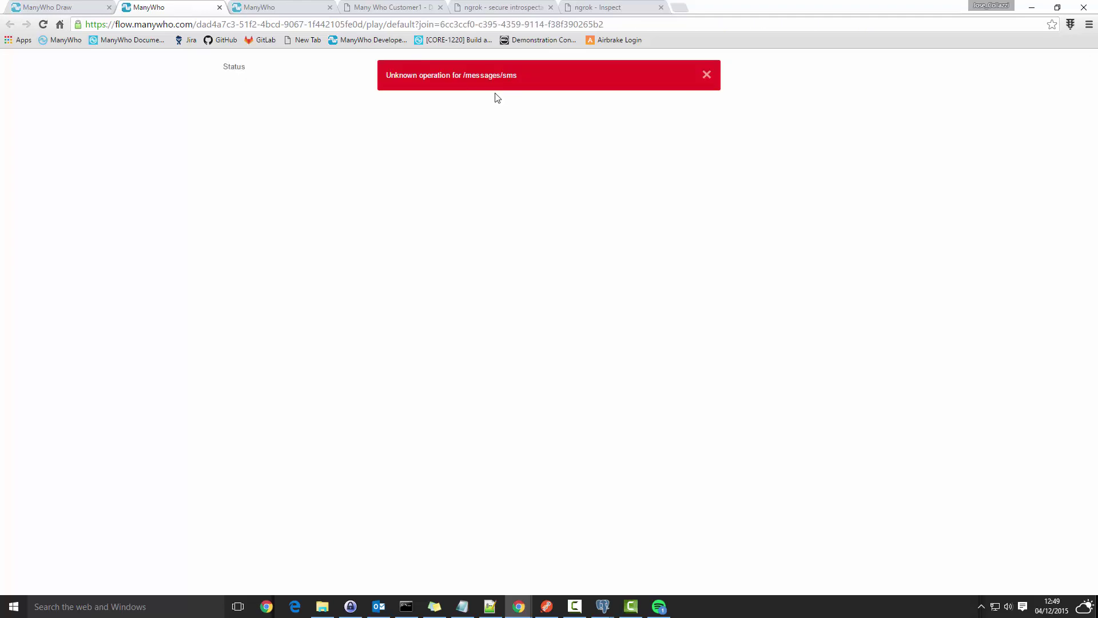
left_click_drag(489, 73, 521, 75)
left_click(554, 118)
Switch to Boomi AtomSphere and open the REST API resources of the twilio service api web service in the twilio-service folder
left_click(379, 7)
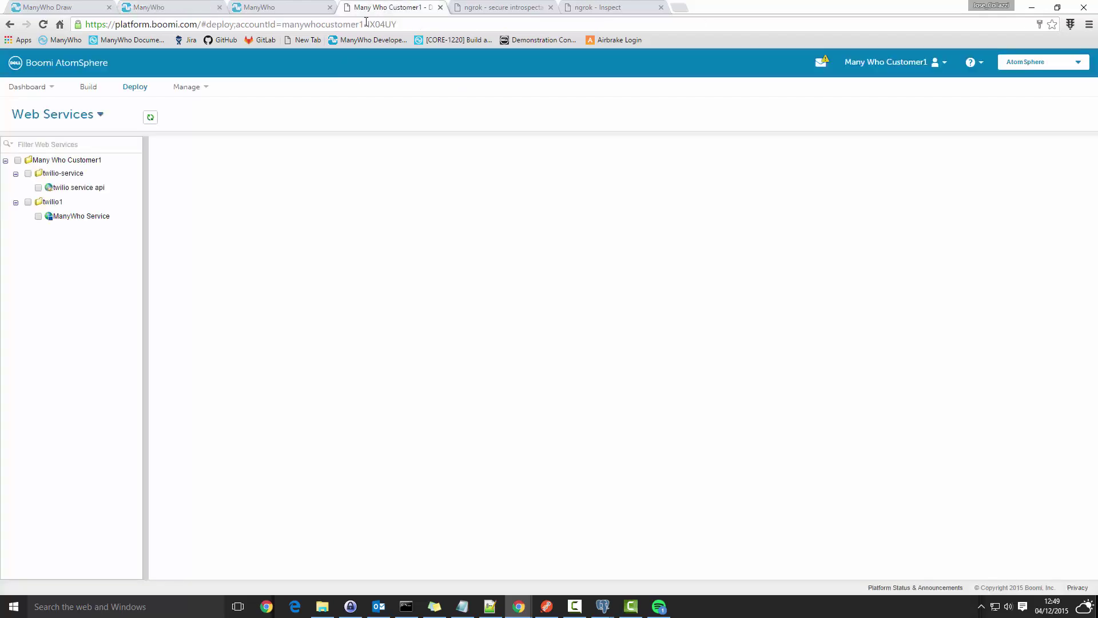
left_click(92, 89)
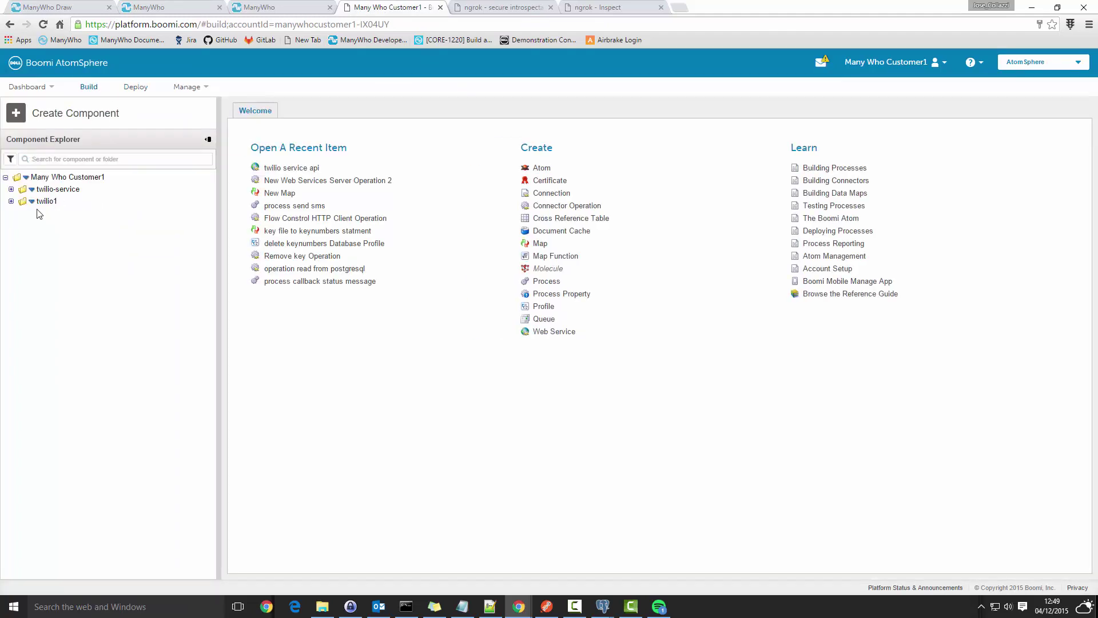
left_click(11, 189)
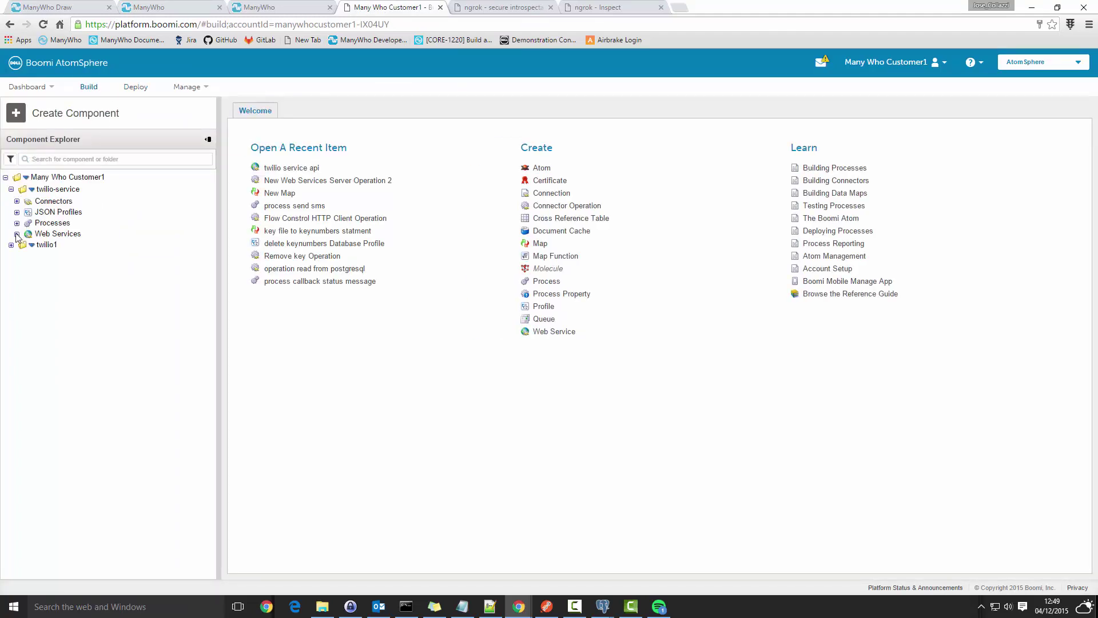
left_click(17, 234)
double_click(56, 245)
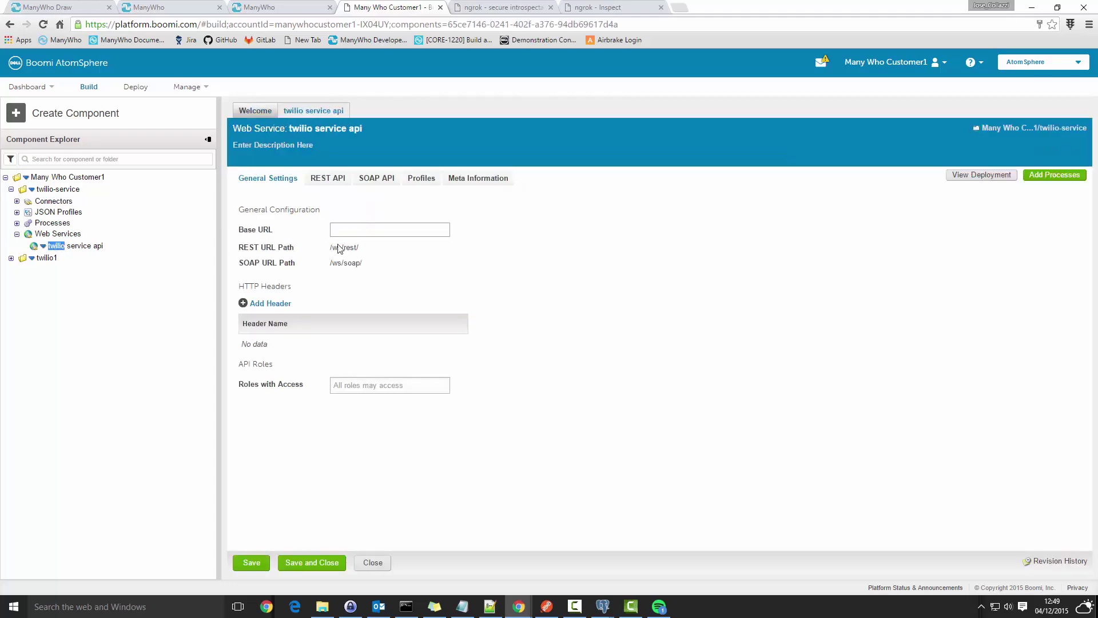
left_click(328, 178)
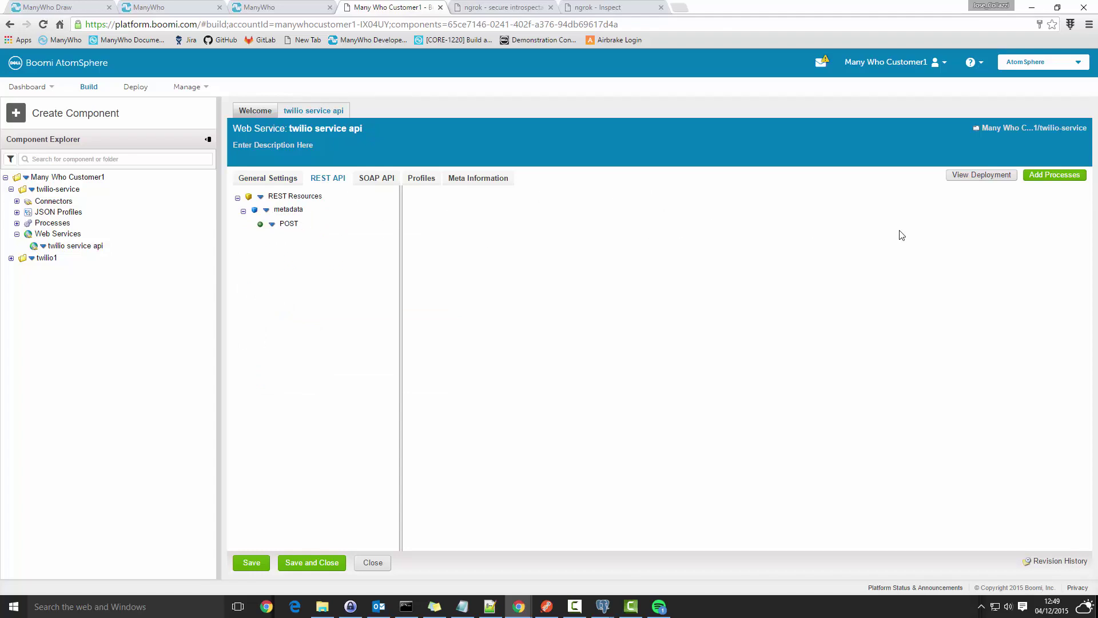
Start a new process named send sms process for the web service, added to the REST API with Single JSON Object as input type
left_click(1043, 177)
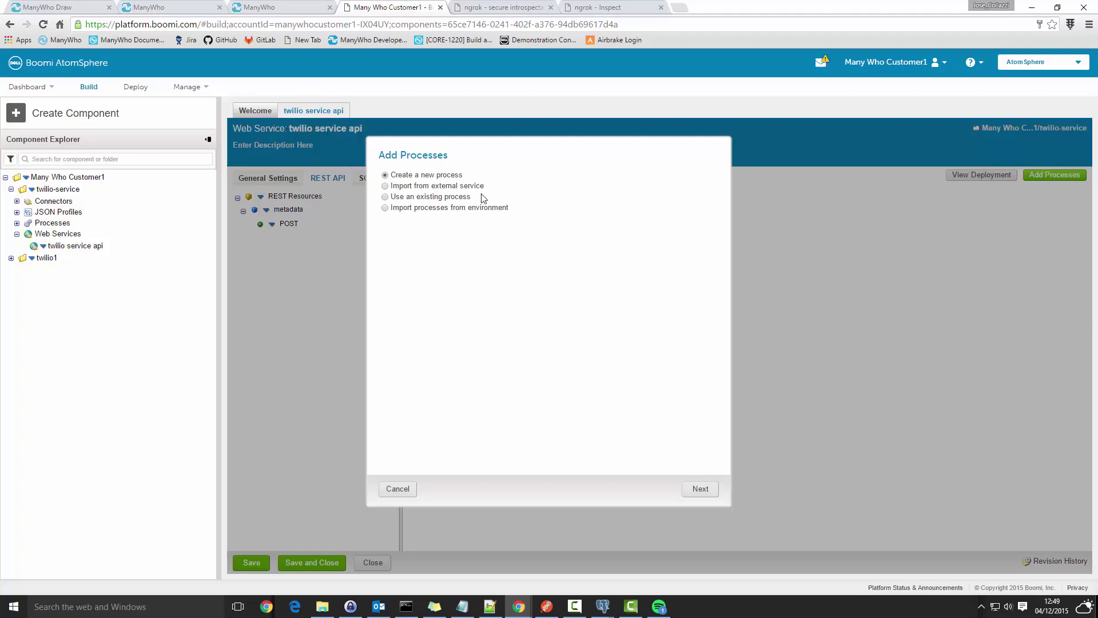
left_click(700, 488)
type("send sms process")
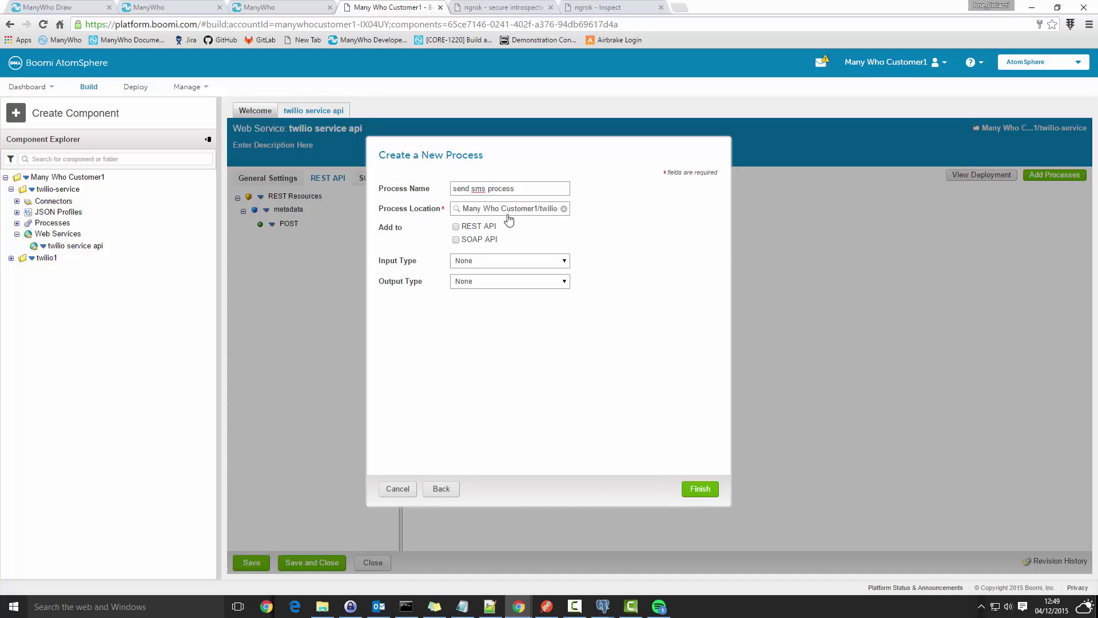
left_click(456, 227)
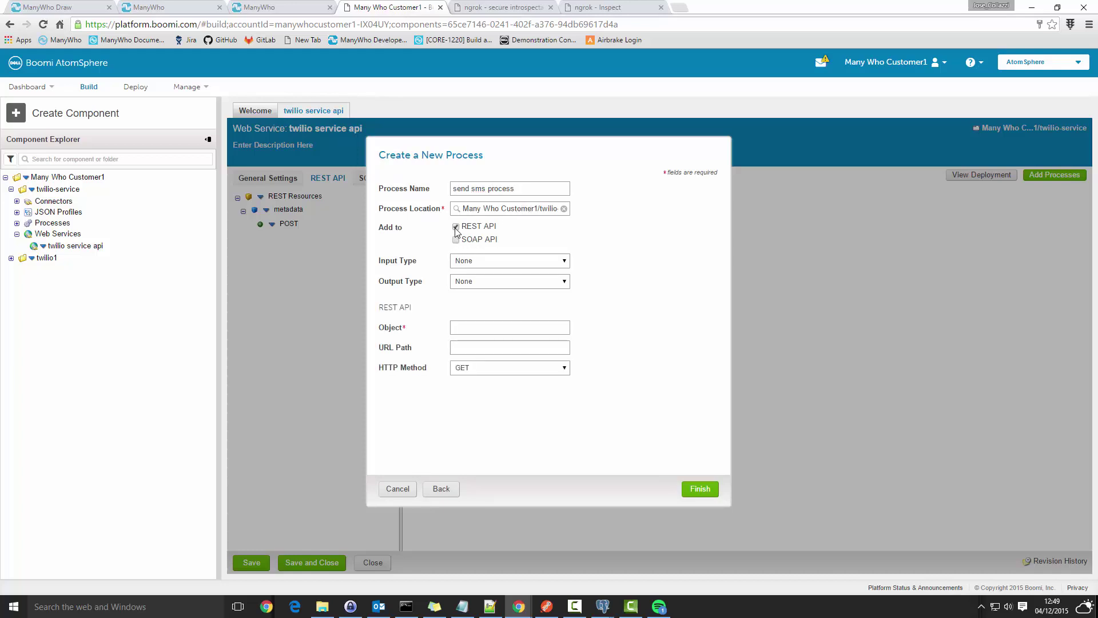
left_click(549, 263)
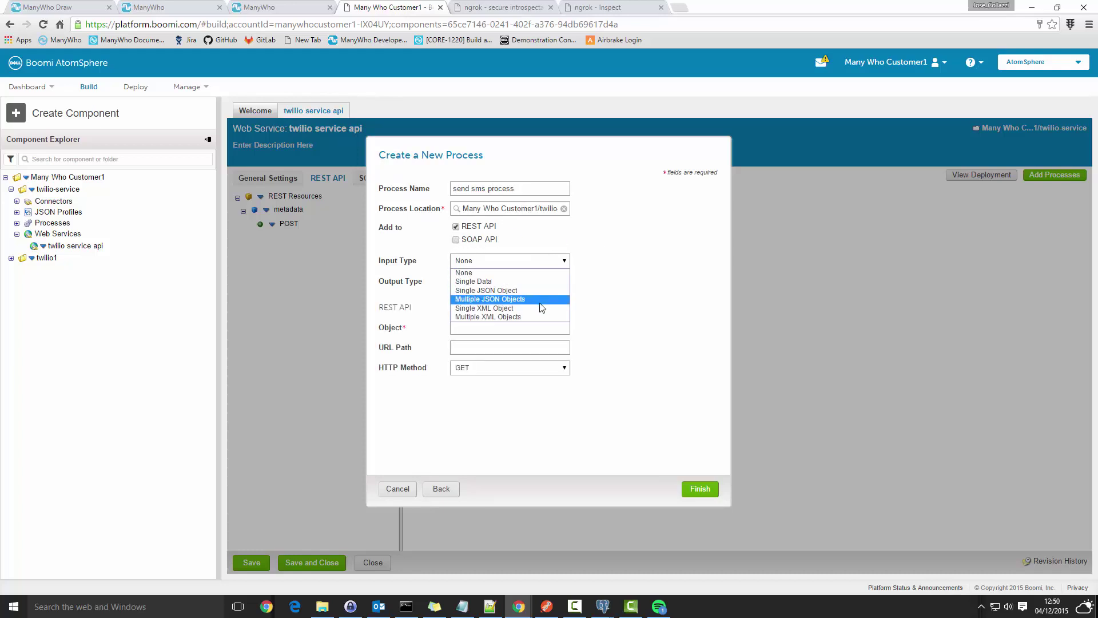
left_click(520, 291)
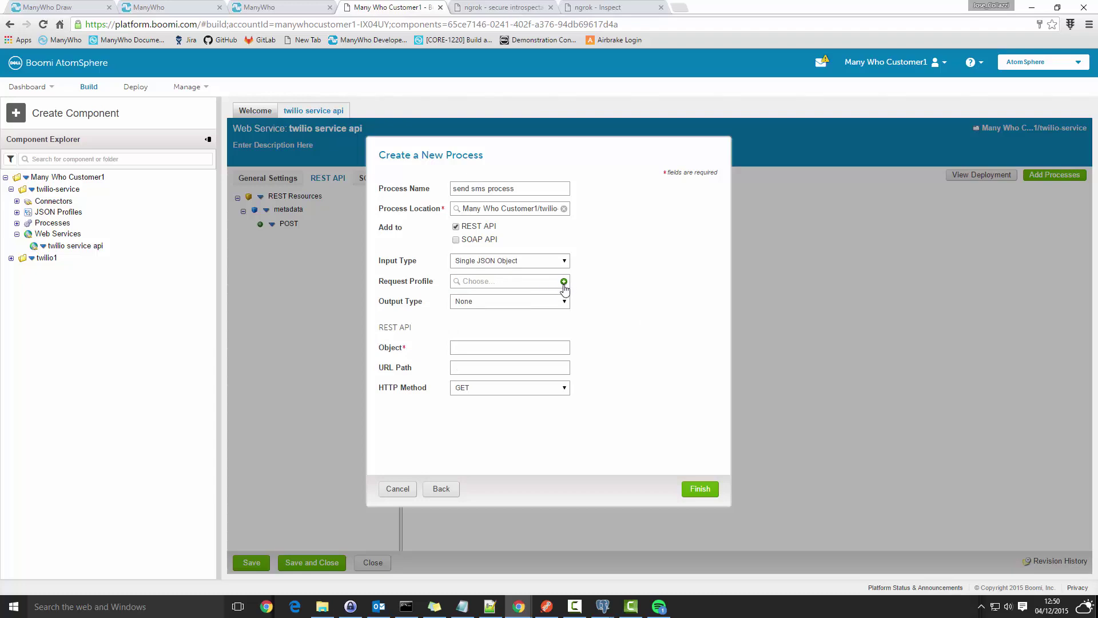
Create a new request profile for the process and name it request sms JSON Profile
left_click(564, 283)
left_click(565, 282)
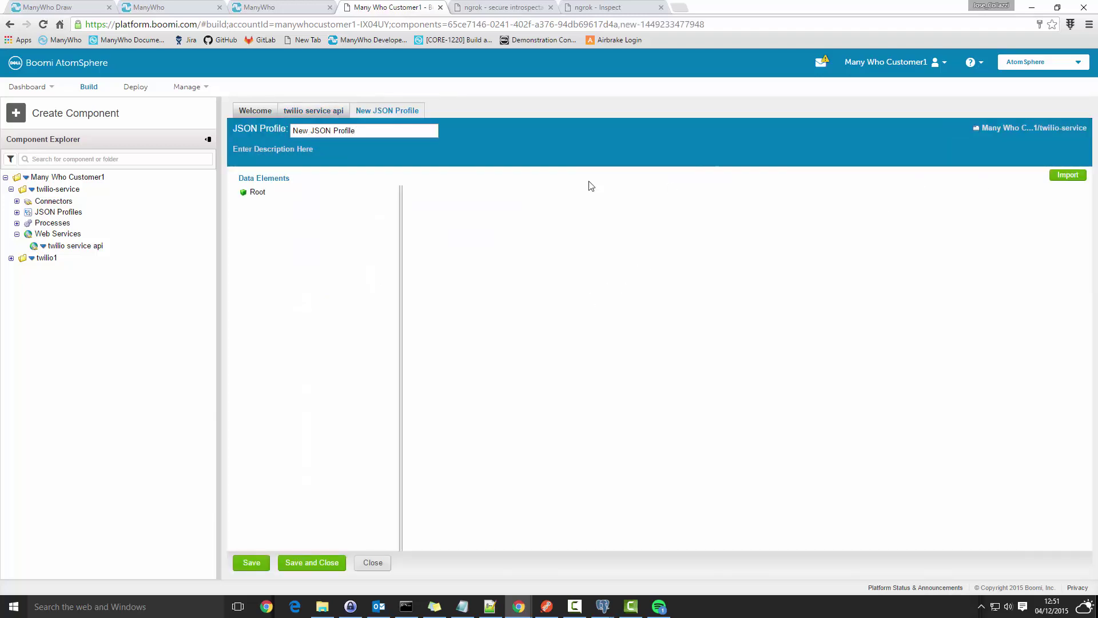
double_click(310, 129)
type("request")
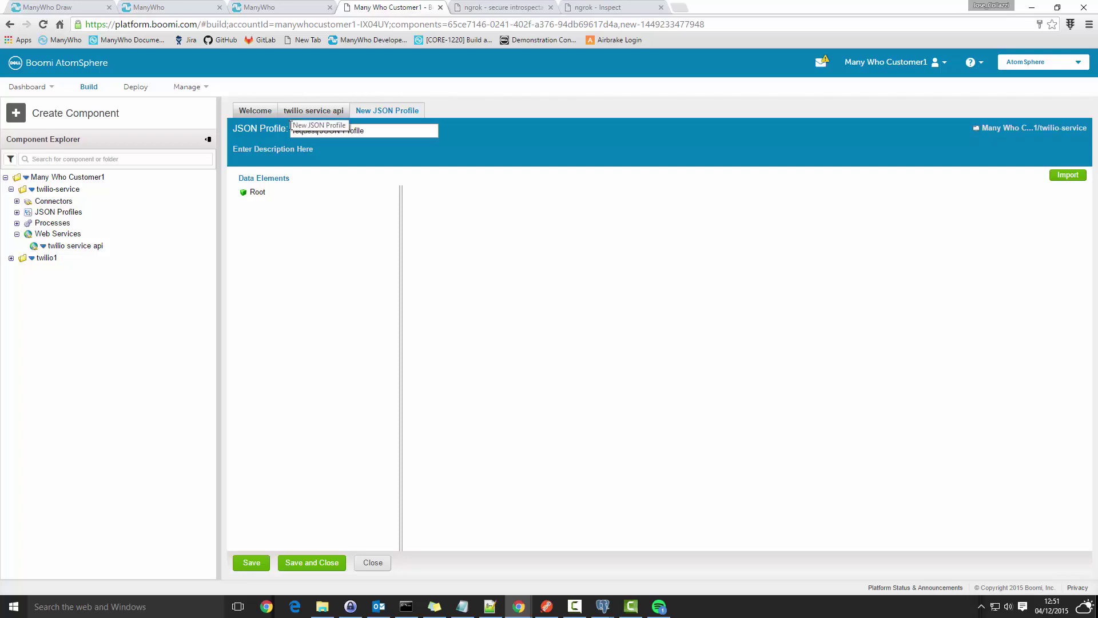
type(" sms")
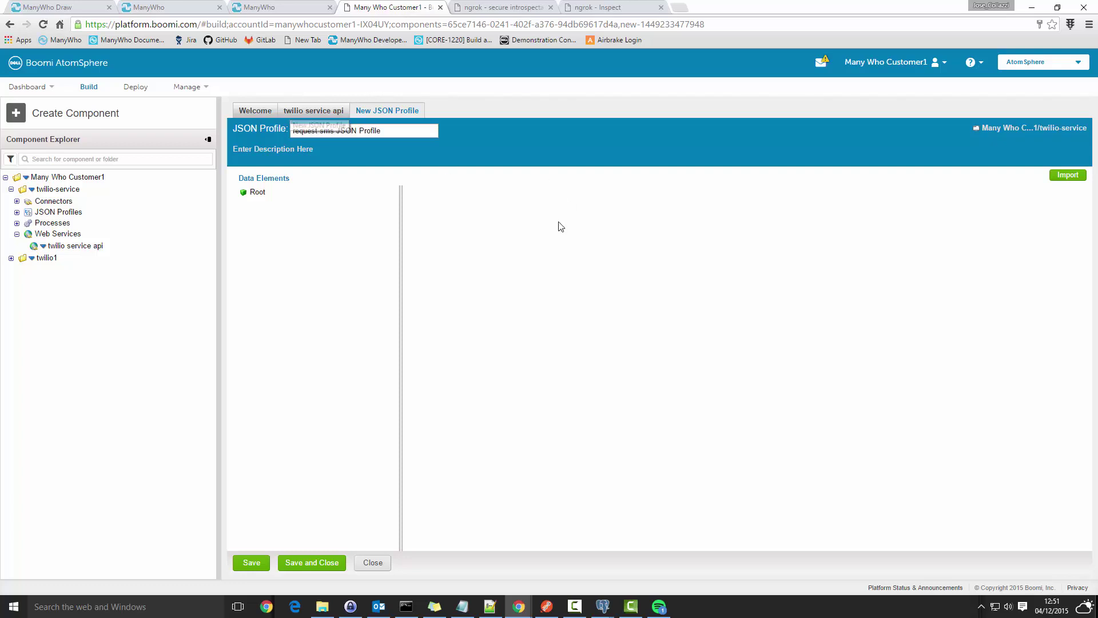
Import the sms1-ok-request file from the SendSmsTest folder into the request profile, then save and close the profile
left_click(1066, 175)
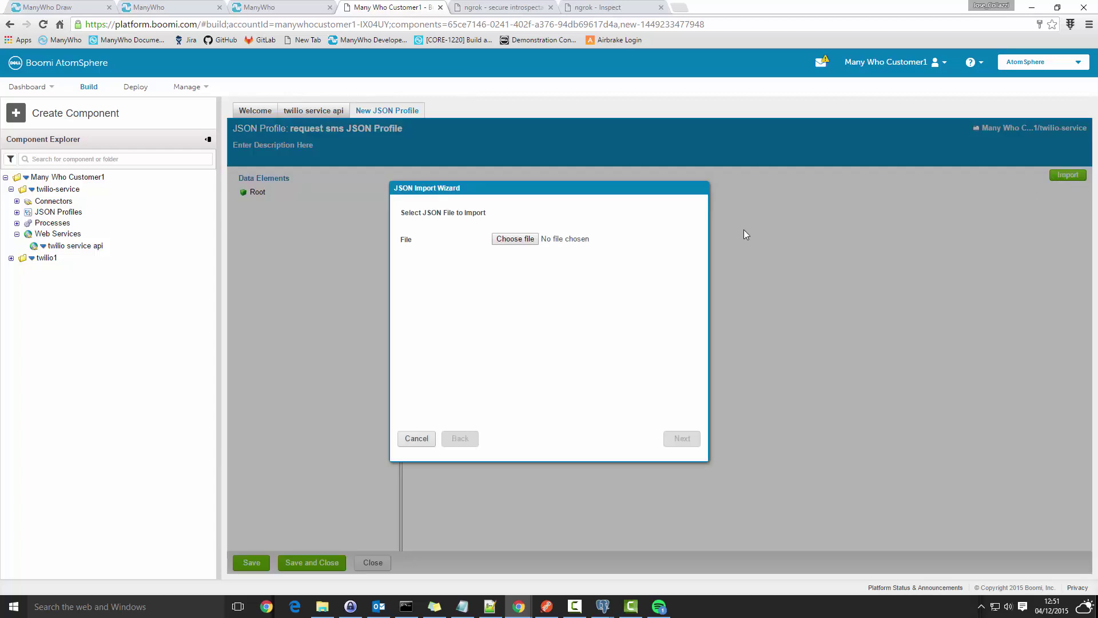
left_click(515, 239)
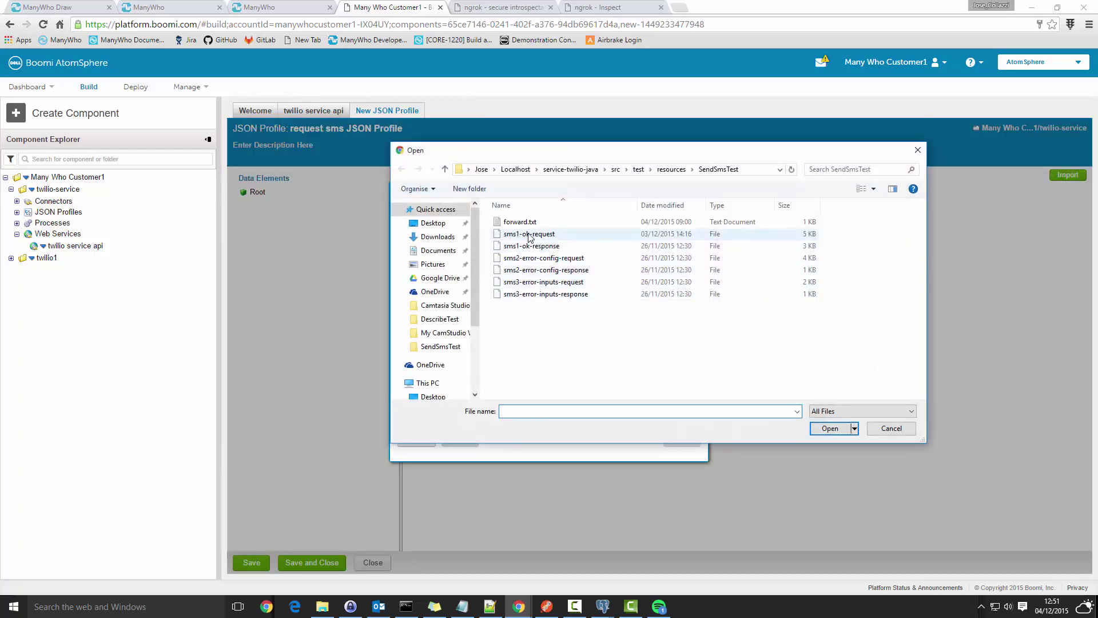
left_click(530, 235)
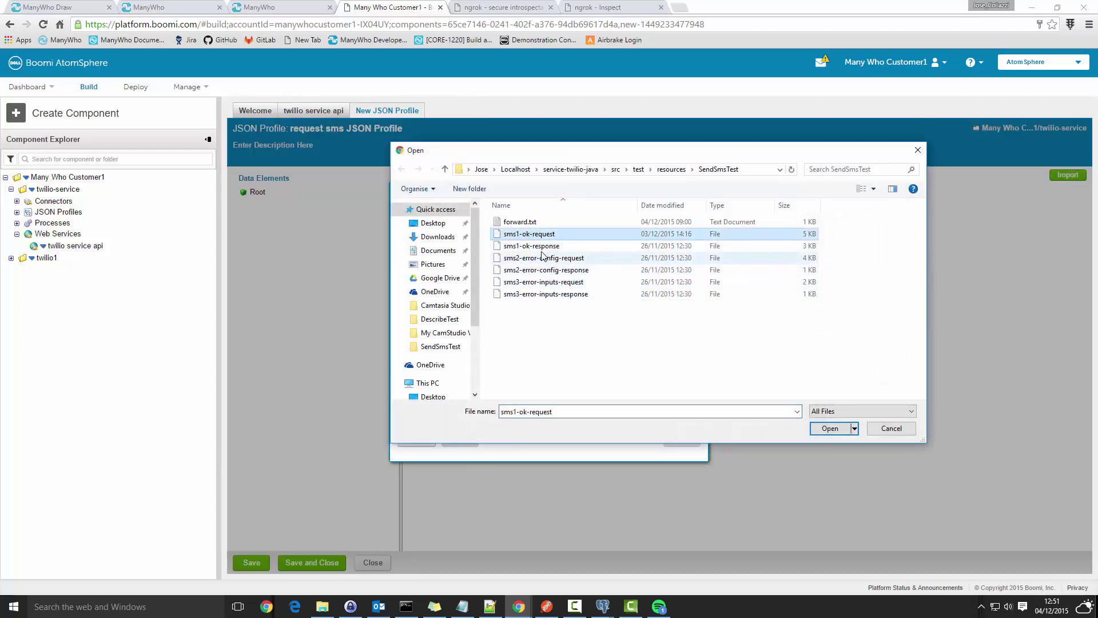
left_click(831, 428)
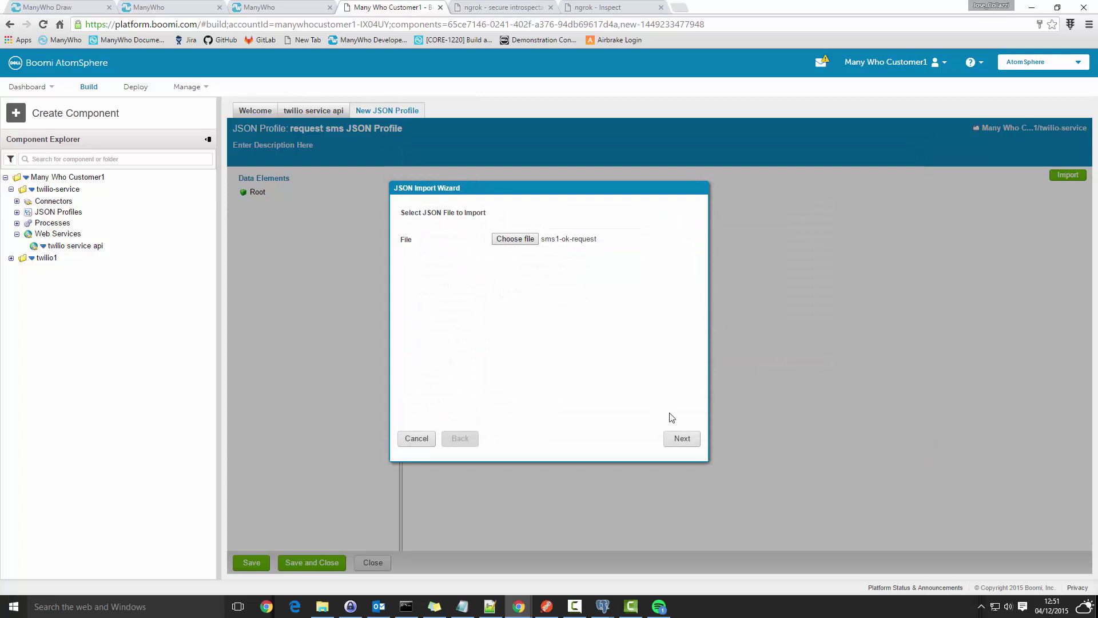
left_click(684, 439)
left_click(682, 439)
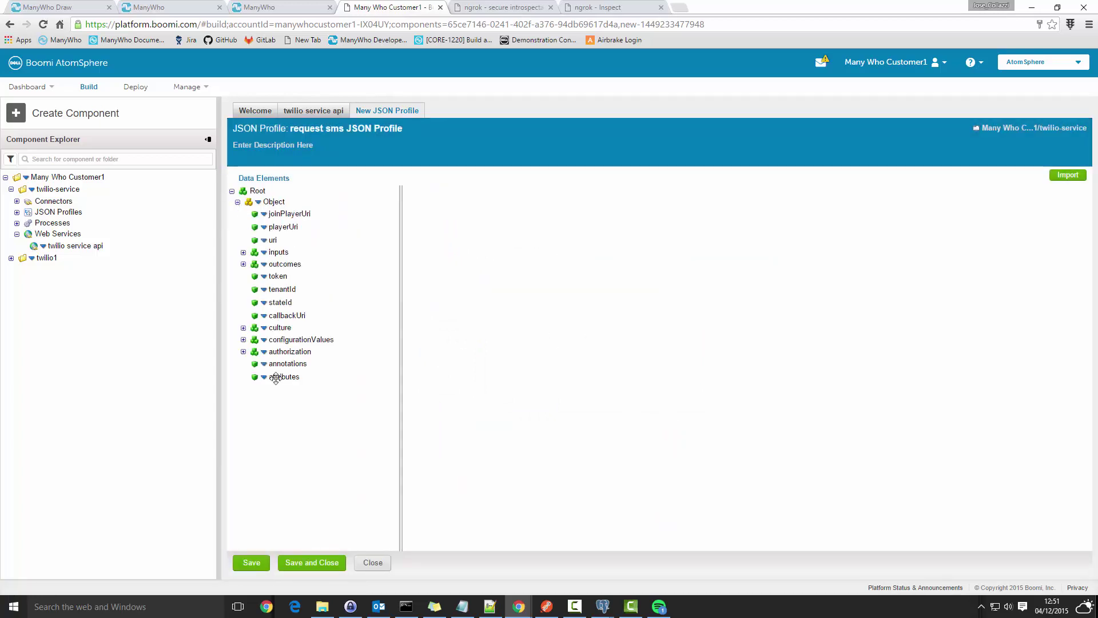
left_click(324, 567)
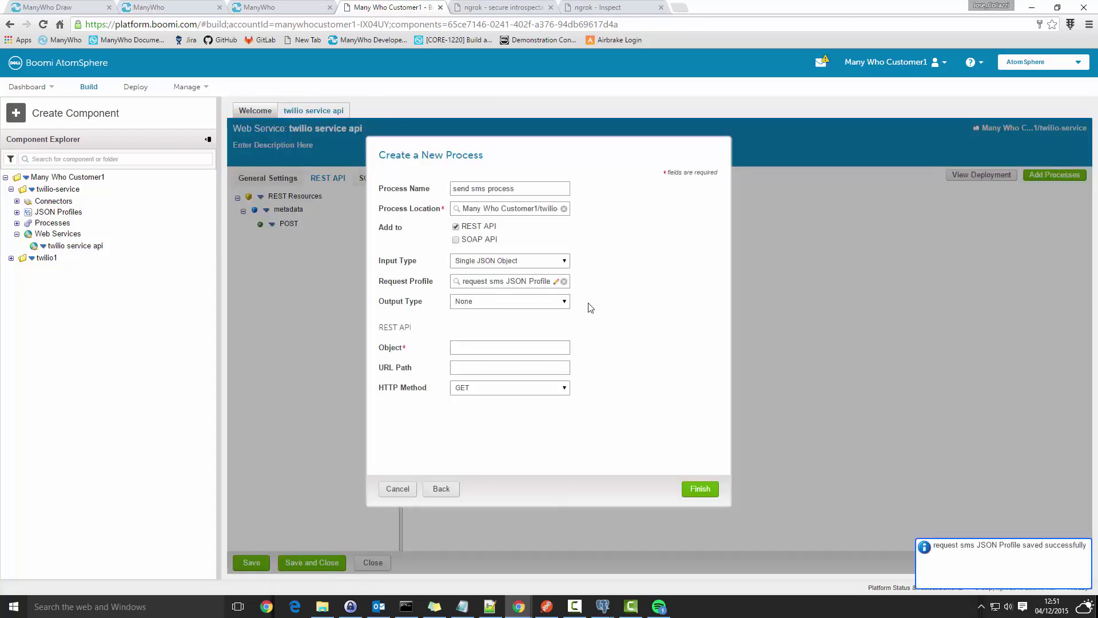
Set the process's output type to Single JSON Object and create a new response profile named response sms JSON Profile
left_click(562, 303)
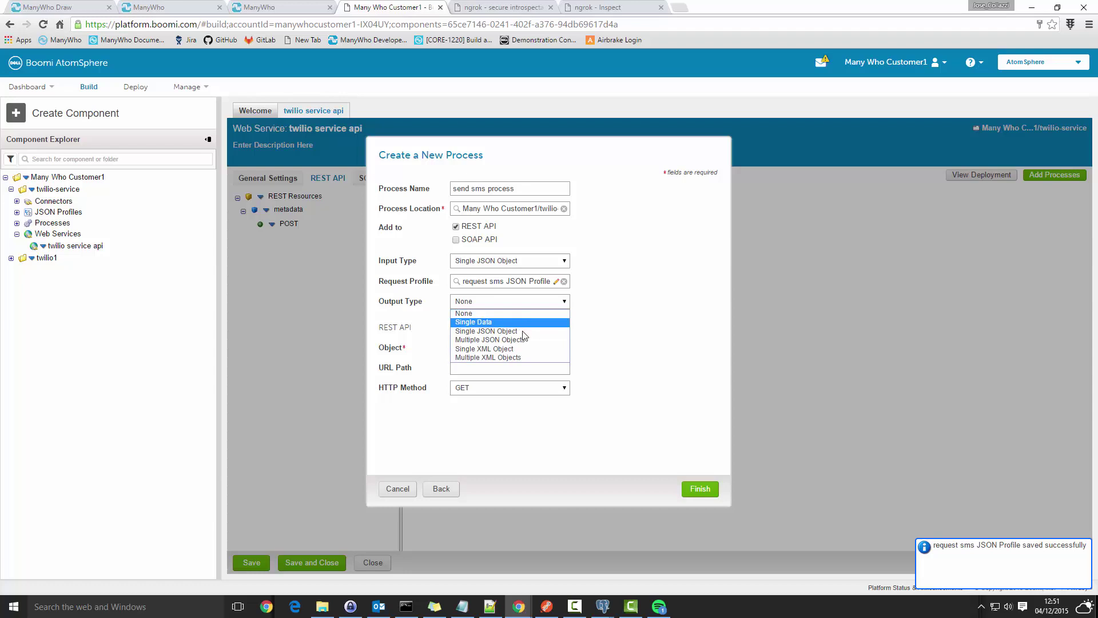
left_click(526, 331)
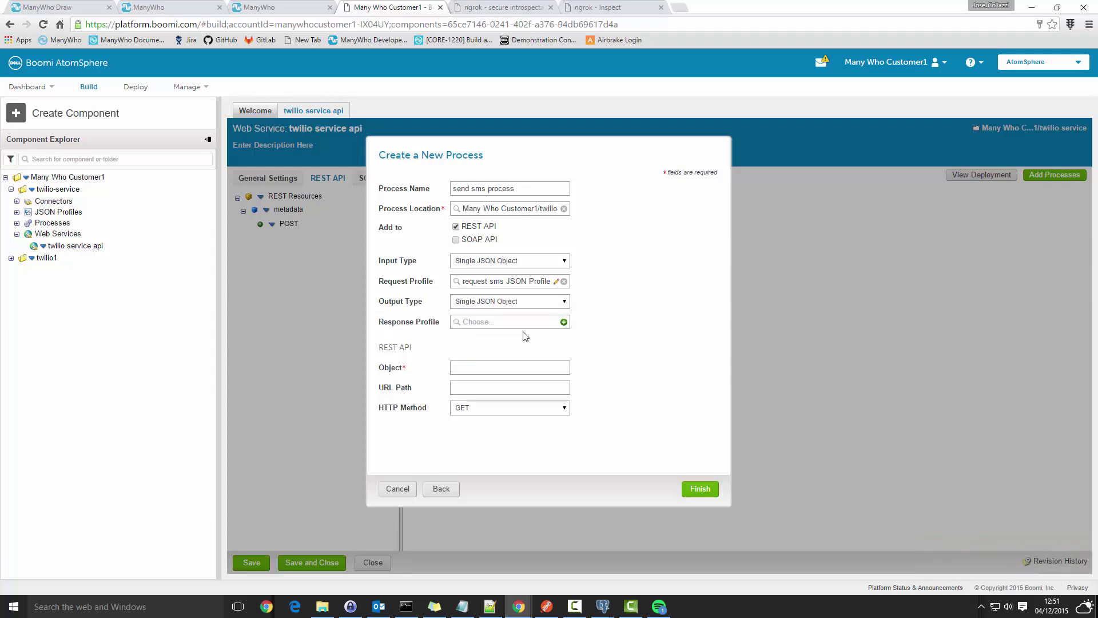
left_click(564, 322)
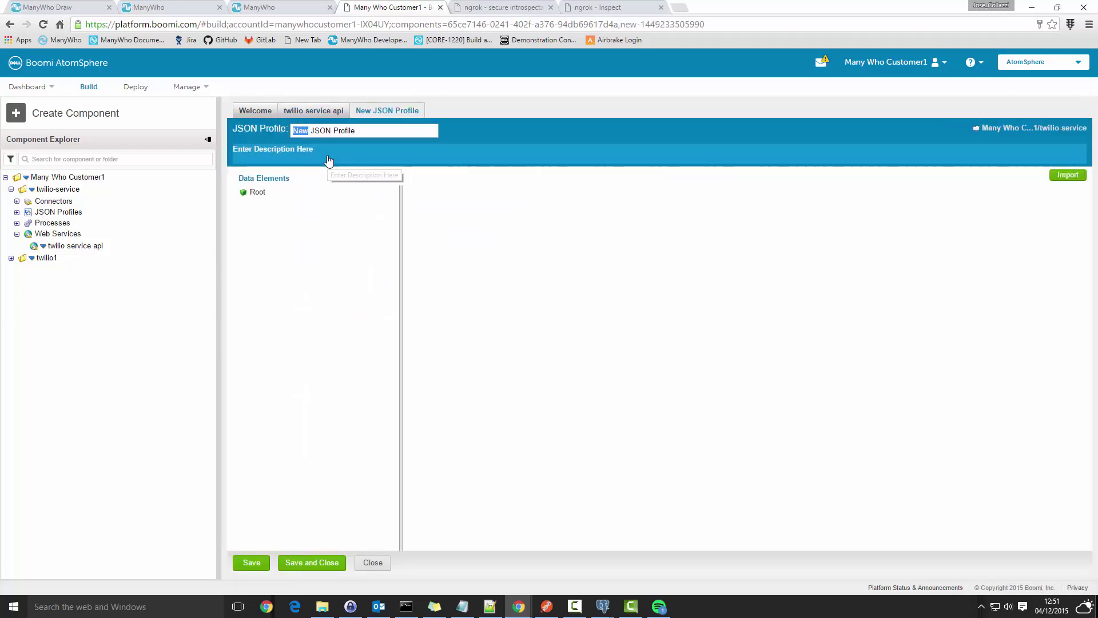
type("response ")
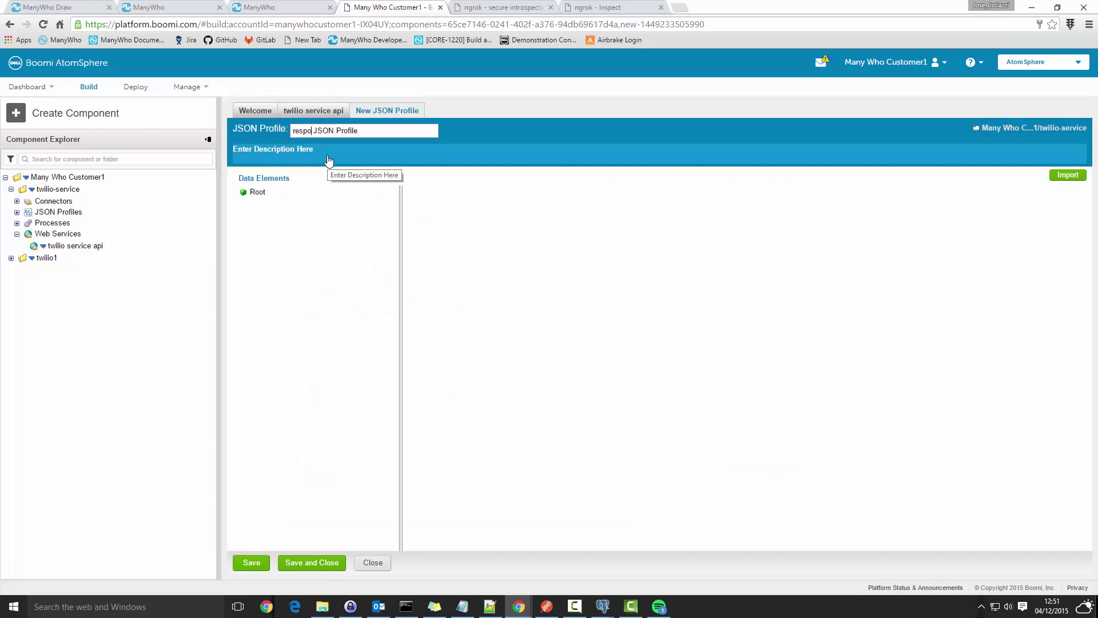
type("sms")
Import the sms1-ok-response file into the response profile, then save and close the profile
left_click(1068, 175)
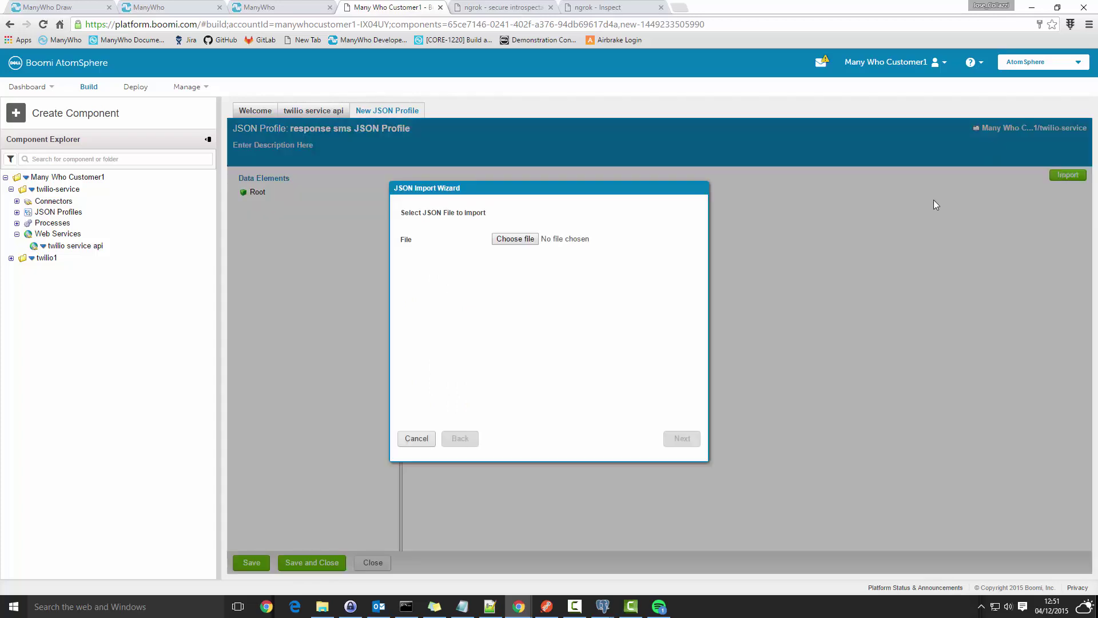
left_click(507, 239)
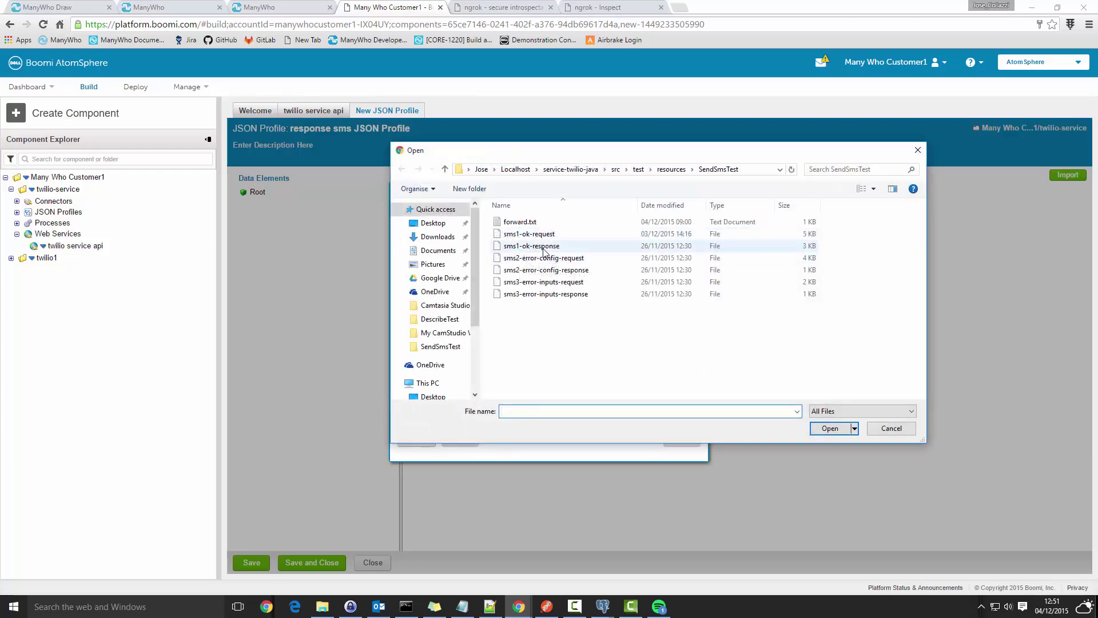
left_click(547, 246)
left_click(830, 429)
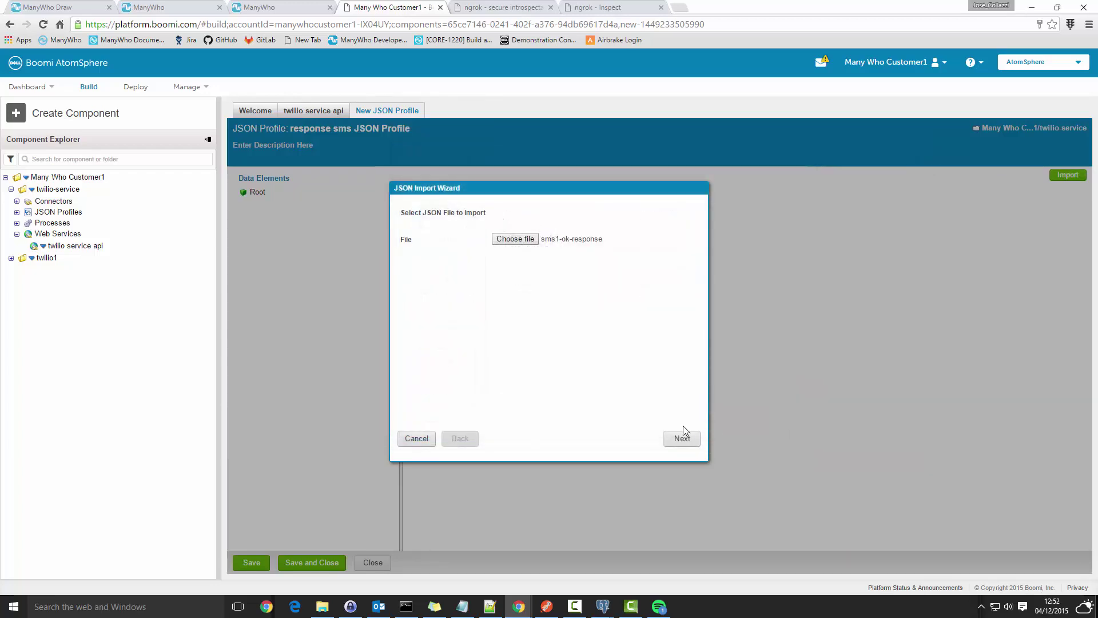
left_click(690, 441)
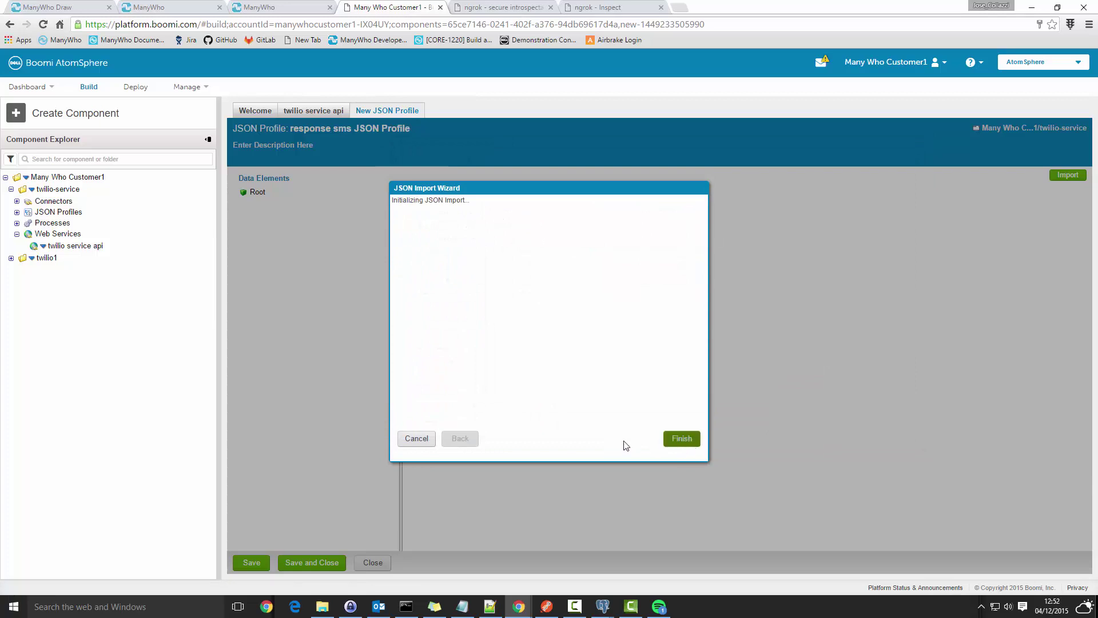
left_click(682, 439)
left_click(682, 439)
left_click(238, 202)
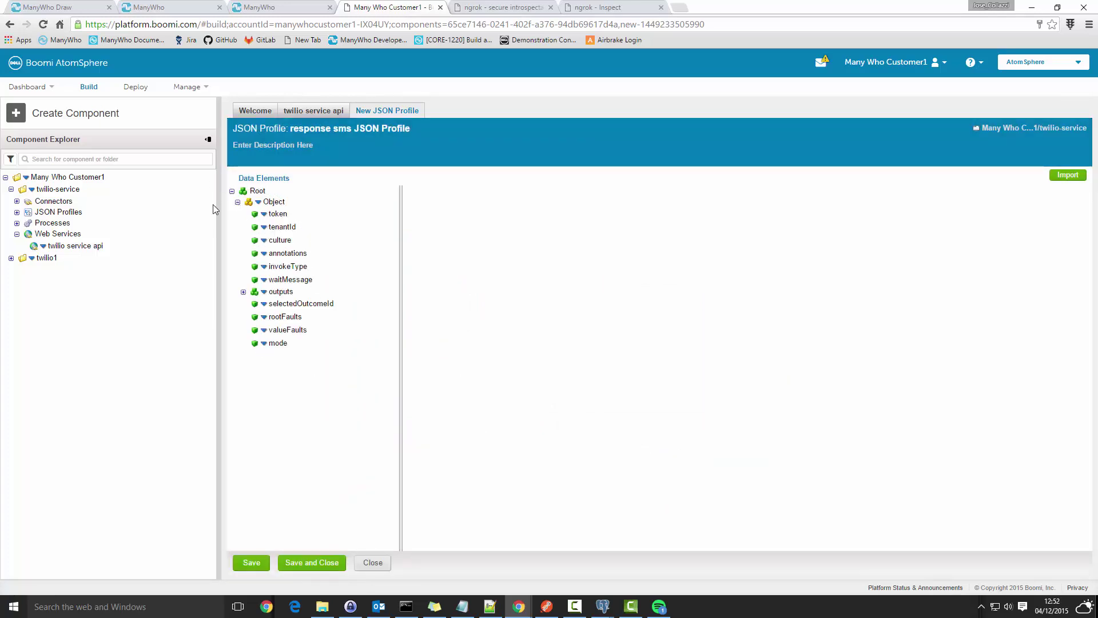
left_click(312, 563)
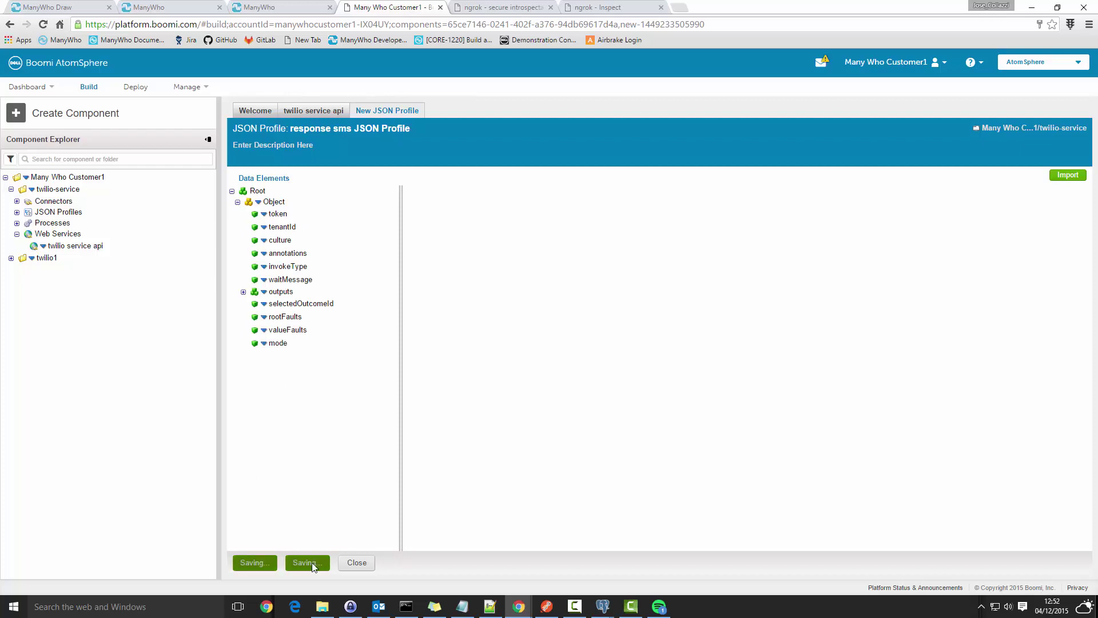
Finish the send sms process with HTTP method POST, object messages and URL path sms, then save and close the web service
left_click(545, 408)
left_click(494, 430)
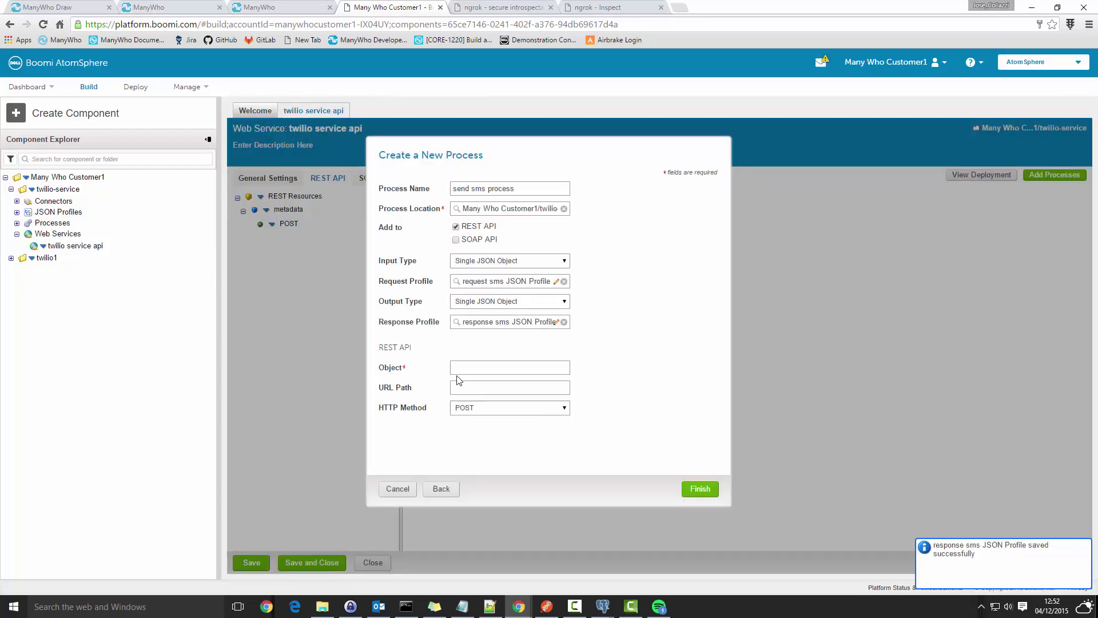
left_click(520, 367)
type("messages")
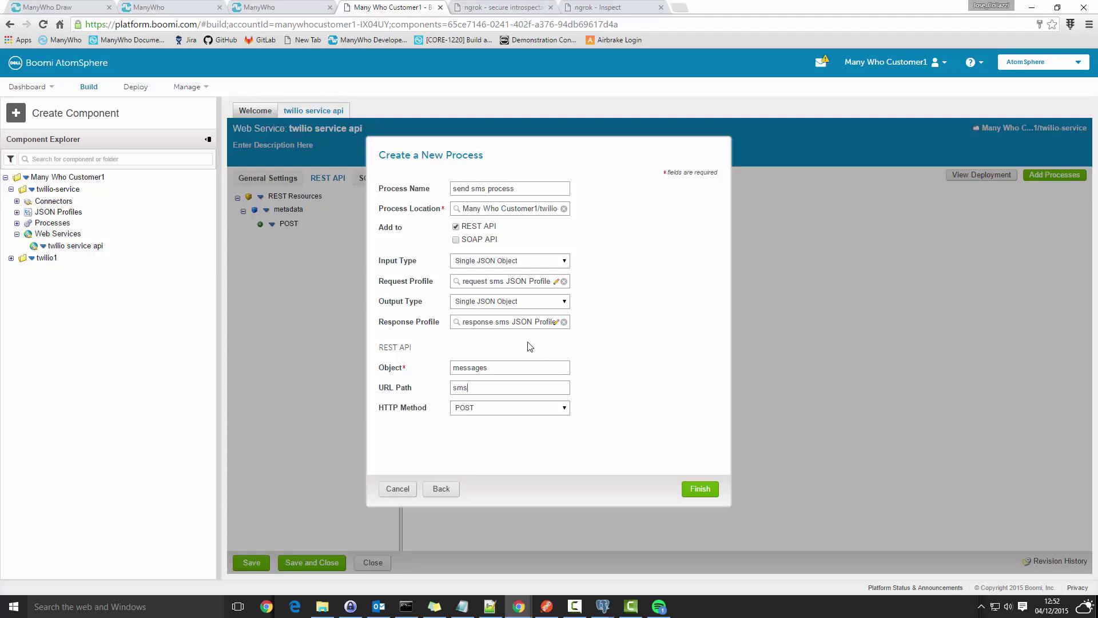
left_click(699, 490)
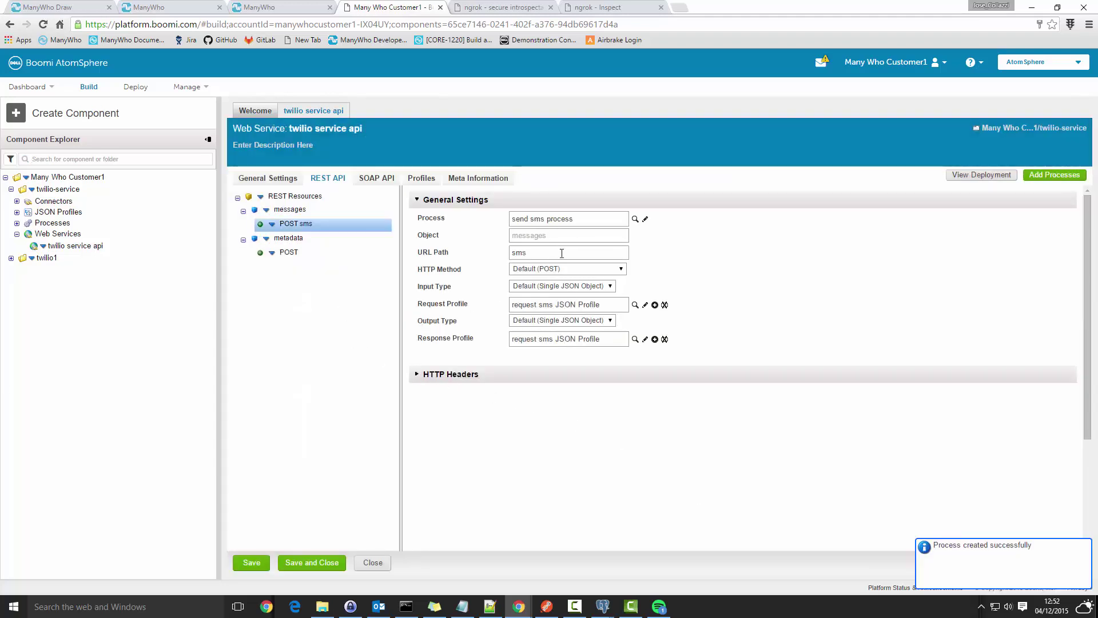
left_click(417, 377)
left_click(320, 563)
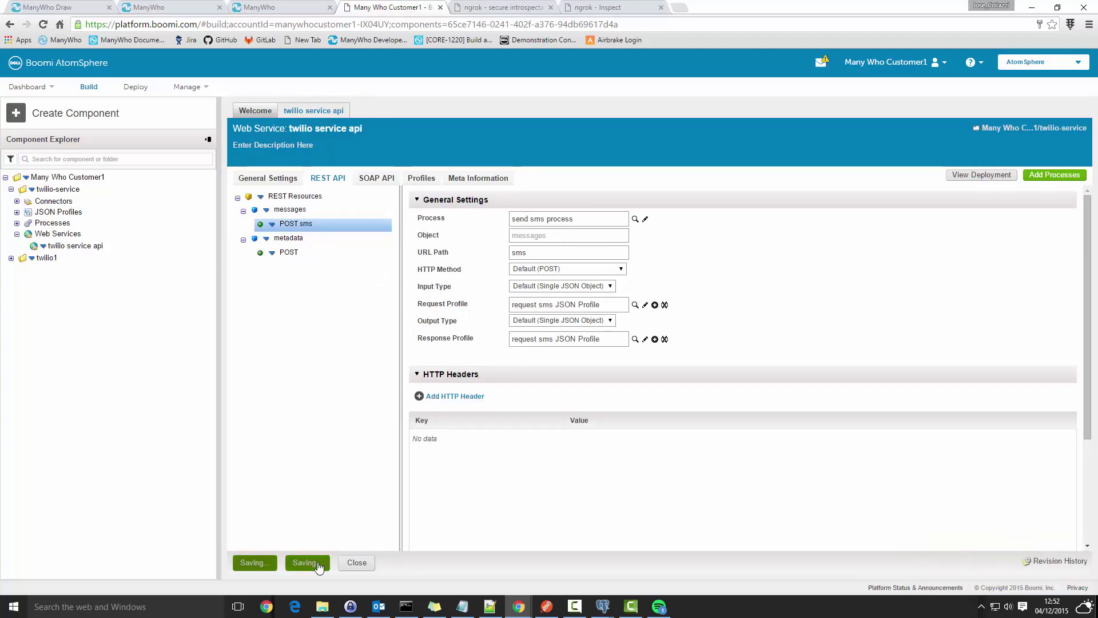
Open the send sms process and apply the recommended Listen action changes in its Web Services Server start shape
left_click(17, 223)
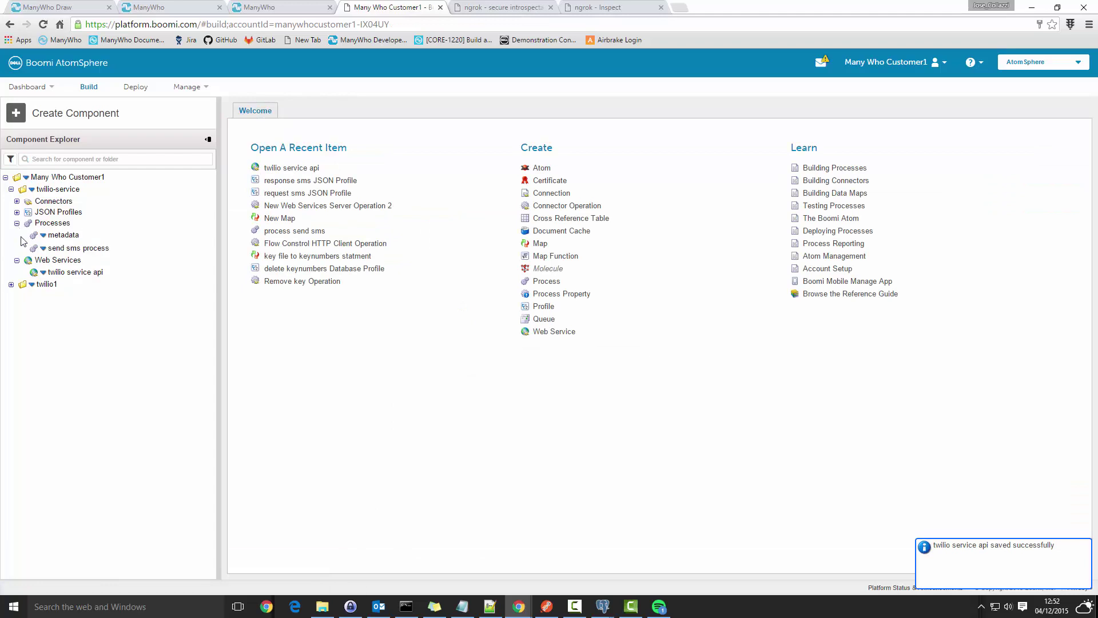
double_click(89, 247)
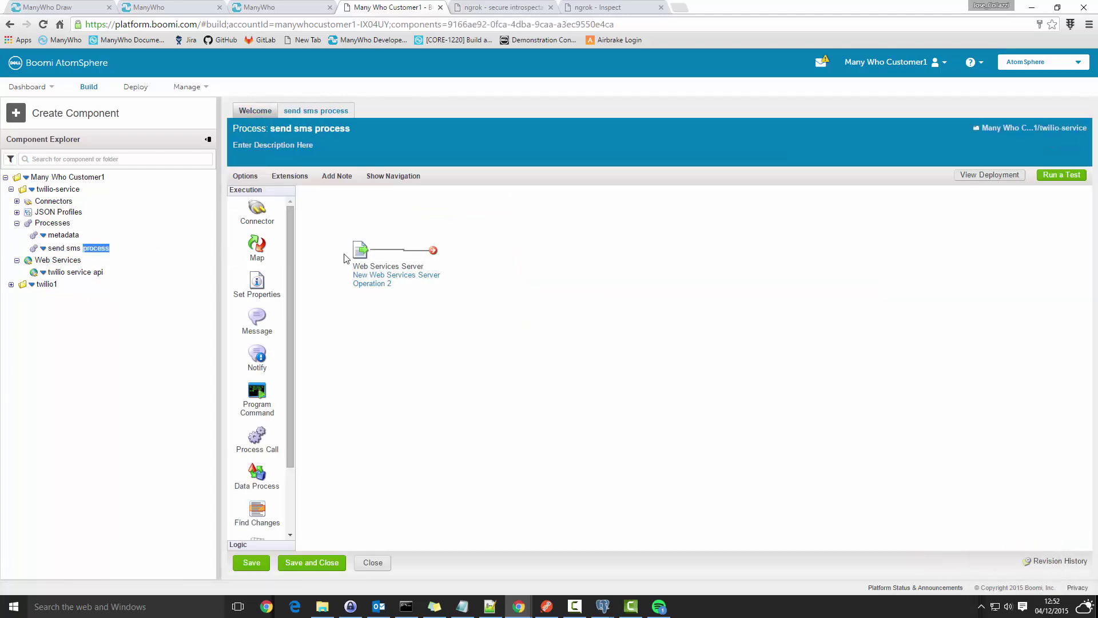
mouse_move(355, 268)
left_click(361, 227)
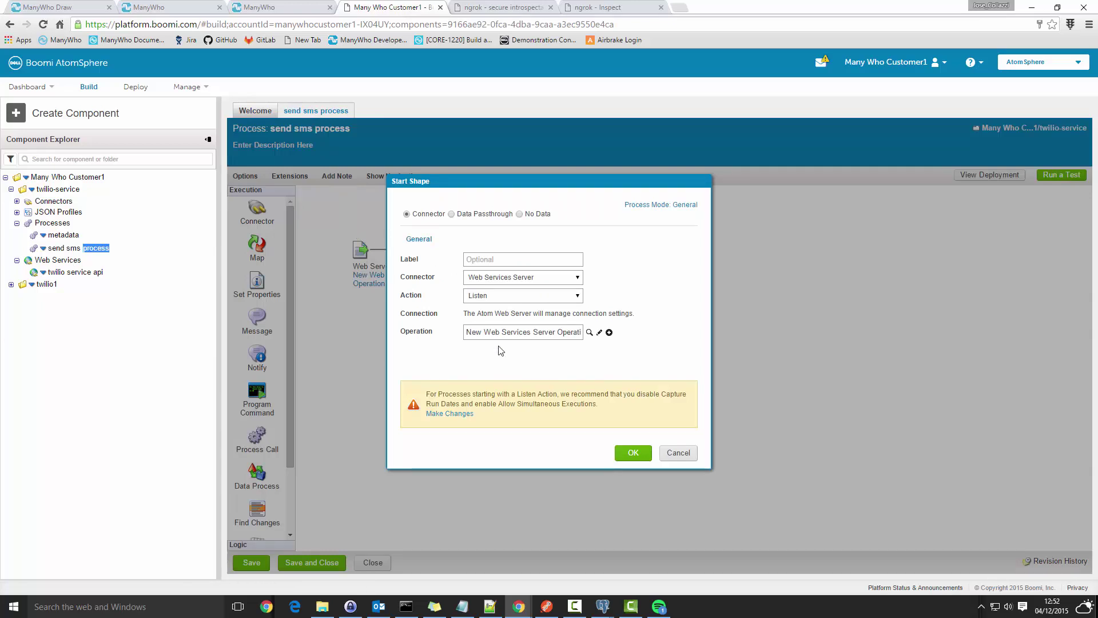
left_click(458, 413)
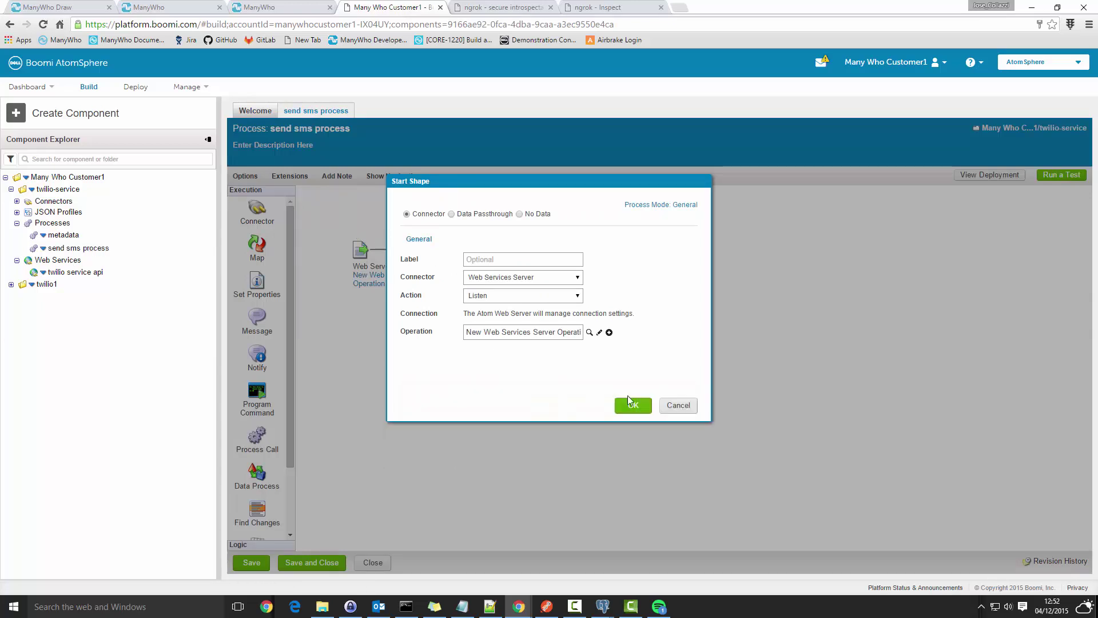
Change the start shape operation's response profile to response sms JSON Profile, save and close the operation, and accept the start shape
left_click(599, 332)
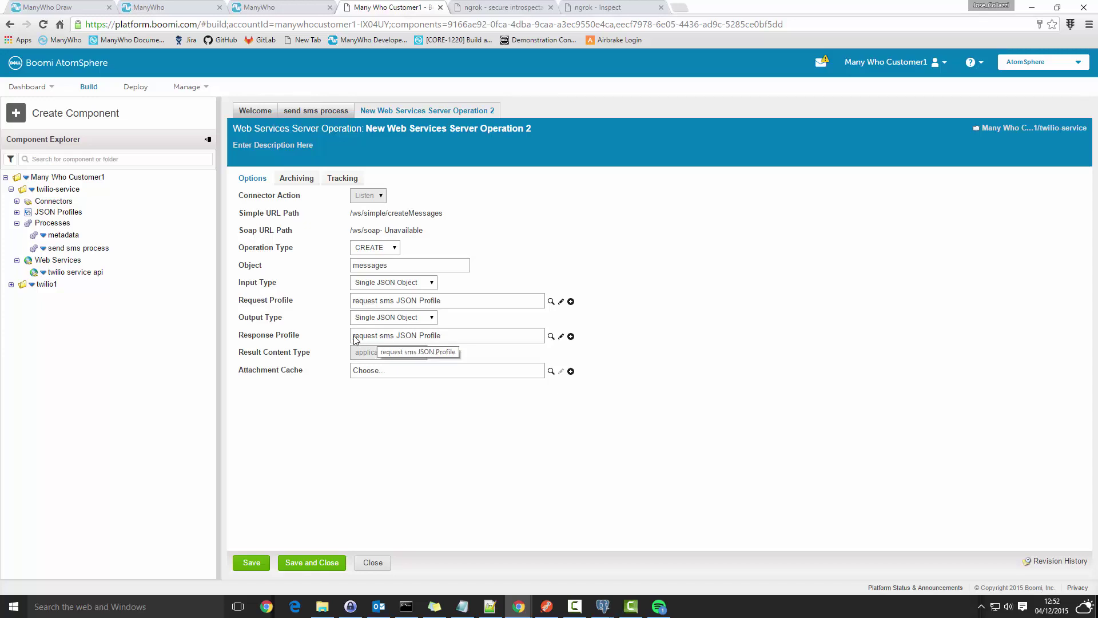
left_click(552, 336)
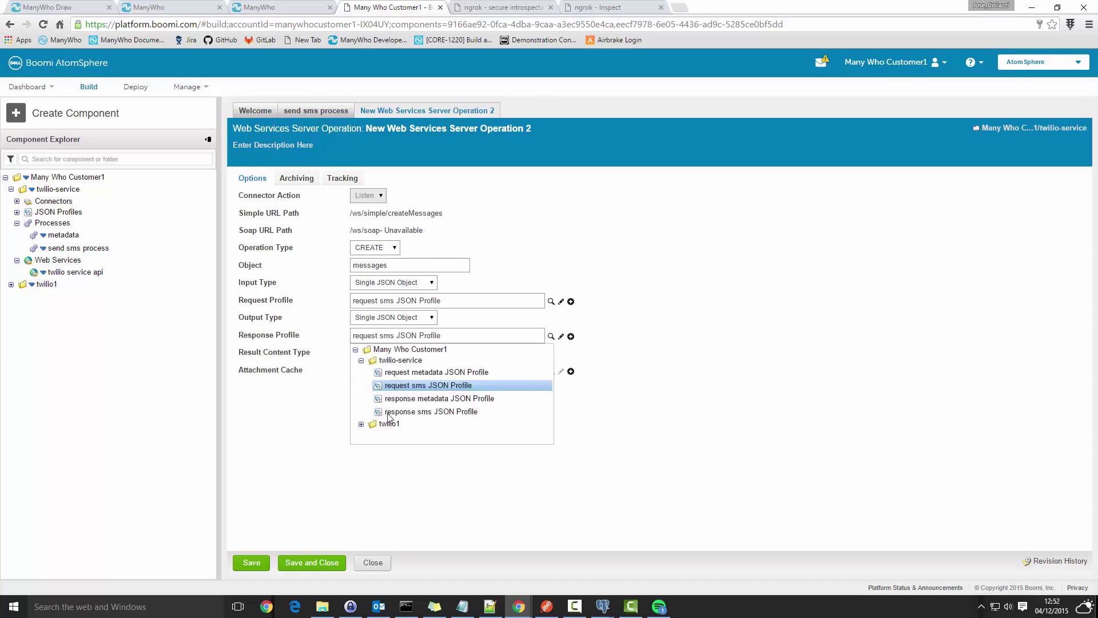
left_click(425, 413)
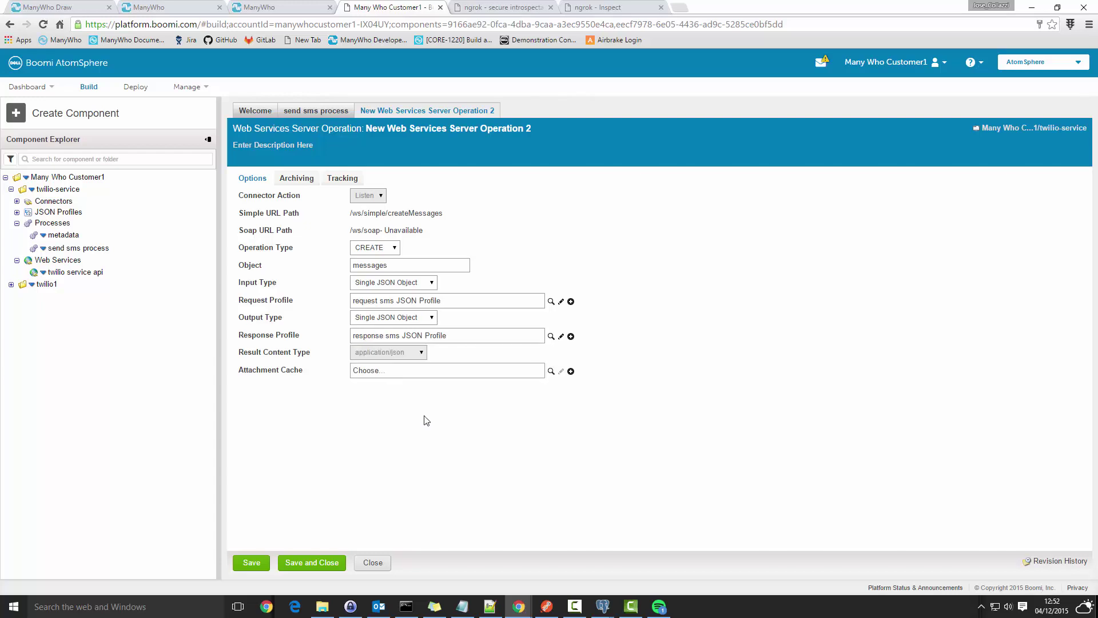
left_click(332, 561)
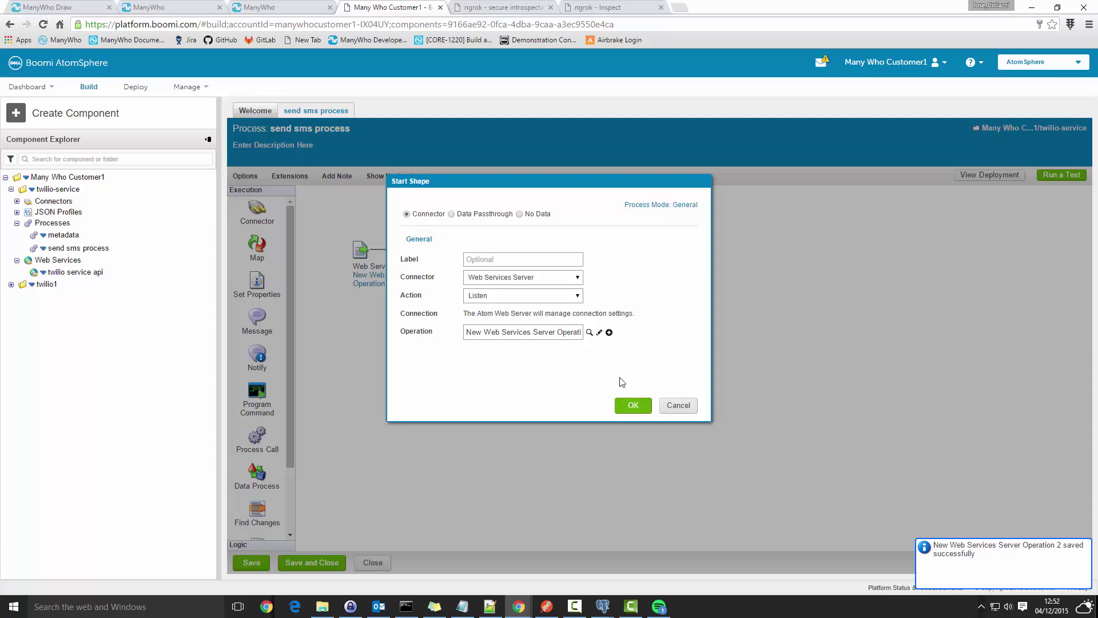
left_click(630, 407)
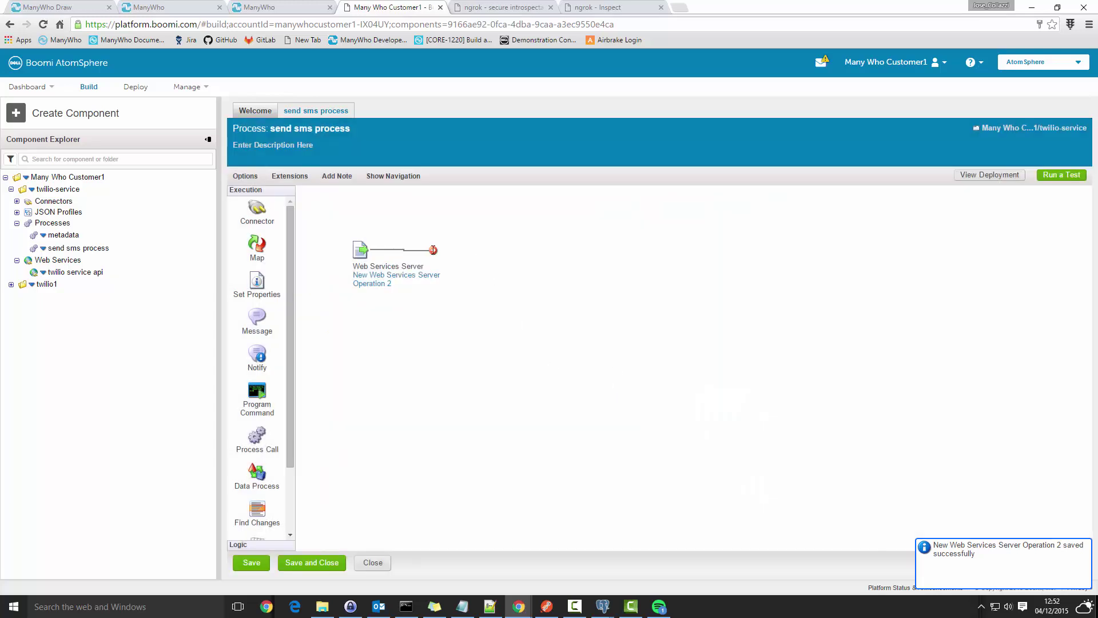
Lengthen the path leaving the start shape and add an unlabelled Return Documents shape farther along the process canvas
left_click_drag(436, 252, 515, 255)
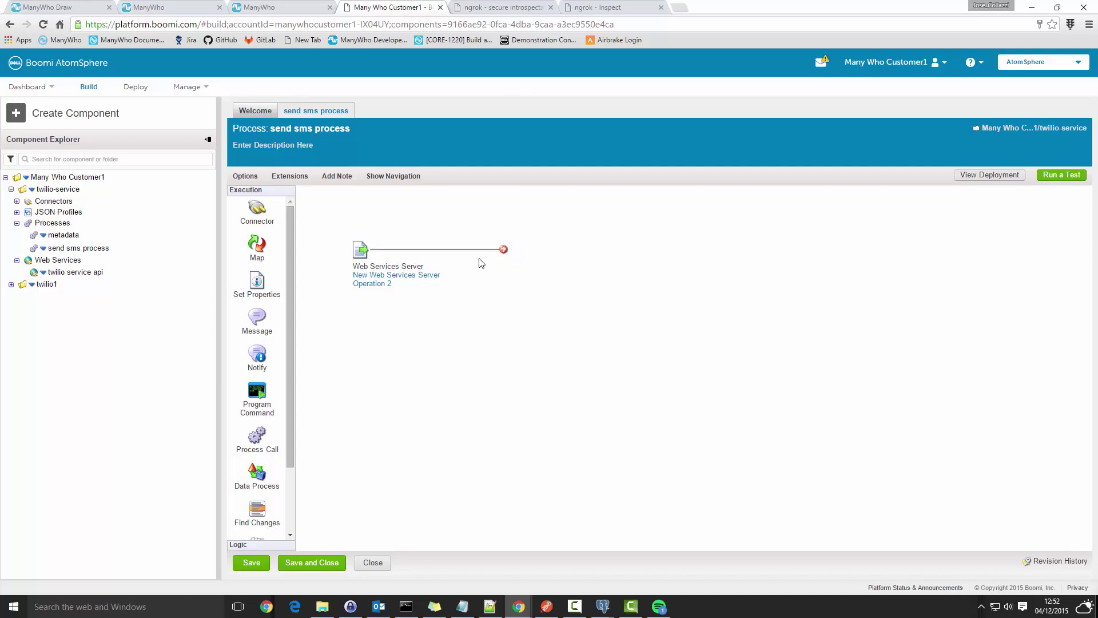
left_click_drag(293, 338, 290, 278)
left_click(250, 543)
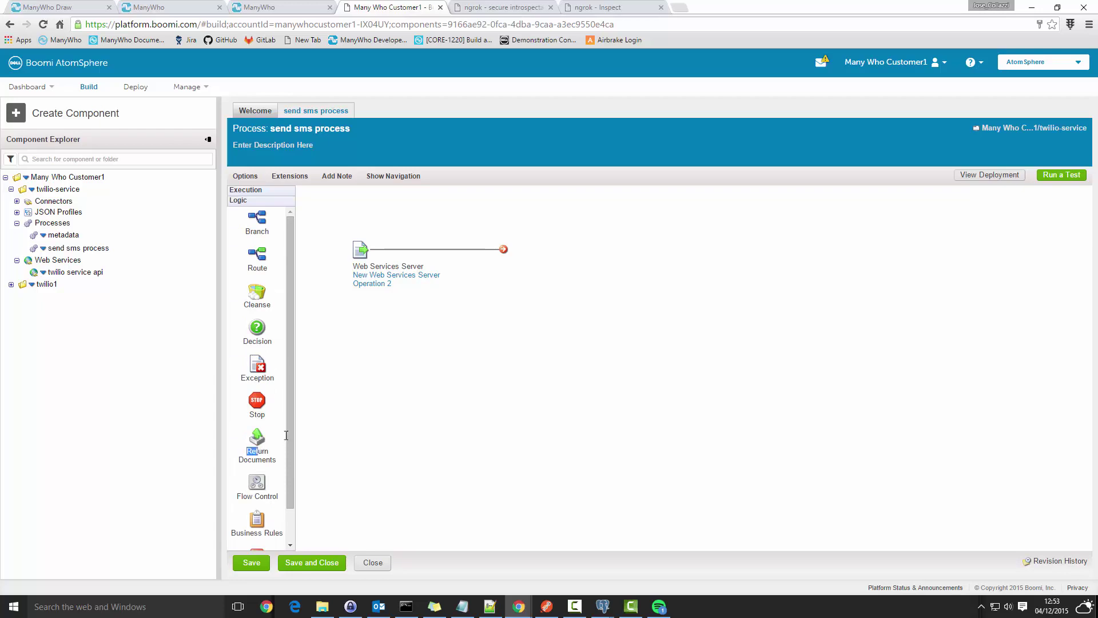
left_click_drag(254, 449, 708, 258)
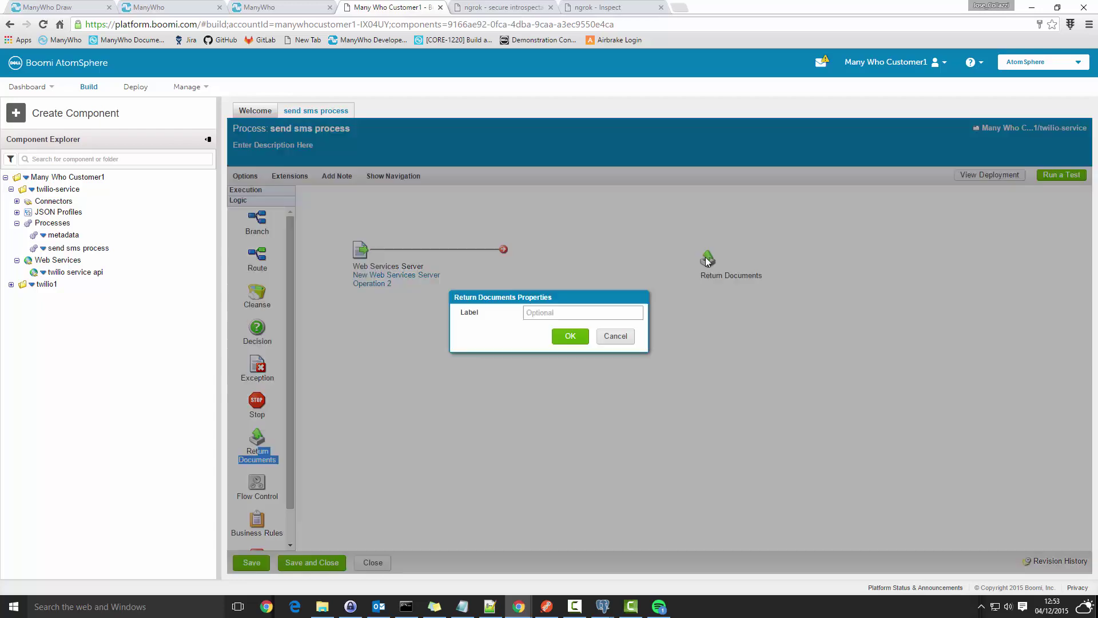
left_click(569, 338)
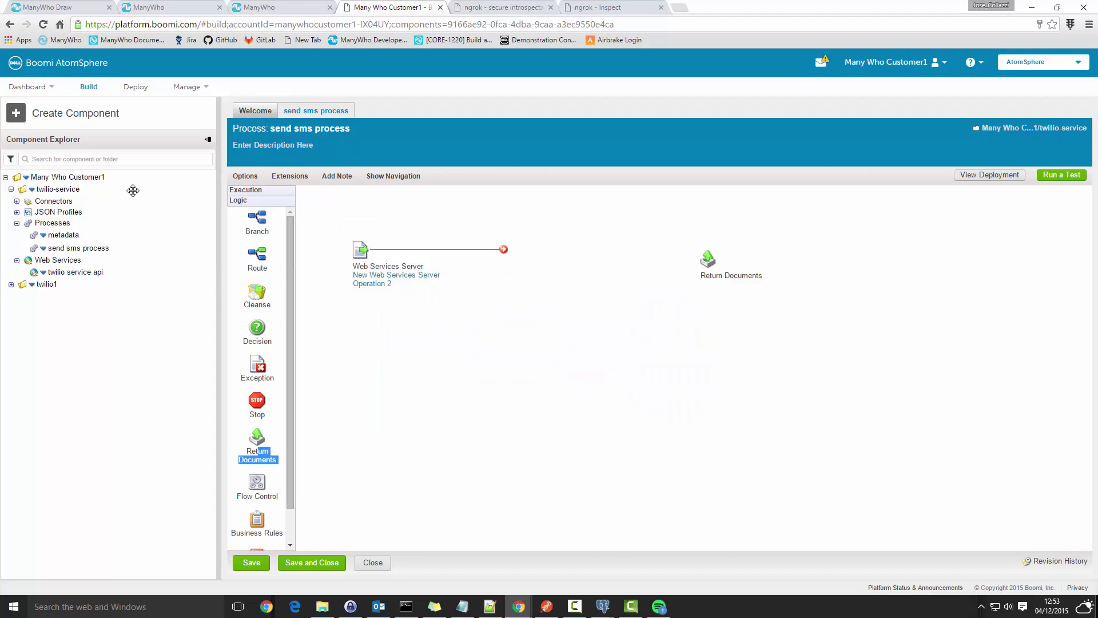
Add a Connector shape between the start shape and Return Documents, and choose Twilio as its connector
left_click(16, 201)
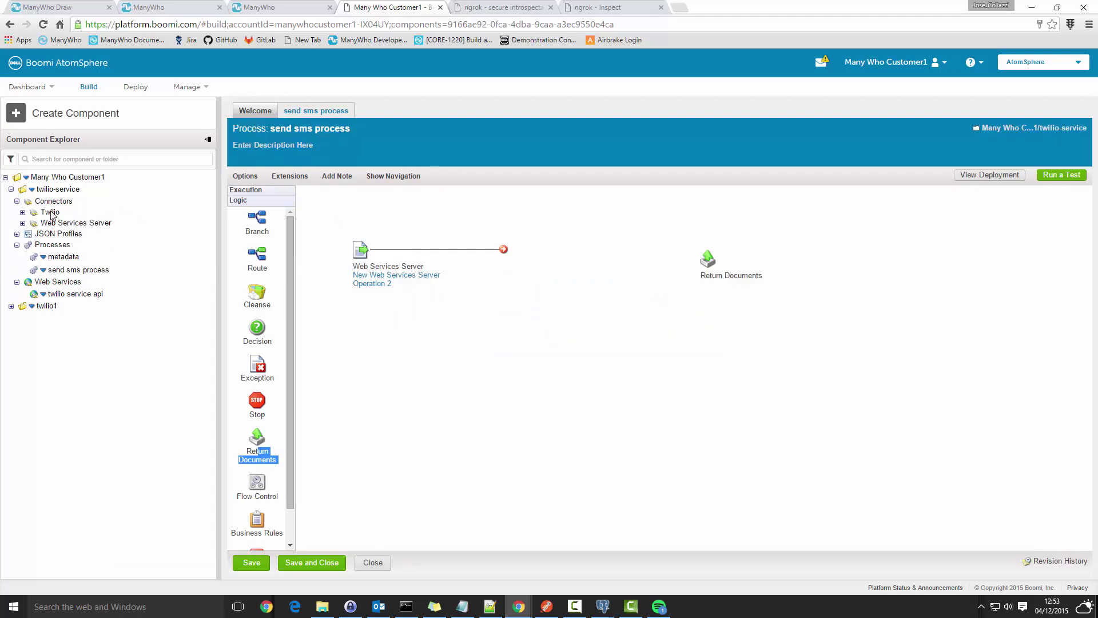
left_click(249, 191)
left_click_drag(257, 211, 579, 258)
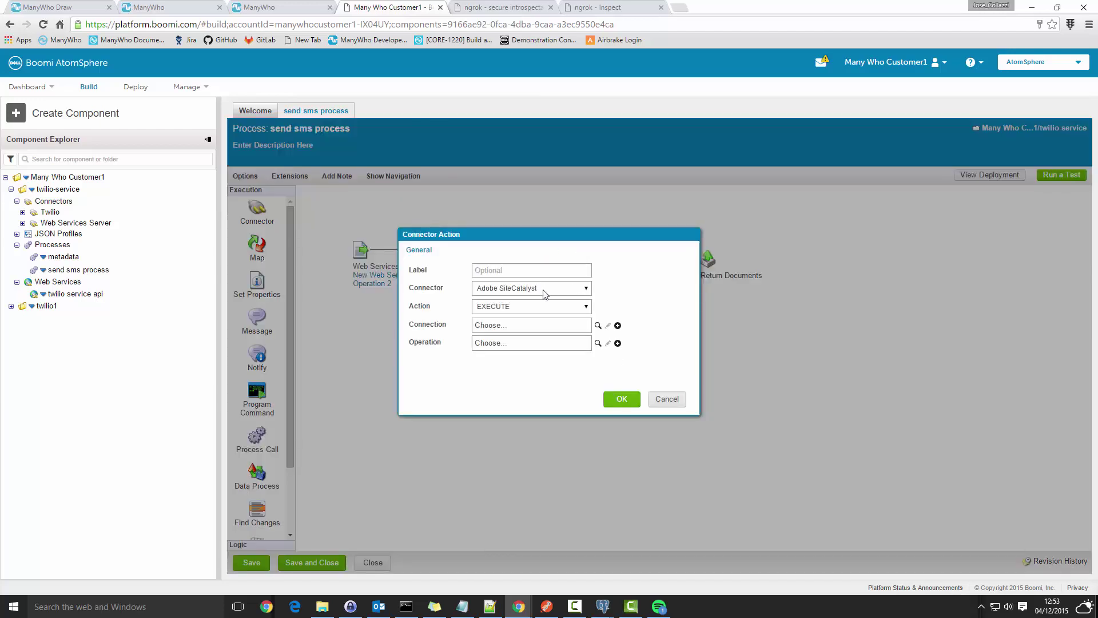
left_click(587, 289)
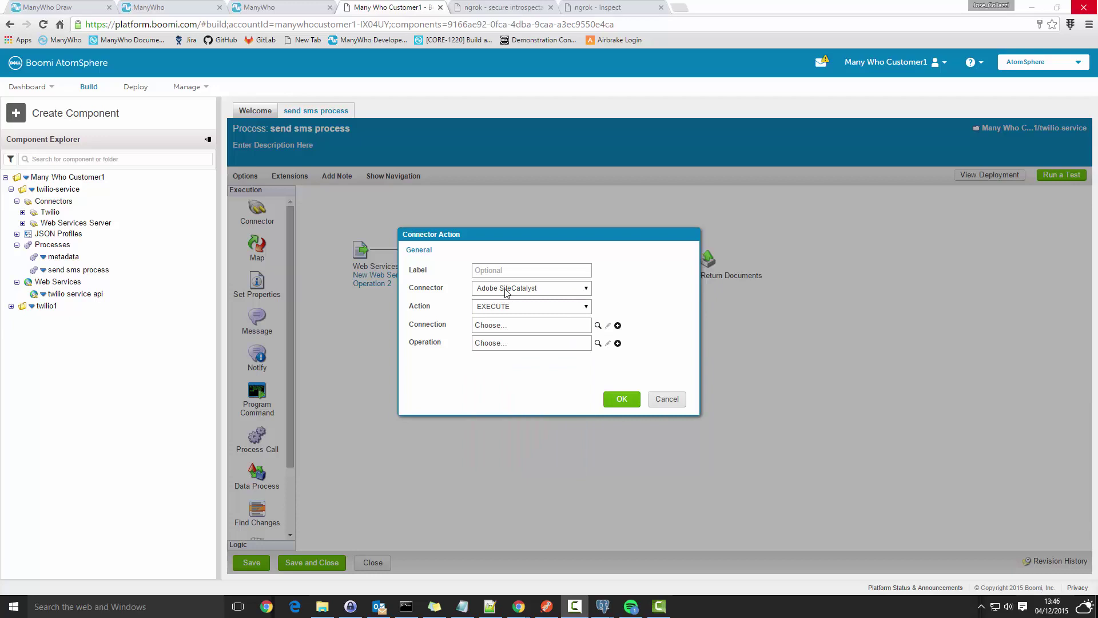
left_click(552, 289)
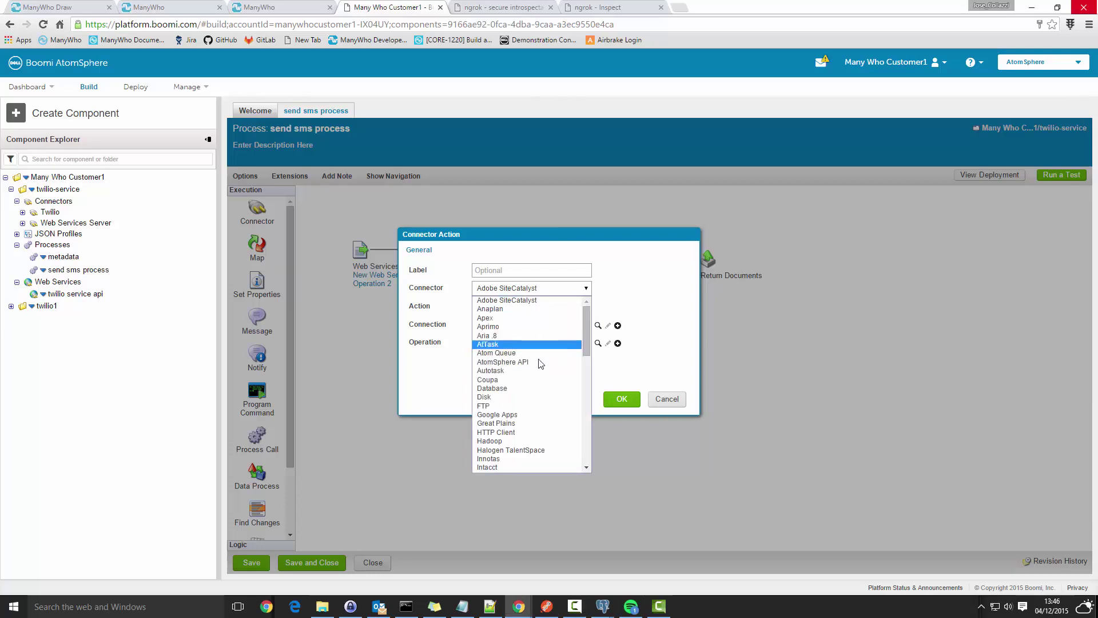
scroll(538, 367, "down", 5)
scroll(535, 401, "down", 6)
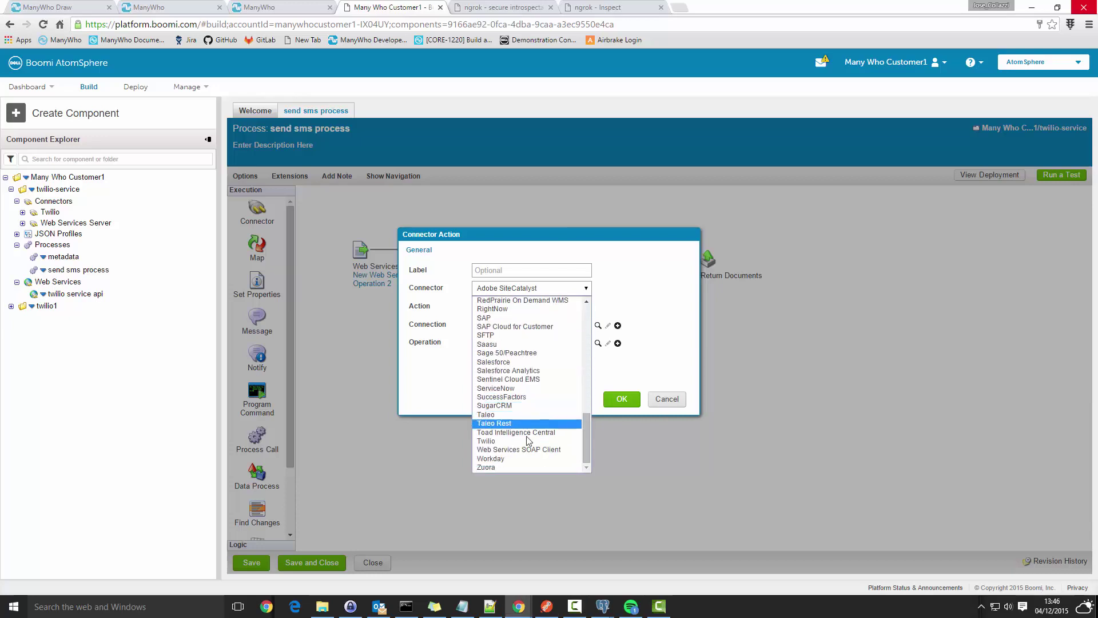
left_click(528, 442)
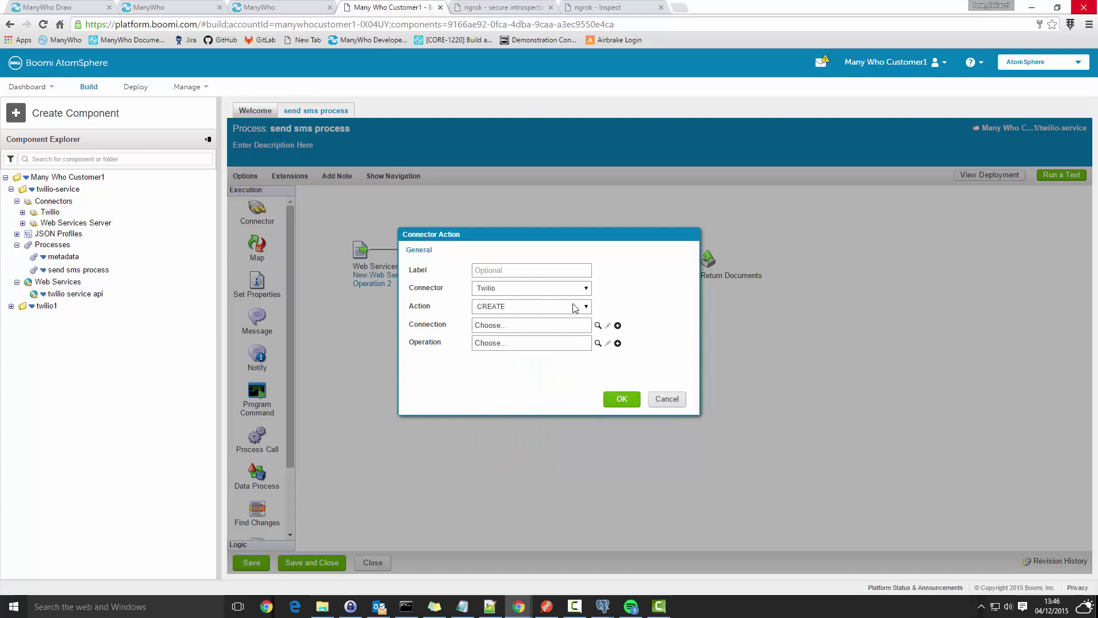
left_click(597, 326)
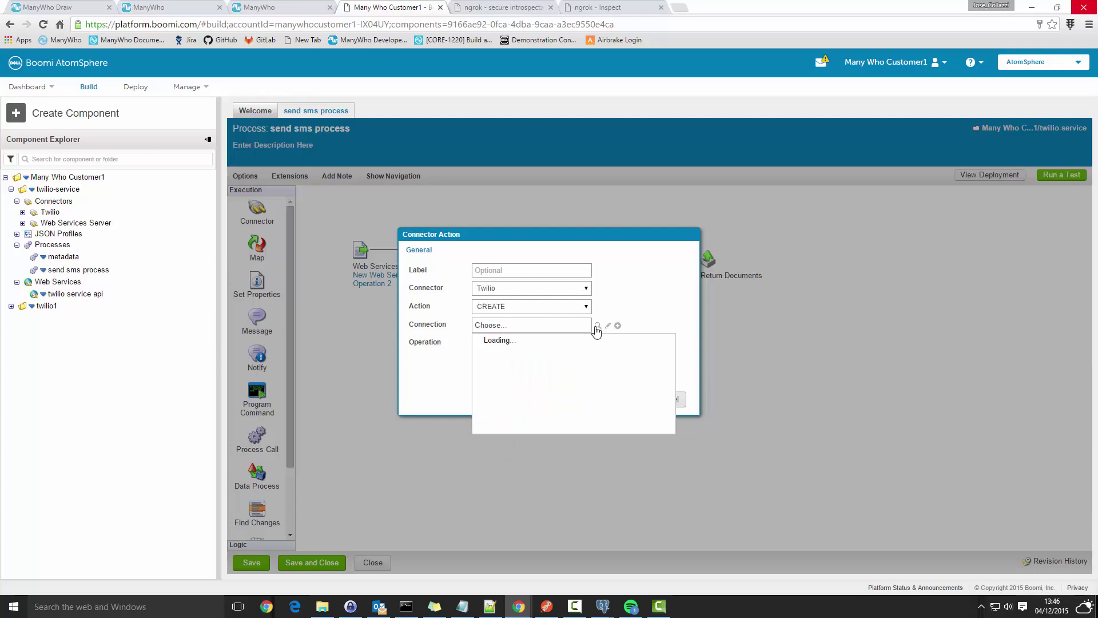
left_click(617, 326)
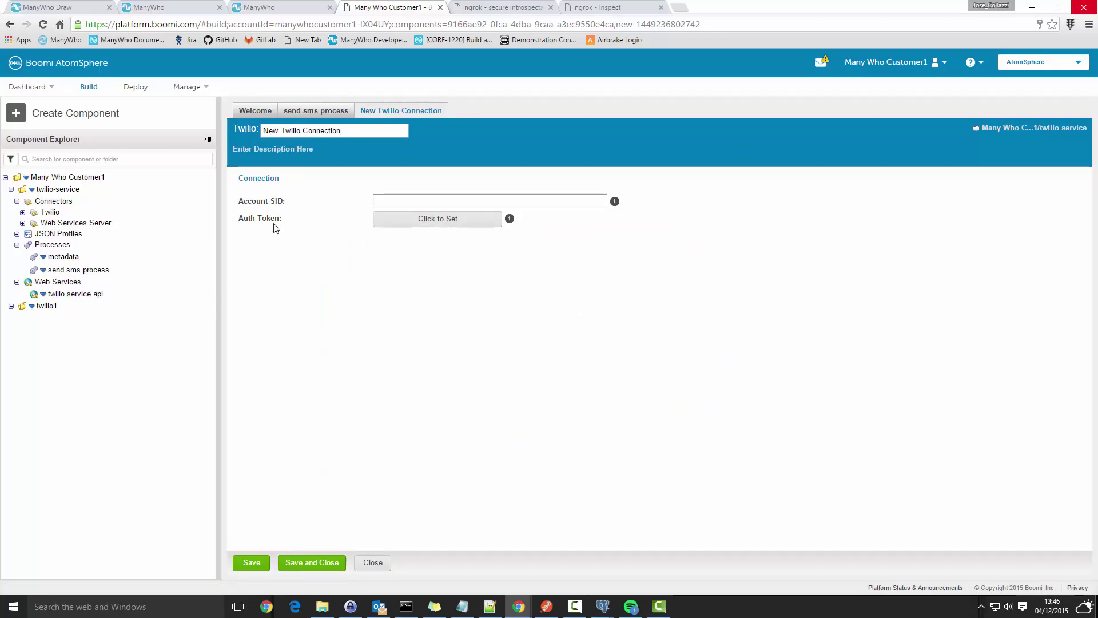
left_click(375, 563)
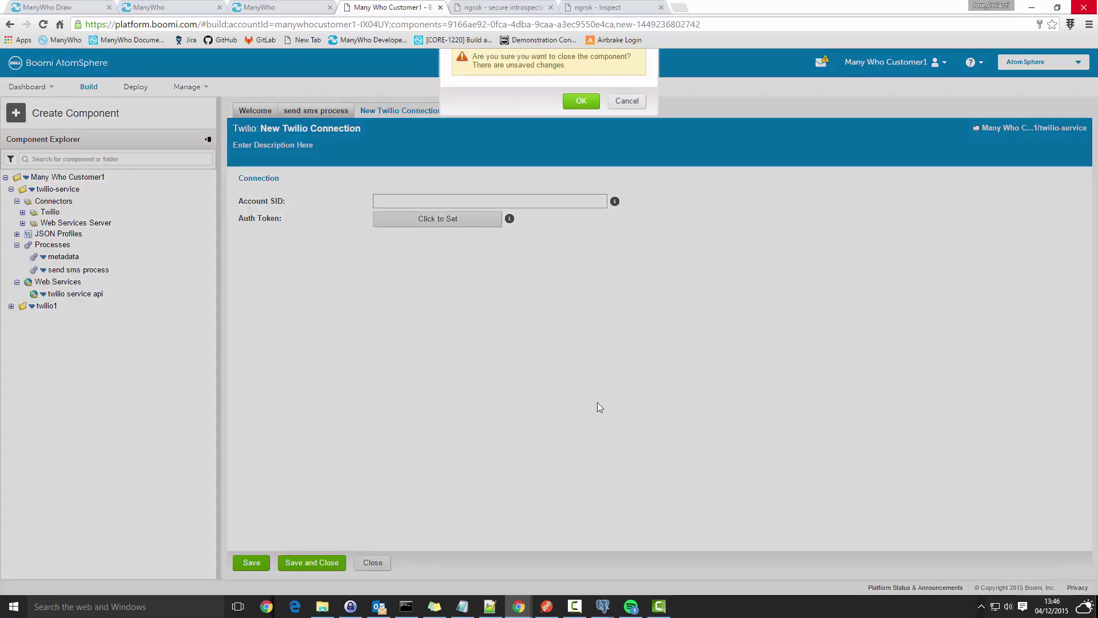
left_click(581, 117)
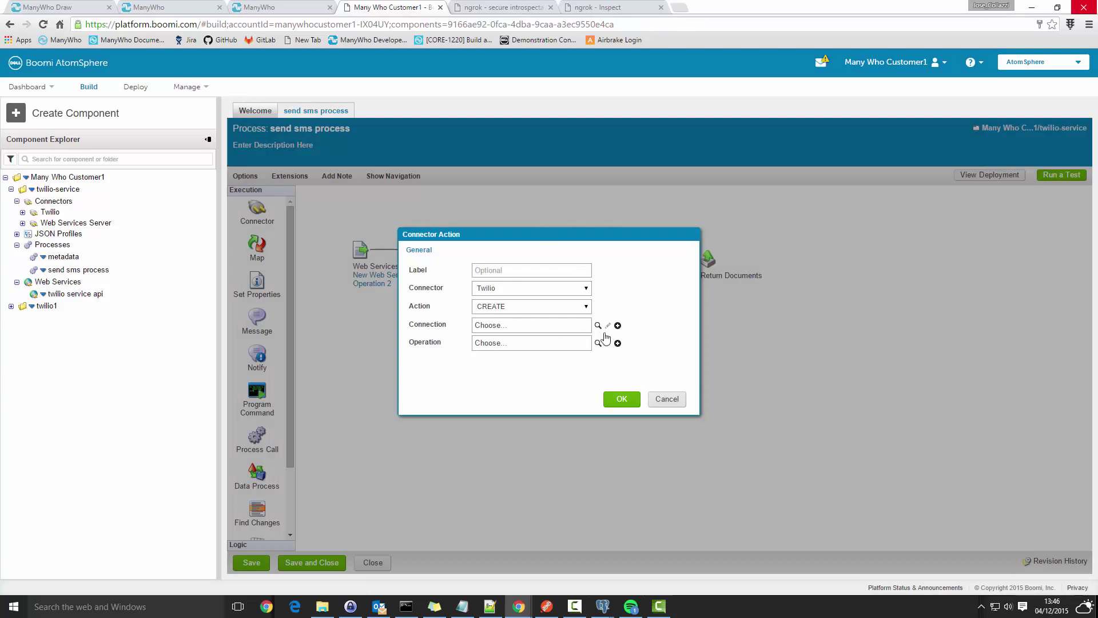
Choose the existing Twilio connection stored in the sms folder under twilio1 for the connector
left_click(579, 326)
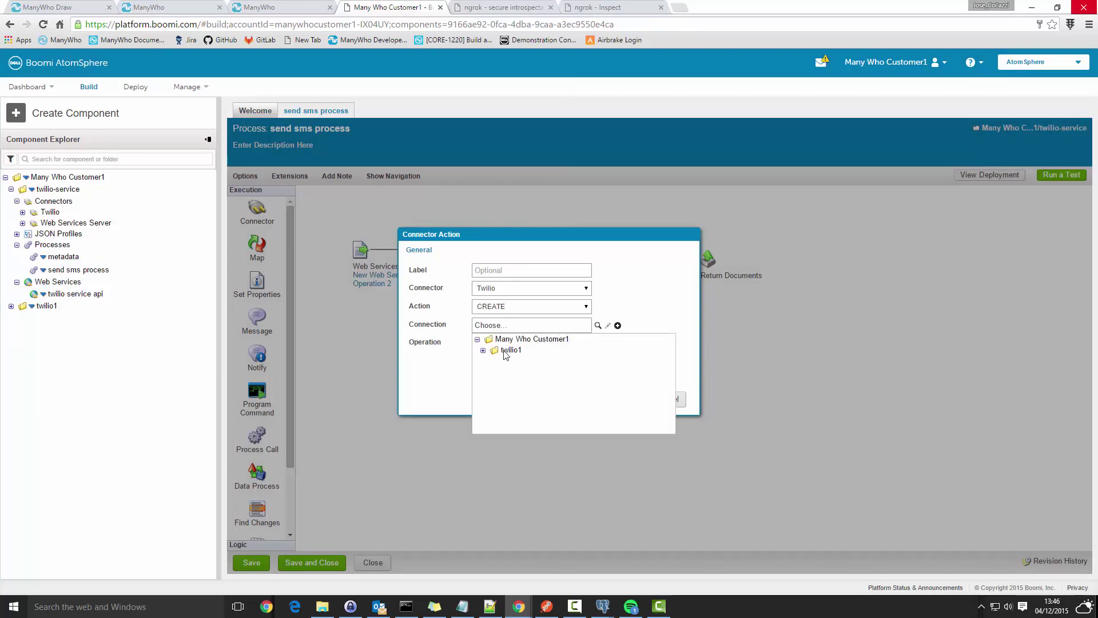
left_click(483, 351)
left_click(490, 361)
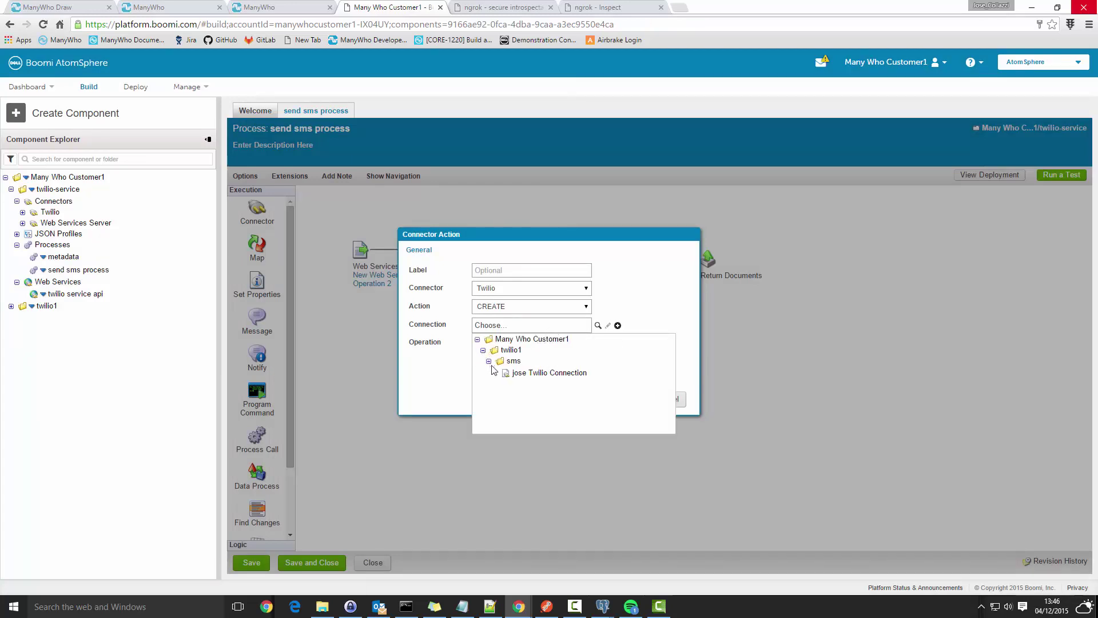
left_click(537, 373)
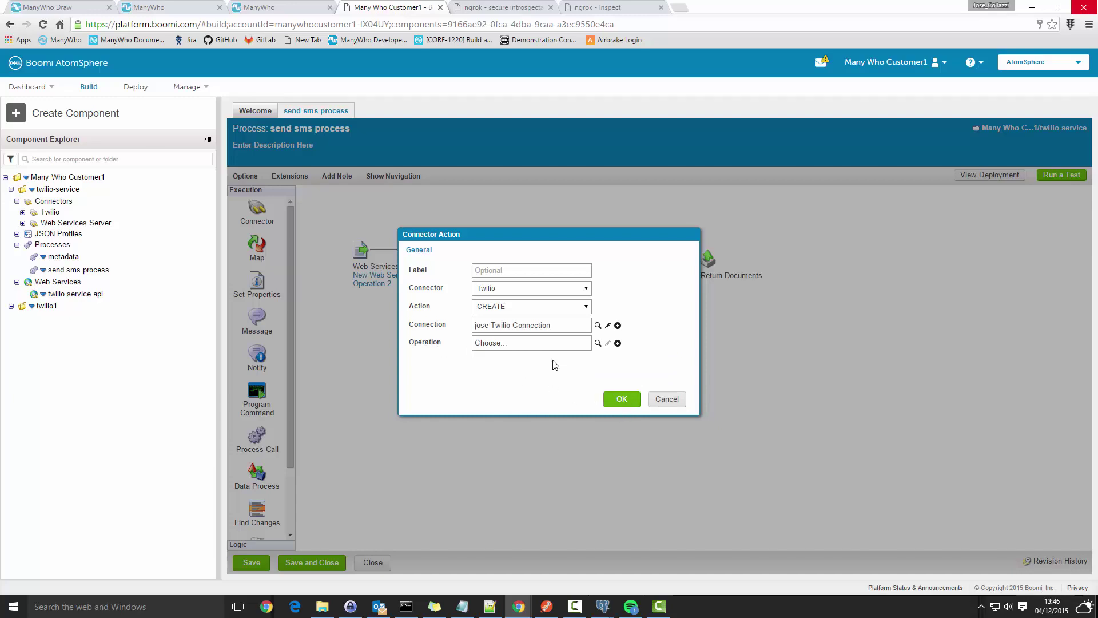
Create a Twilio operation named send Sms Twilio Operation and start its import, browsing through an Atom
left_click(618, 344)
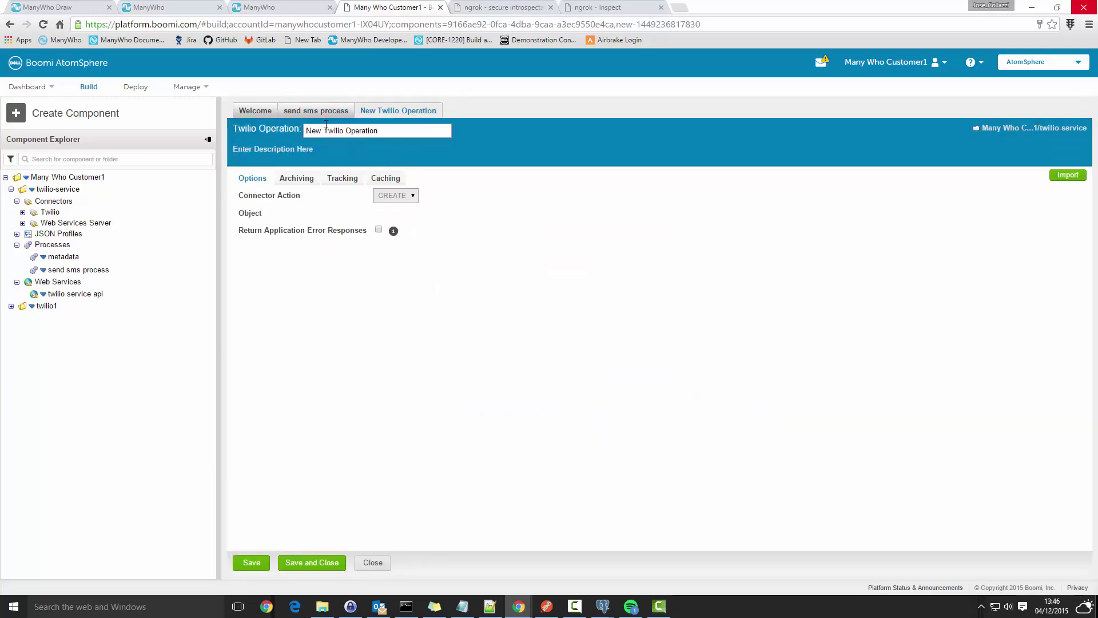
type("send Sms")
left_click(1068, 176)
left_click(565, 231)
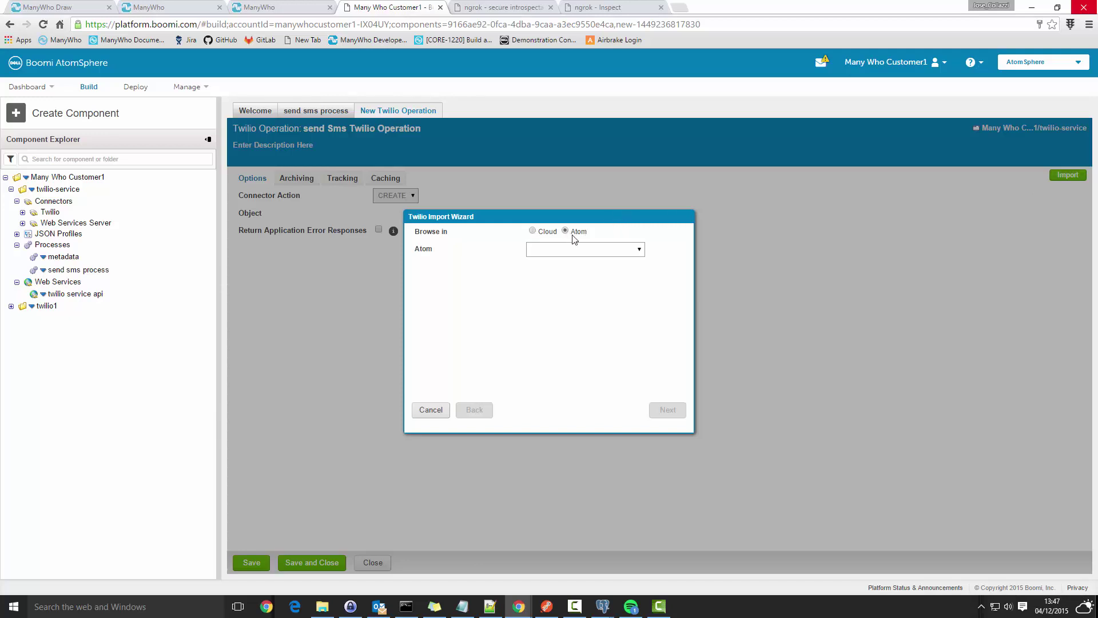
left_click(589, 249)
left_click(577, 271)
left_click(680, 412)
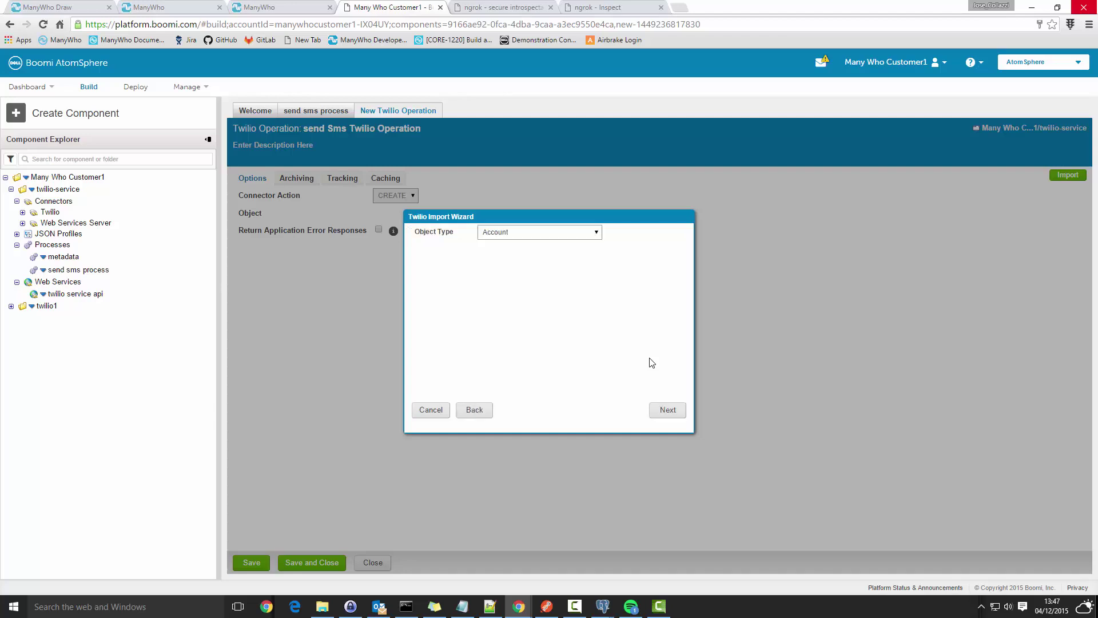
Import the SMS Message object type into the operation, save and close it, and accept the Twilio connector settings
left_click(554, 232)
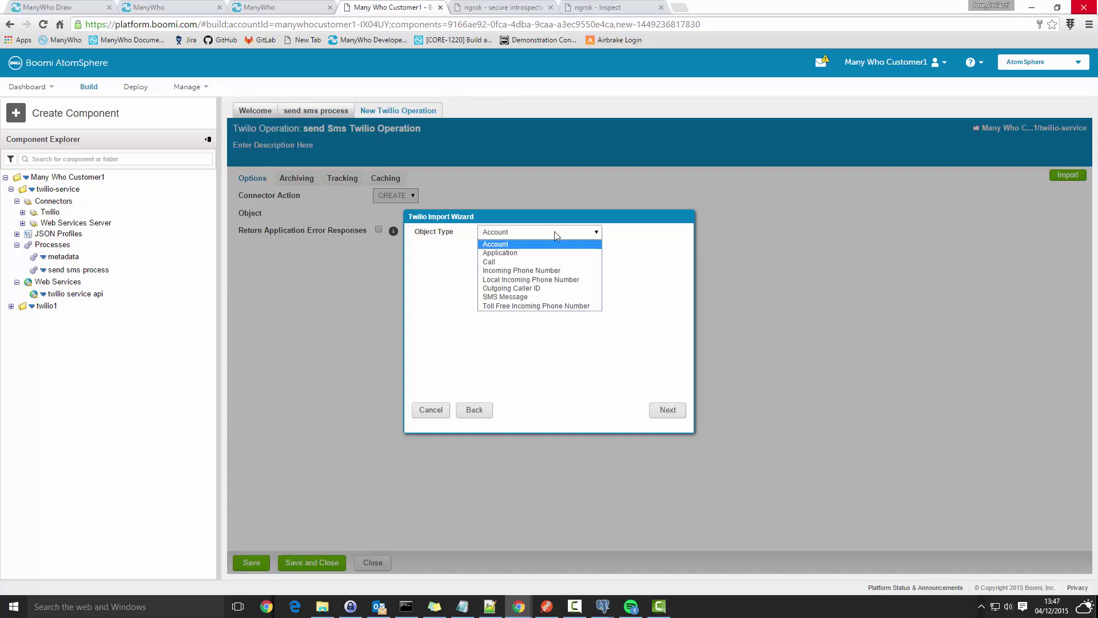
left_click(517, 294)
left_click(663, 409)
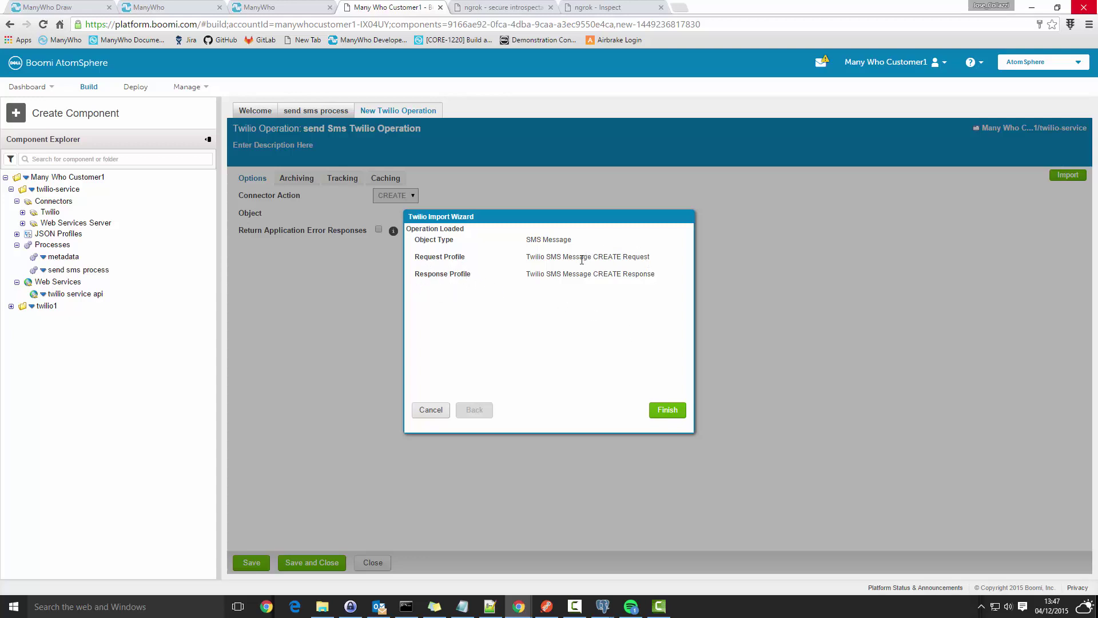
left_click(673, 413)
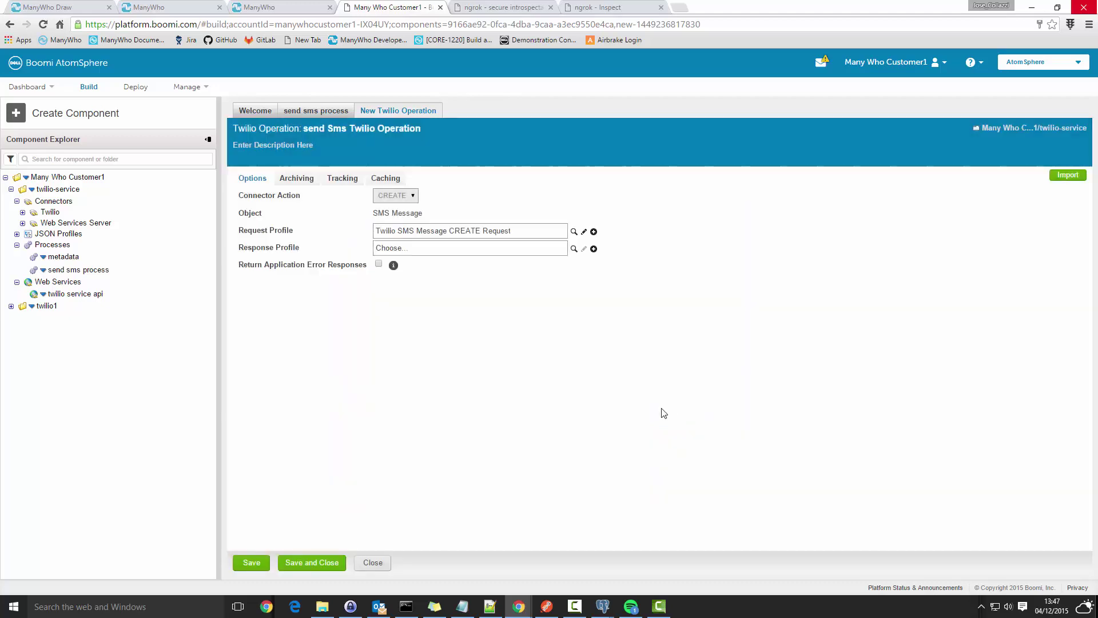
left_click(323, 564)
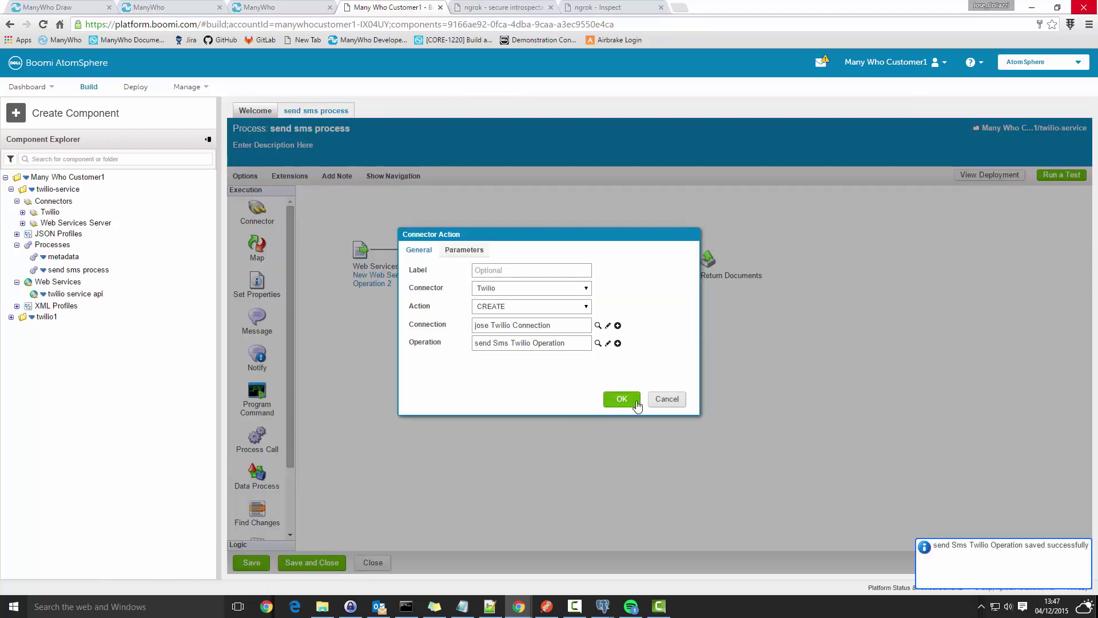
left_click(634, 402)
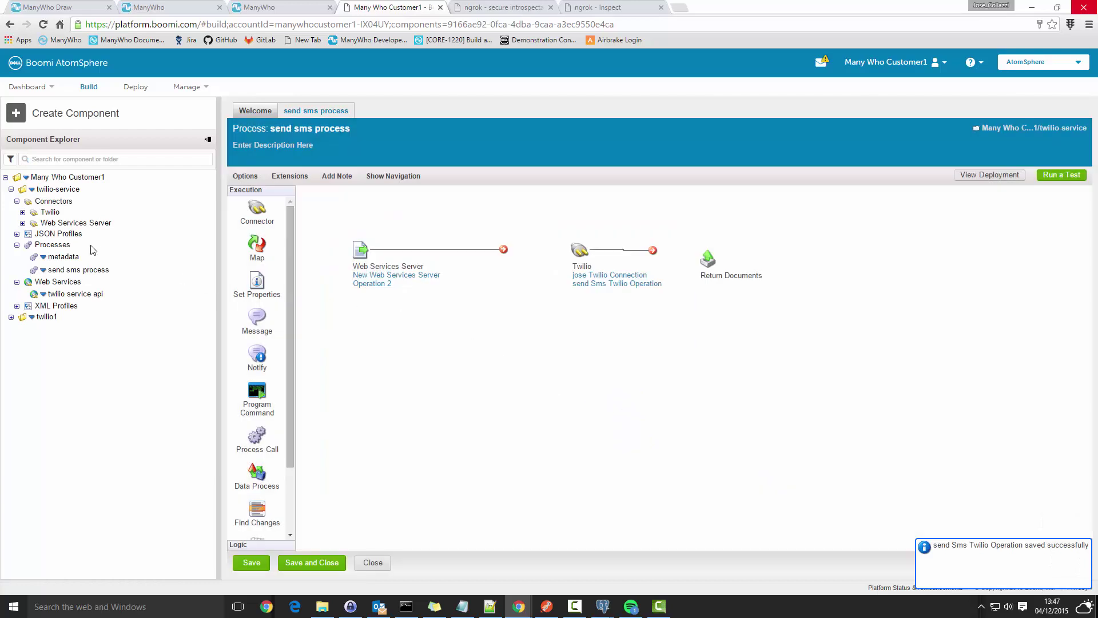
Expand the XML Profiles folder and move the Return Documents shape farther from the Twilio connector, level with it
left_click(17, 306)
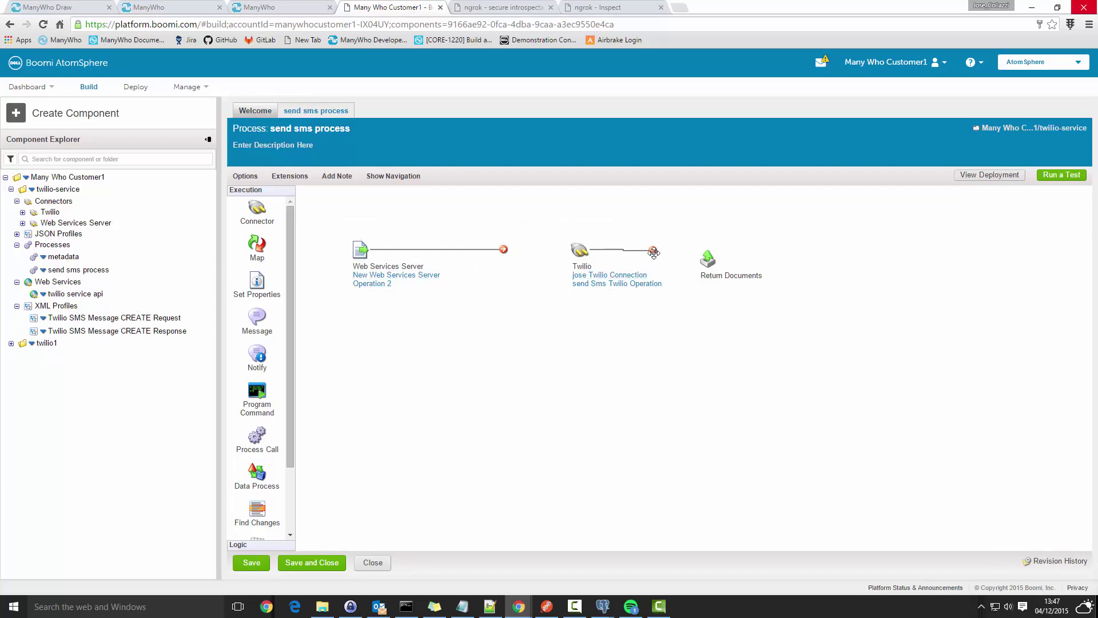
mouse_move(710, 261)
left_click_drag(709, 261, 783, 253)
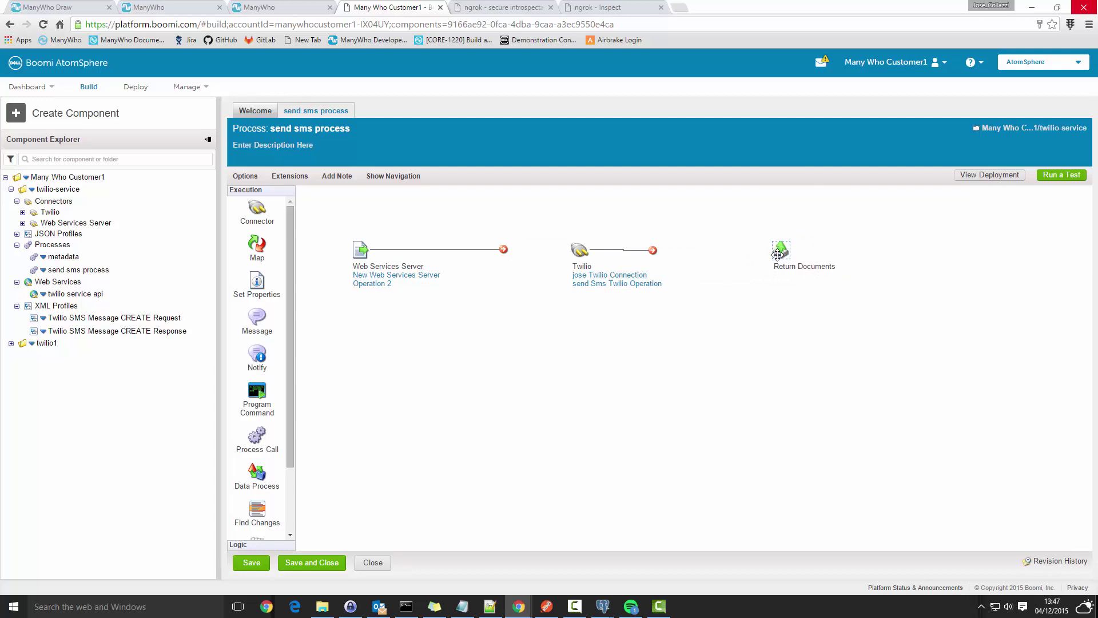
Add a Map shape between the start shape and the Twilio connector, and create a new map for it
mouse_move(359, 254)
mouse_move(574, 255)
left_click_drag(258, 246, 524, 253)
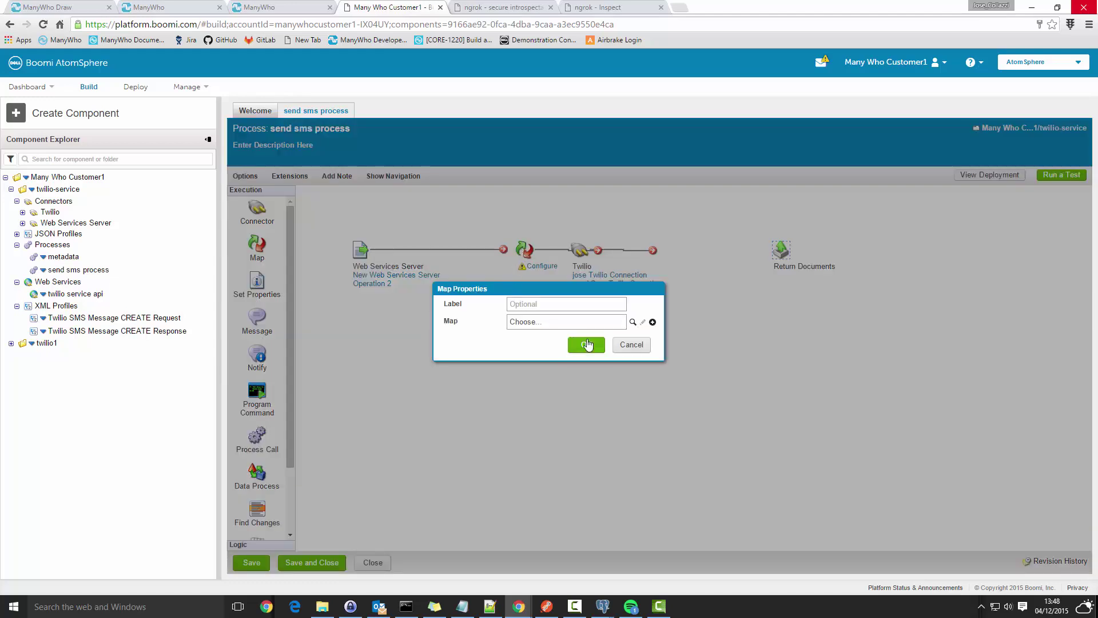
left_click(653, 324)
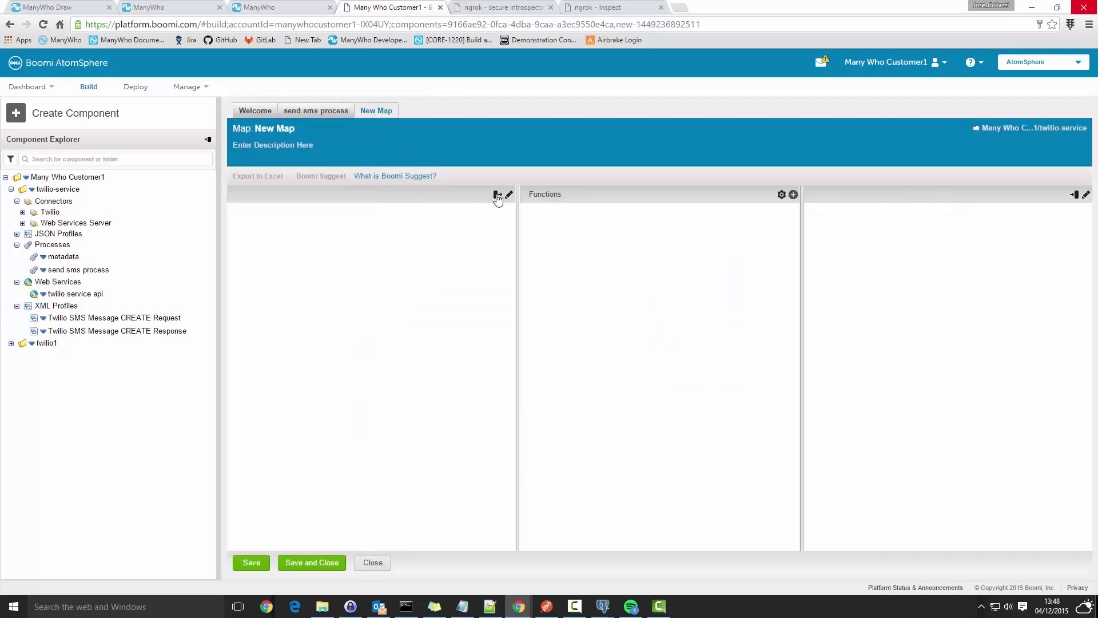
Set the map's source to the JSON profile request sms JSON Profile from twilio-service and expand its root Object
left_click(496, 196)
left_click(495, 213)
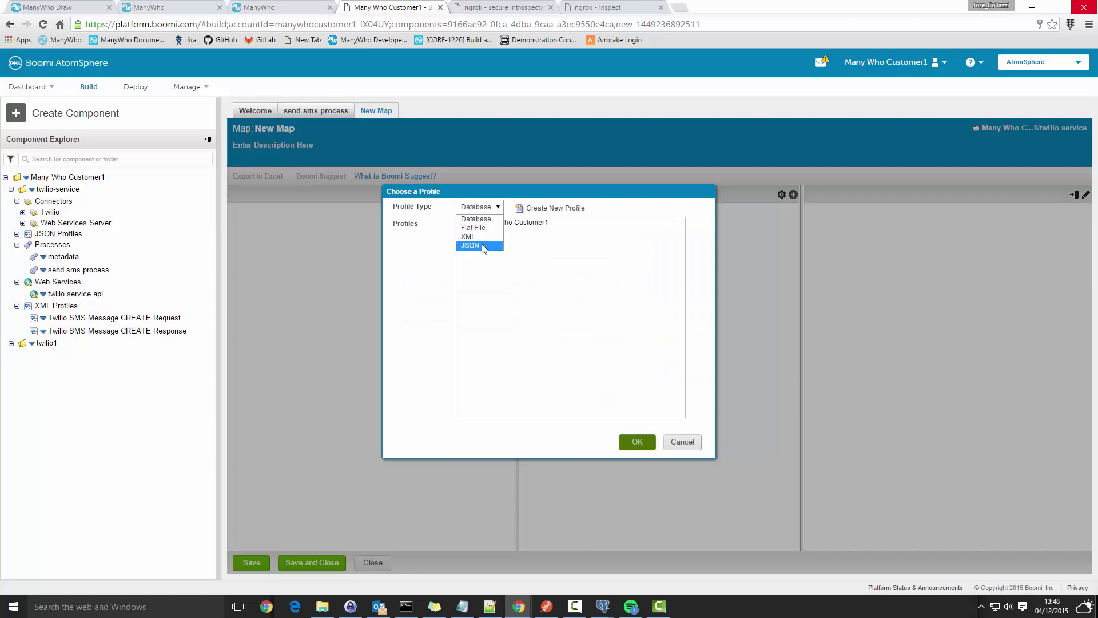
left_click(482, 243)
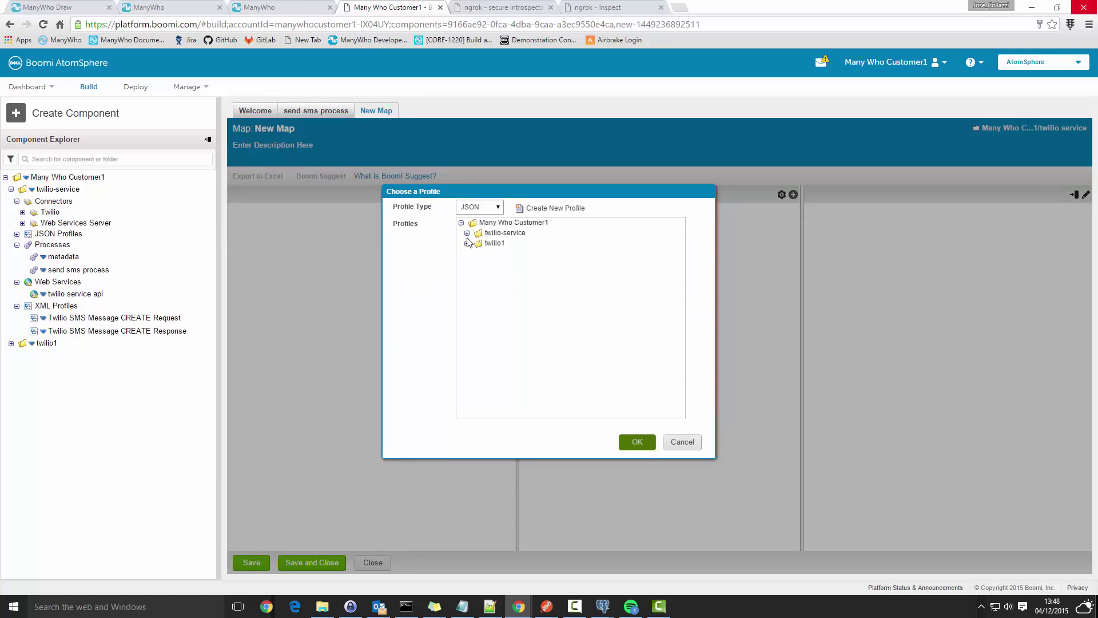
left_click(467, 233)
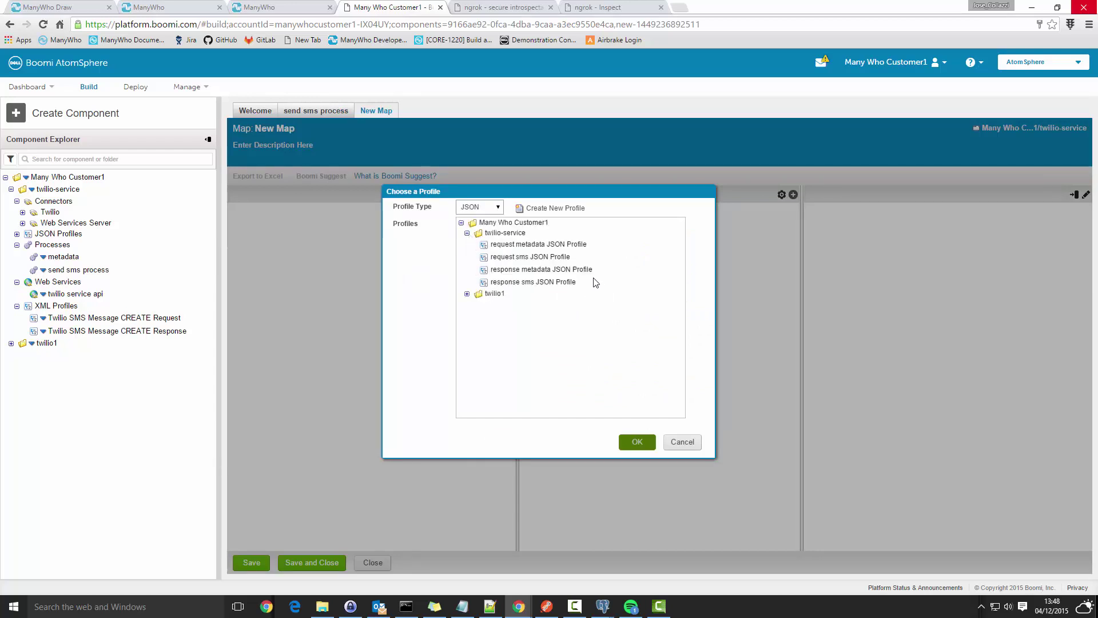
left_click(551, 262)
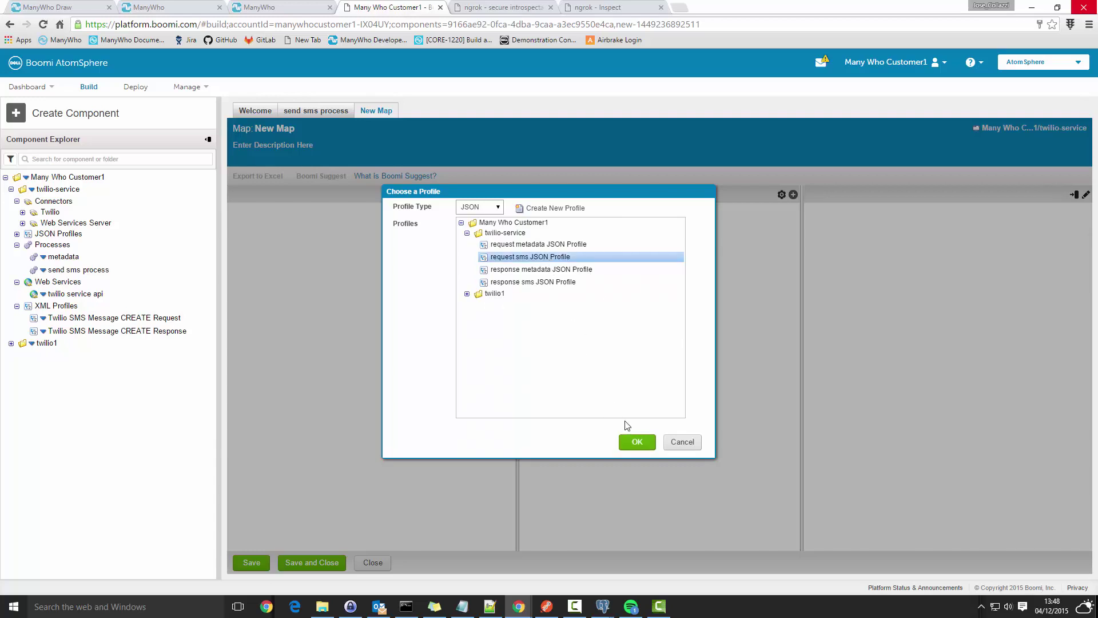
left_click(636, 442)
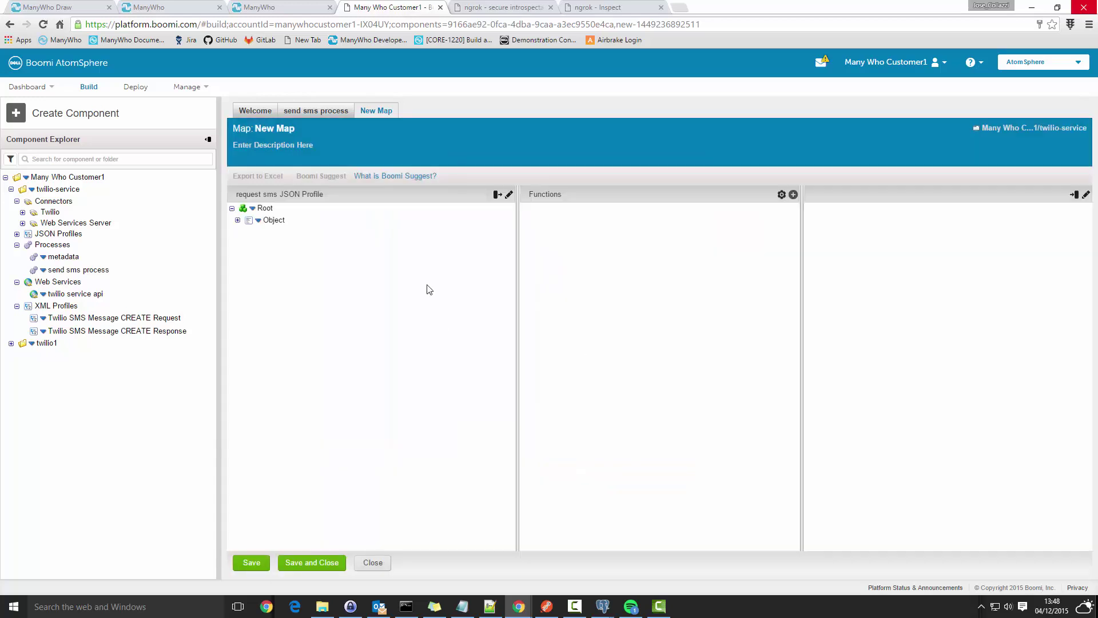
left_click(238, 221)
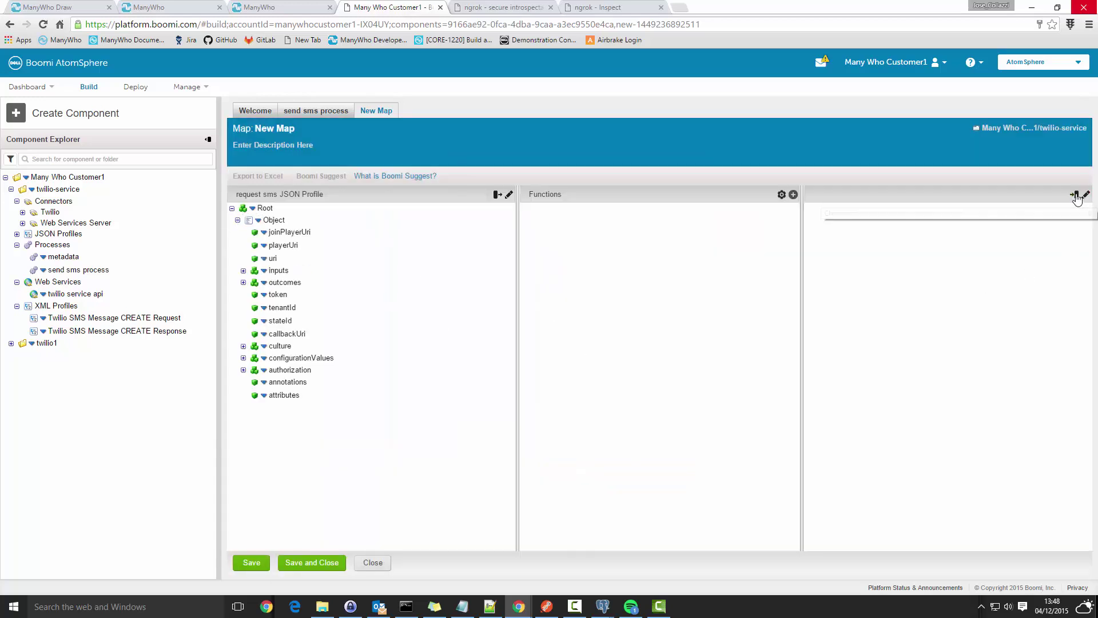
Set the map's destination to the XML profile Twilio SMS Message CREATE Request from twilio-service
left_click(1078, 199)
left_click(479, 207)
left_click(474, 239)
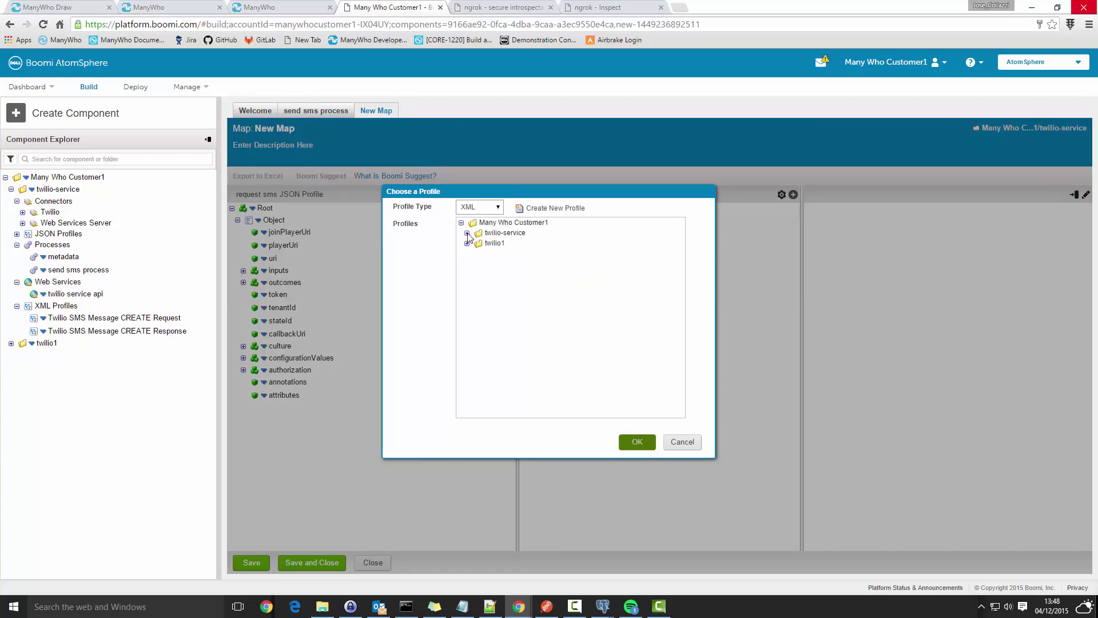
left_click(468, 233)
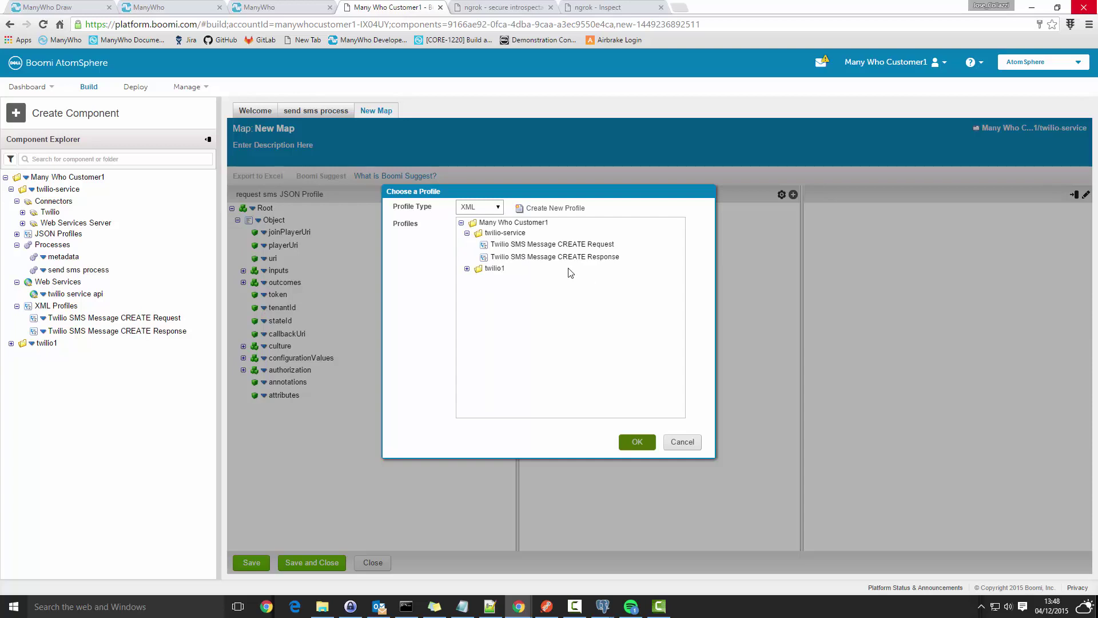
left_click(572, 246)
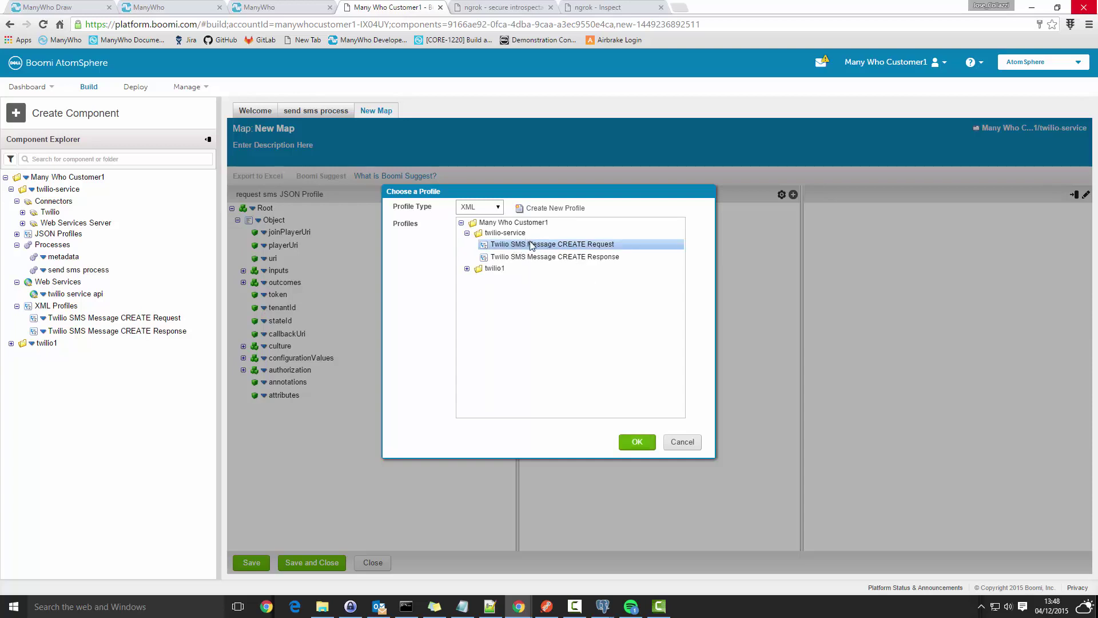
left_click(638, 442)
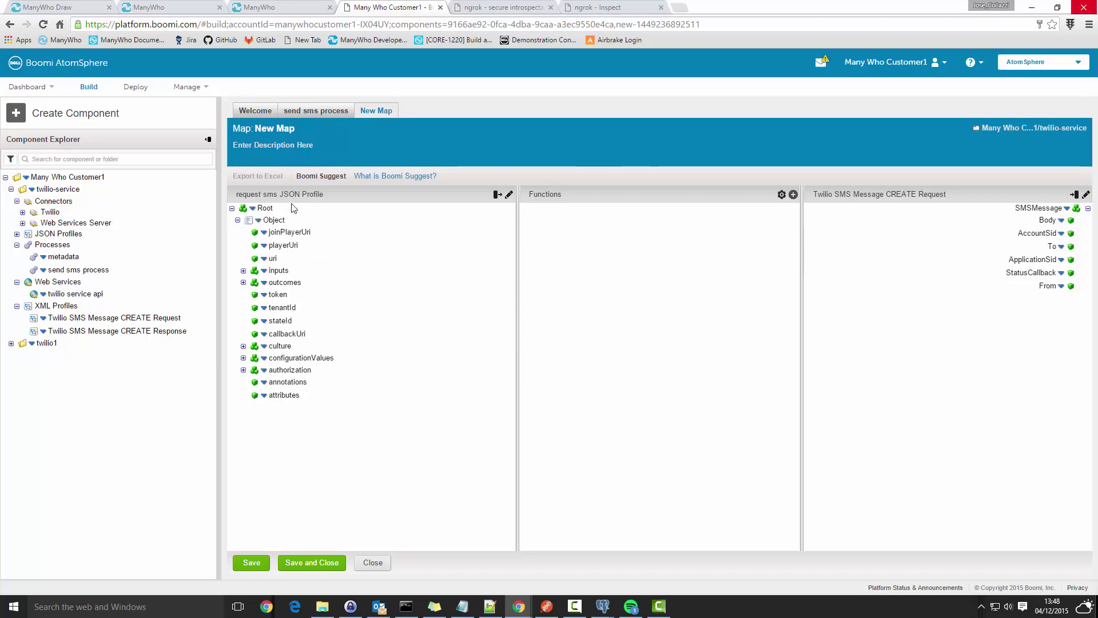
Open the map's source profile for editing and expand its inputs array down to the fields of ArrayElement1's Object
left_click(509, 195)
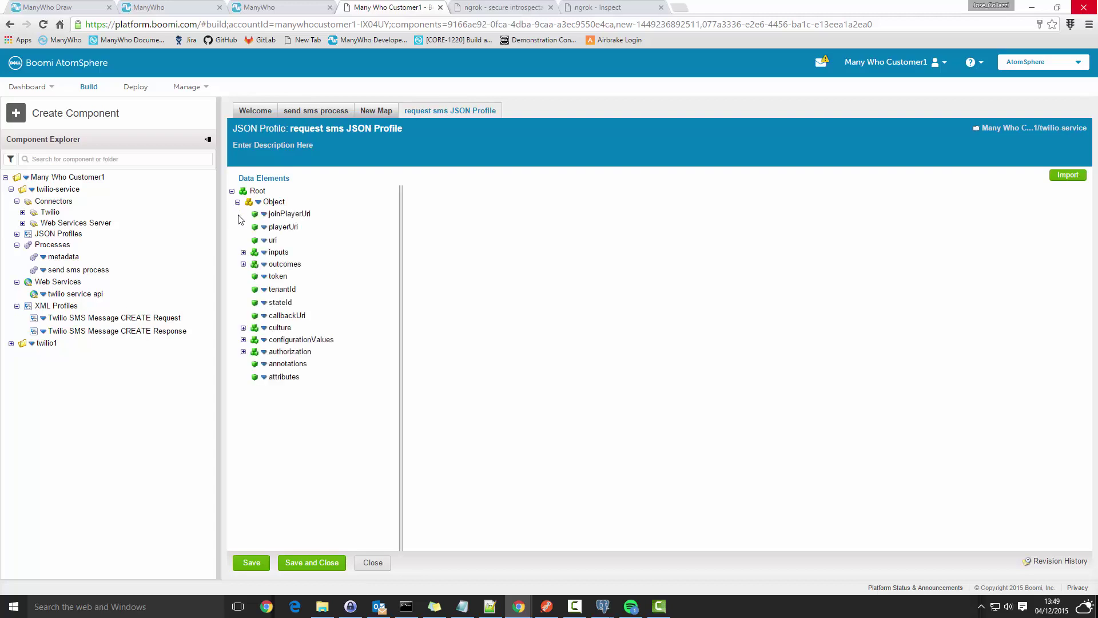
left_click(243, 252)
left_click(249, 264)
left_click(255, 276)
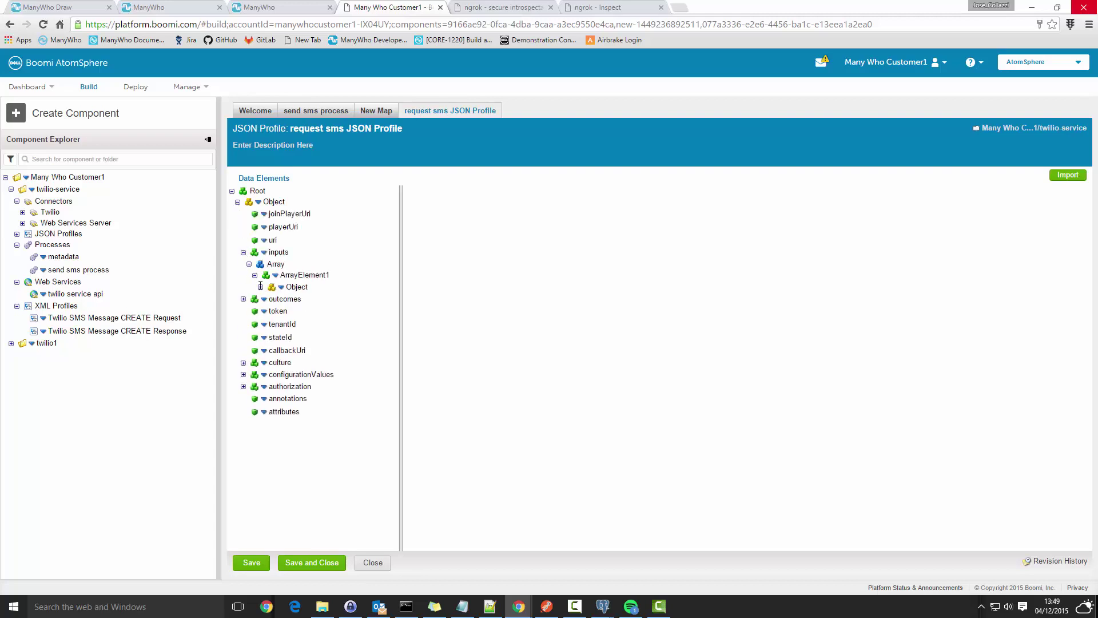
left_click(260, 287)
Expand objectData within the inputs element, including its nested properties array, down to the fields of the innermost Object
left_click(266, 403)
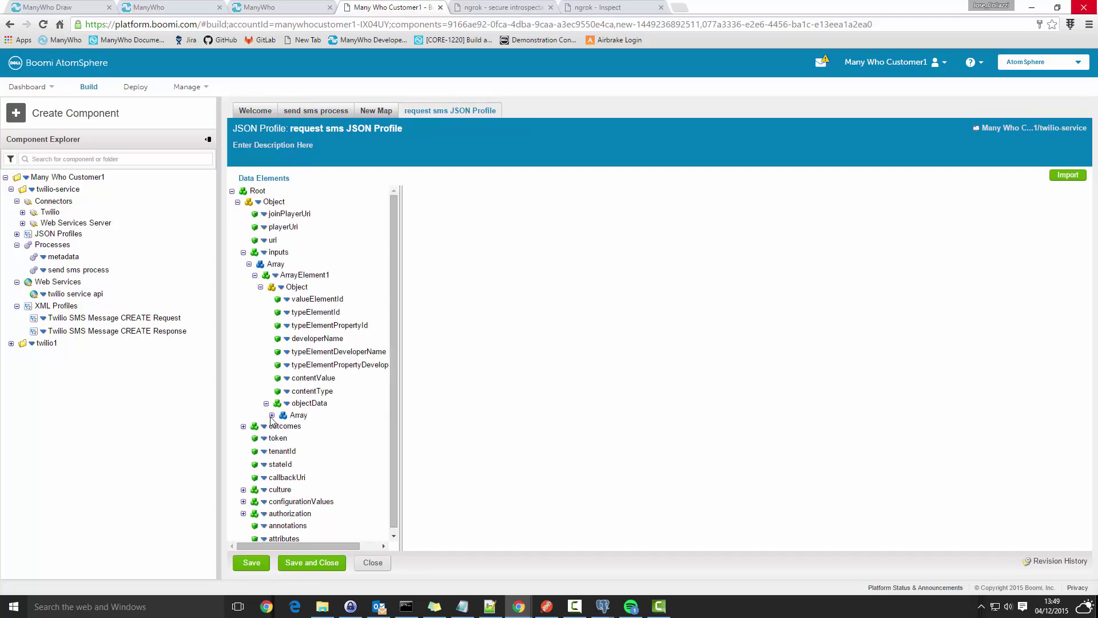
left_click(272, 414)
left_click(278, 426)
left_click(283, 438)
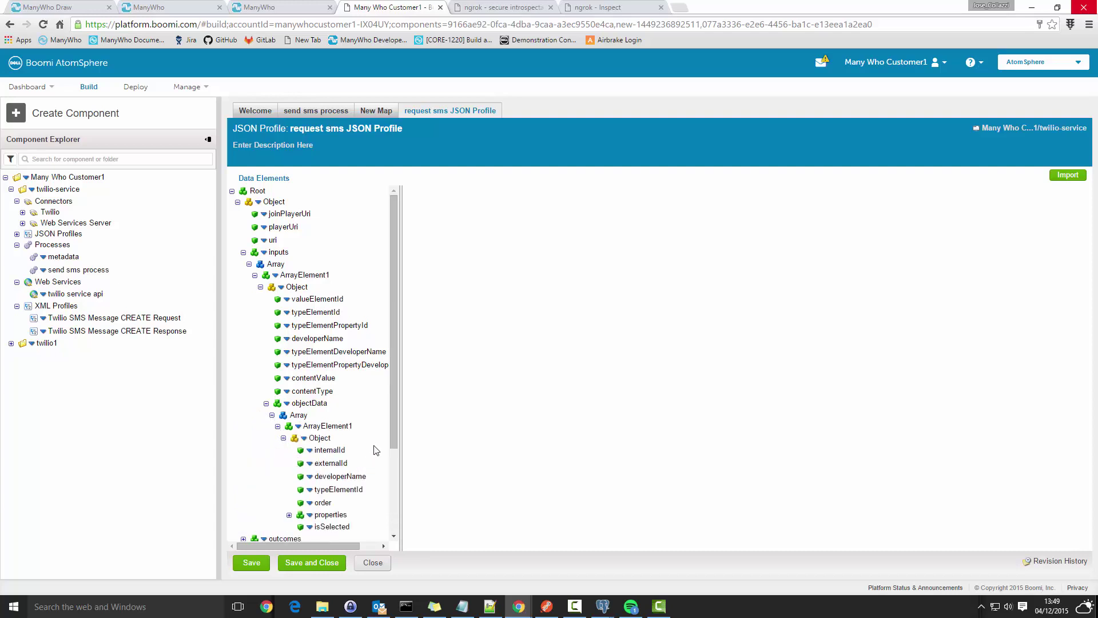
scroll(392, 421, "down", 2)
left_click(289, 398)
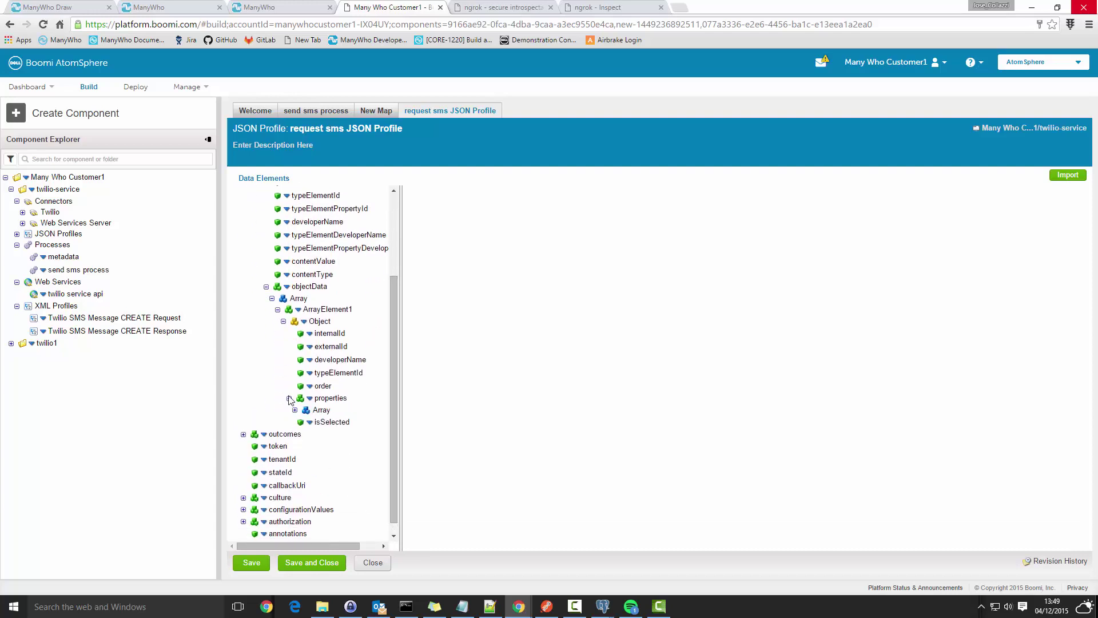
left_click(295, 410)
left_click(300, 421)
left_click(306, 433)
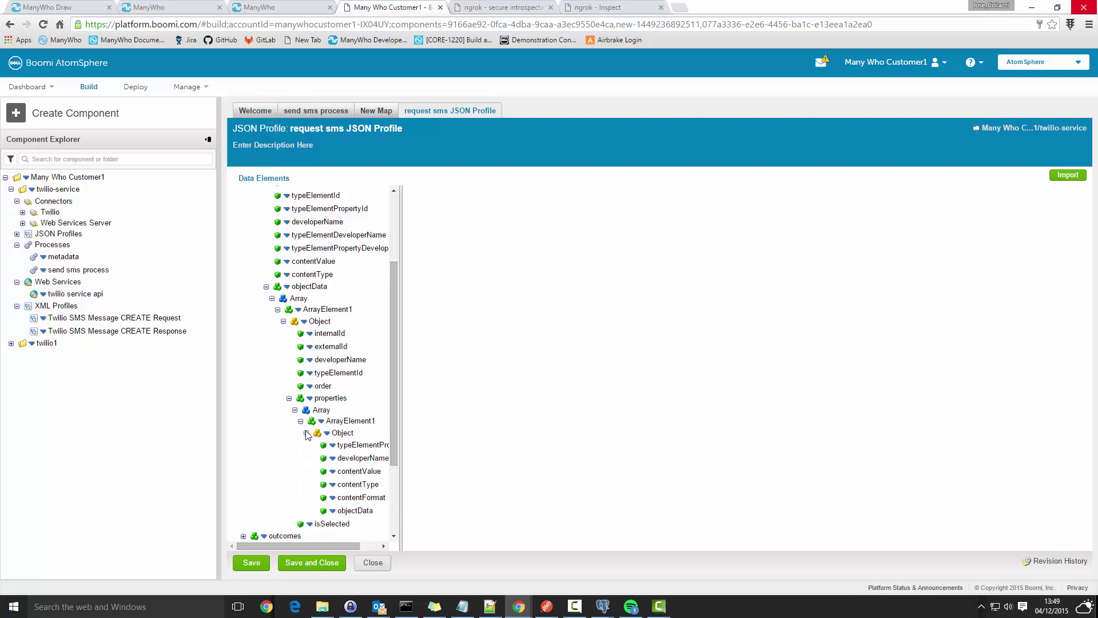
Widen the data elements tree and view the settings of ArrayElement1 and its parent Array under properties
left_click_drag(405, 471, 464, 448)
left_click(435, 445)
left_click(350, 421)
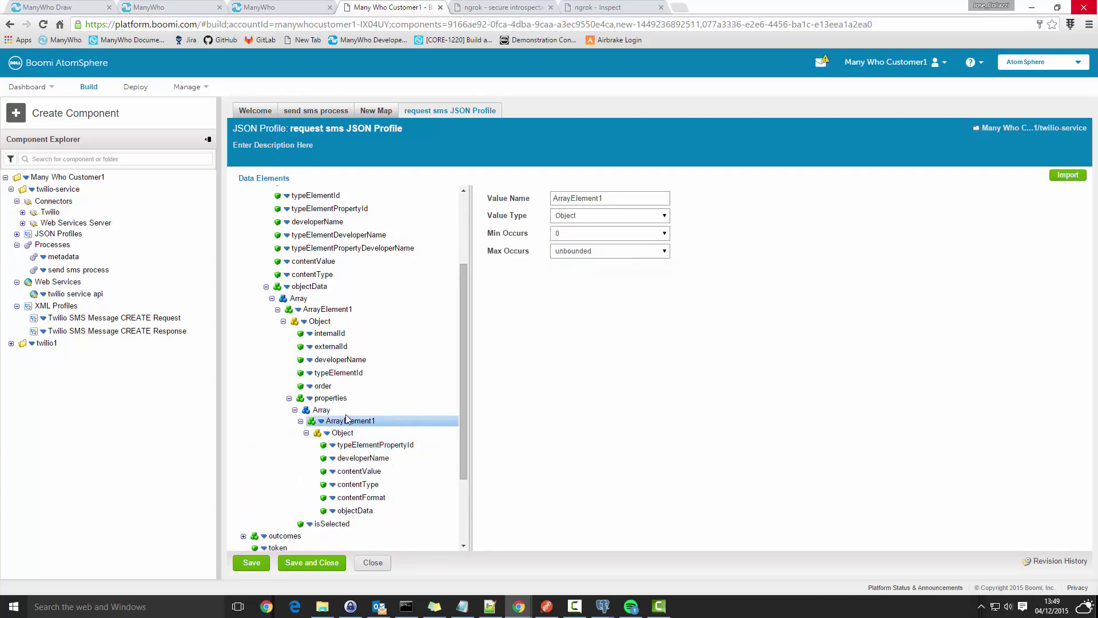
left_click(319, 410)
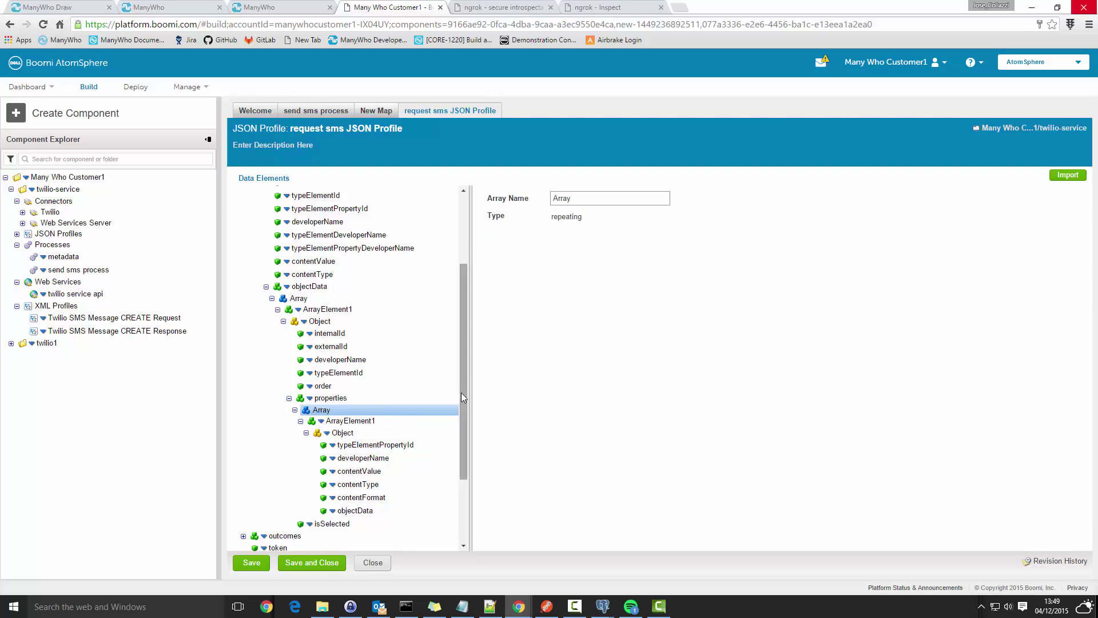
left_click_drag(462, 398, 464, 458)
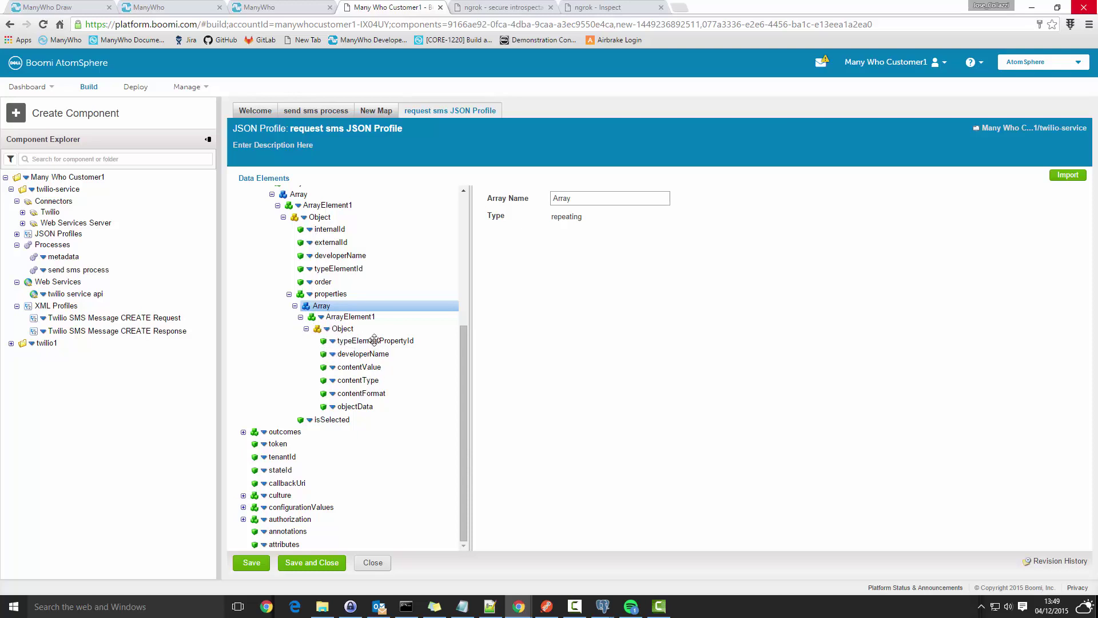
Add an identifier instance to ArrayElement1 of the properties array, identified by occurrence 1
left_click(349, 316)
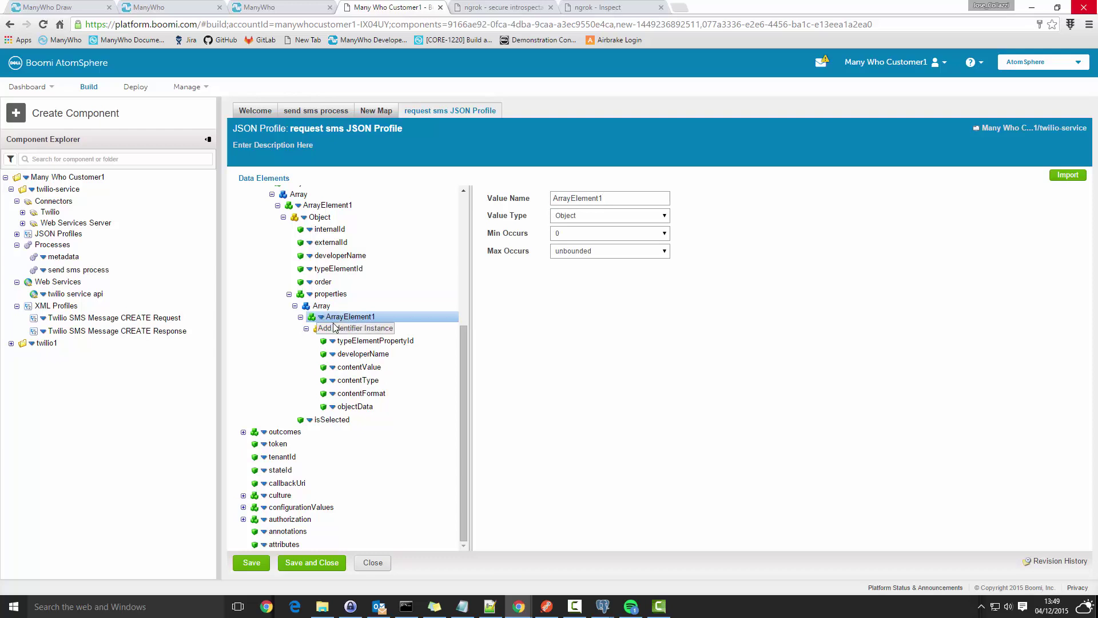
left_click(334, 328)
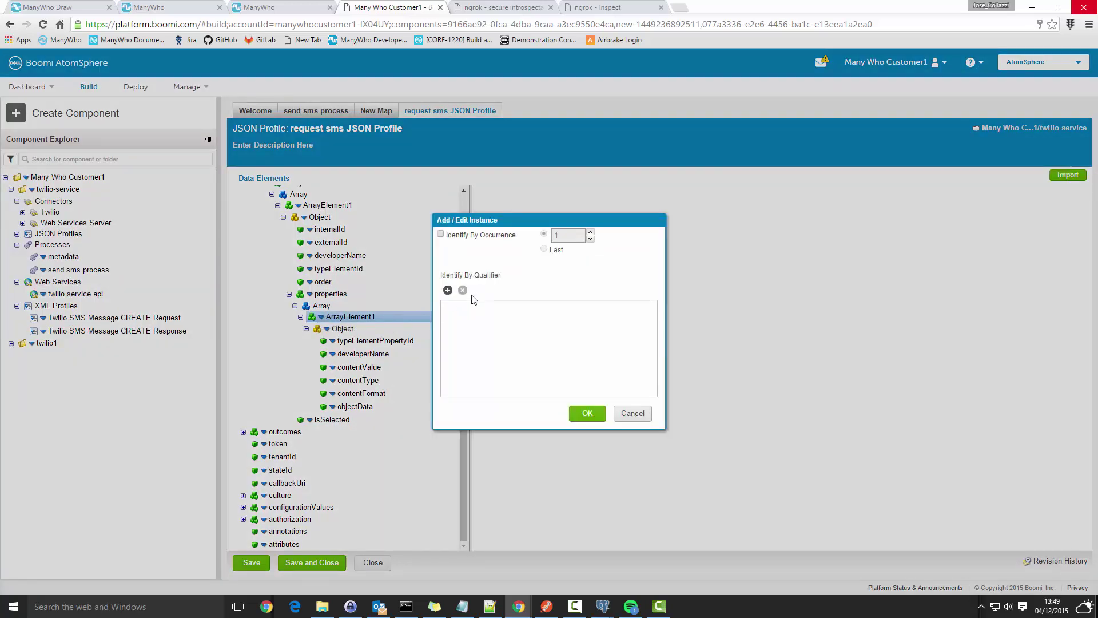
left_click(440, 235)
left_click(581, 413)
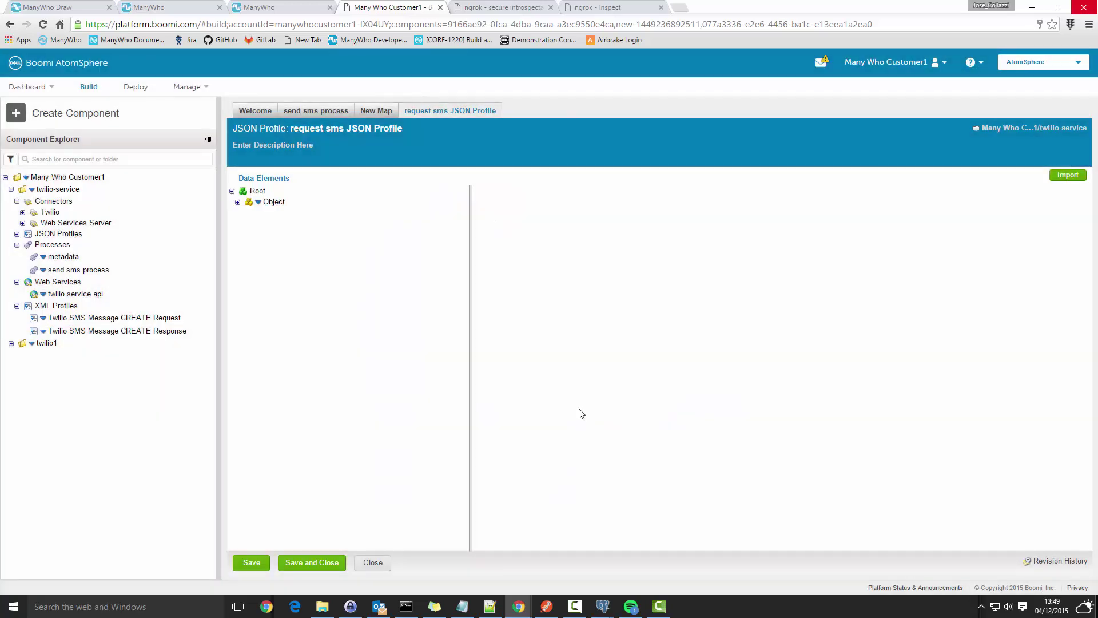
Expand the profile's root Object and its inputs array down to the fields of ArrayElement1's Object
left_click(238, 202)
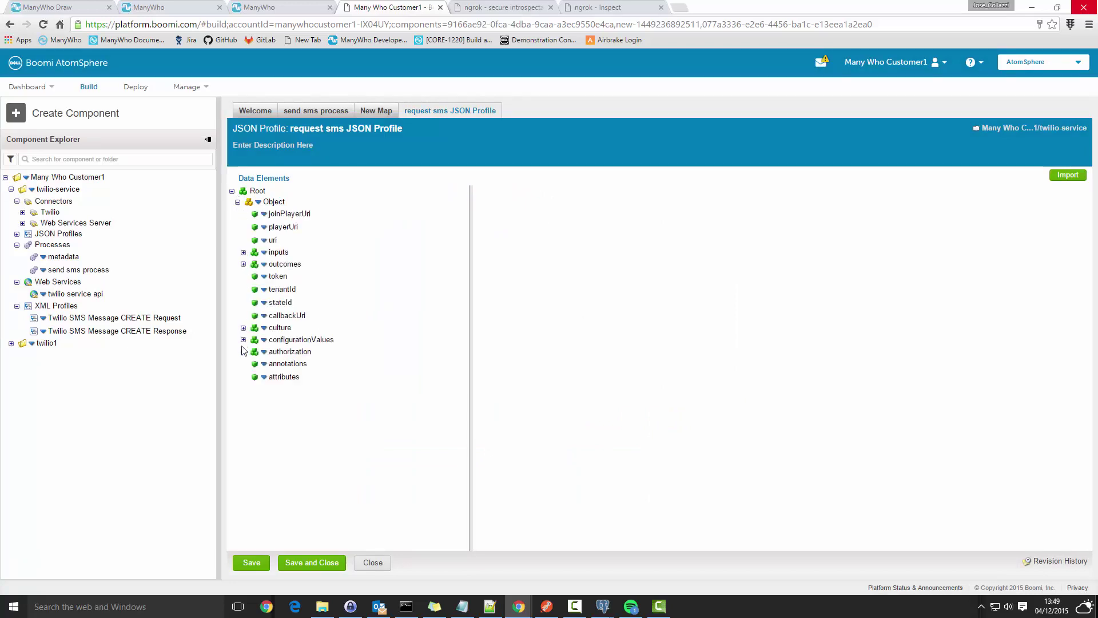
left_click(243, 252)
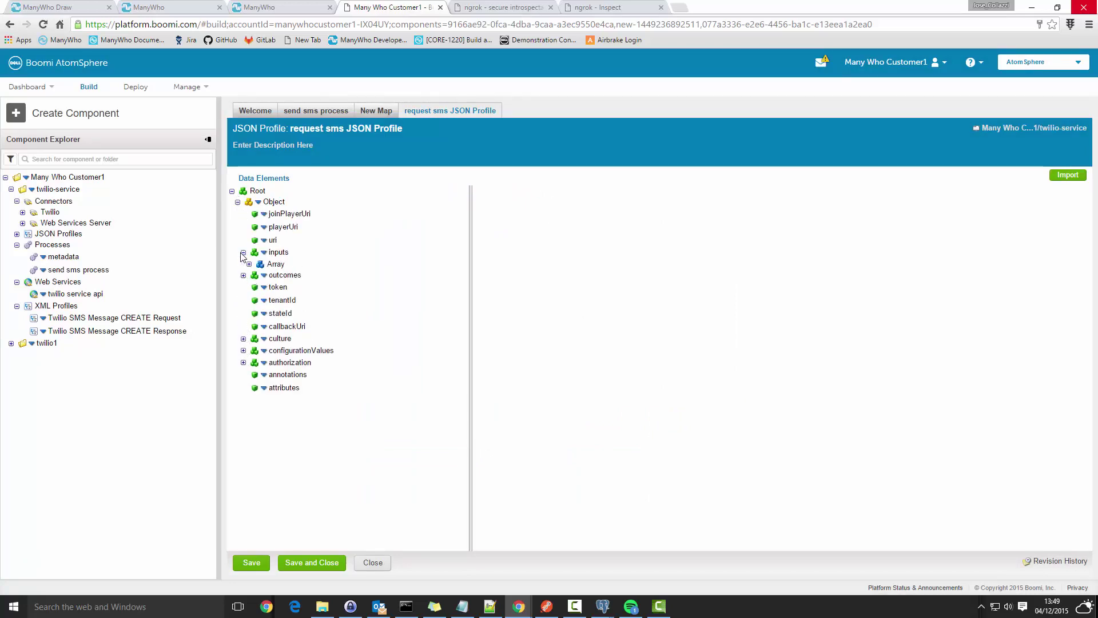
left_click(249, 265)
left_click(255, 275)
left_click(261, 287)
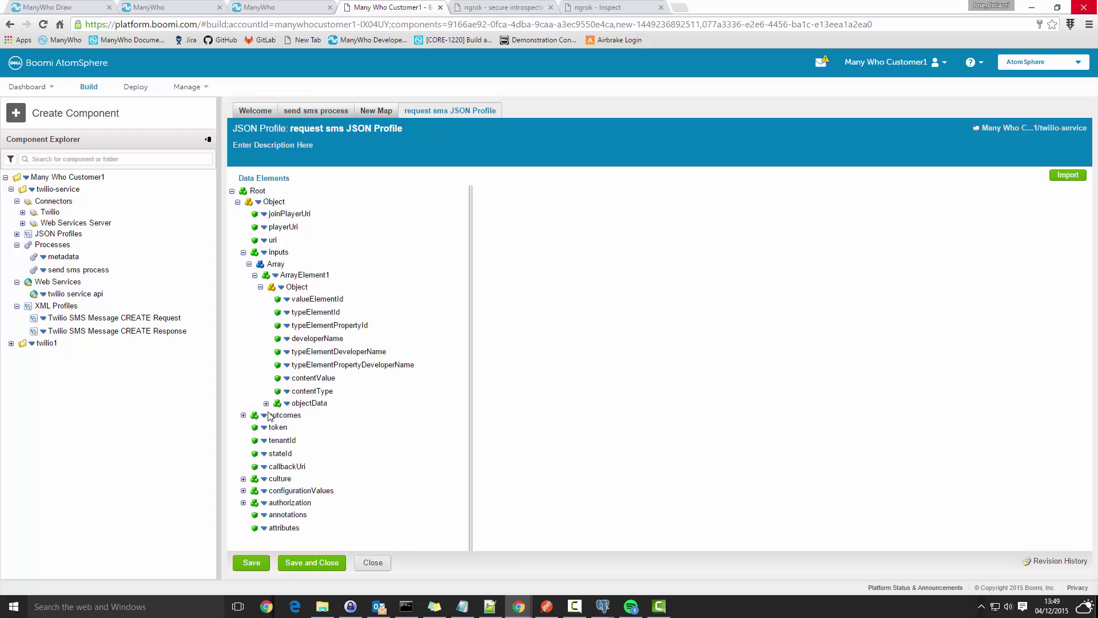
Expand objectData under inputs down to the array elements of its nested properties array
left_click(266, 404)
left_click(272, 426)
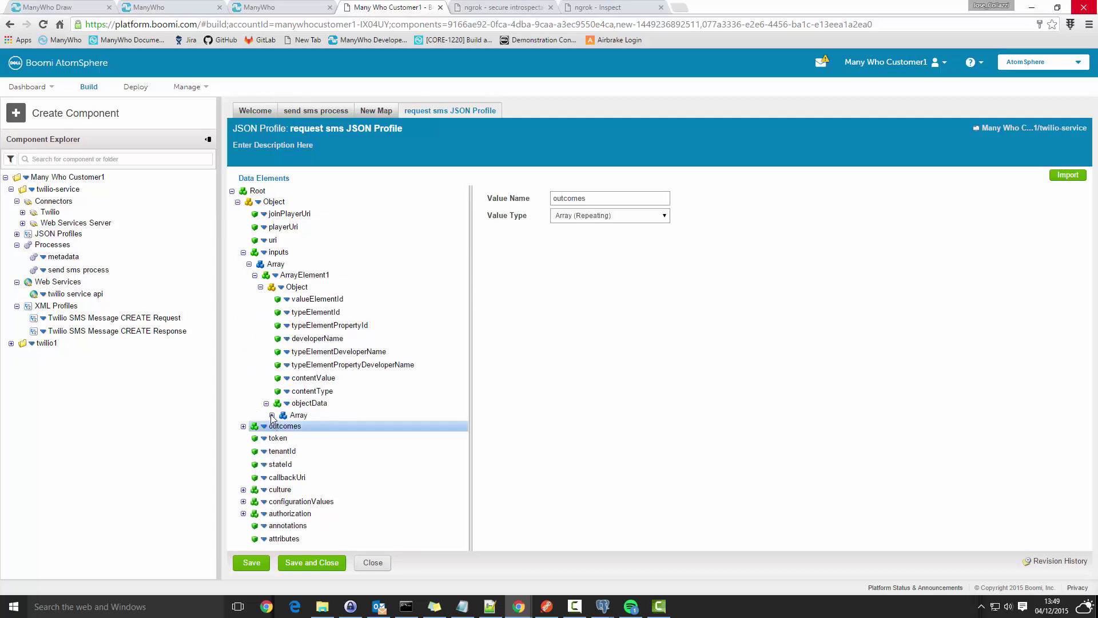
left_click(272, 415)
left_click(277, 426)
left_click(284, 439)
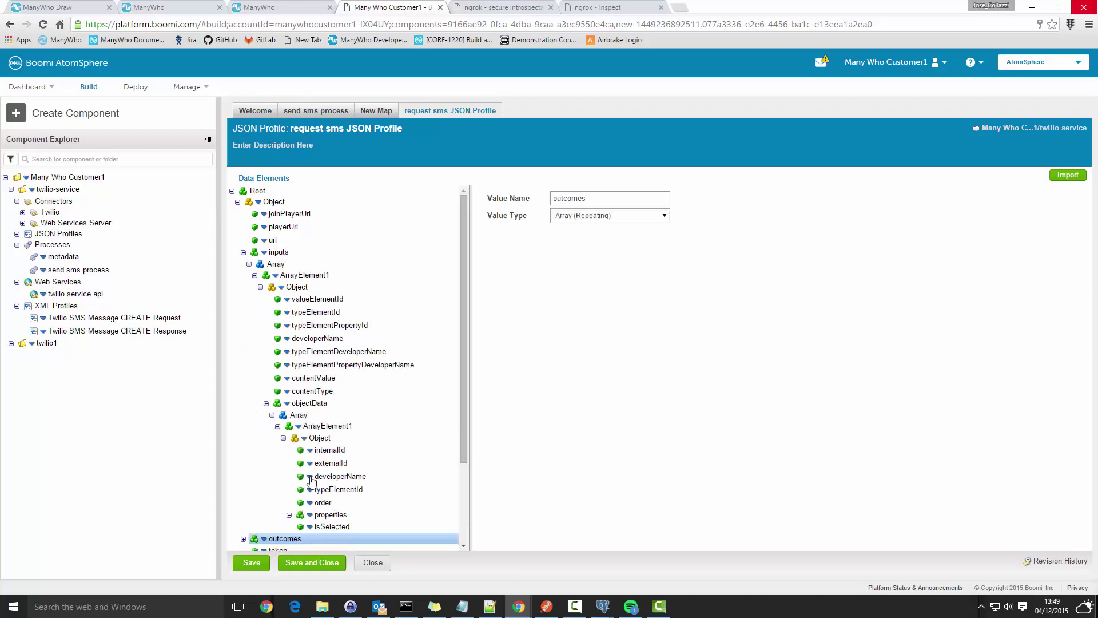
scroll(345, 428, "down", 2)
left_click(289, 414)
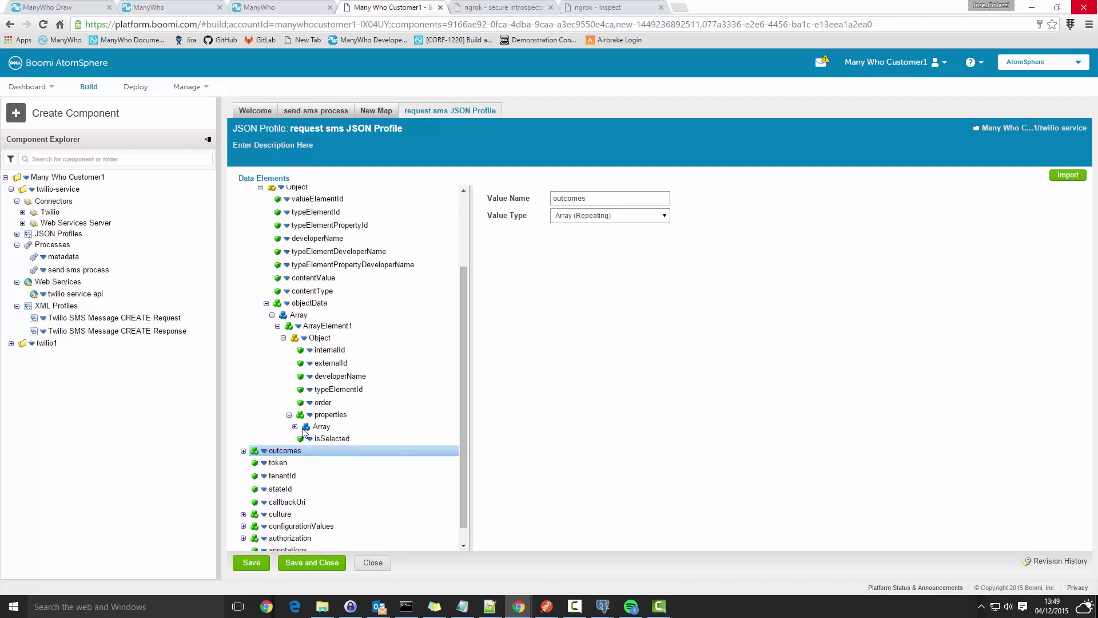
left_click(295, 426)
scroll(323, 438, "down", 1)
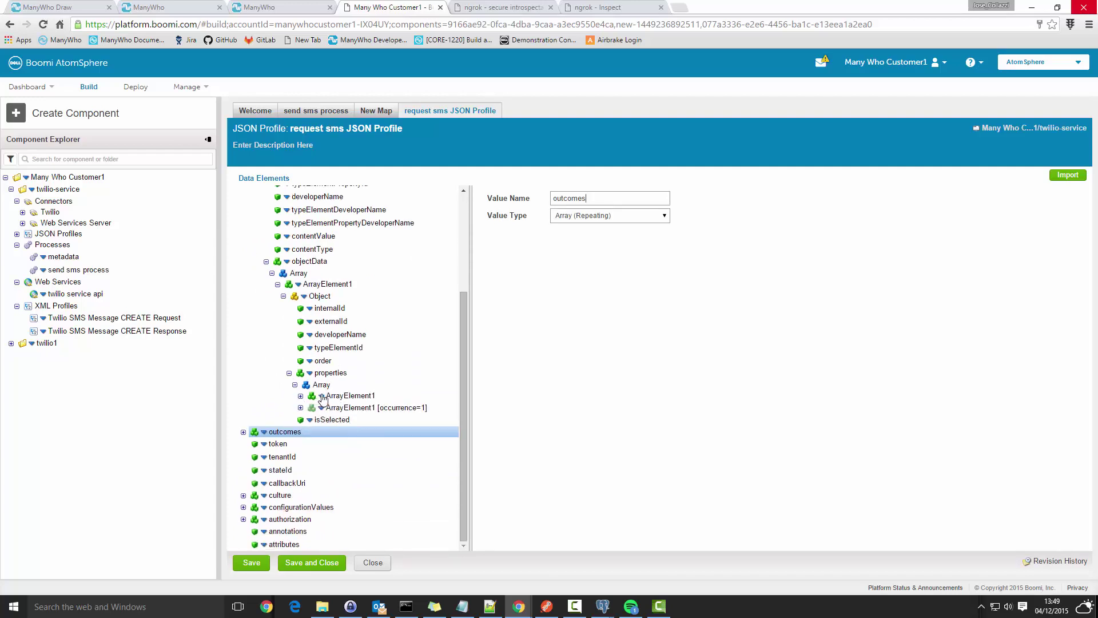
Add another identifier instance to the properties array's ArrayElement1, identified by occurrence 2
left_click(329, 396)
left_click(349, 407)
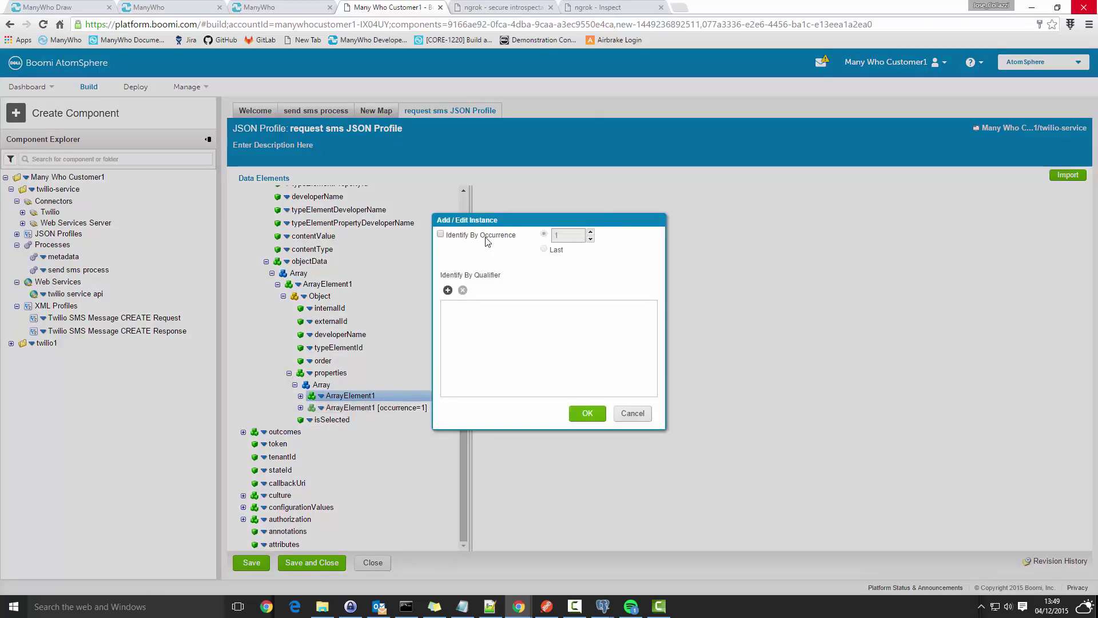
left_click(441, 234)
left_click(589, 413)
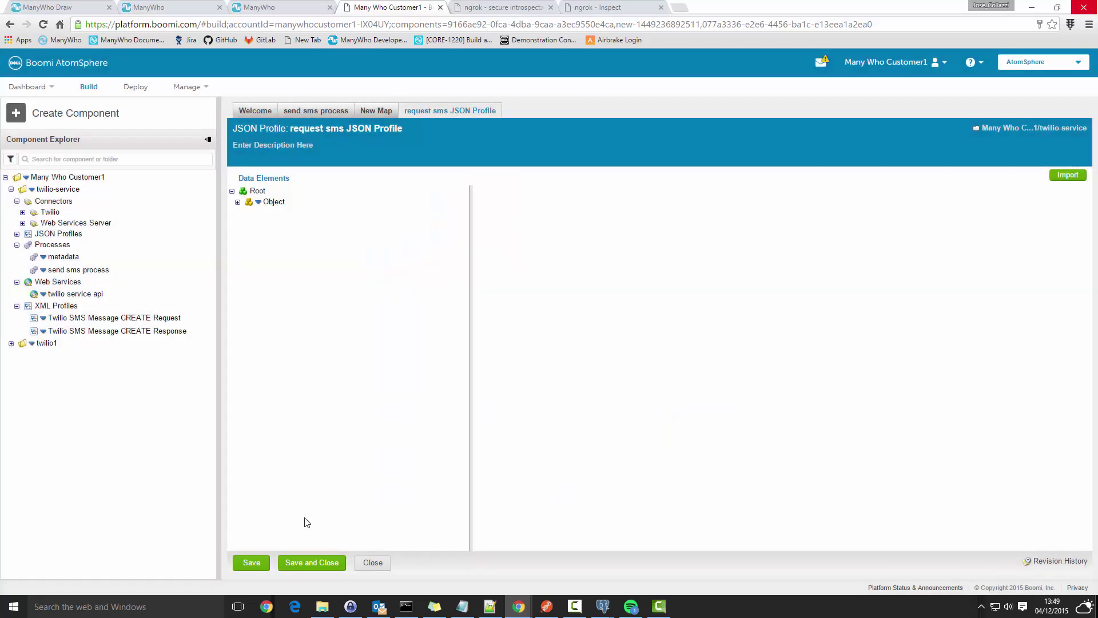
Expand the root Object again and open its inputs array down to the innermost Object's fields
left_click(238, 202)
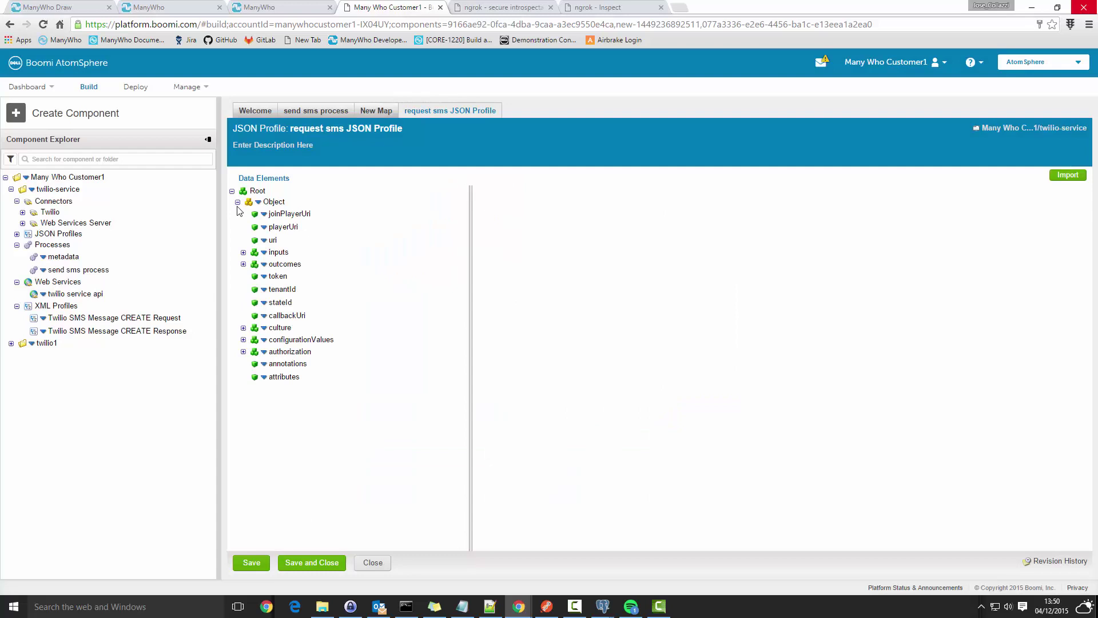
left_click(243, 253)
left_click(249, 264)
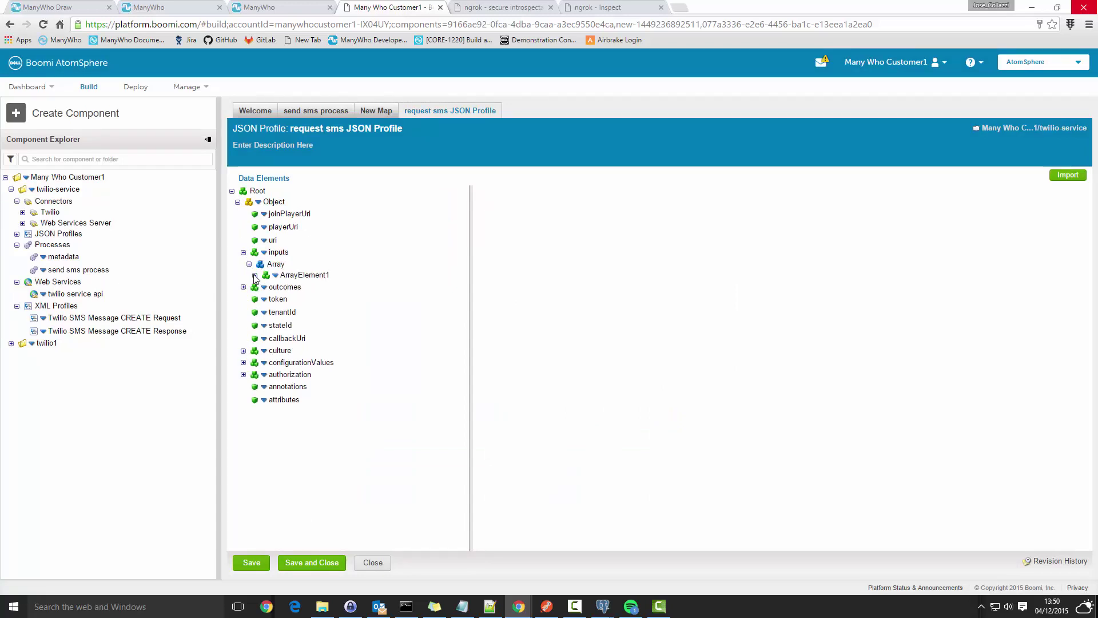
left_click(255, 275)
left_click(261, 288)
Expand objectData again down to the ArrayElement1 entries of the properties array
left_click(267, 403)
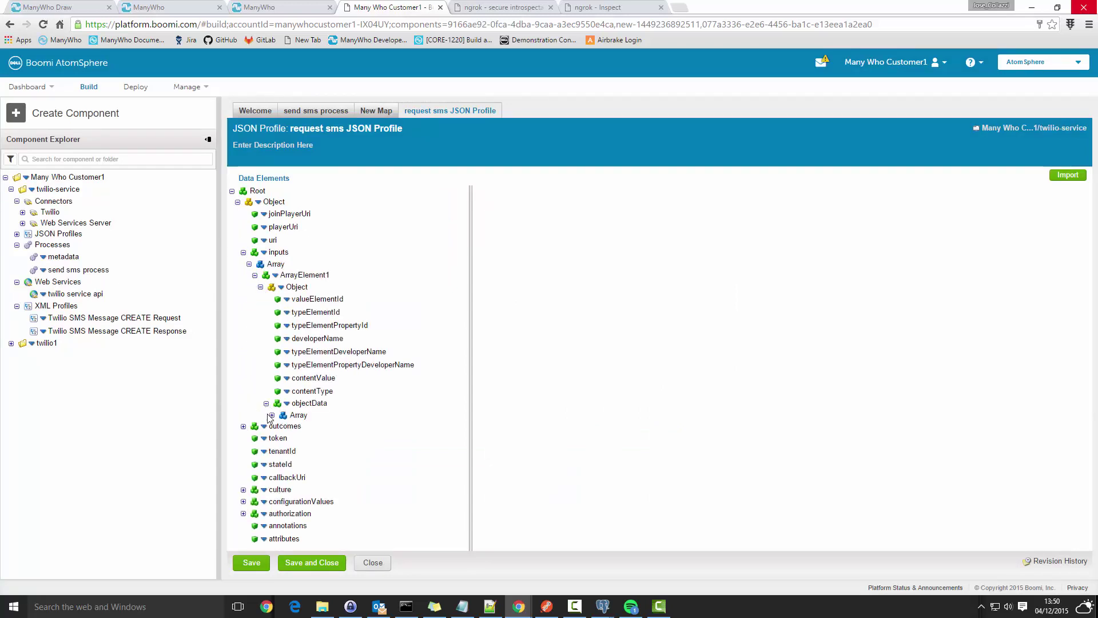
left_click(272, 415)
left_click(277, 426)
left_click(284, 438)
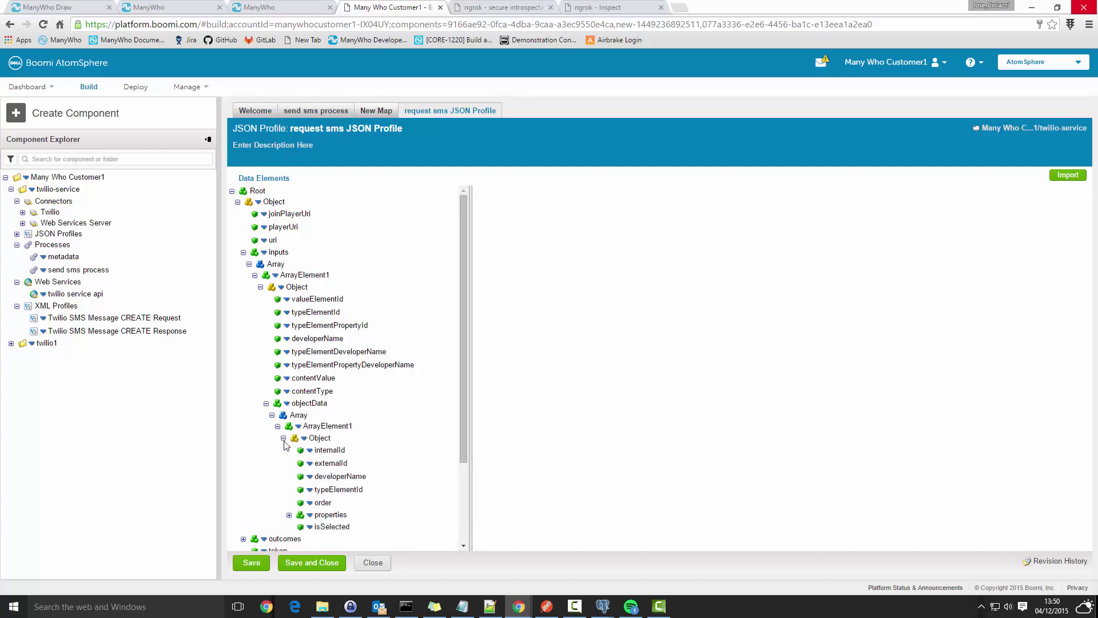
scroll(306, 473, "down", 2)
left_click(289, 415)
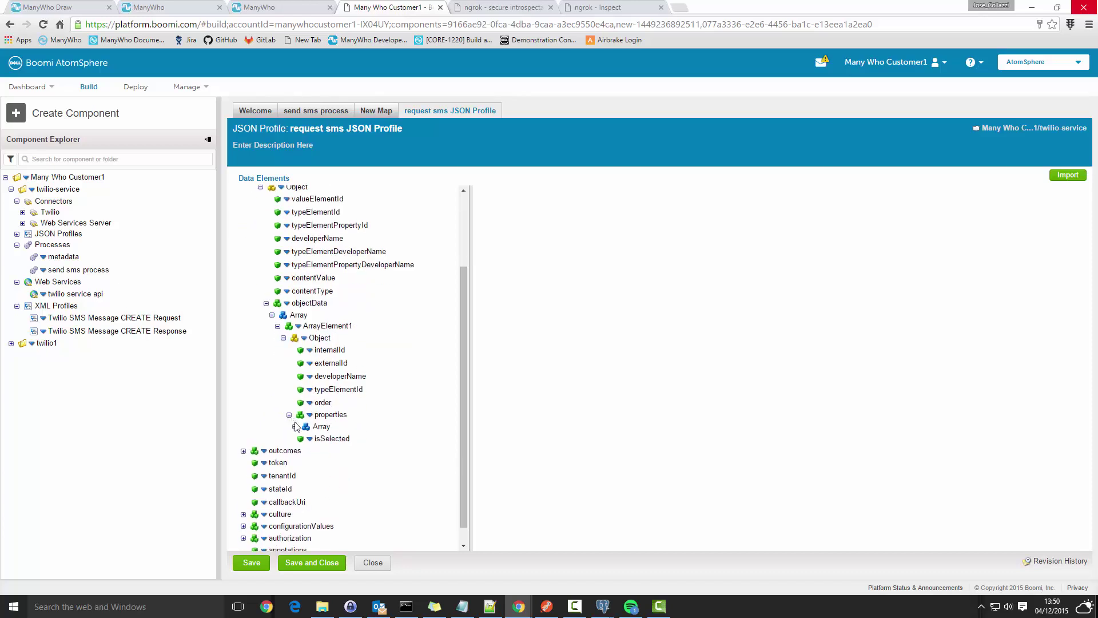
left_click(295, 427)
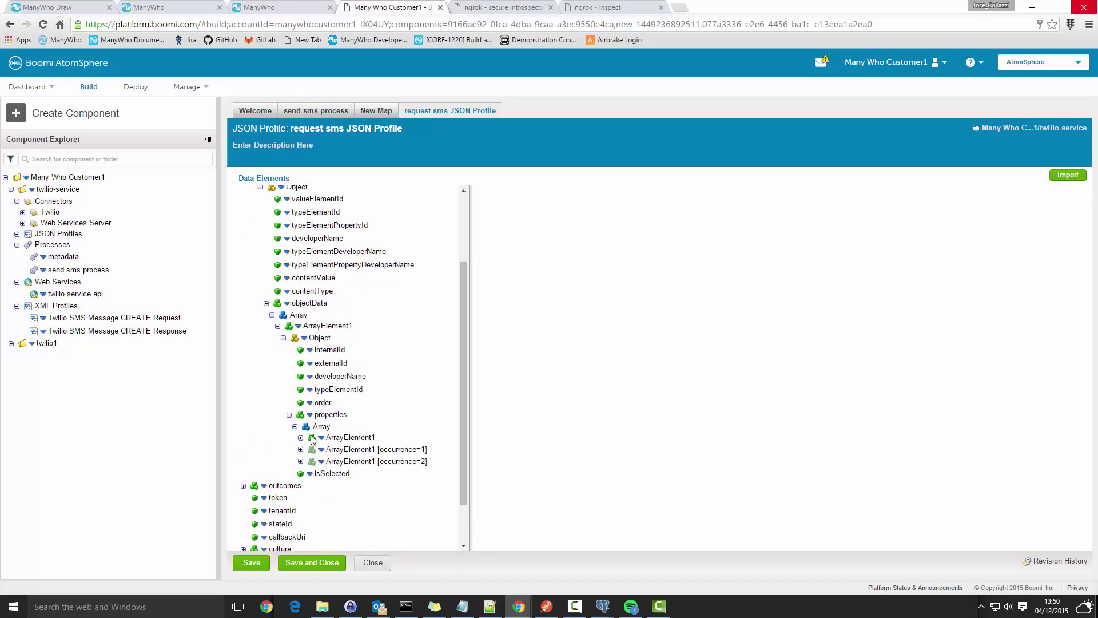
Add an identifier instance for occurrence 3 to the properties array's ArrayElement1, and save and close the JSON profile
left_click(320, 438)
left_click(358, 450)
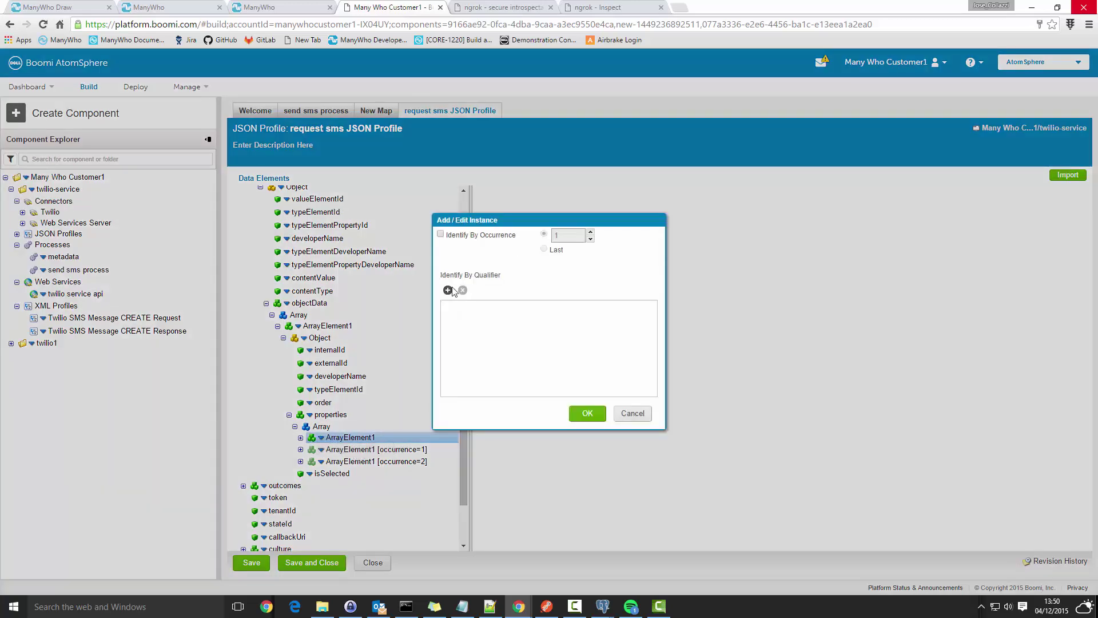
left_click(443, 235)
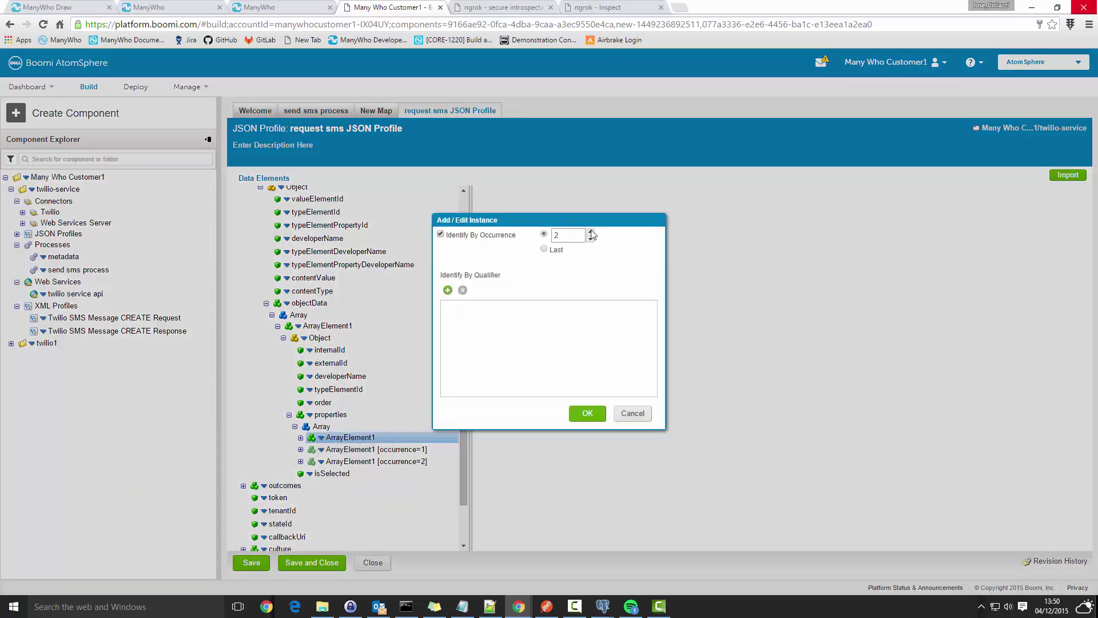
left_click(589, 414)
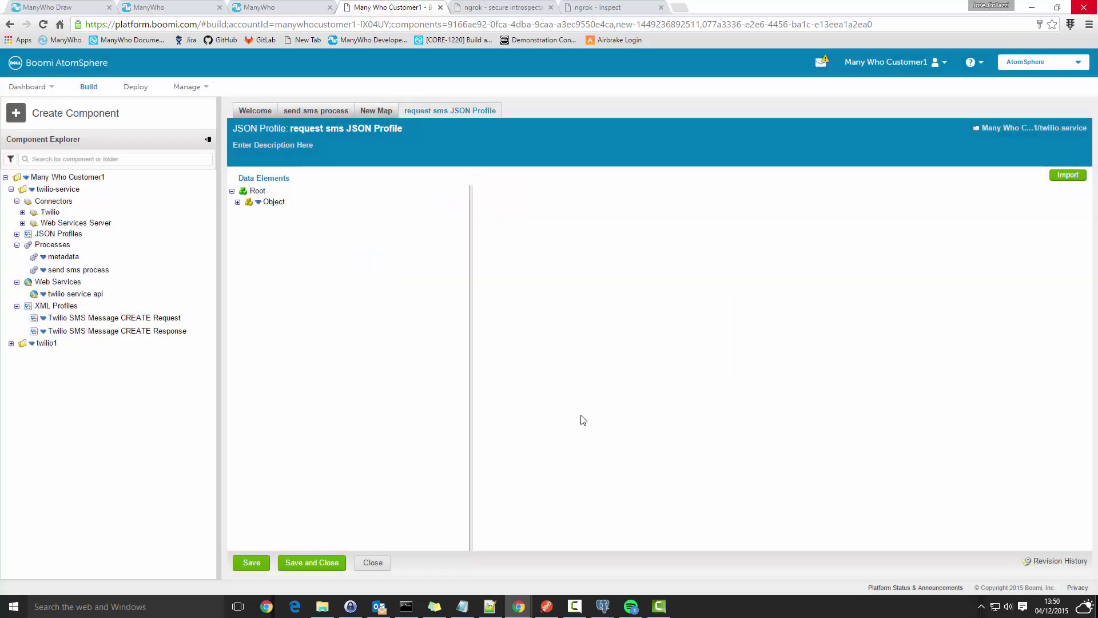
left_click(335, 563)
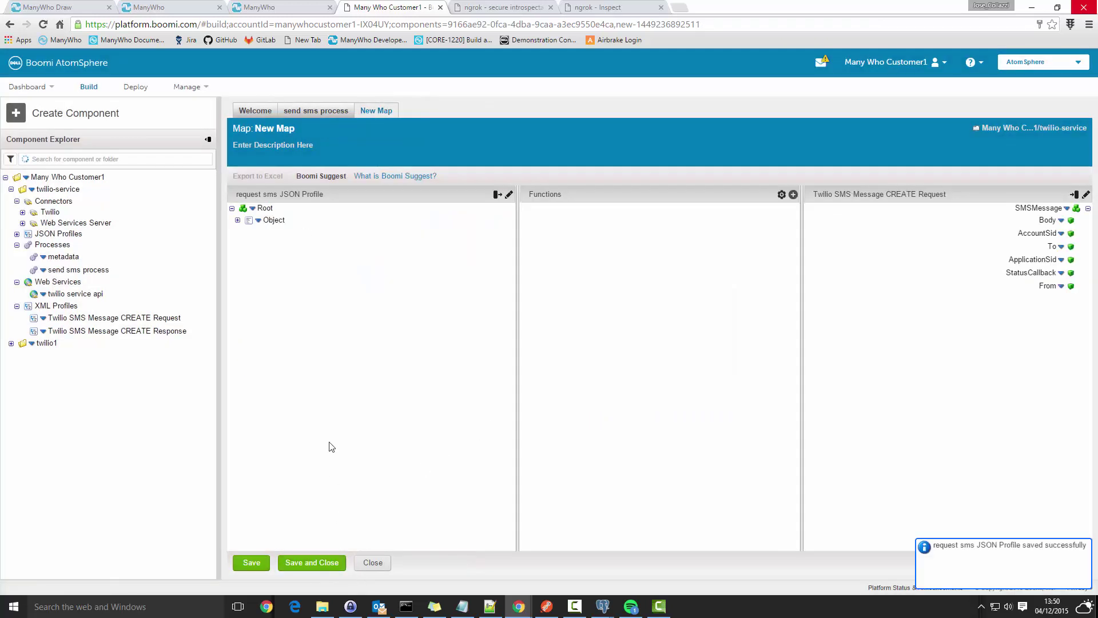
In the map's source profile, expand the root Object and the inputs array down to ArrayElement1's Object fields
left_click(237, 220)
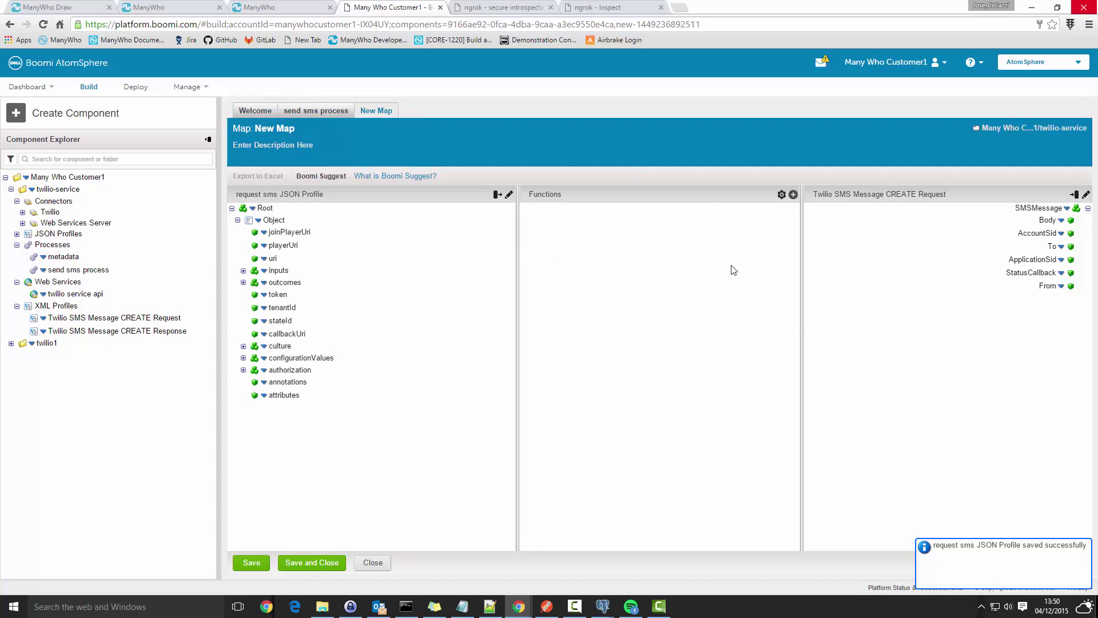
left_click(243, 271)
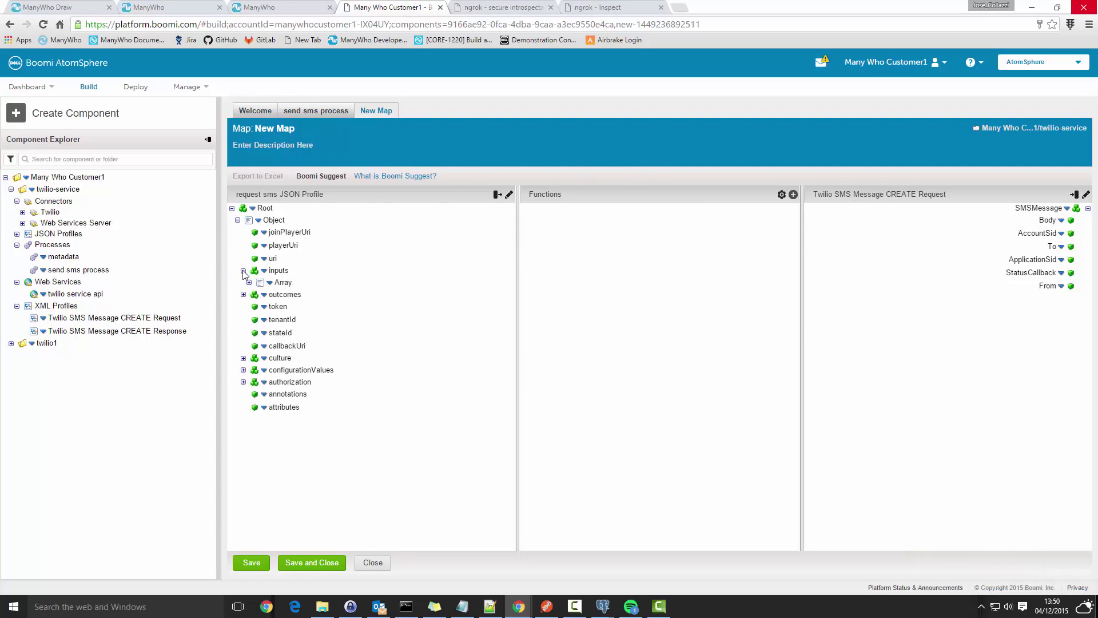
left_click(248, 283)
left_click(254, 295)
left_click(260, 307)
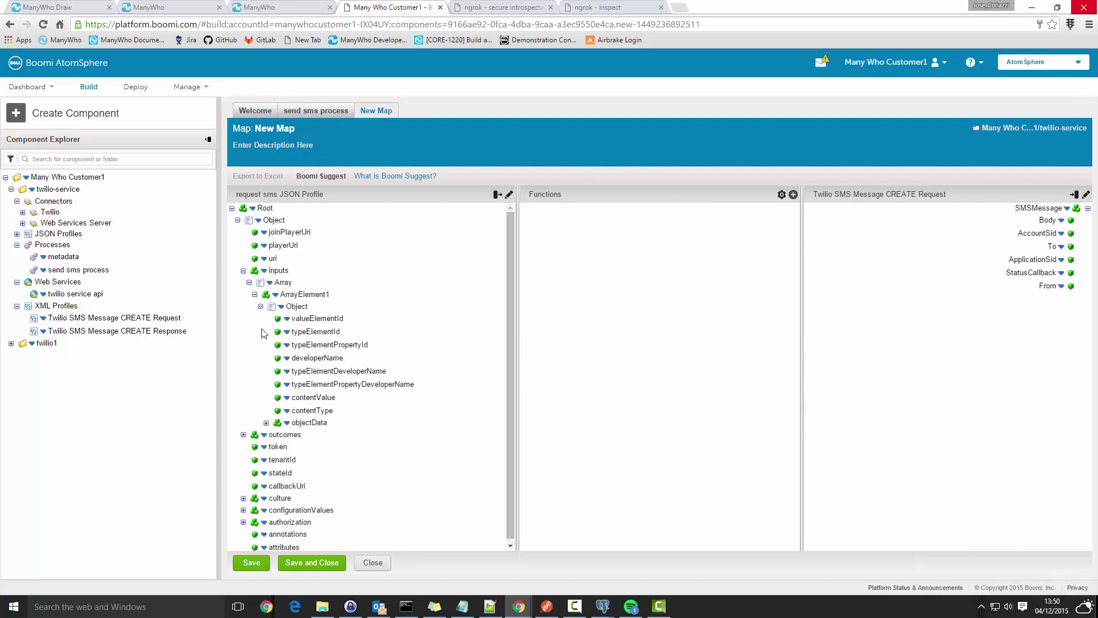
Expand objectData in the map's source down to the ArrayElement1 instances of the properties array
left_click(266, 423)
left_click(271, 434)
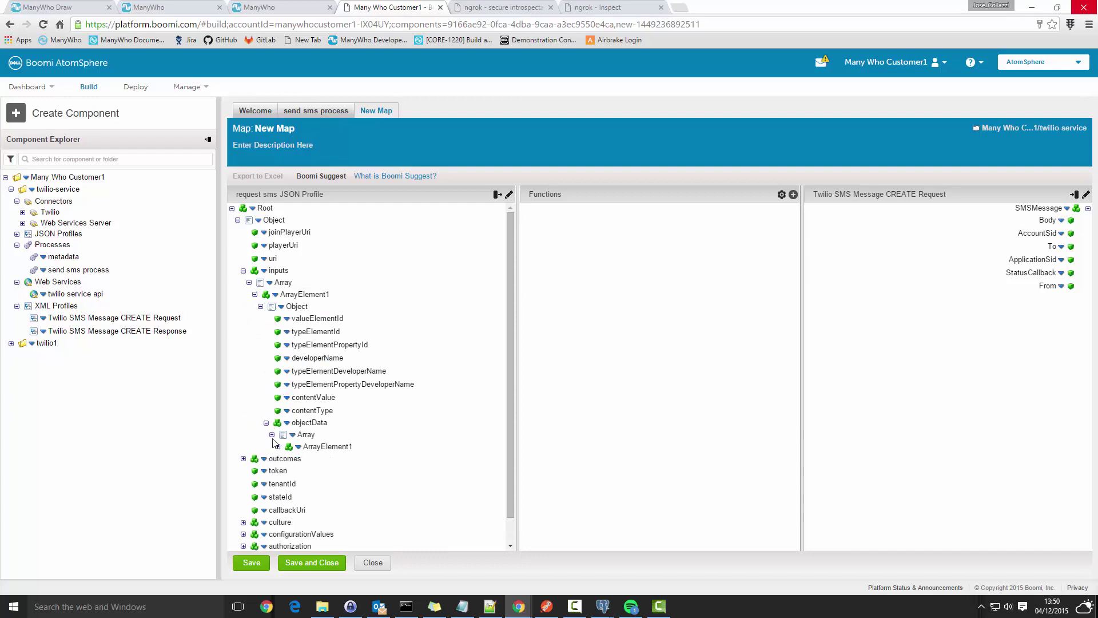
left_click(277, 447)
left_click(283, 459)
scroll(286, 457, "down", 3)
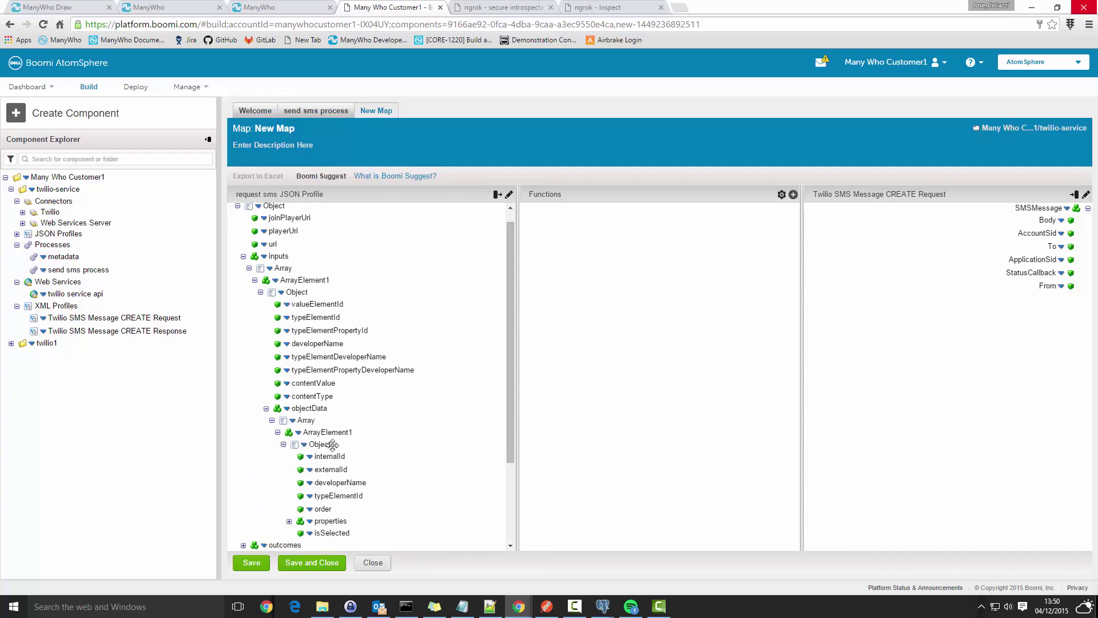
left_click(289, 407)
left_click(295, 420)
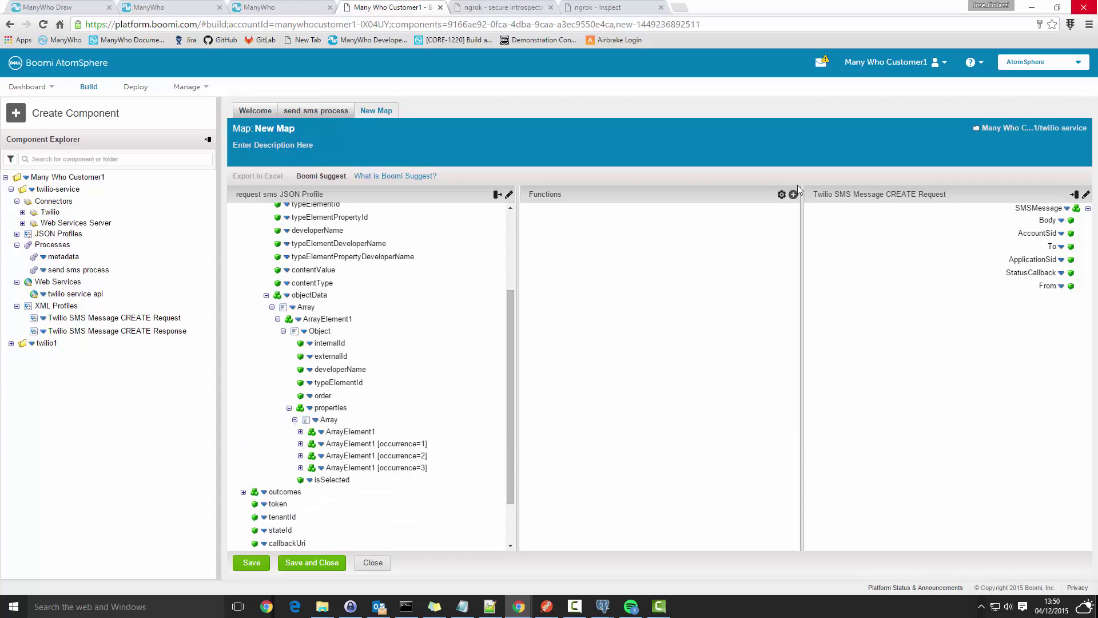
Expand ArrayElement1 [occurrence=1] in the map's source down to its Object's fields
left_click(301, 444)
left_click(306, 456)
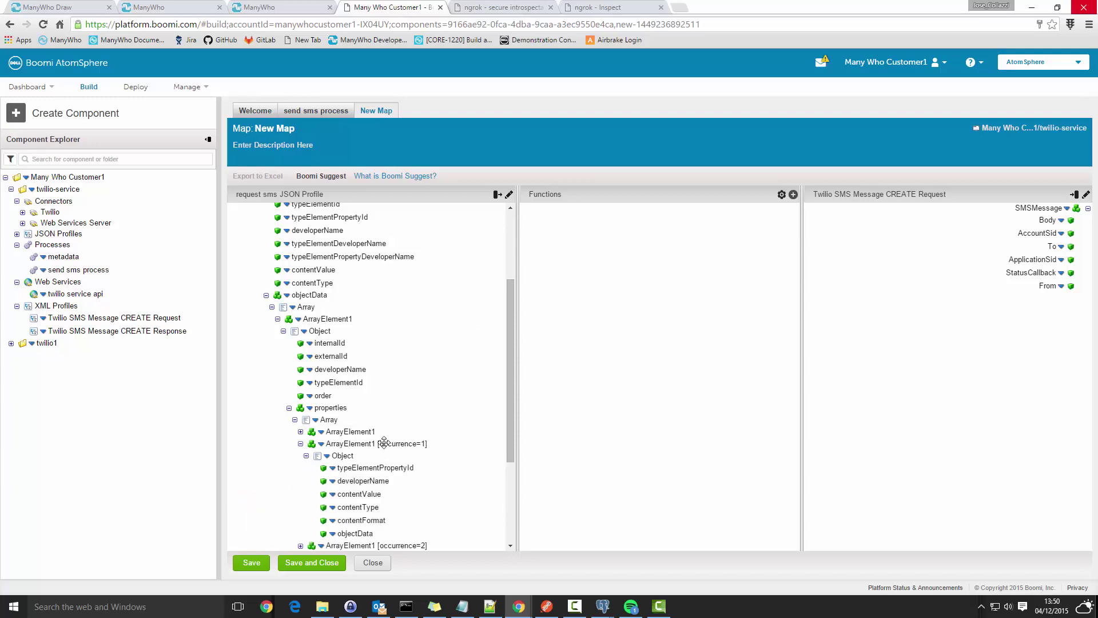
scroll(388, 449, "down", 3)
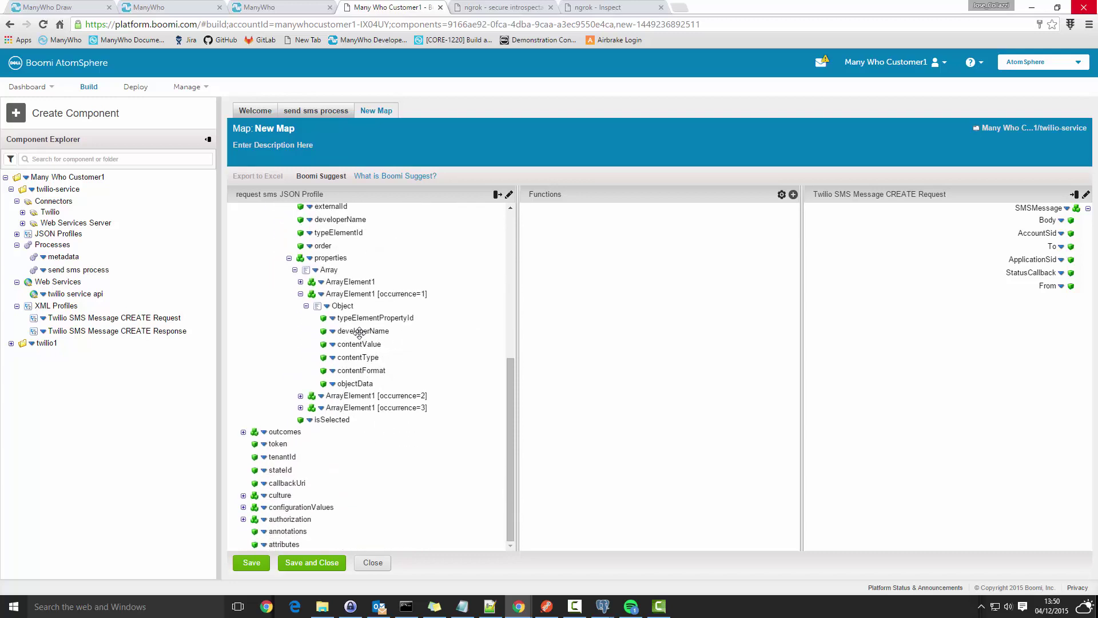
Add a Scripting function from the Custom Scripting category to the map's functions
left_click(793, 195)
left_click(520, 207)
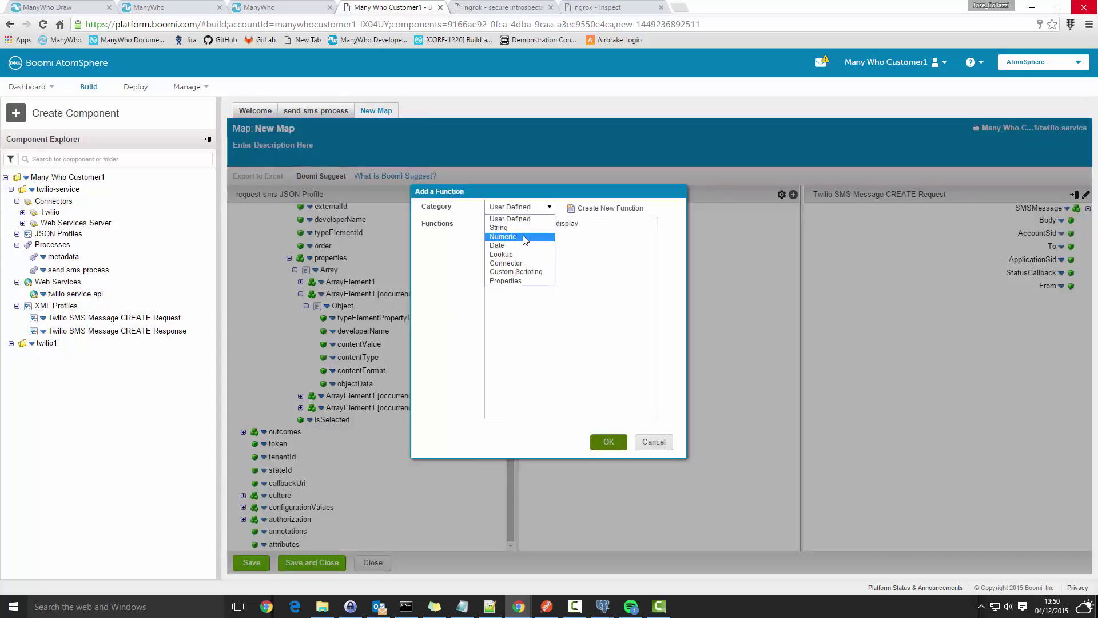
left_click(548, 272)
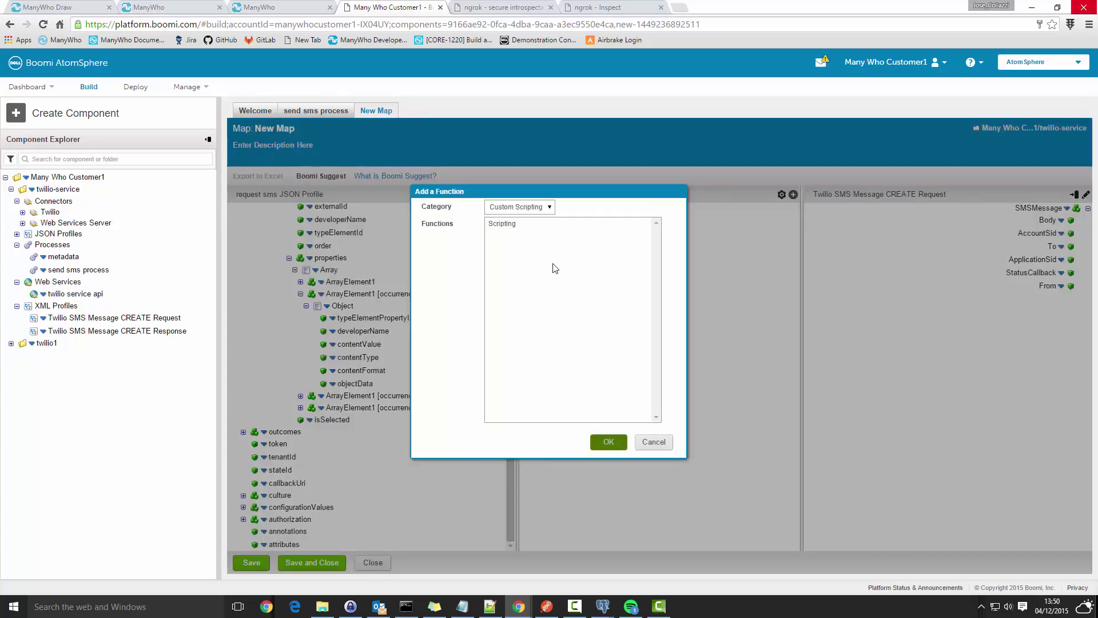
left_click(512, 225)
left_click(610, 442)
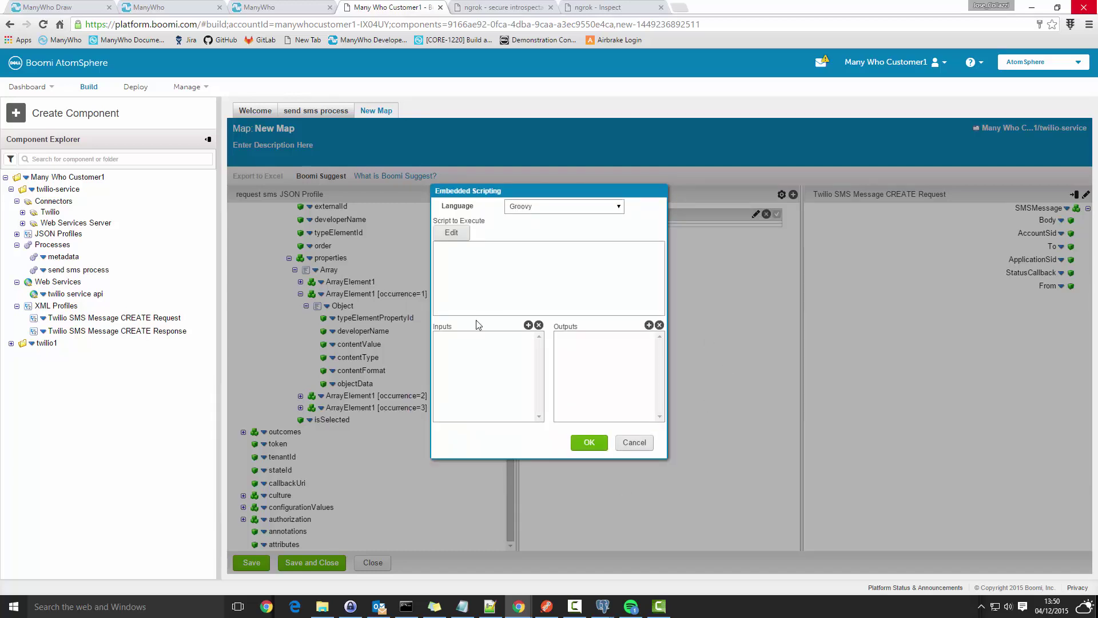
Add the Character inputs developerName1 and contentValue1 to the embedded script
left_click(528, 325)
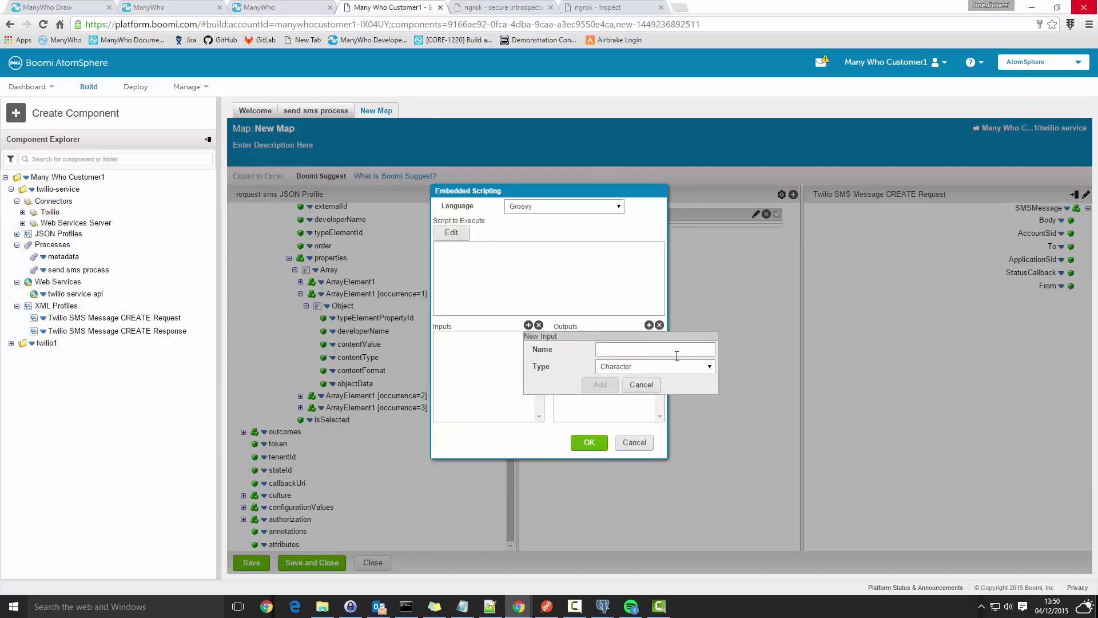
type("developerName1")
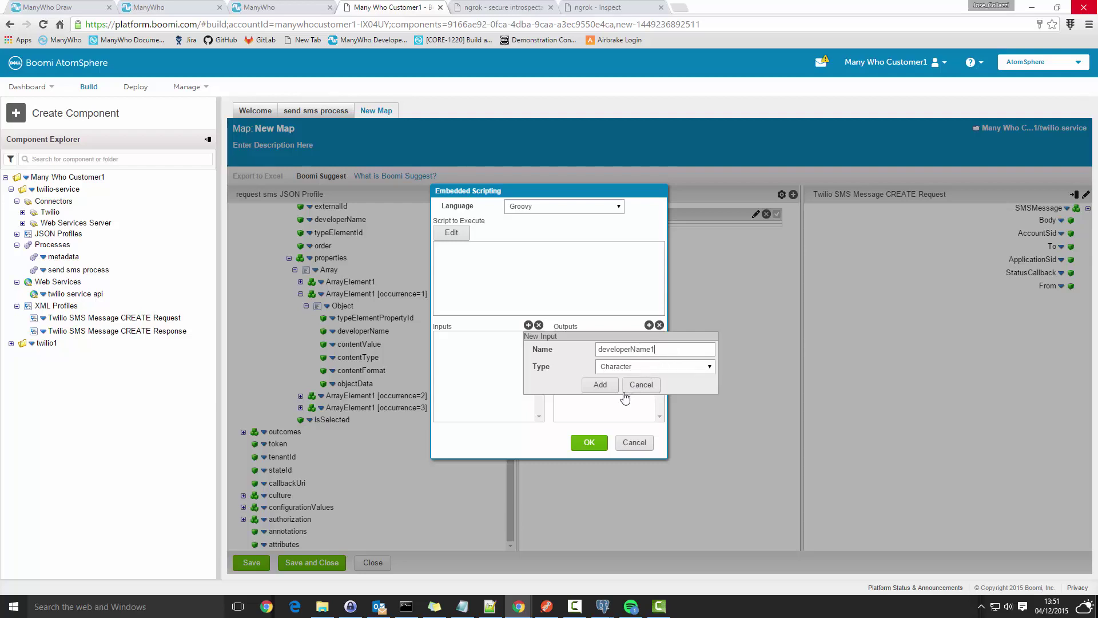
left_click(600, 384)
left_click(529, 325)
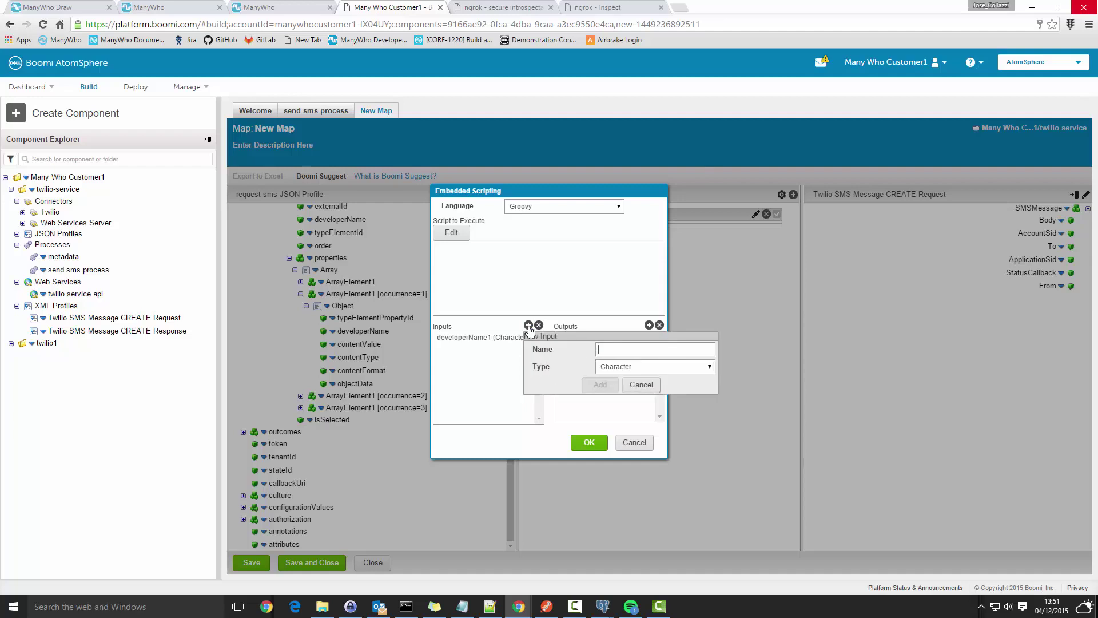
type("conet")
left_click(600, 384)
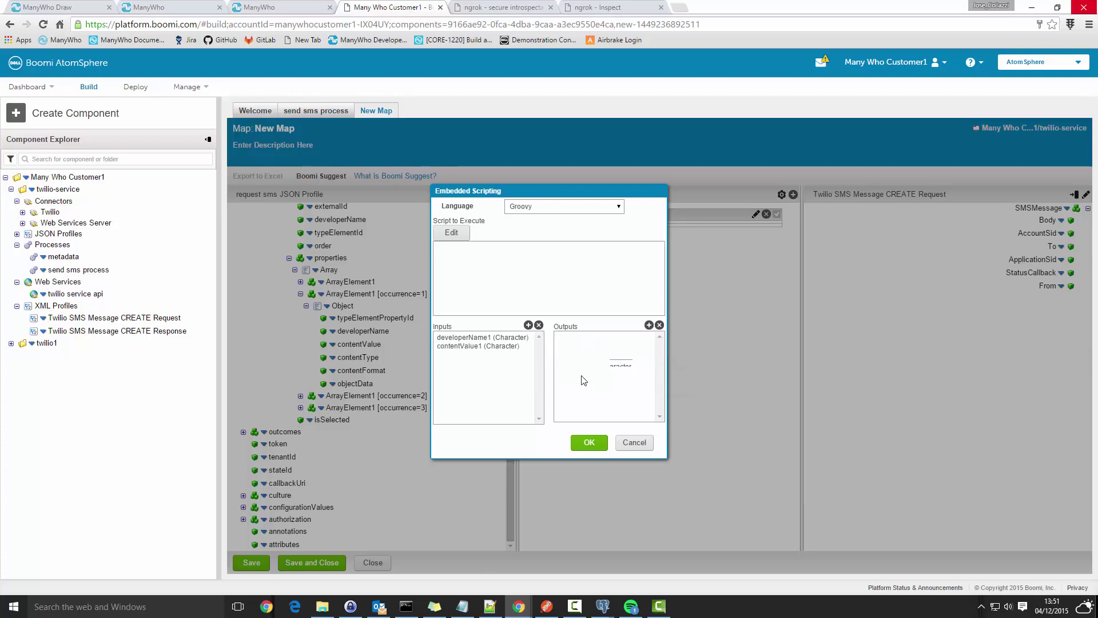
Add the Character inputs developerName2 and contentValue2 to the embedded script
left_click(529, 325)
type("developerName2")
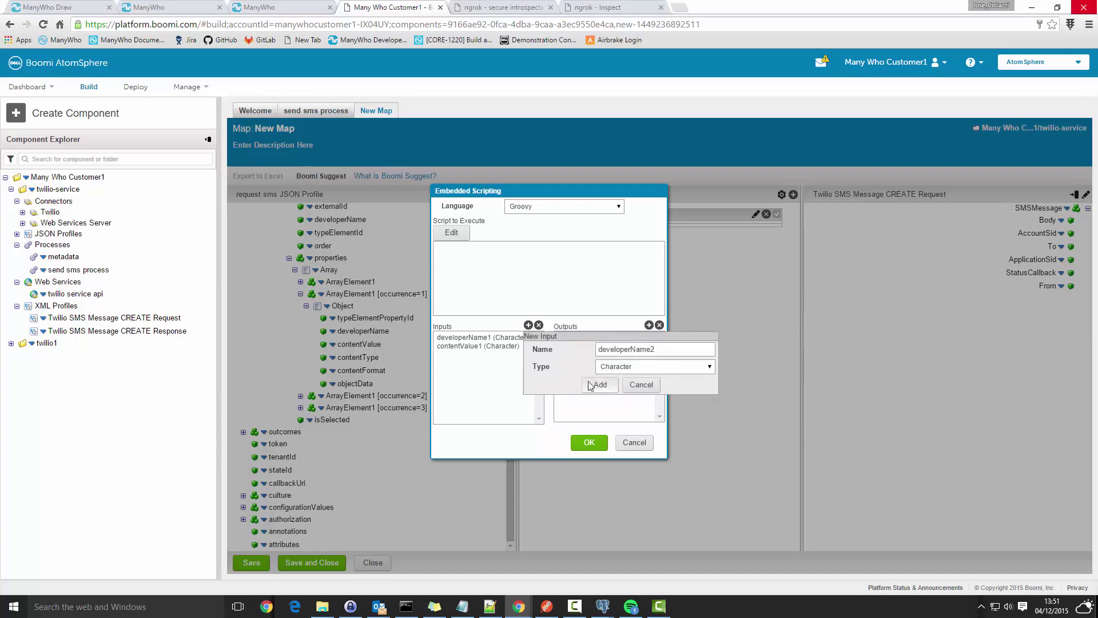
left_click(600, 385)
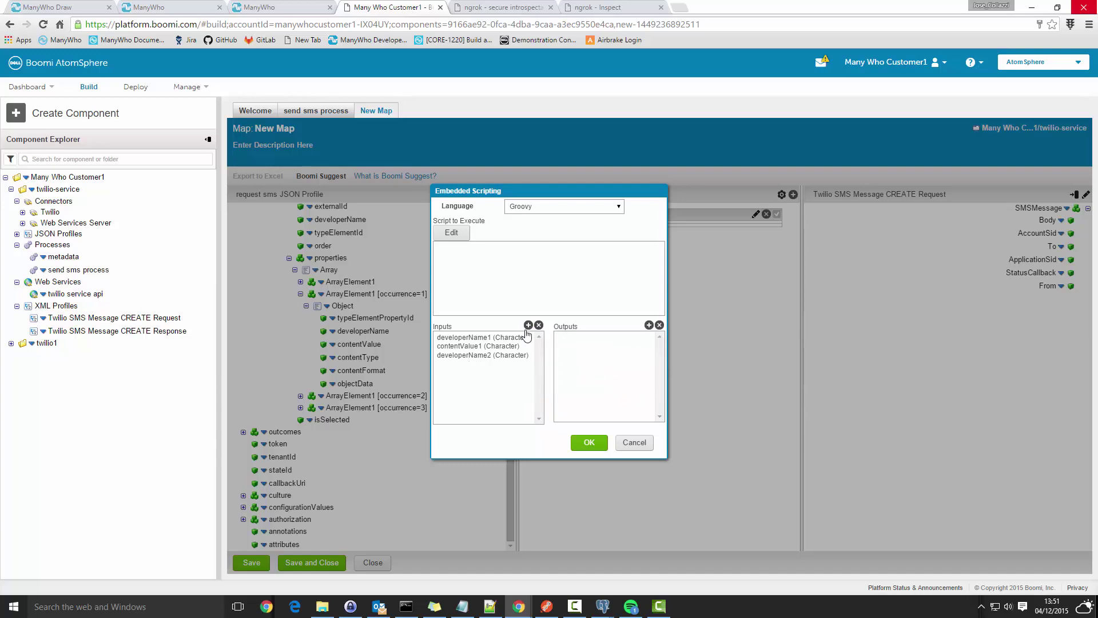
left_click(529, 325)
type("conte")
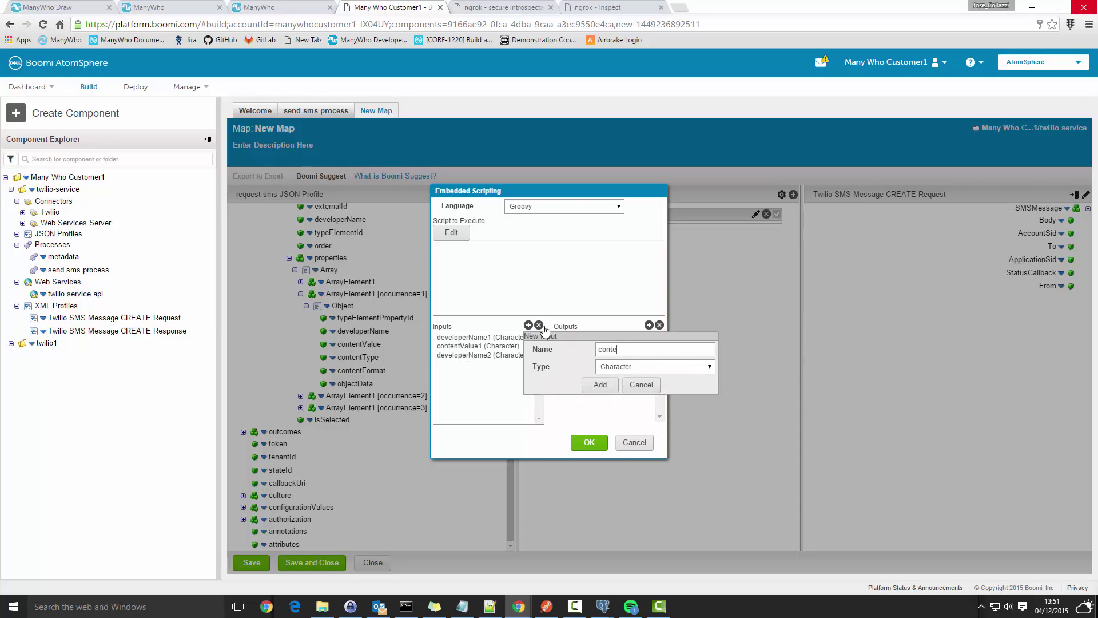
type("ntValue2")
left_click(591, 385)
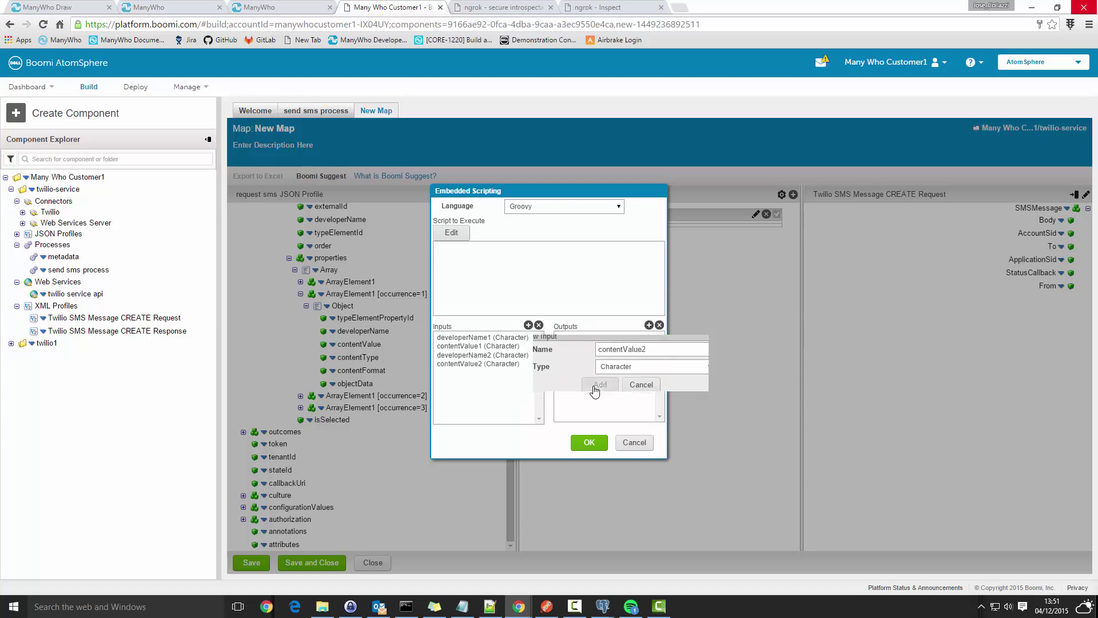
Add the Character inputs developerName3 and contentValue3 to the embedded script
left_click(528, 325)
type("developerName3")
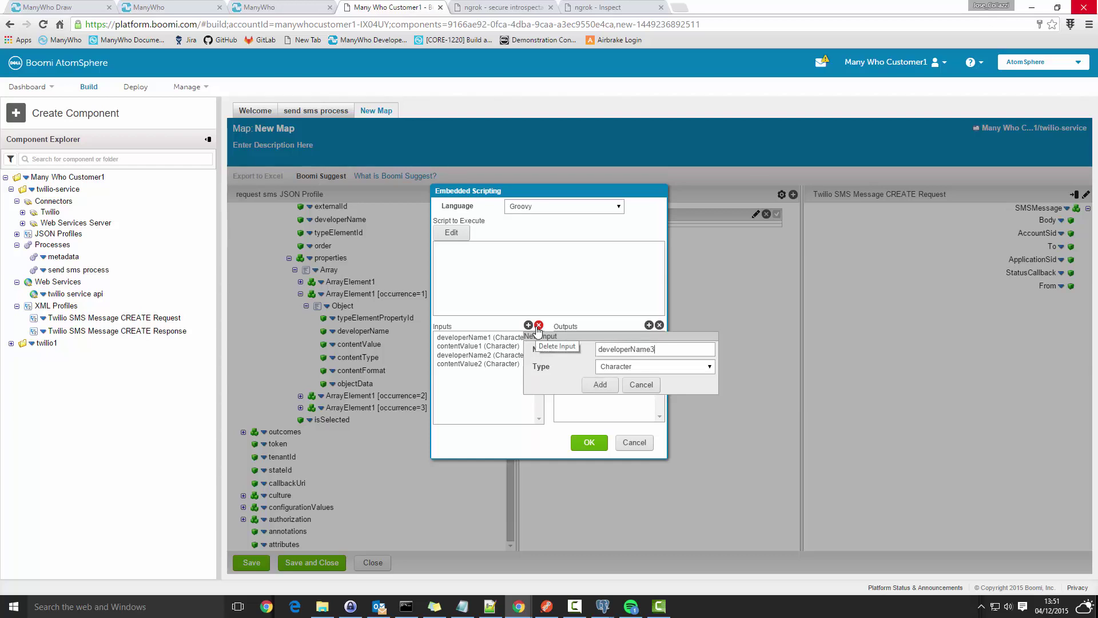
left_click(600, 385)
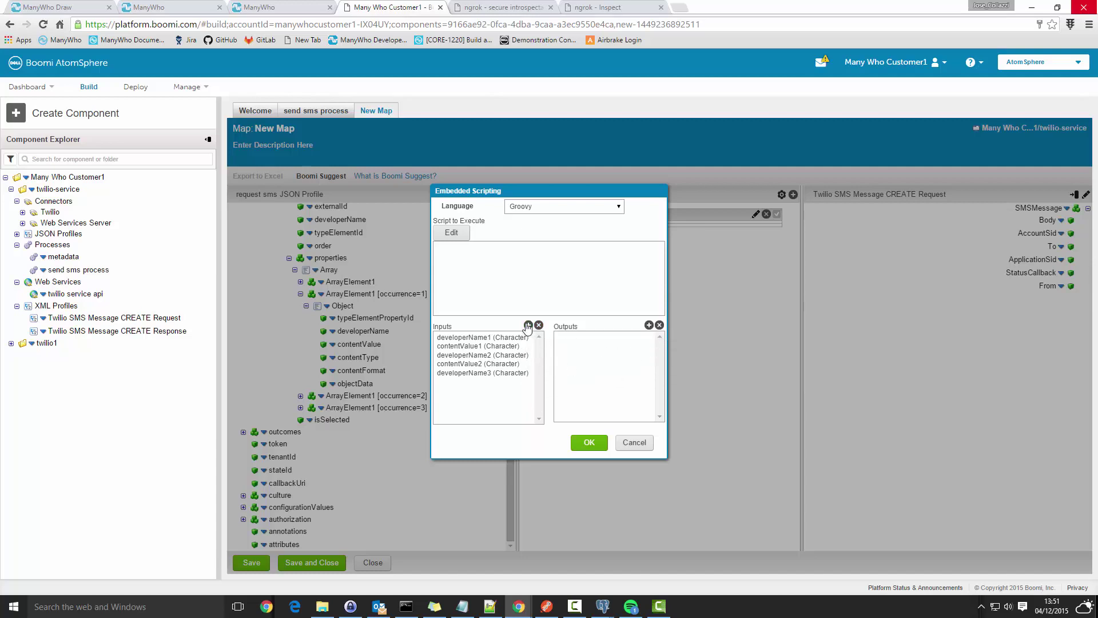
left_click(527, 325)
type("contentValue3")
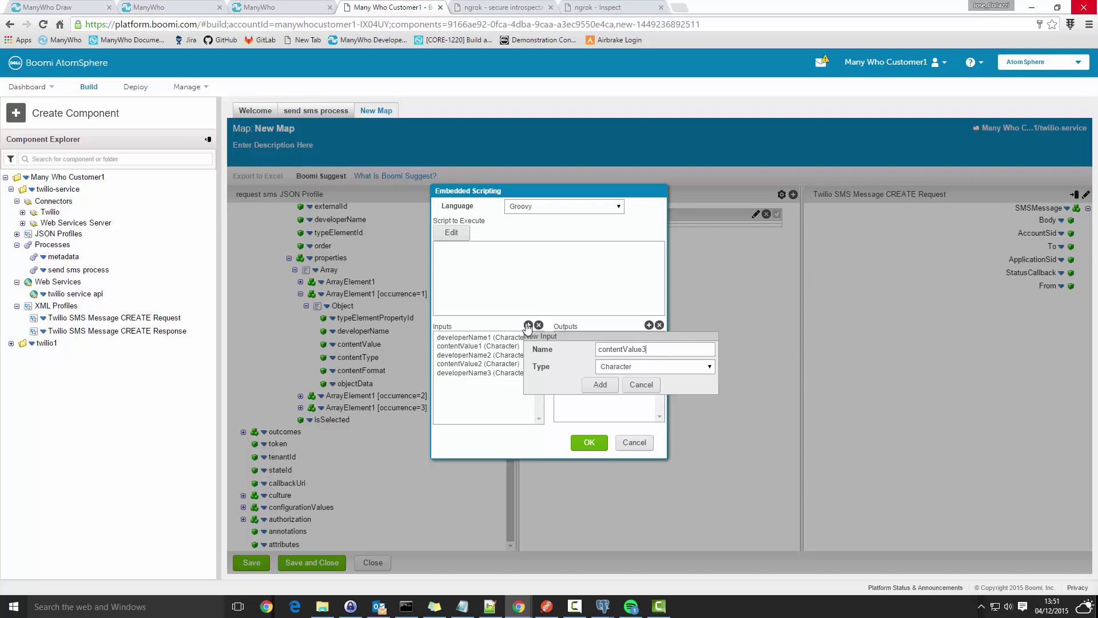
left_click(600, 385)
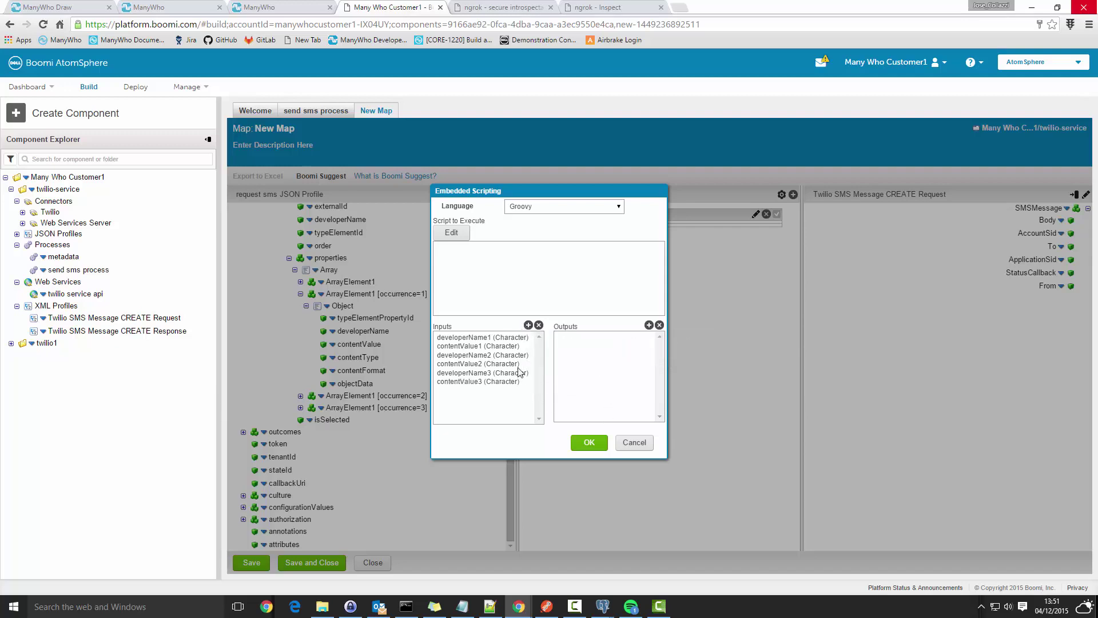
Add the outputs From, To and Body to the embedded script
left_click(650, 326)
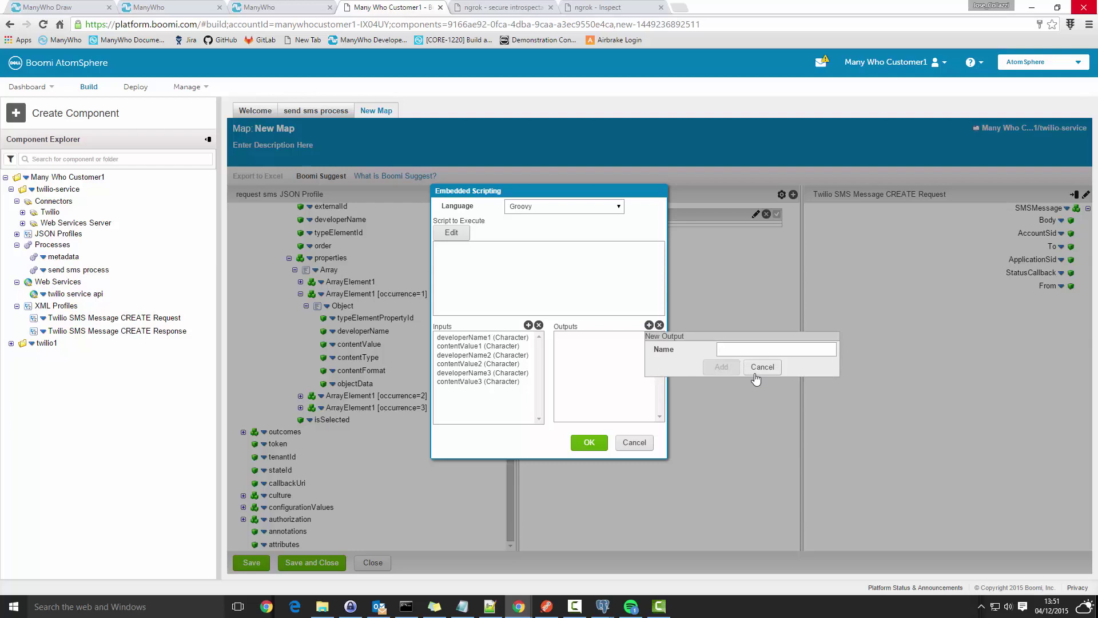
type("From")
left_click(710, 367)
left_click(649, 326)
type("To")
key("Return")
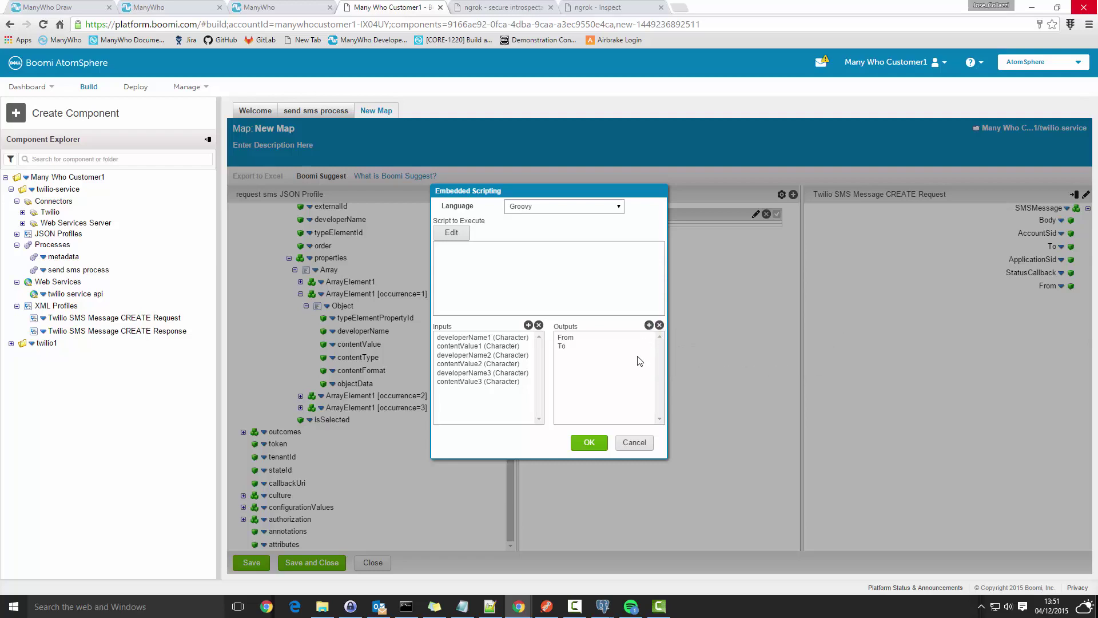
left_click(648, 325)
type("B")
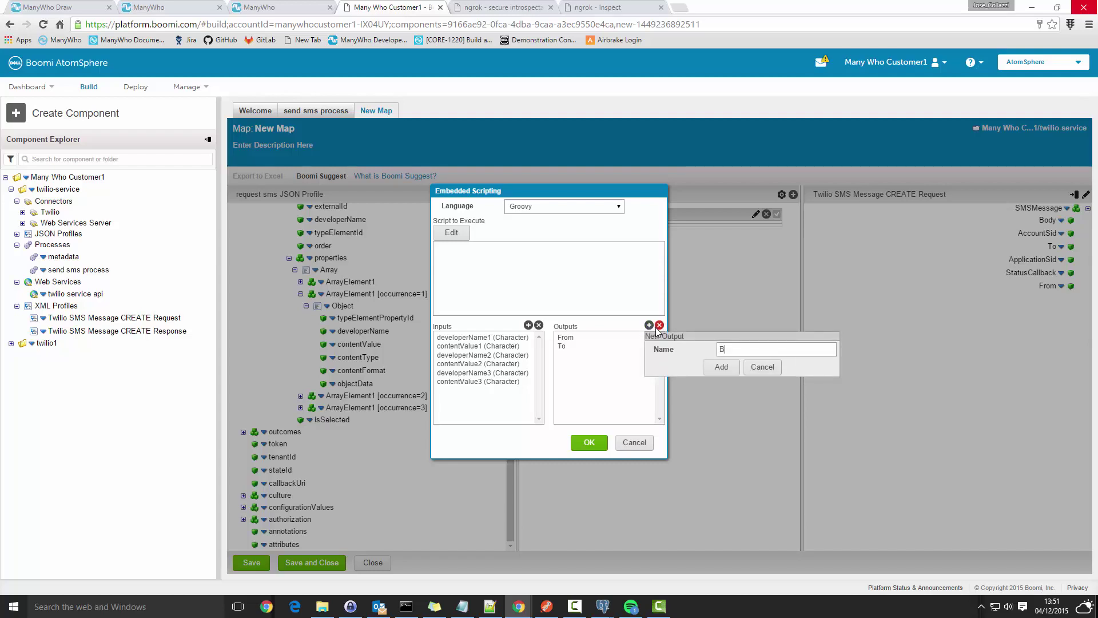
type("ody")
left_click(722, 367)
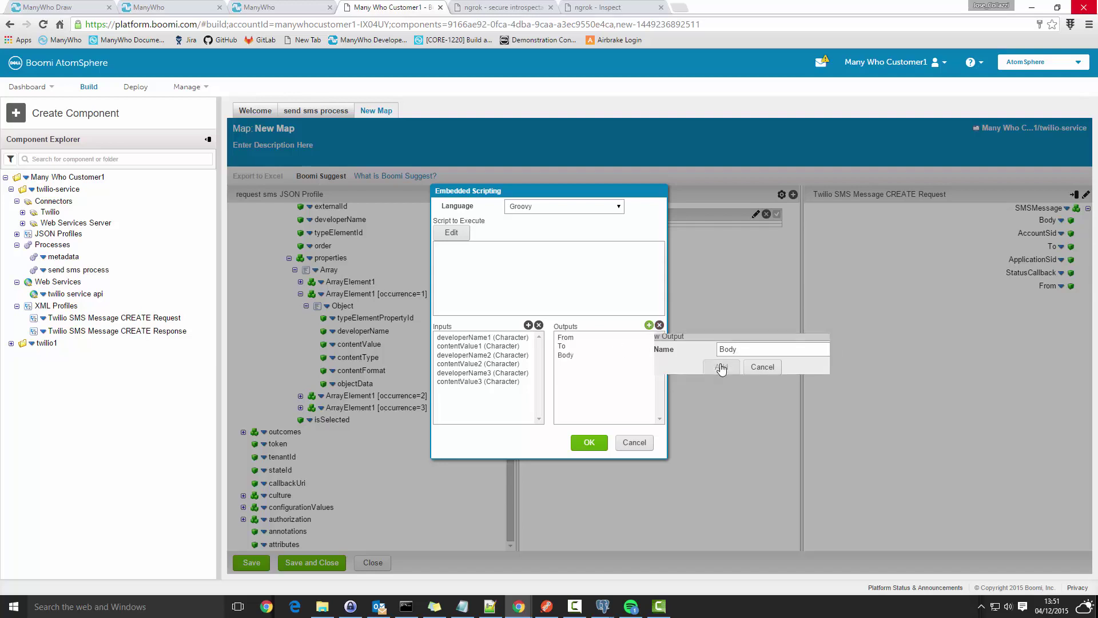
Write a JavaScript script storing each contentValue in an array under its developerName and assigning Body, To and From from it, leaving input defaults empty
left_click(570, 213)
left_click(551, 230)
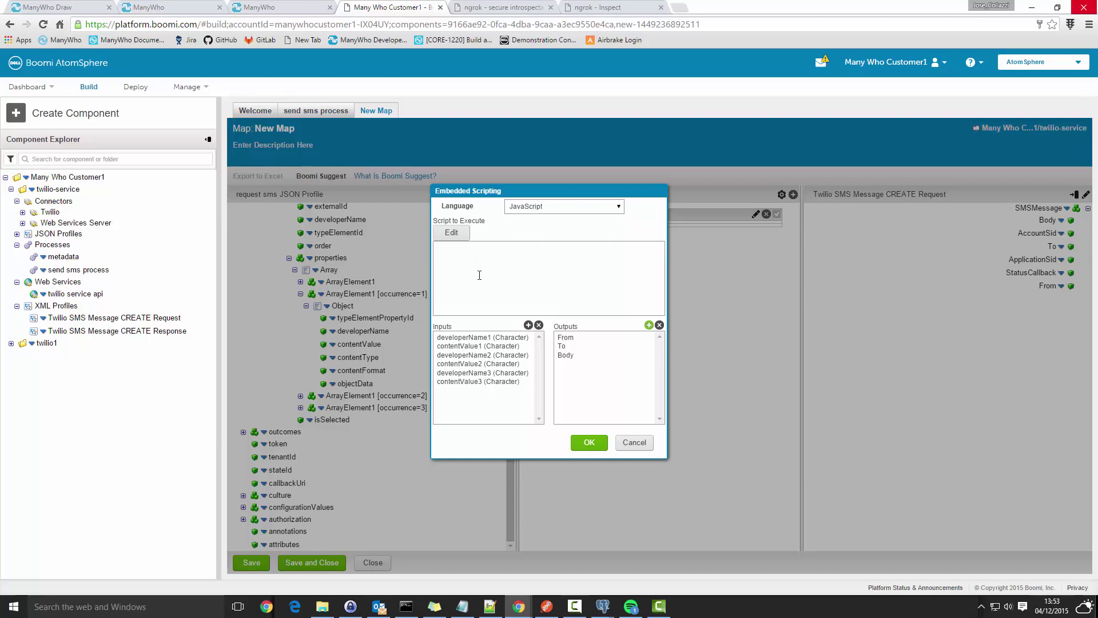
type("array = Array(); array[developerName1] = contentValue1; array[developerName2] = contentValue2; array[developerName3] = contentValue3;  Body = array['Body']; To = array['To']; From = array['From'];")
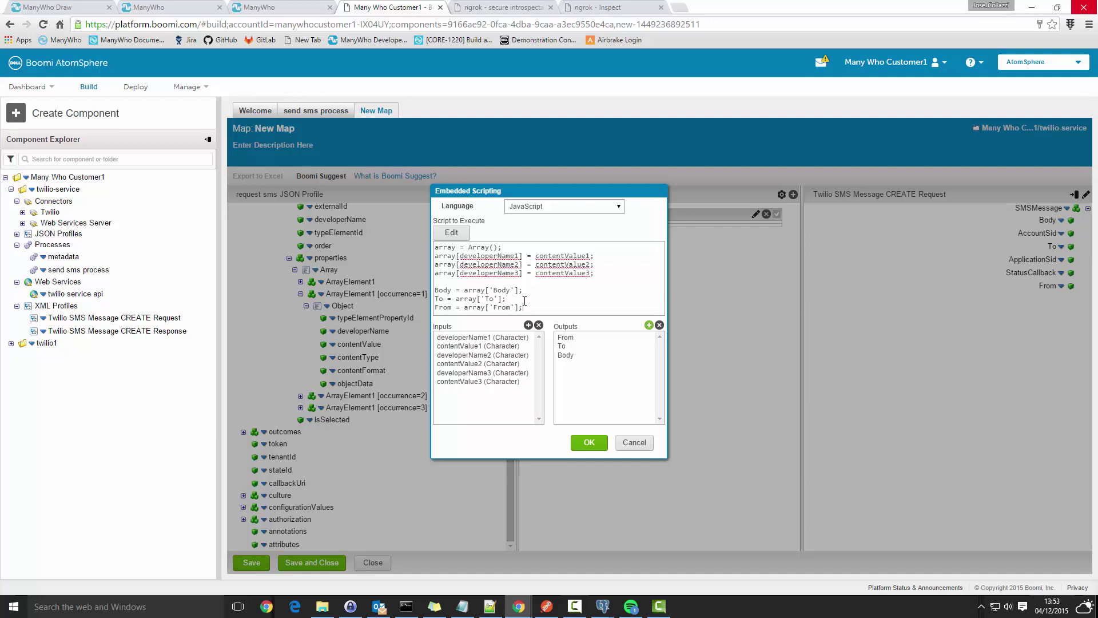
left_click(590, 443)
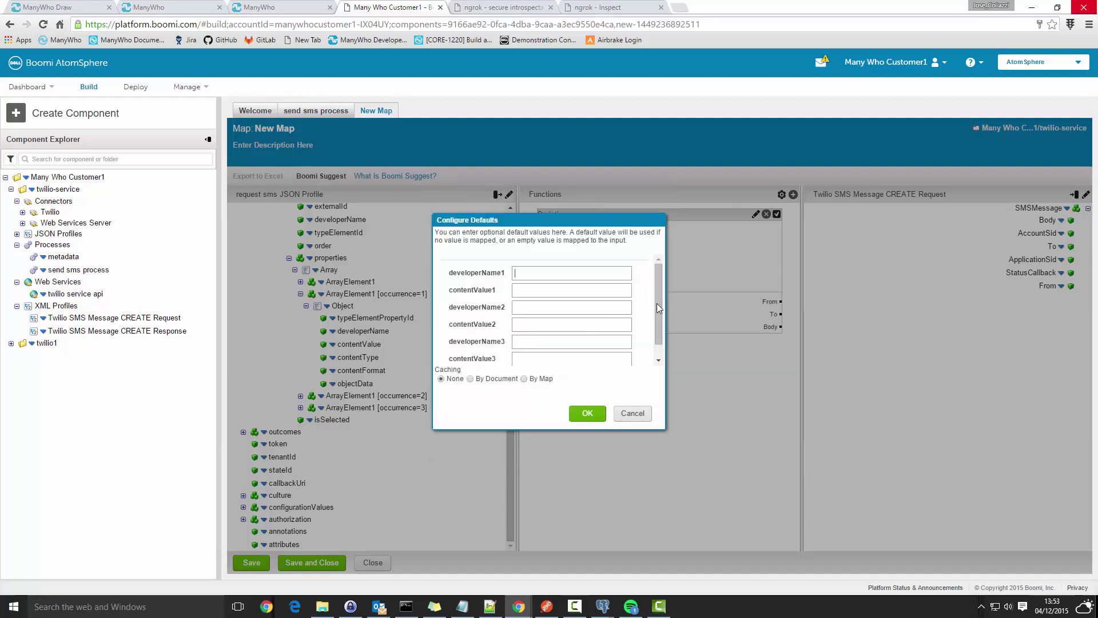
left_click(589, 414)
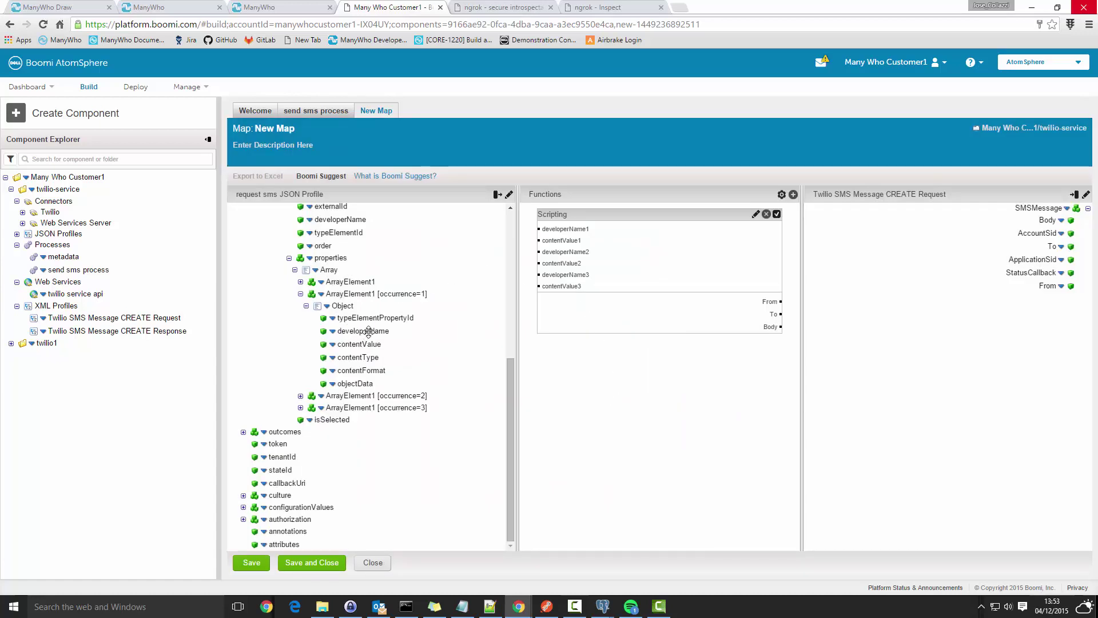
Map developerName and contentValue of ArrayElement1 occurrences 1 and 2 to the script inputs developerName1, contentValue1, developerName2 and contentValue2
left_click_drag(368, 331, 548, 229)
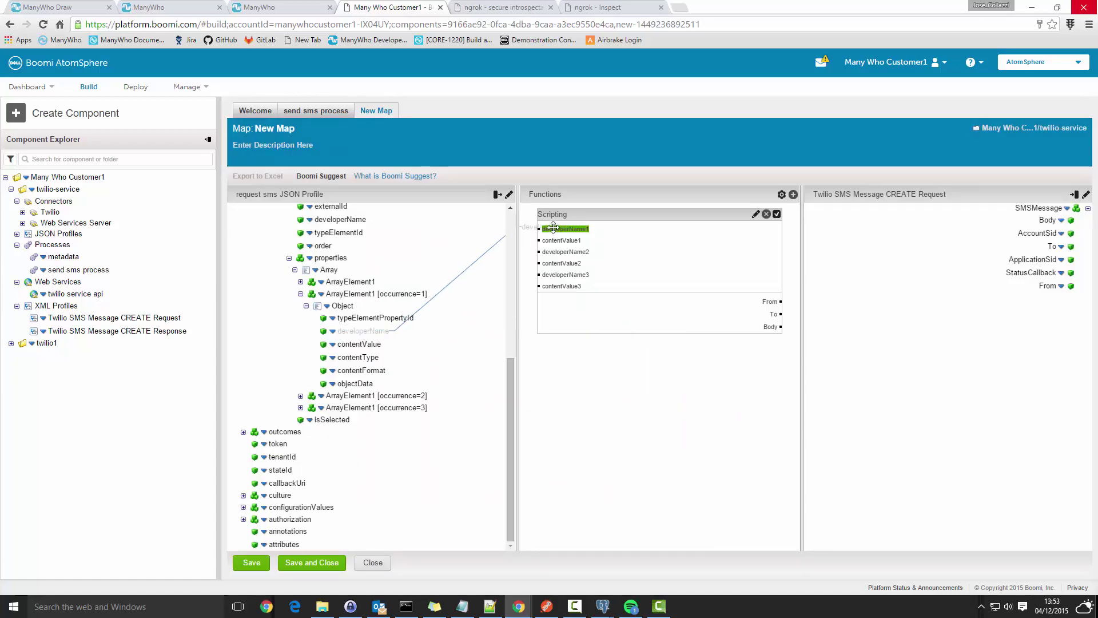
left_click_drag(368, 343, 563, 240)
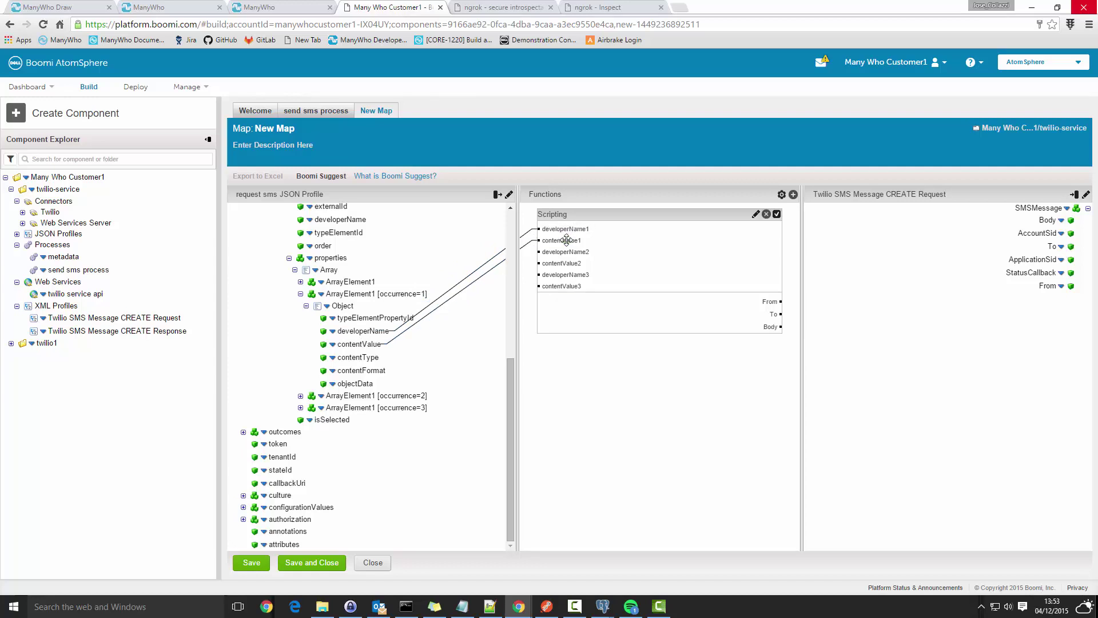
left_click(300, 395)
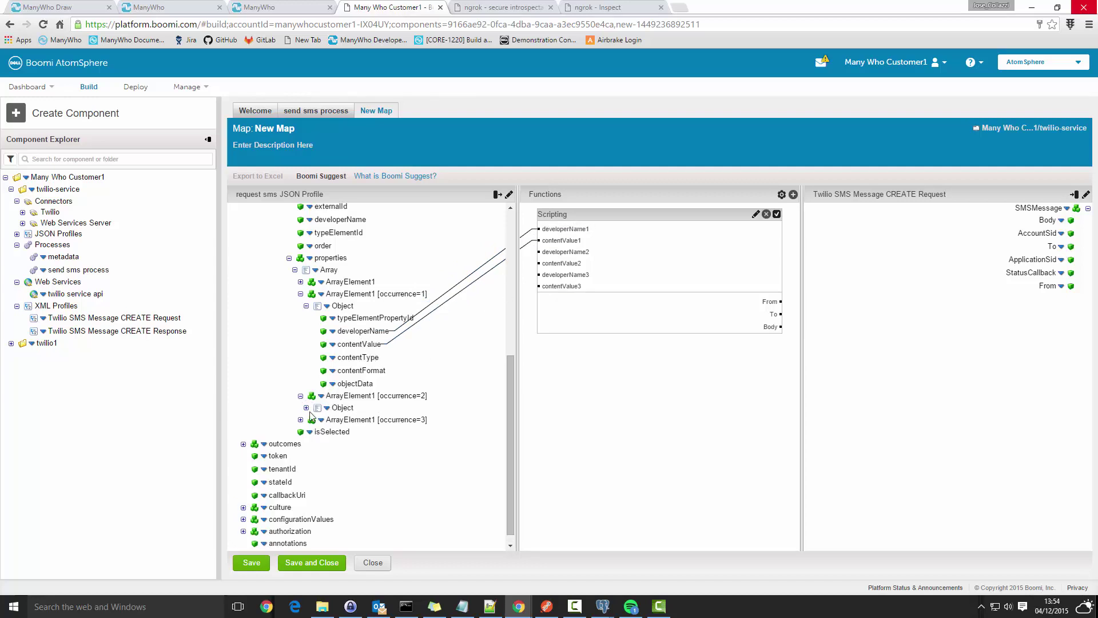
left_click(306, 407)
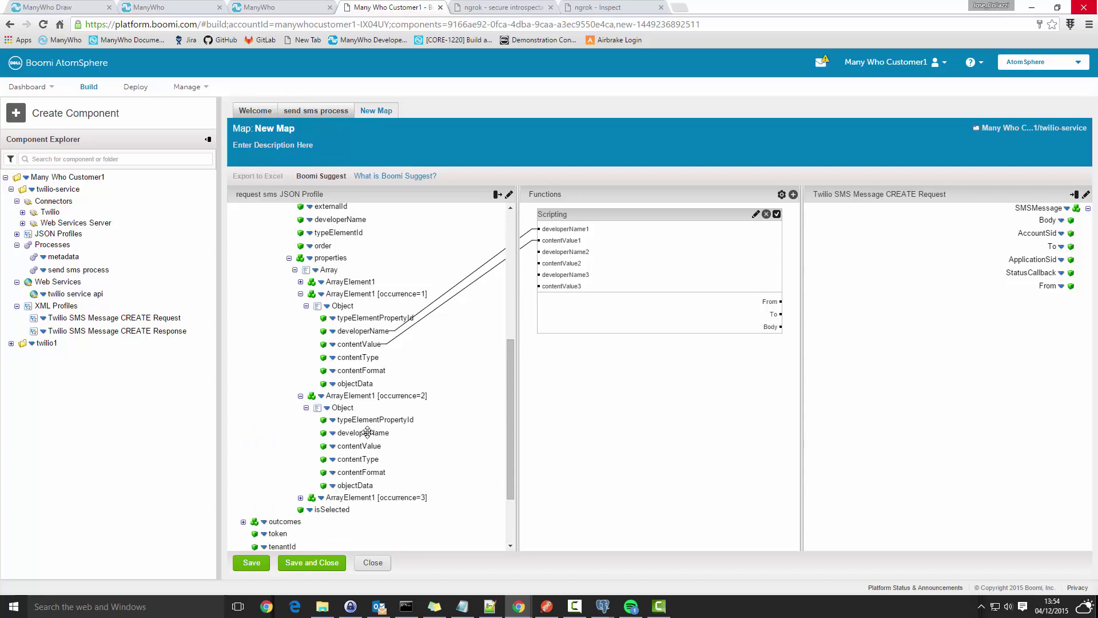
left_click_drag(368, 433, 557, 252)
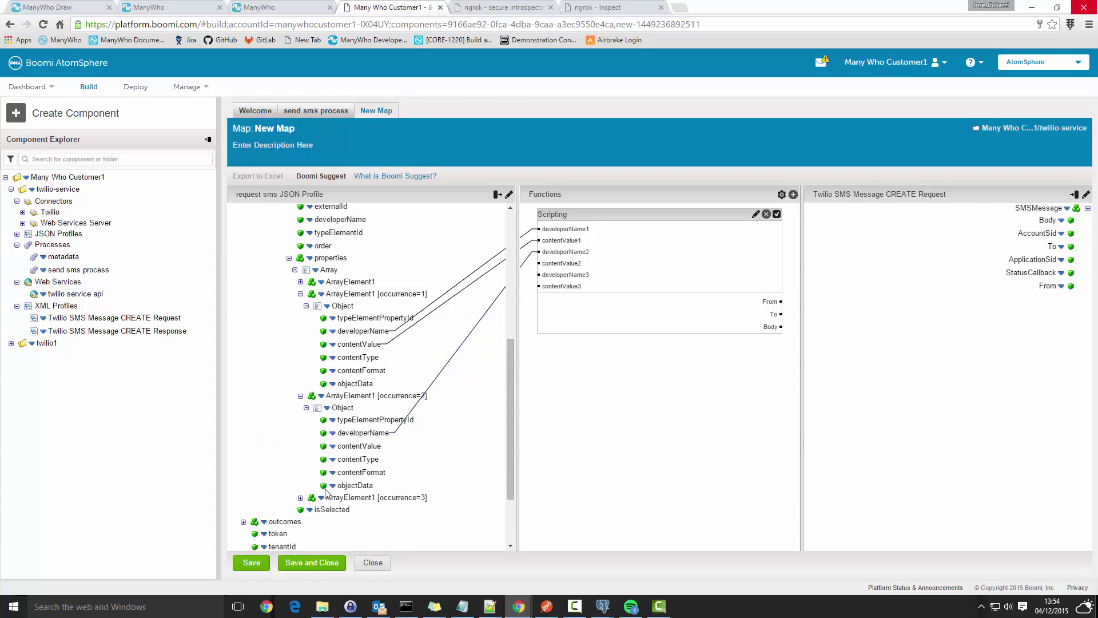
left_click_drag(368, 445, 556, 263)
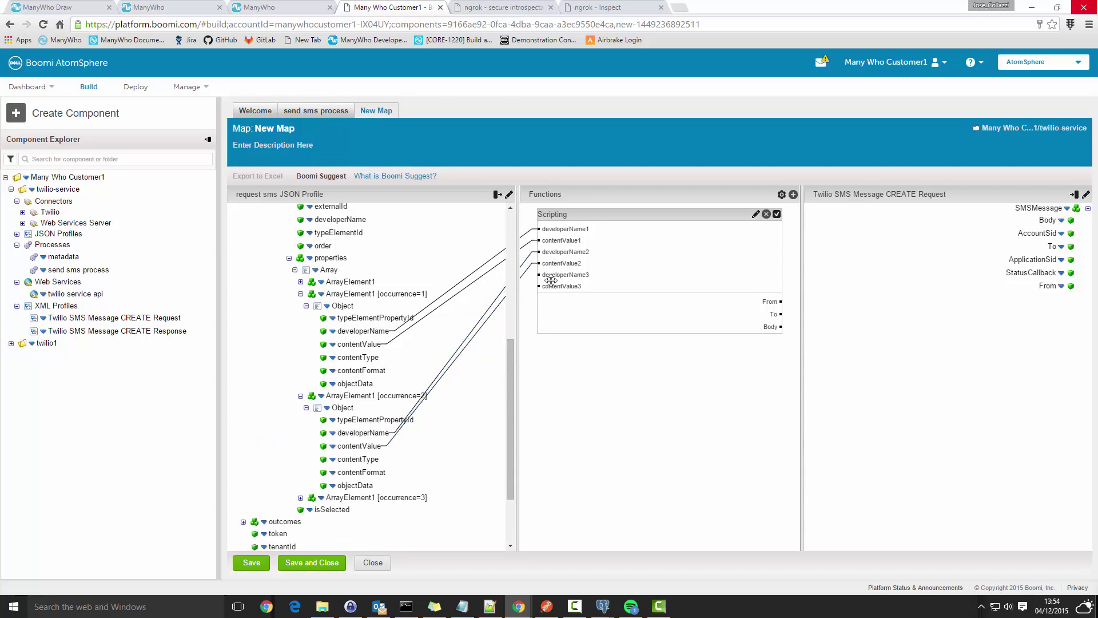
Expand ArrayElement1 [occurrence=3] and map its developerName and contentValue to the script inputs developerName3 and contentValue3
left_click(301, 498)
scroll(318, 503, "down", 1)
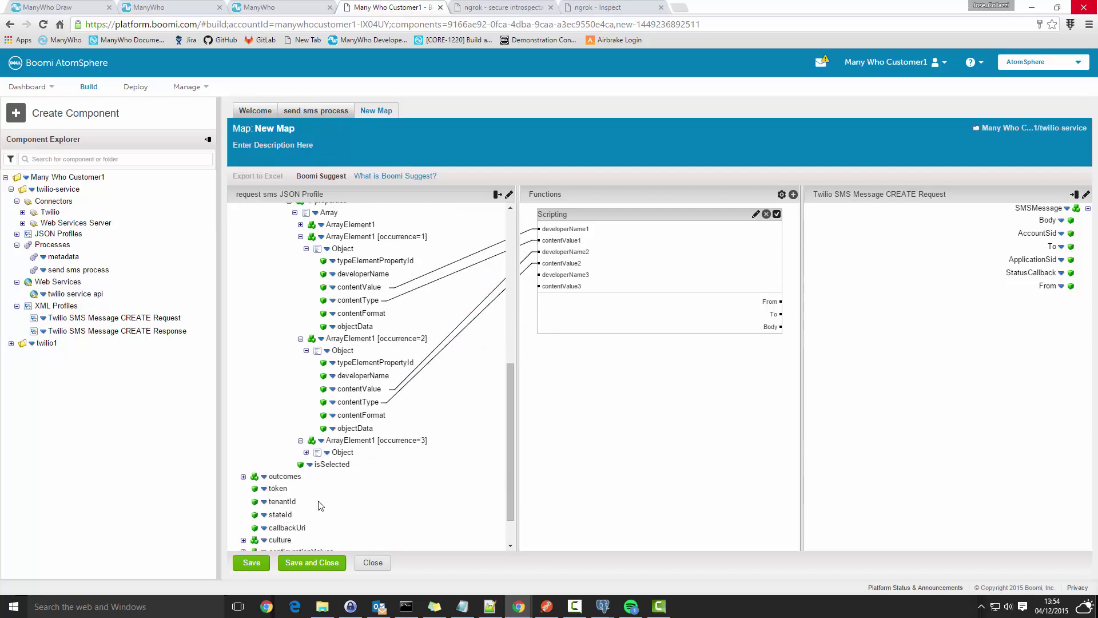
left_click(306, 453)
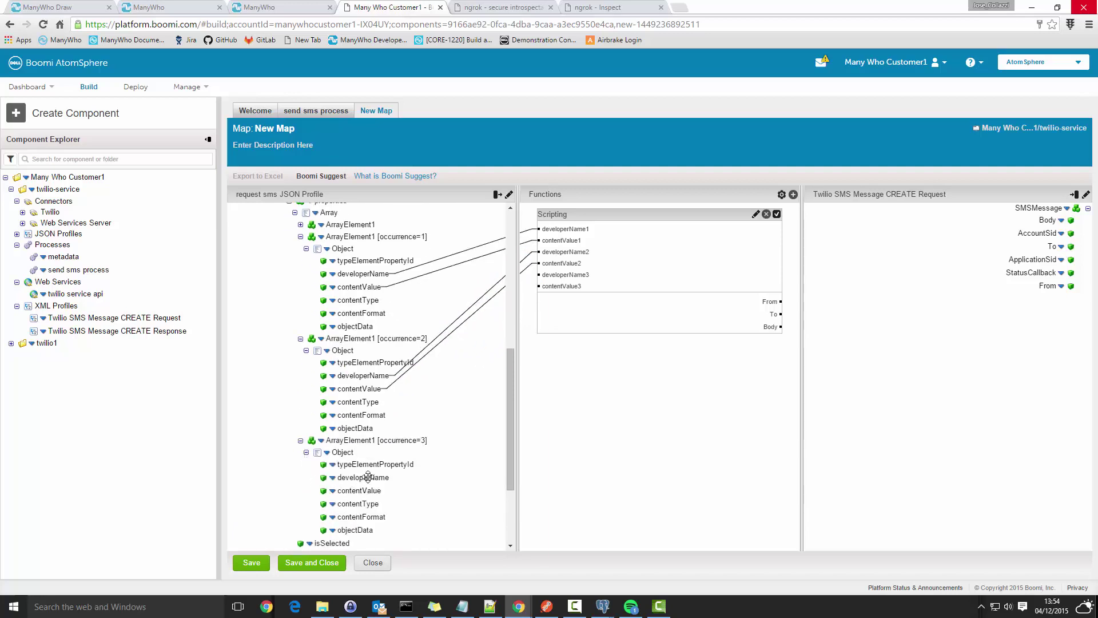
left_click_drag(364, 477, 557, 275)
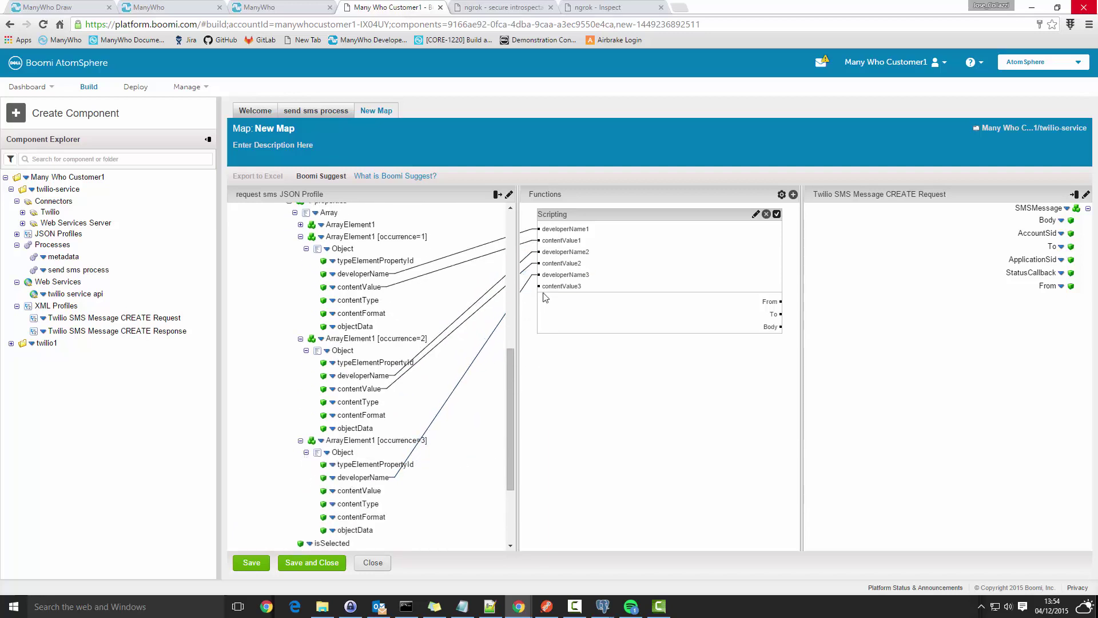
left_click_drag(360, 491, 559, 286)
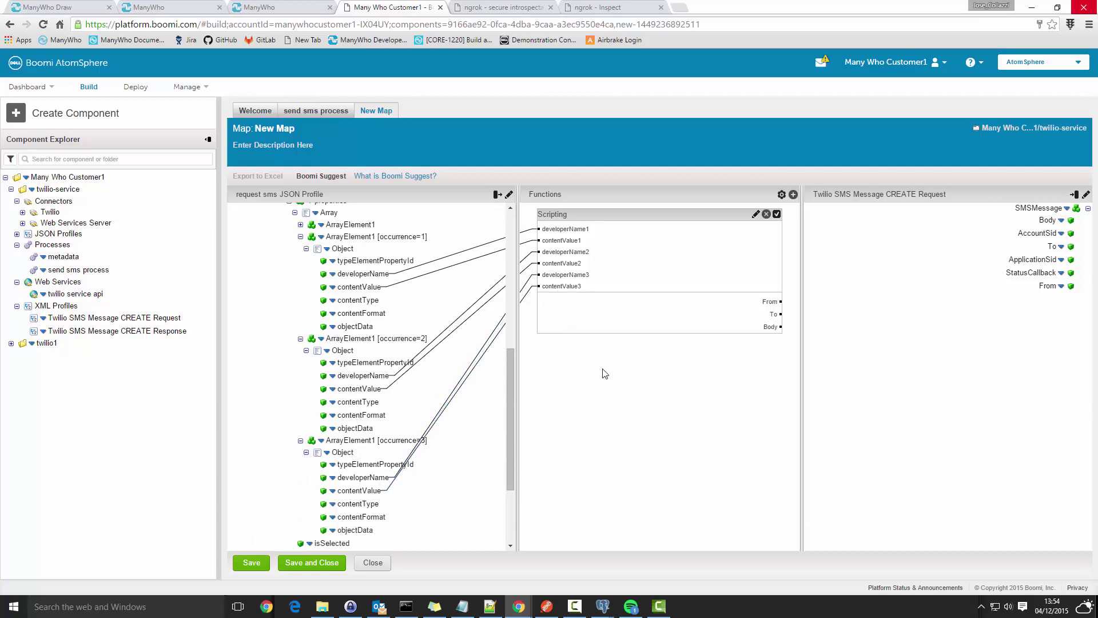
Map the script outputs From, To and Body to the matching SMSMessage fields of the Twilio SMS Message CREATE Request
left_click_drag(769, 300, 1048, 287)
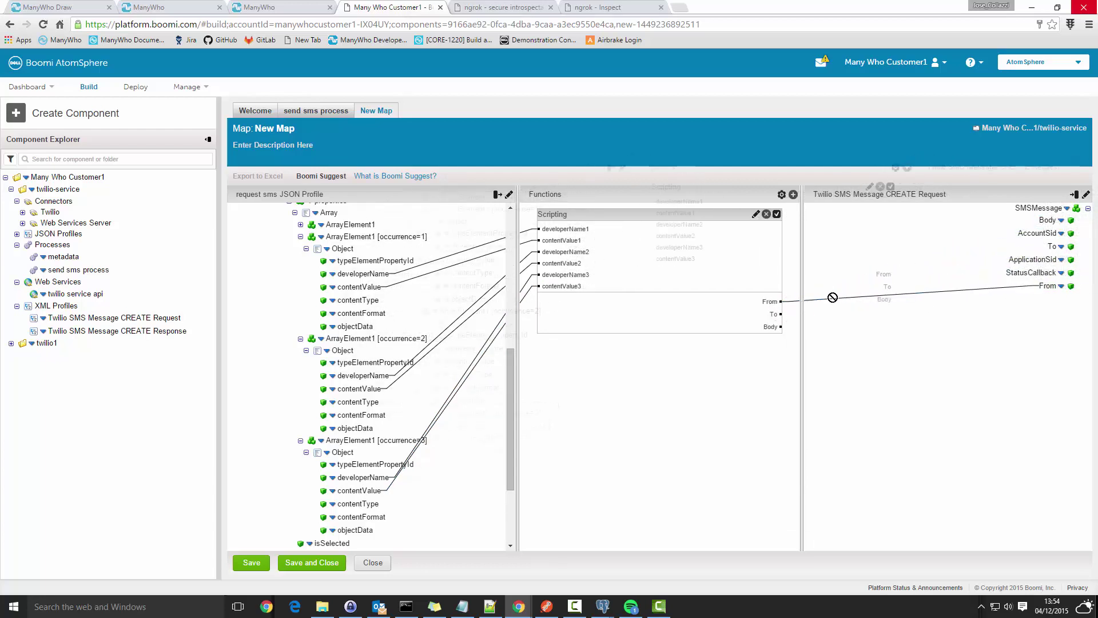
left_click_drag(782, 314, 1051, 246)
left_click_drag(771, 327, 1047, 221)
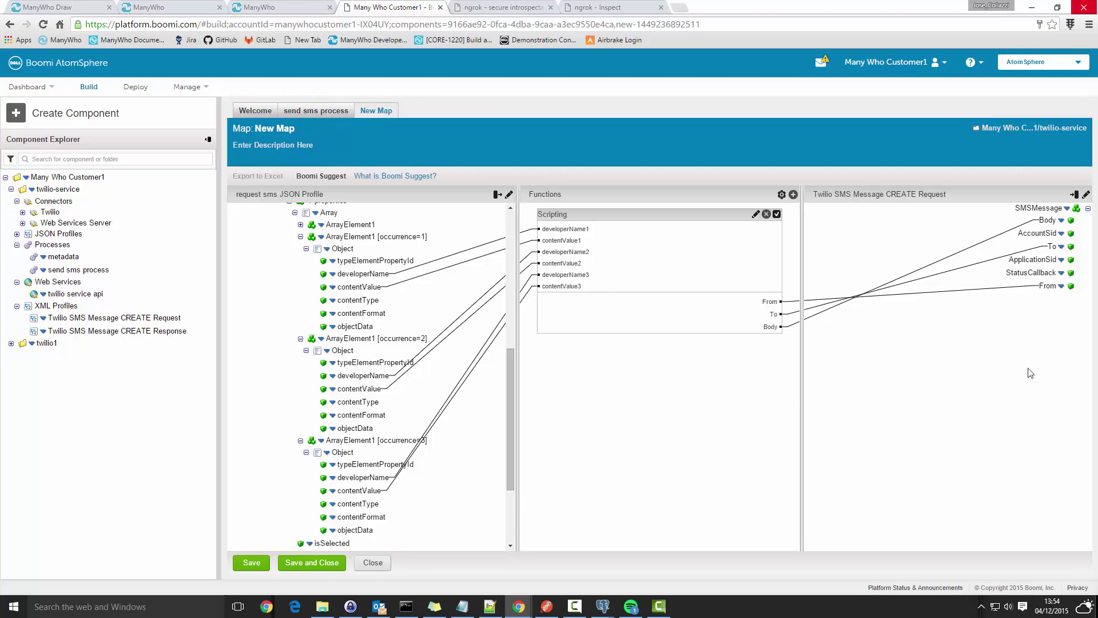
Paste the Twilio application SID as the default value of ApplicationSid, then save the map and apply it to the process's Map shape
left_click(1061, 261)
left_click(1010, 277)
key("ctrl+v")
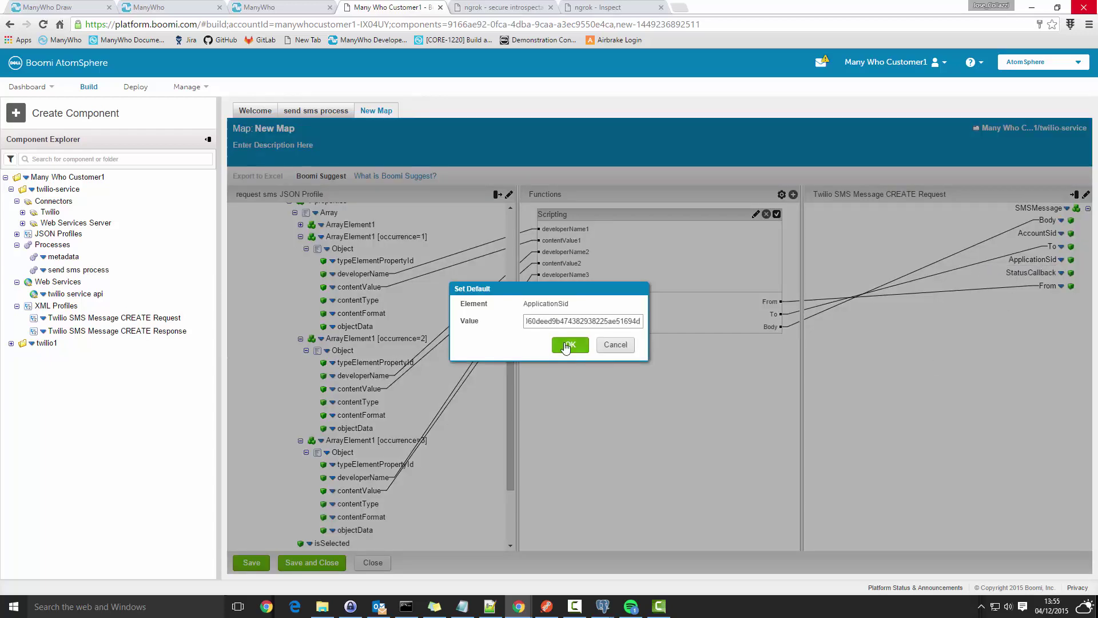
left_click(567, 345)
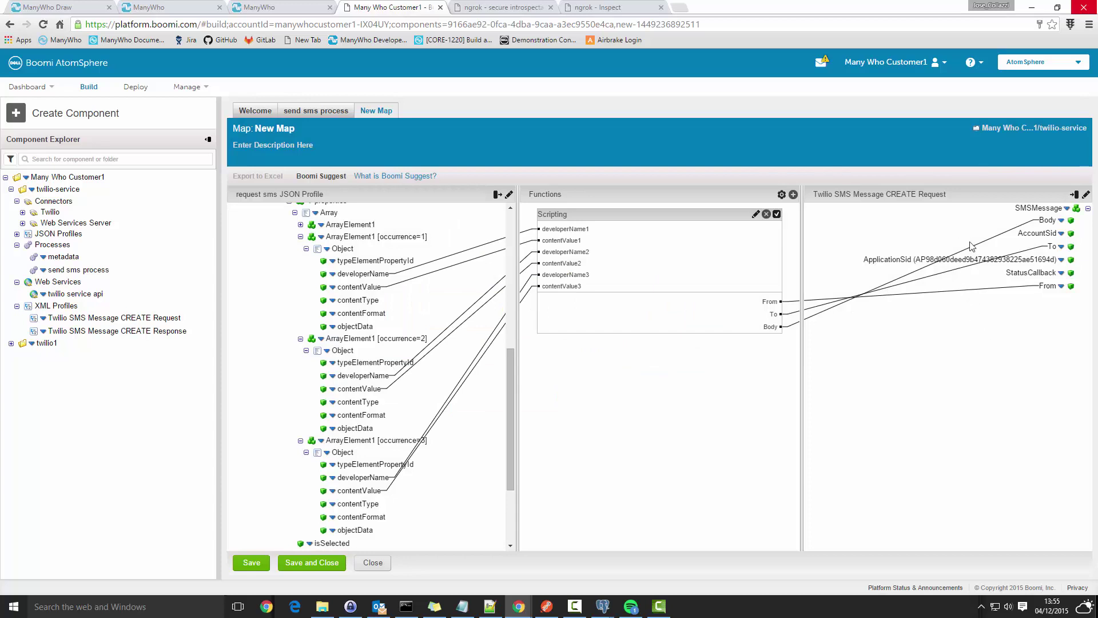
left_click(317, 564)
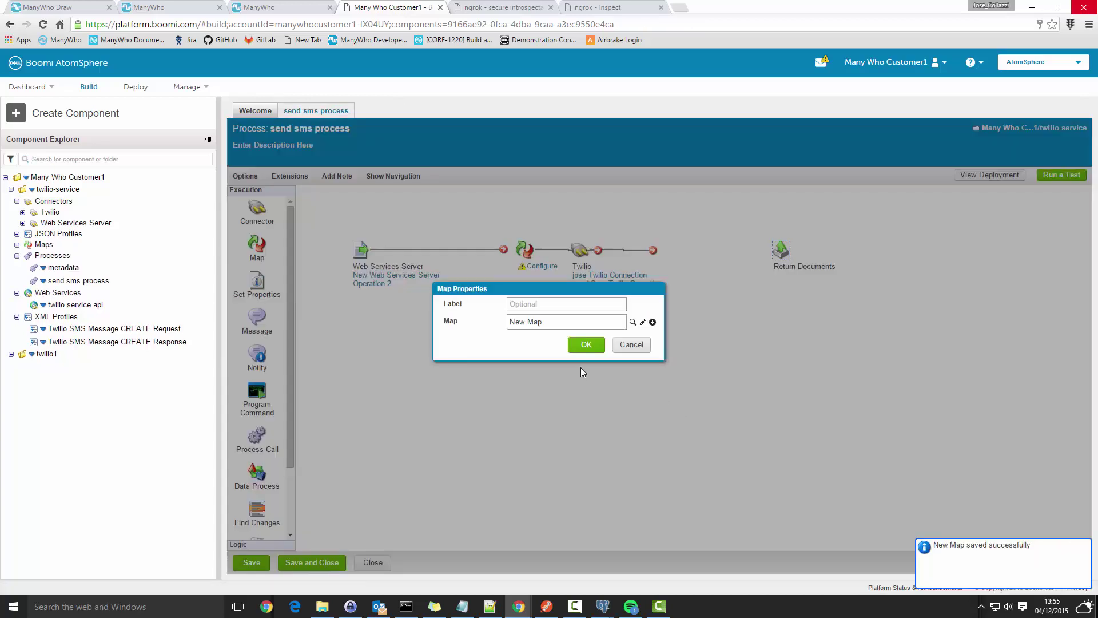
left_click(588, 346)
Rename the map used by the process as "request sms manywho to twilio sms Map" and save it
mouse_move(527, 274)
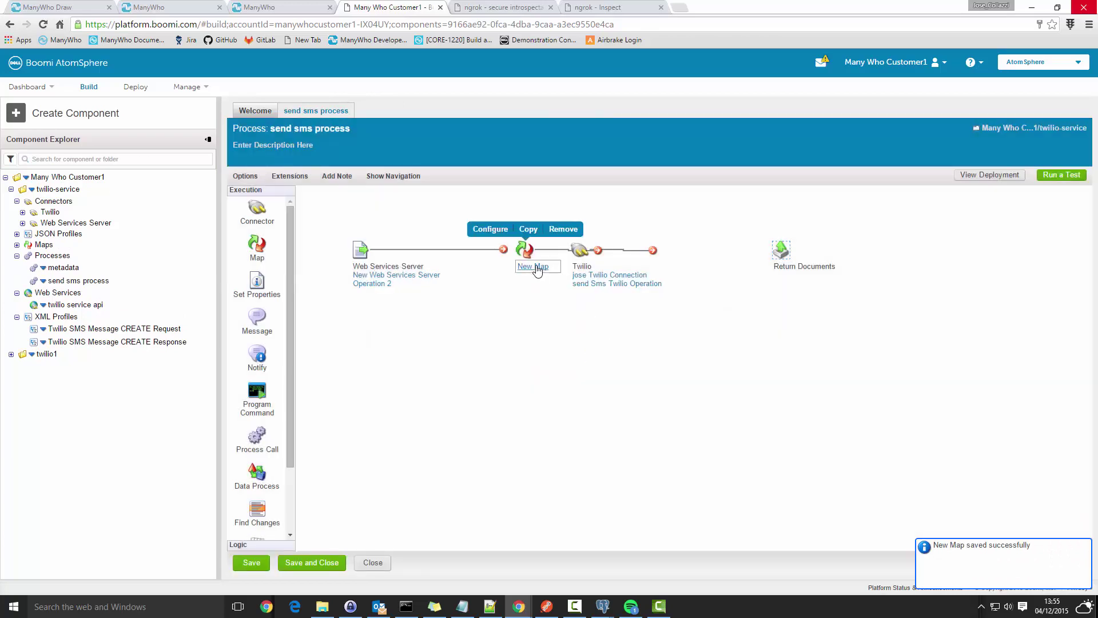
left_click(499, 230)
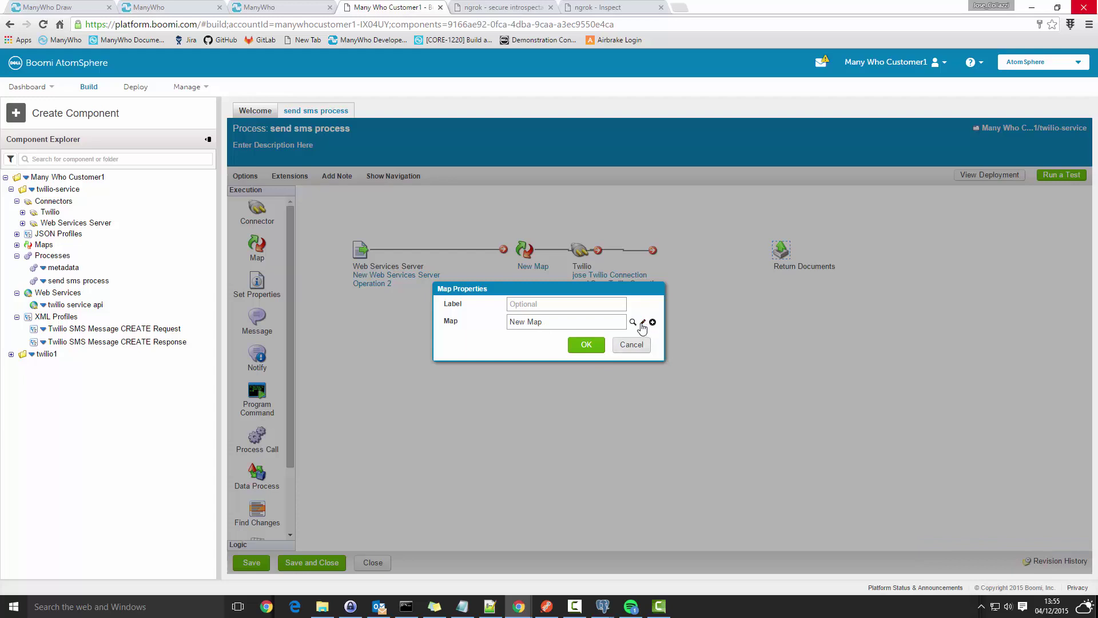
left_click(642, 322)
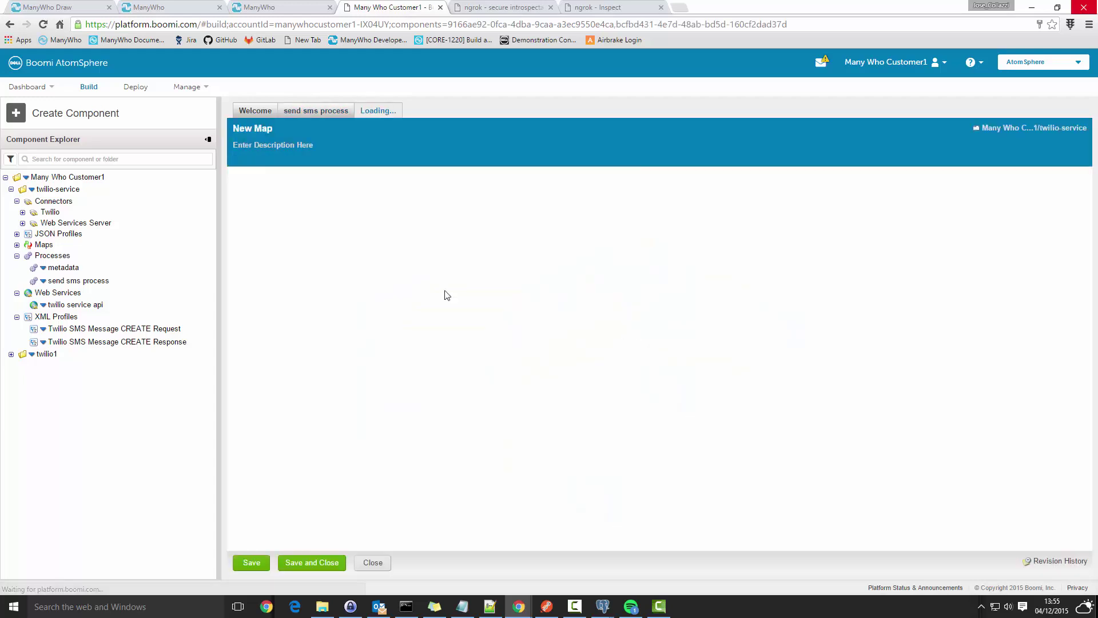
left_click(266, 130)
left_click_drag(268, 131, 234, 132)
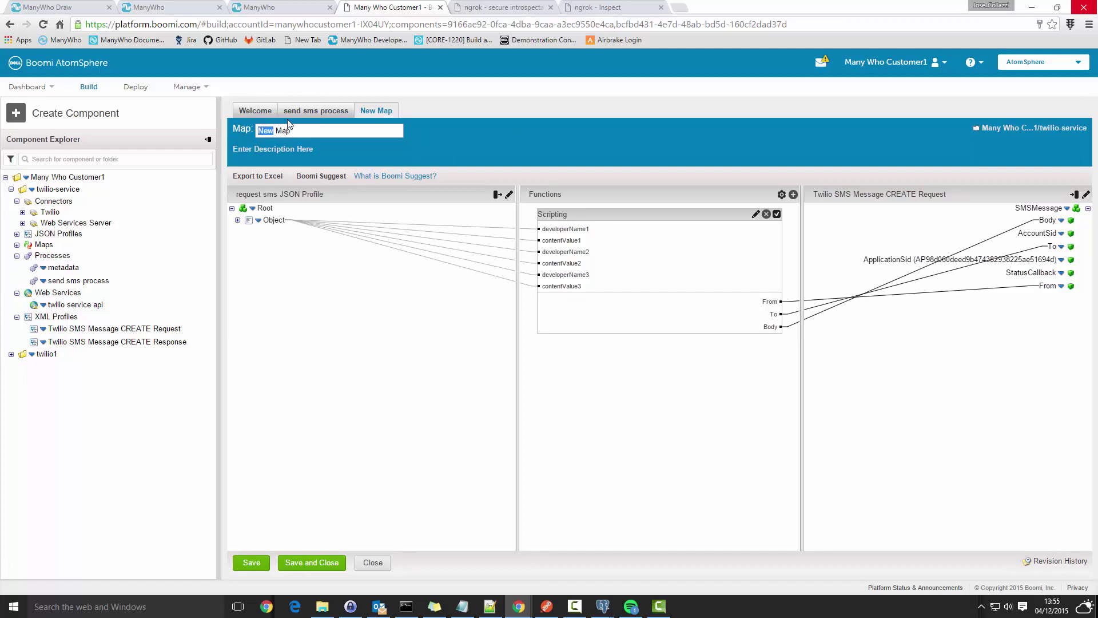
type("request sms to twilio sms")
key("BackSpace")
type("manywho")
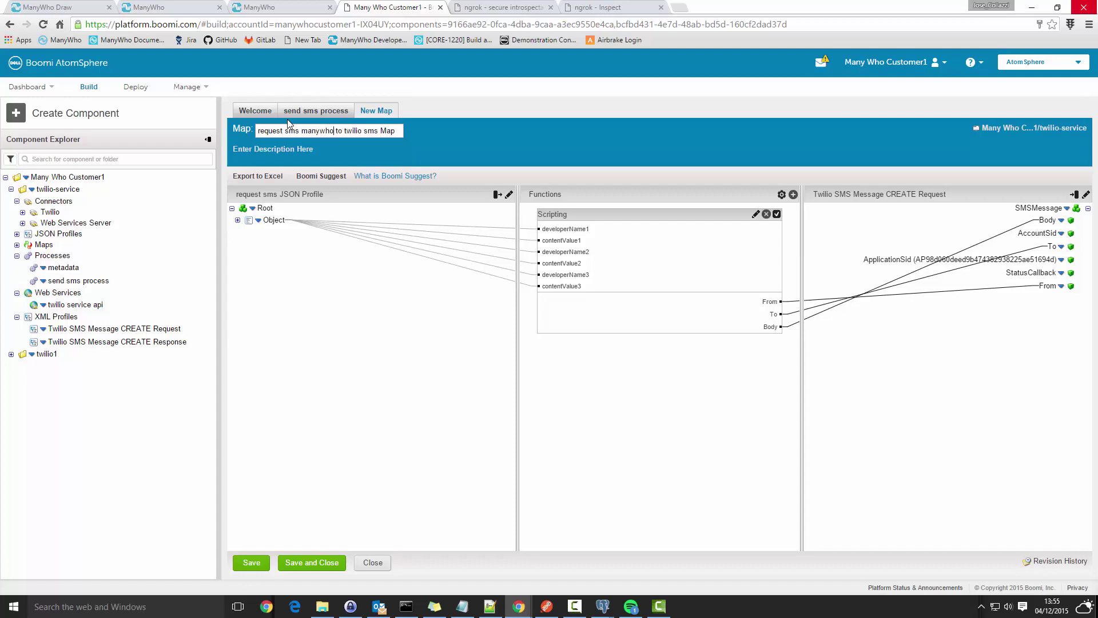
left_click(309, 150)
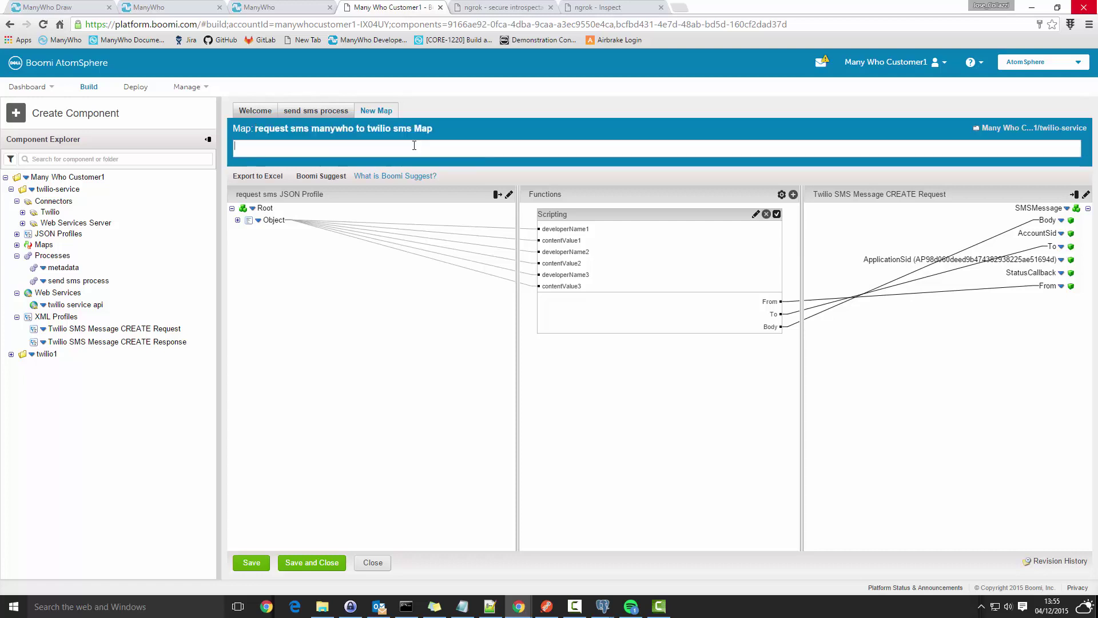
left_click(323, 563)
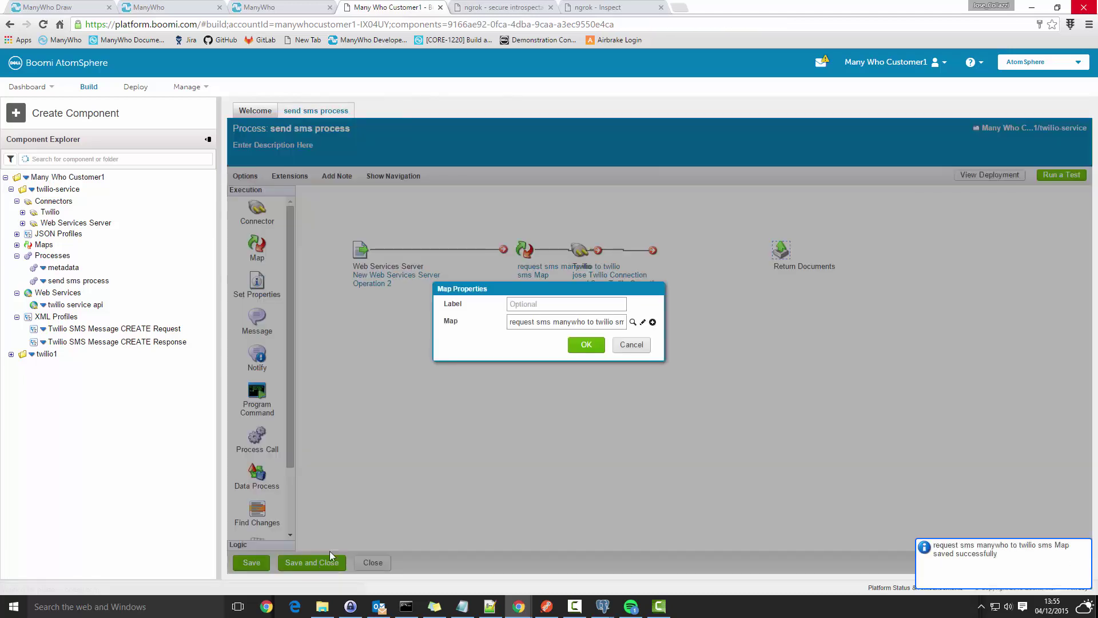
left_click(587, 345)
Move the Twilio shape away from the map, then connect Web Services Server to the map and the map to Twilio
mouse_move(584, 250)
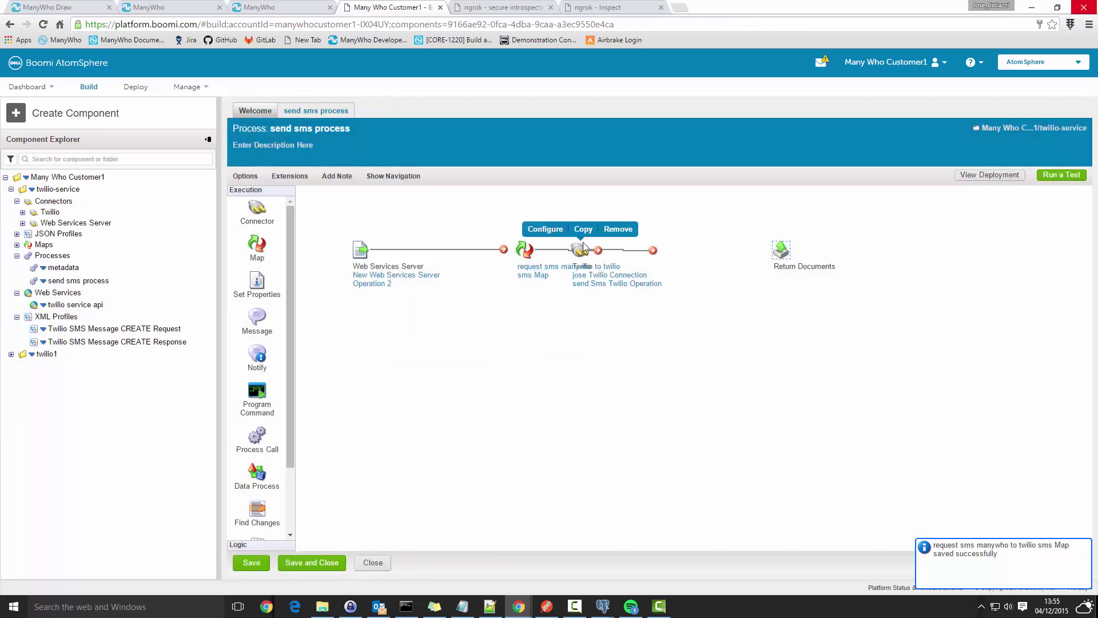
left_click_drag(585, 250, 648, 251)
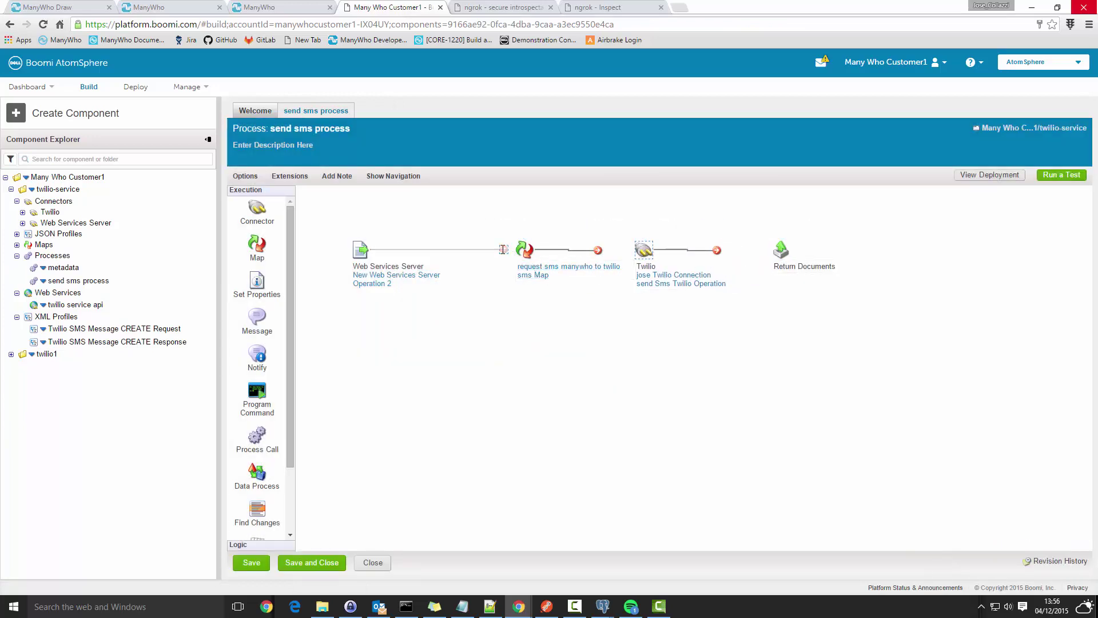
left_click_drag(503, 250, 532, 248)
left_click_drag(598, 250, 644, 250)
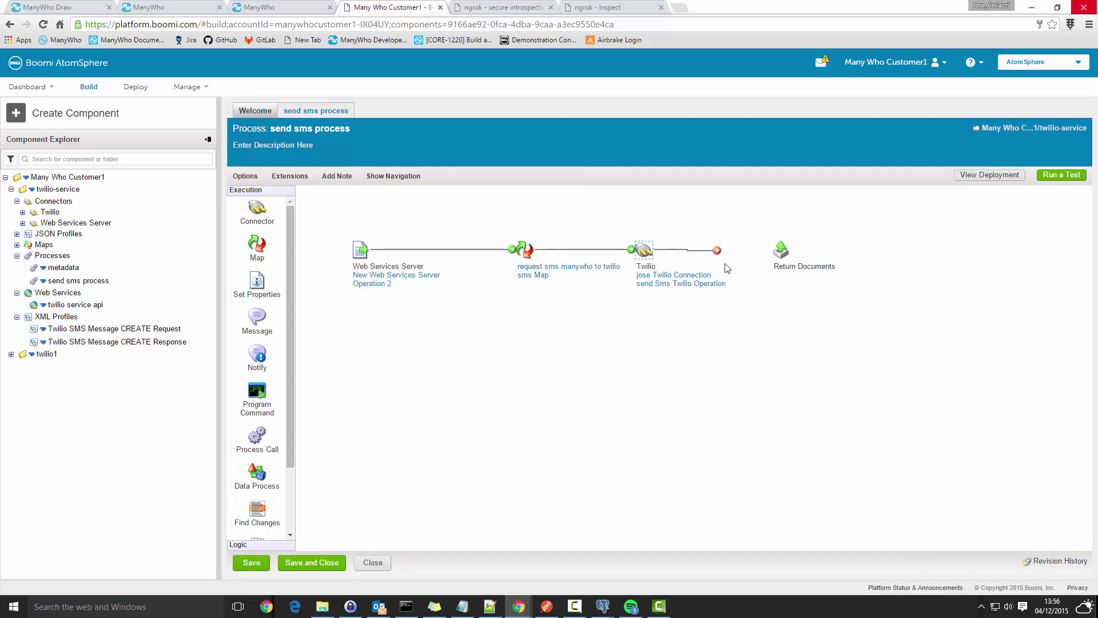
Add a Message shape before Return Documents and paste the sms1-ok-response JSON from Notepad++ between single quotes as its message
mouse_move(676, 280)
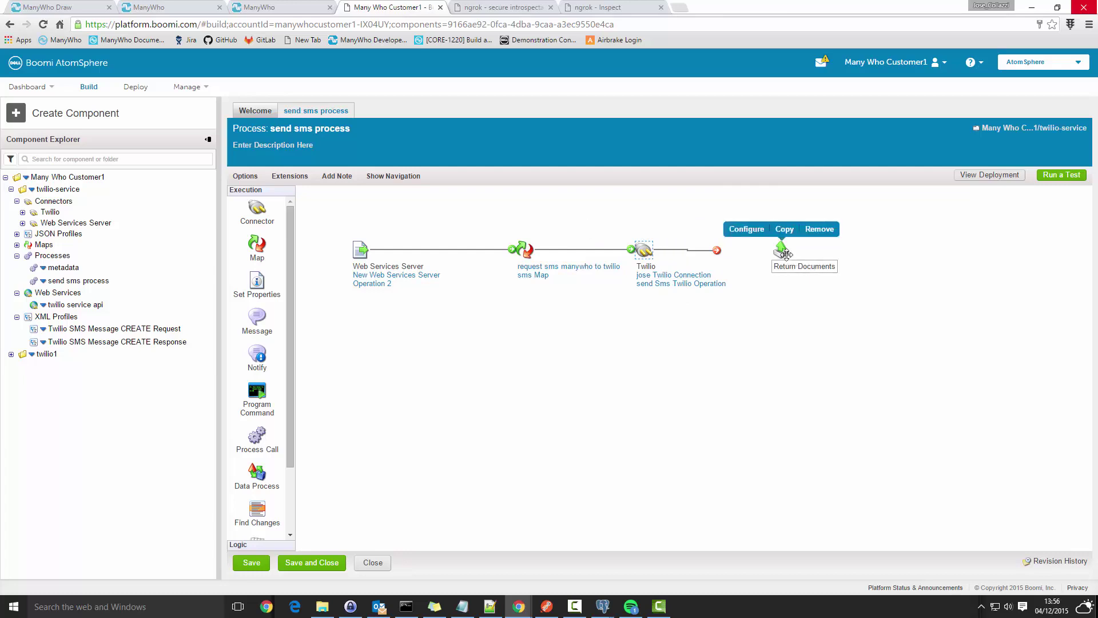
left_click_drag(782, 251, 827, 252)
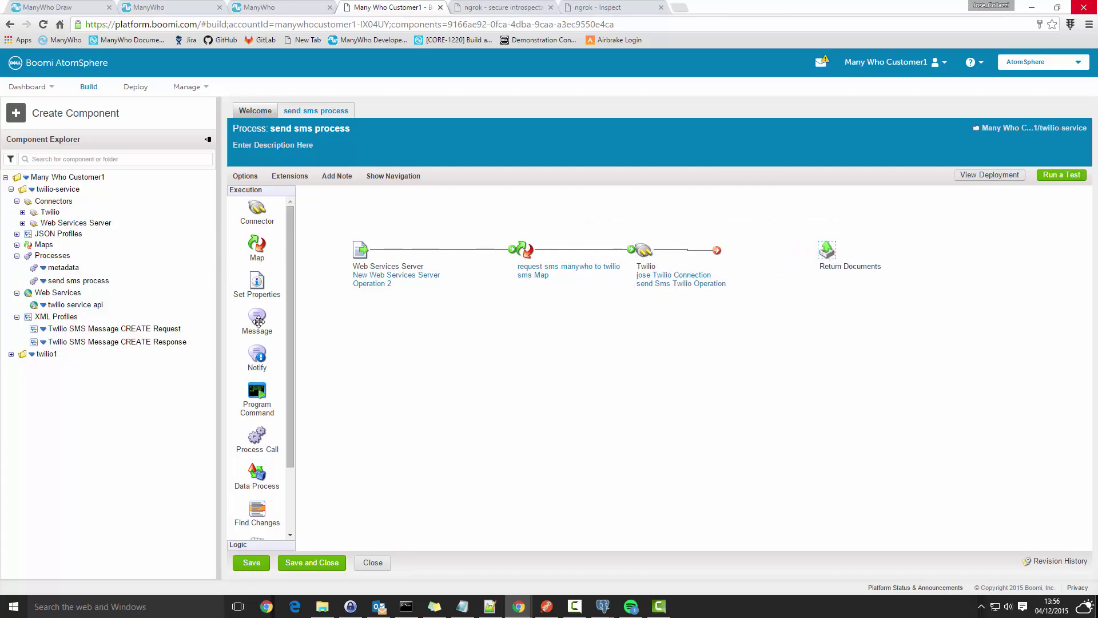
left_click_drag(257, 317, 771, 259)
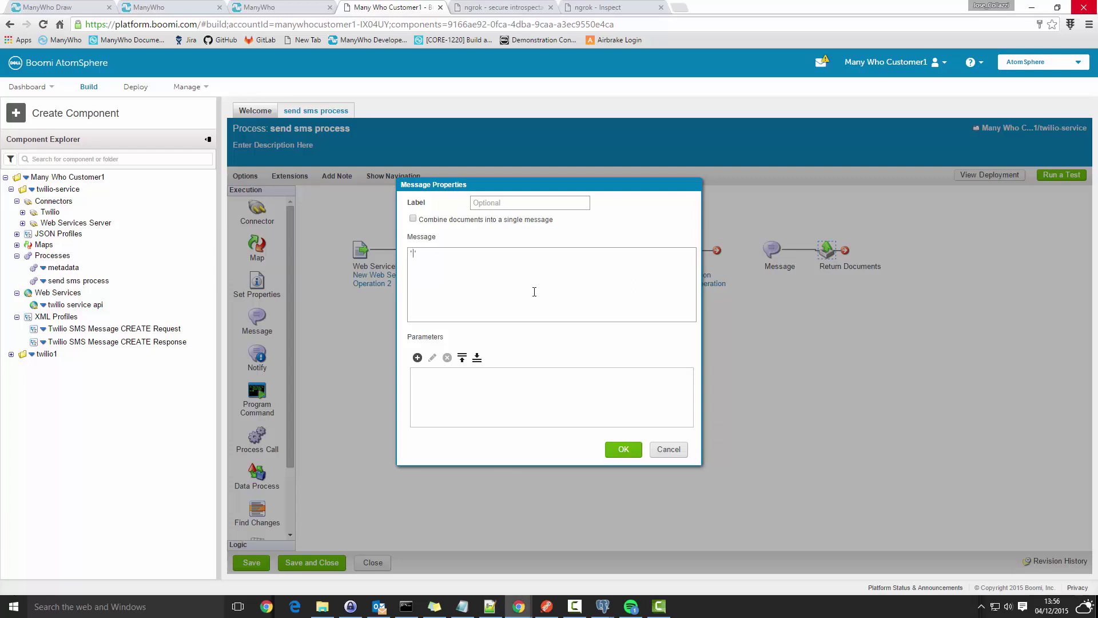
key("alt+Tab")
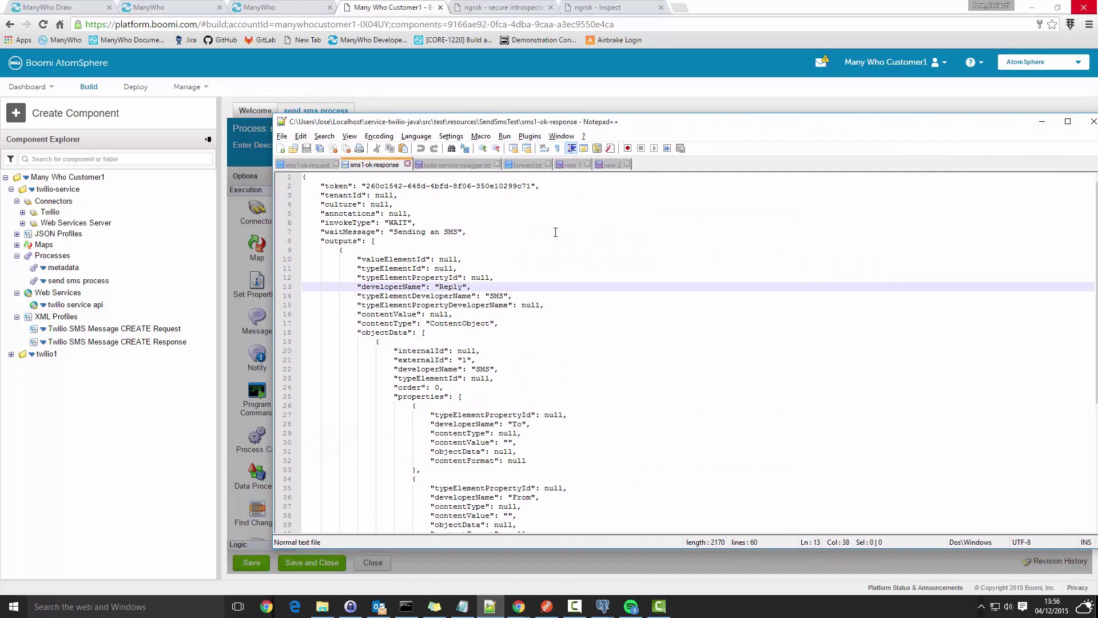
scroll(541, 258, "down", 7)
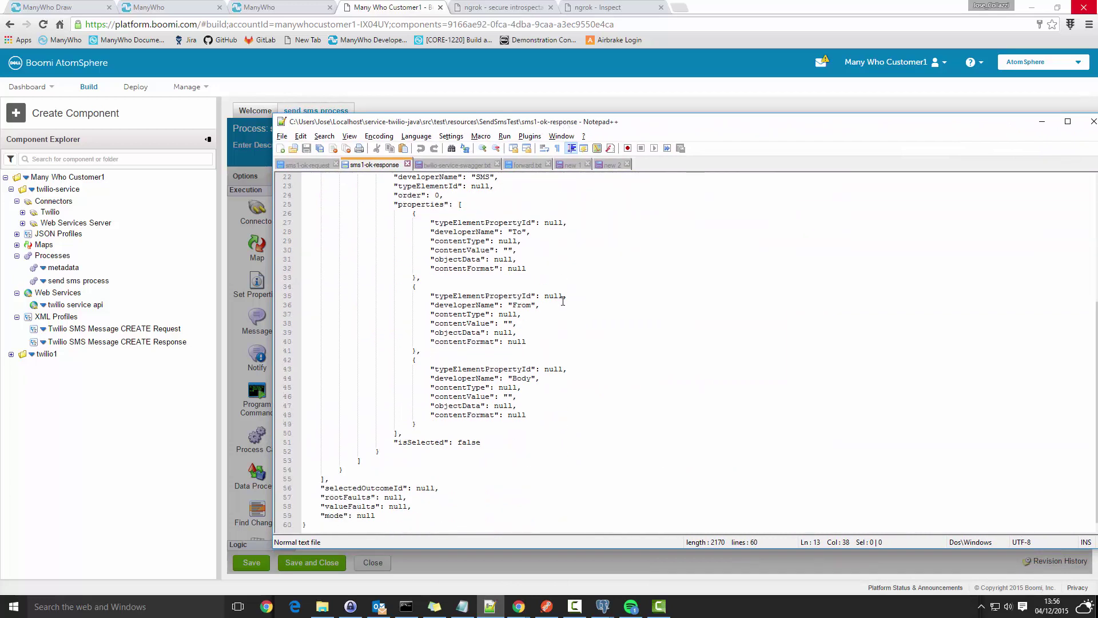
scroll(563, 301, "up", 7)
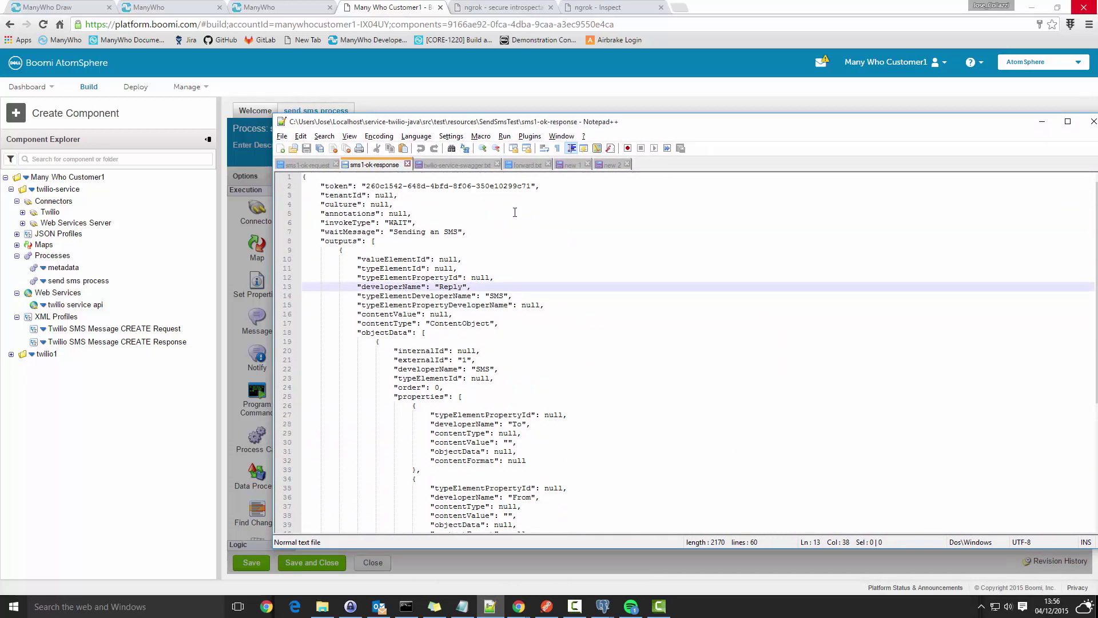
key("ctrl+a")
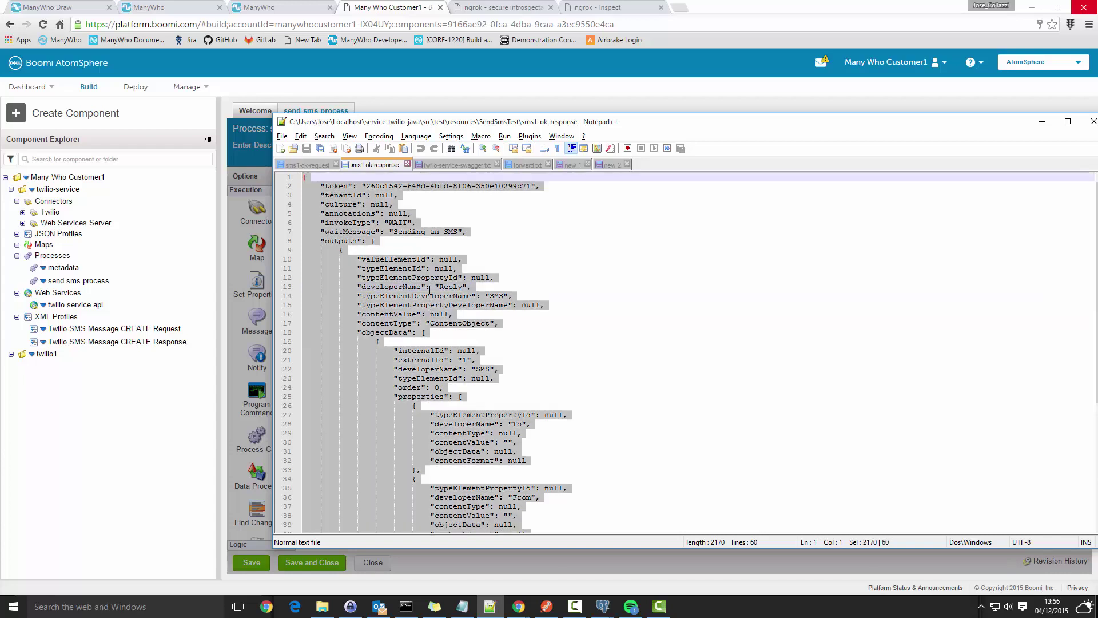
key("alt+Tab")
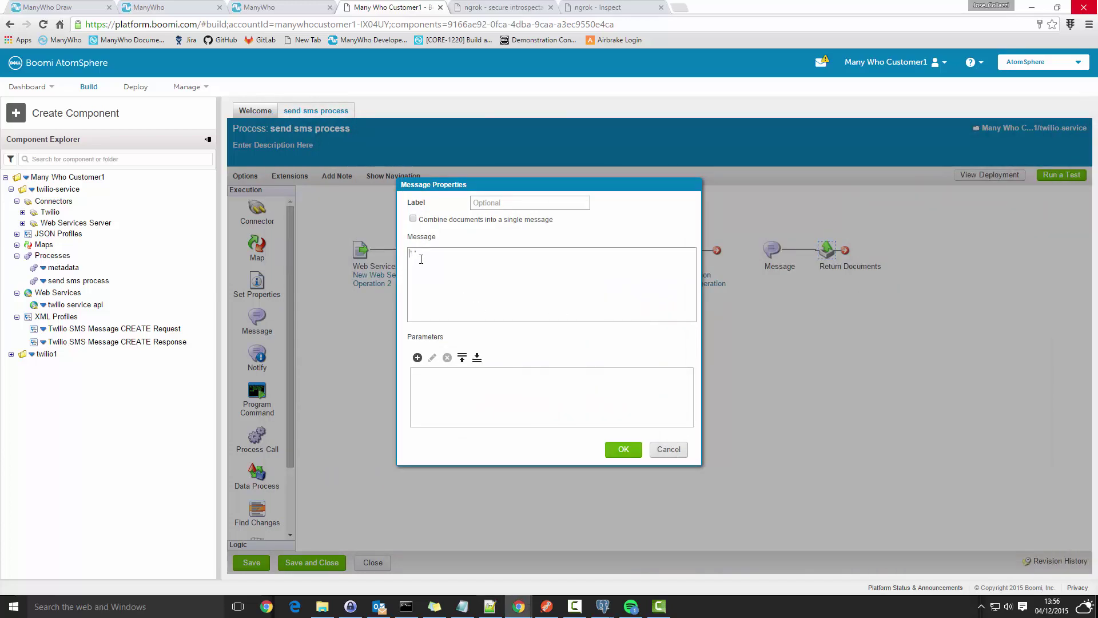
key("ctrl+v")
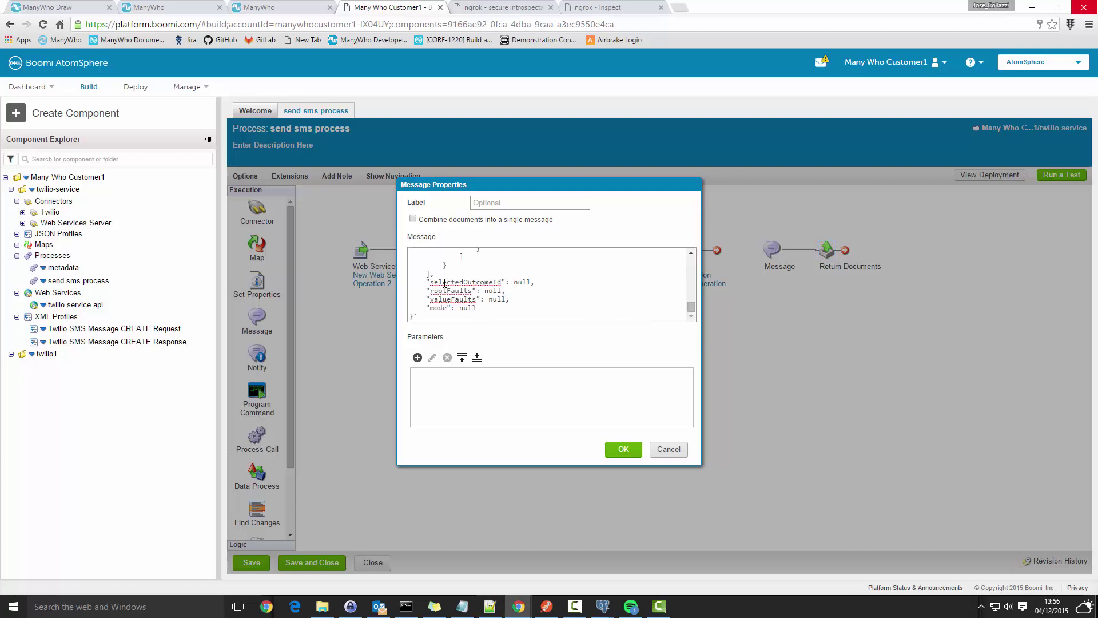
Replace the message's token value with the placeholder '{1}' inside its double quotes and set invokeType to FORWARD
scroll(464, 259, "up", 10)
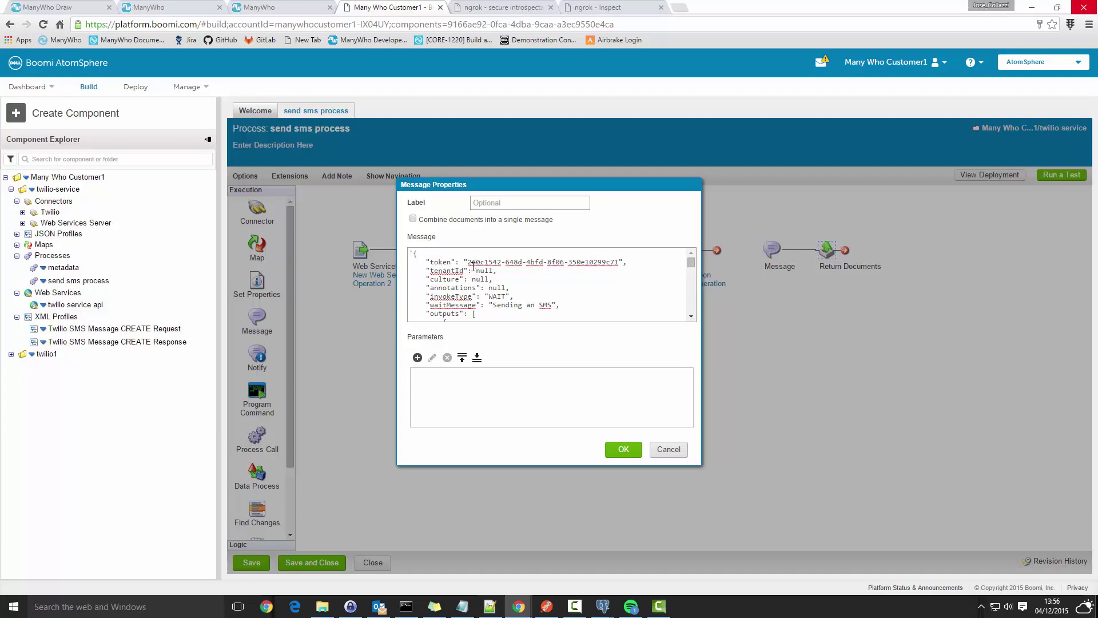
left_click_drag(469, 263, 618, 263)
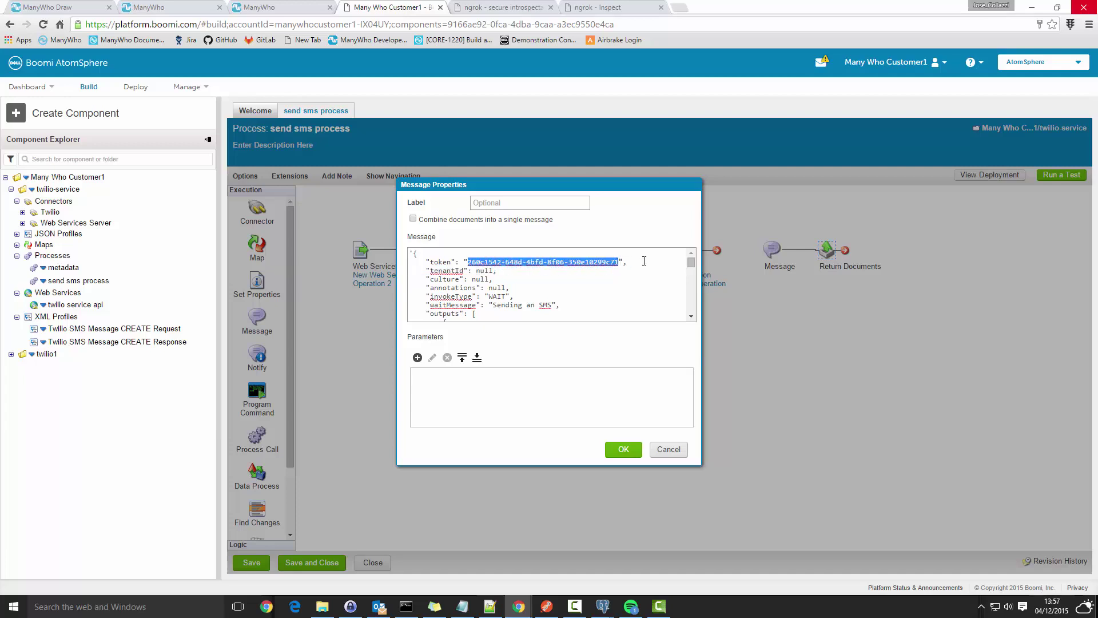
type("{}")
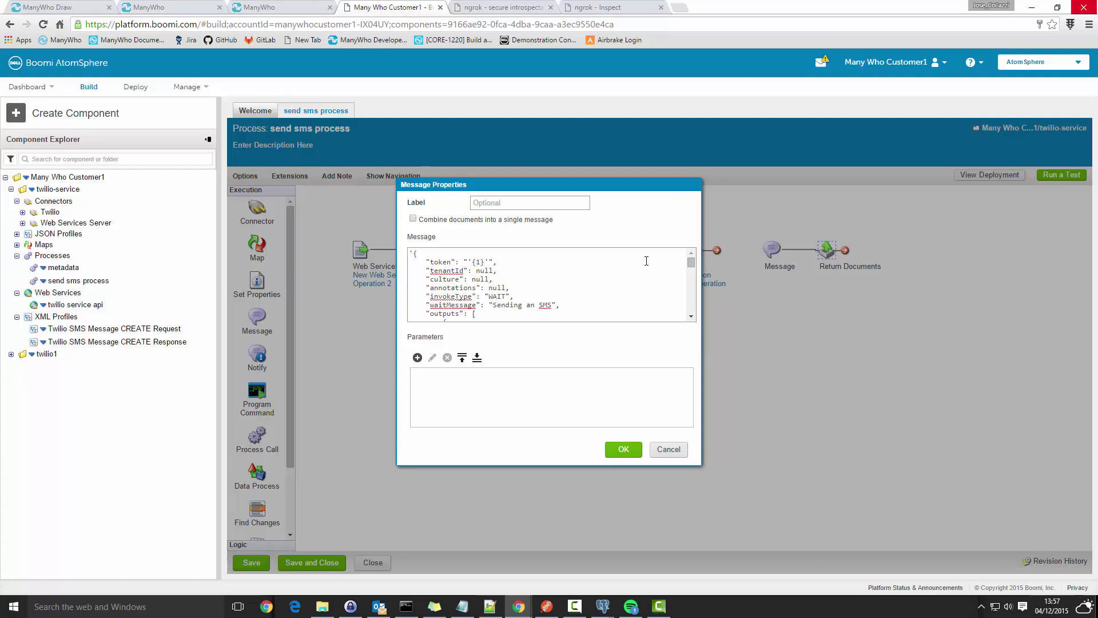
double_click(501, 296)
type("FORWARD")
left_click(623, 450)
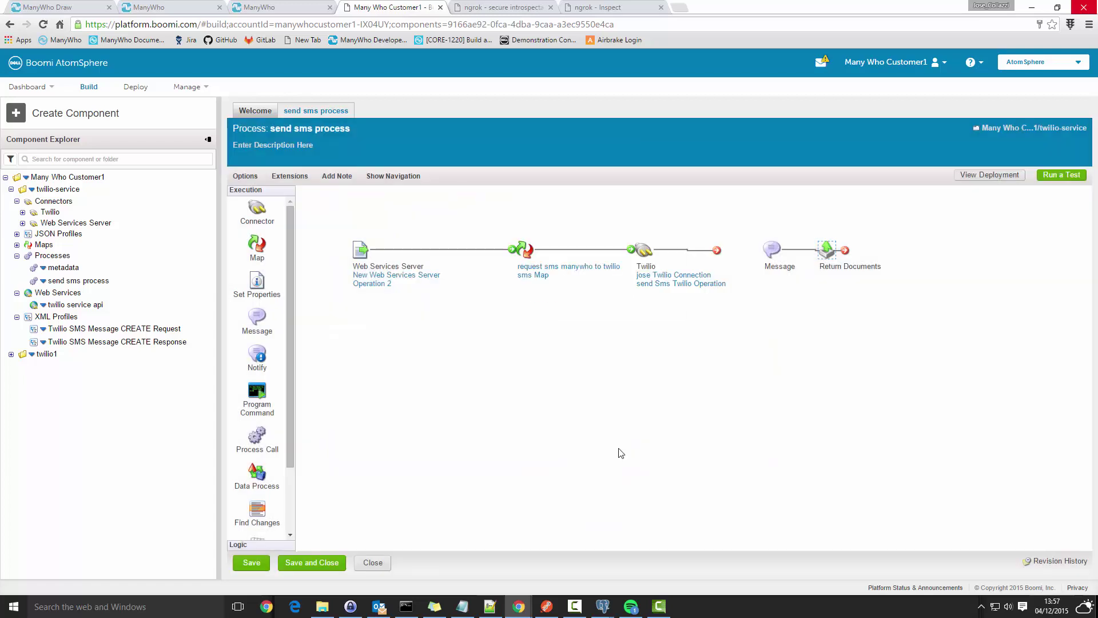
Move Return Documents farther from the Message shape and connect the Twilio shape to Message
left_click_drag(818, 252, 897, 249)
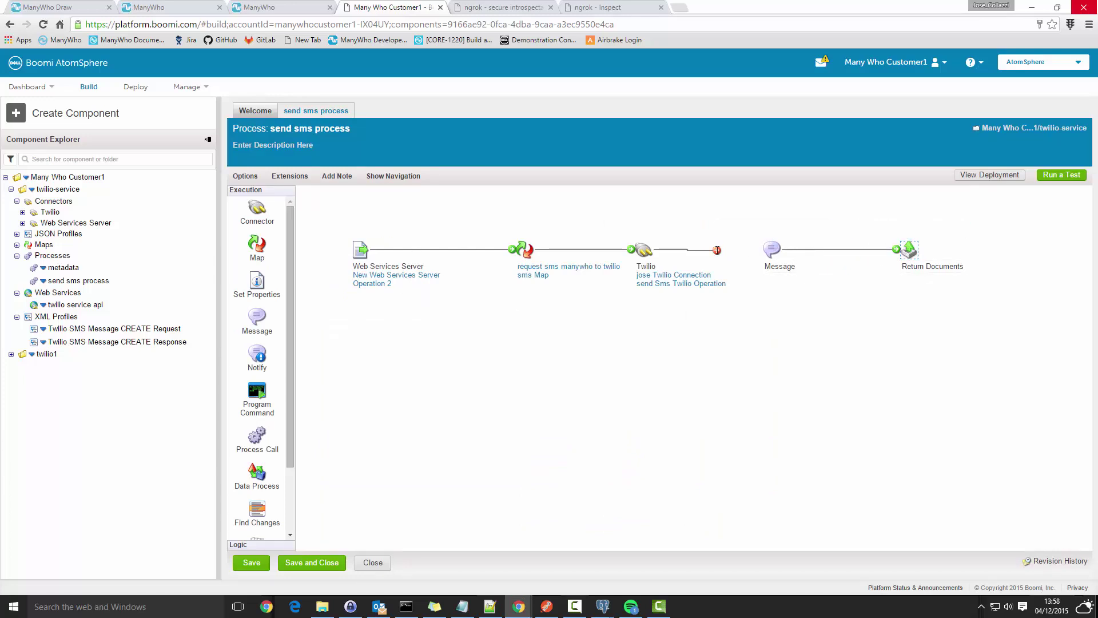
left_click_drag(717, 250, 763, 249)
Review the token placeholder in the Message shape's properties
mouse_move(774, 248)
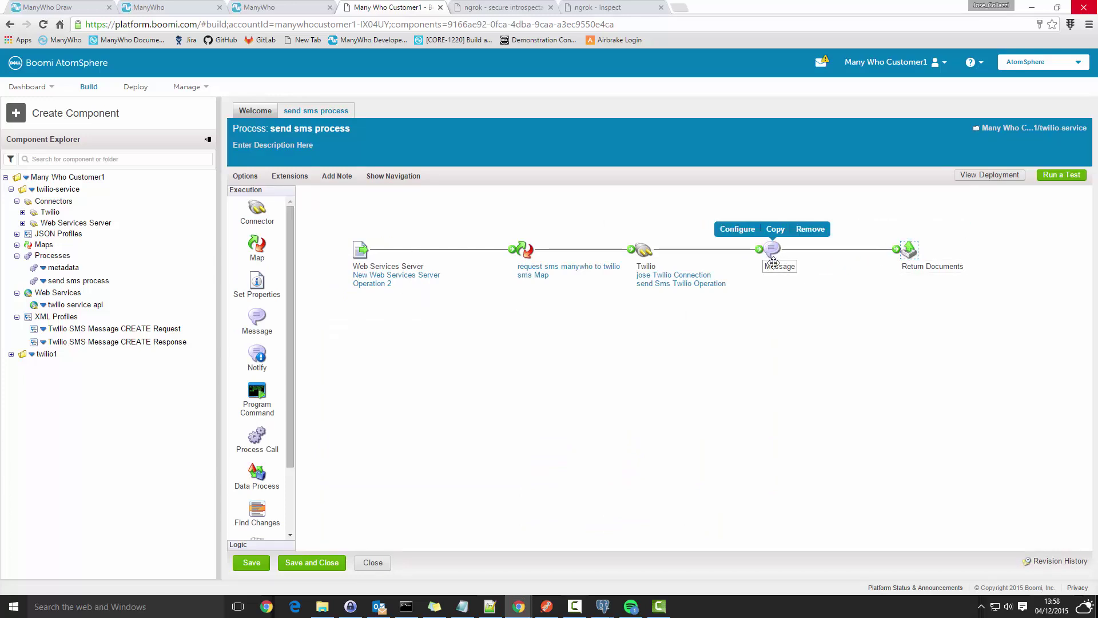
left_click(774, 248)
double_click(774, 248)
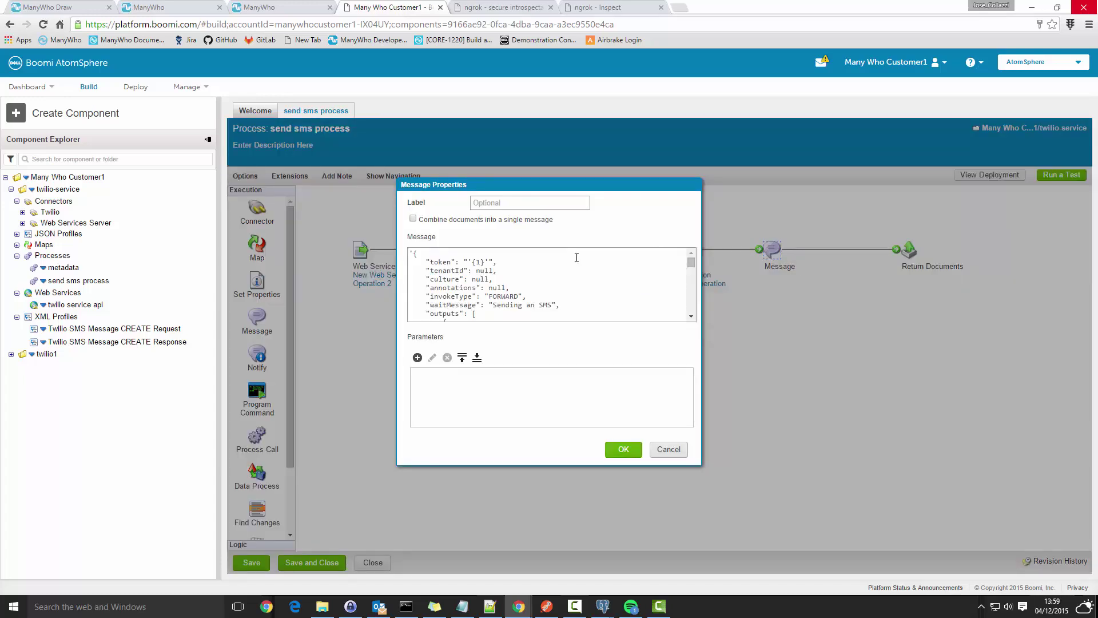
left_click_drag(475, 262, 490, 261)
left_click(623, 449)
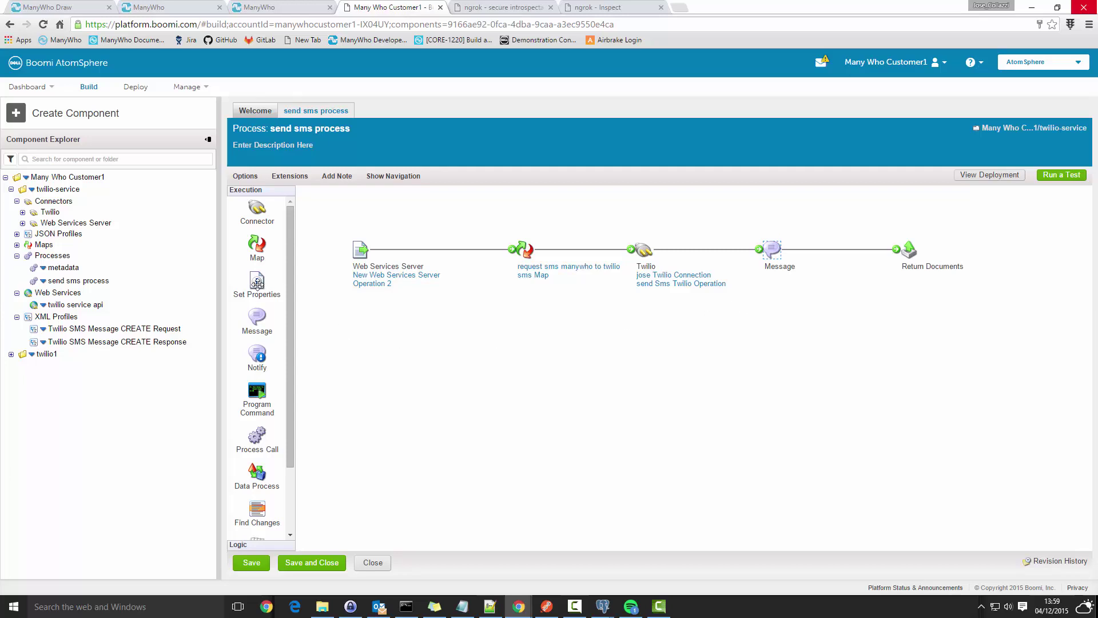
Add a Set Properties shape above the map shape and label it "set sms Property"
left_click_drag(257, 281, 530, 216)
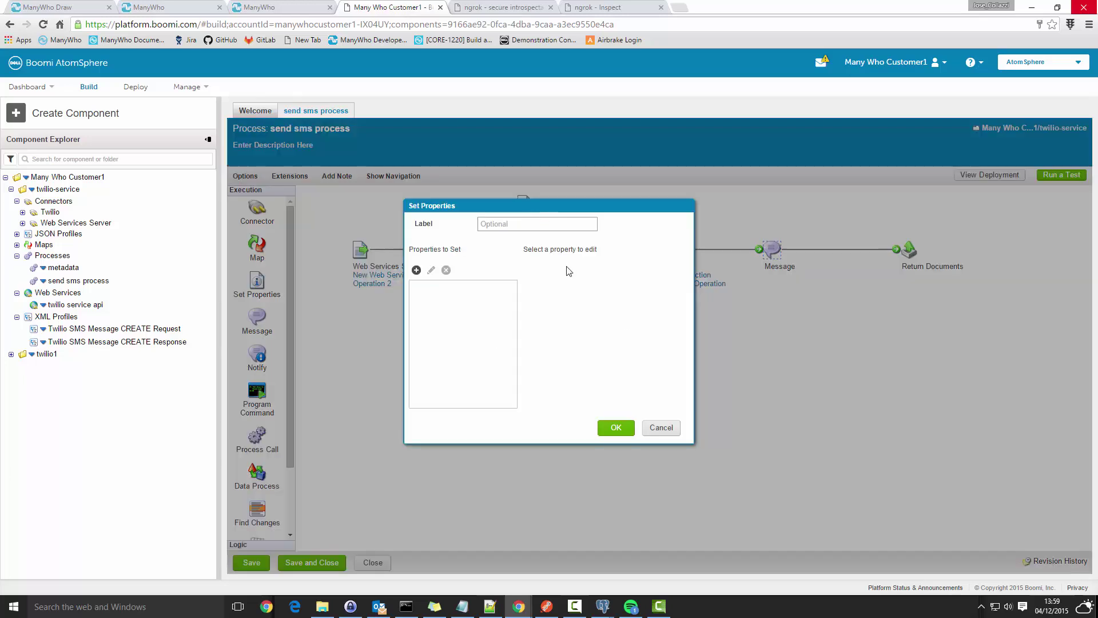
left_click(569, 227)
type("set sms Property")
Add a property of type Process Property to set sms Property and create a new component named "Send Sms Process Property" for it
left_click(416, 270)
left_click(470, 258)
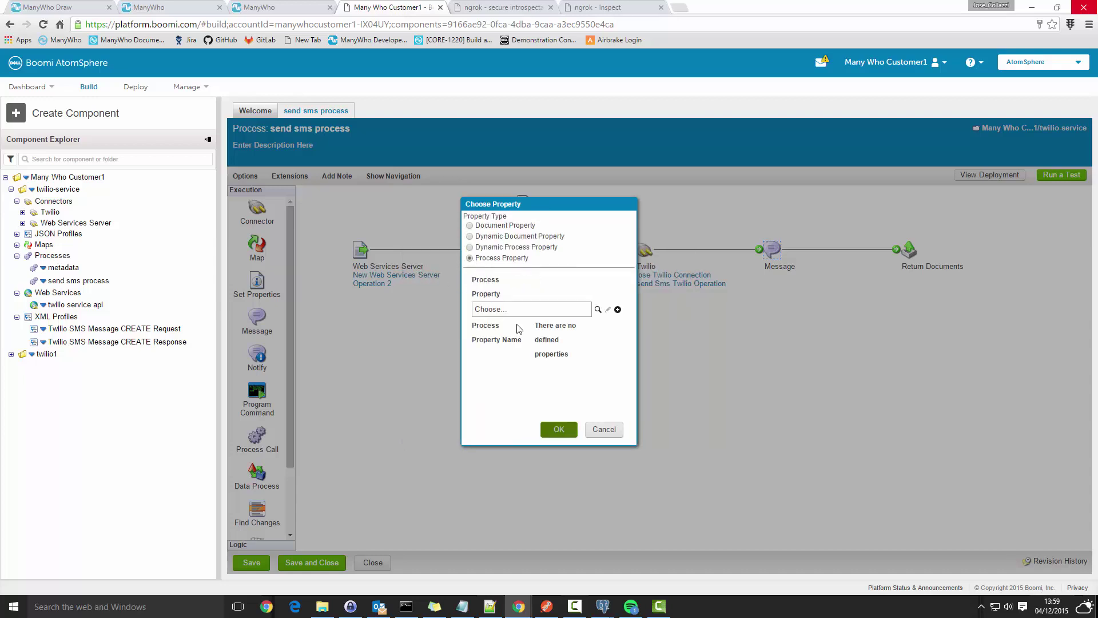
left_click(618, 310)
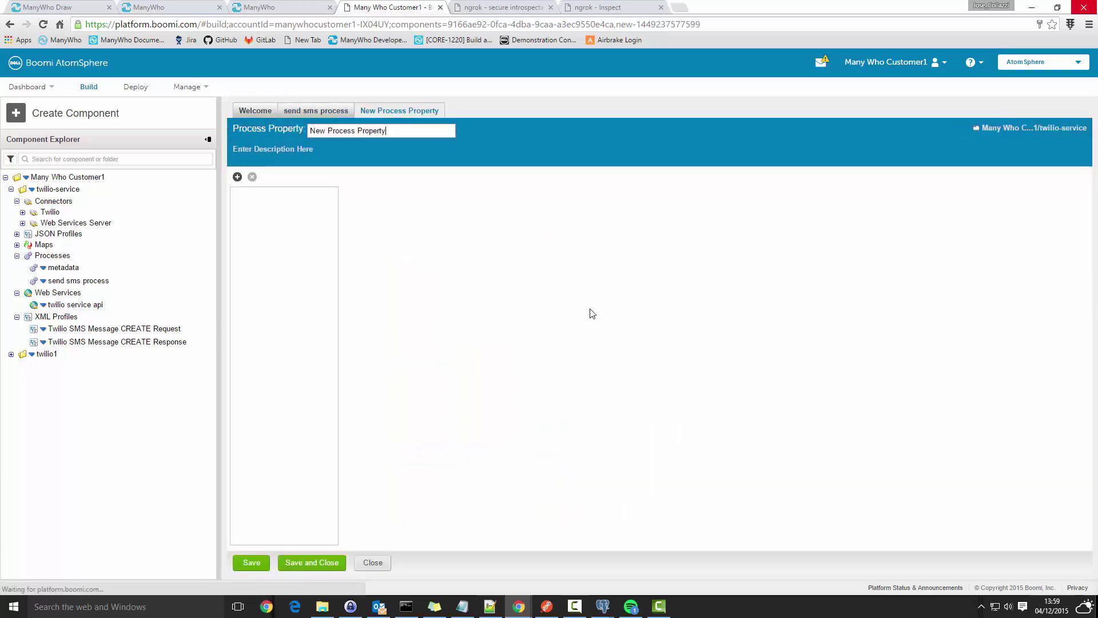
left_click_drag(320, 130, 289, 123)
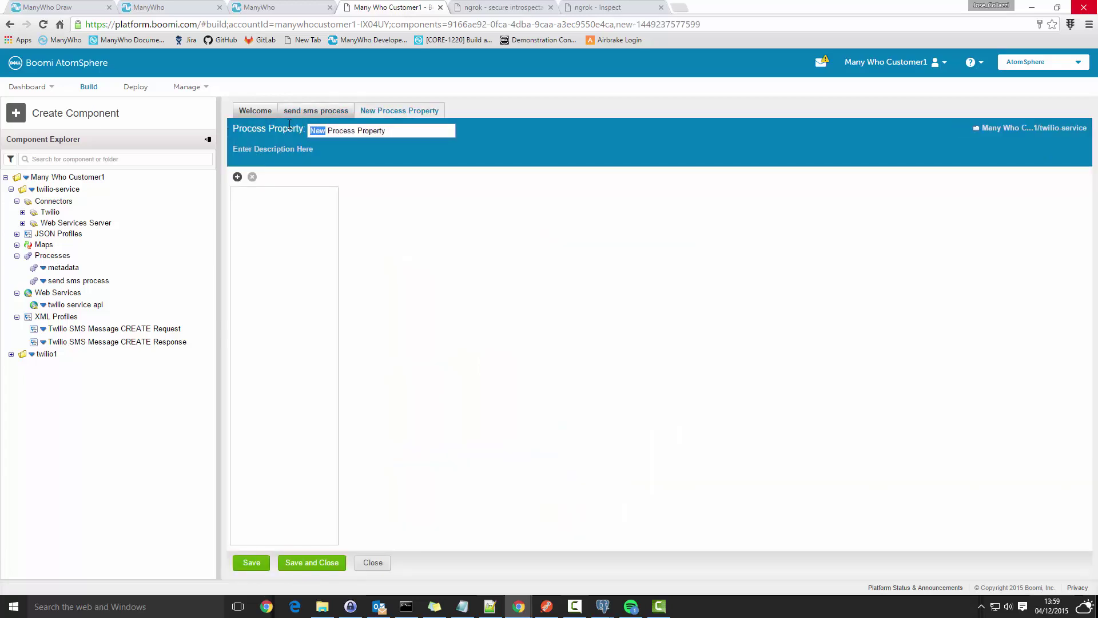
type("Send ")
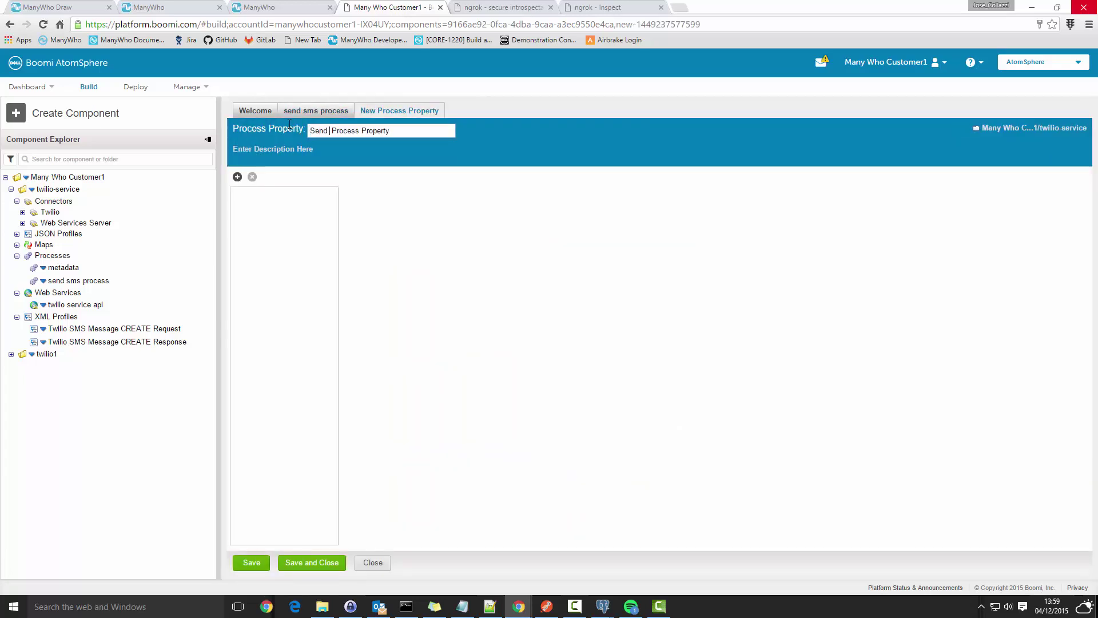
type("Sms")
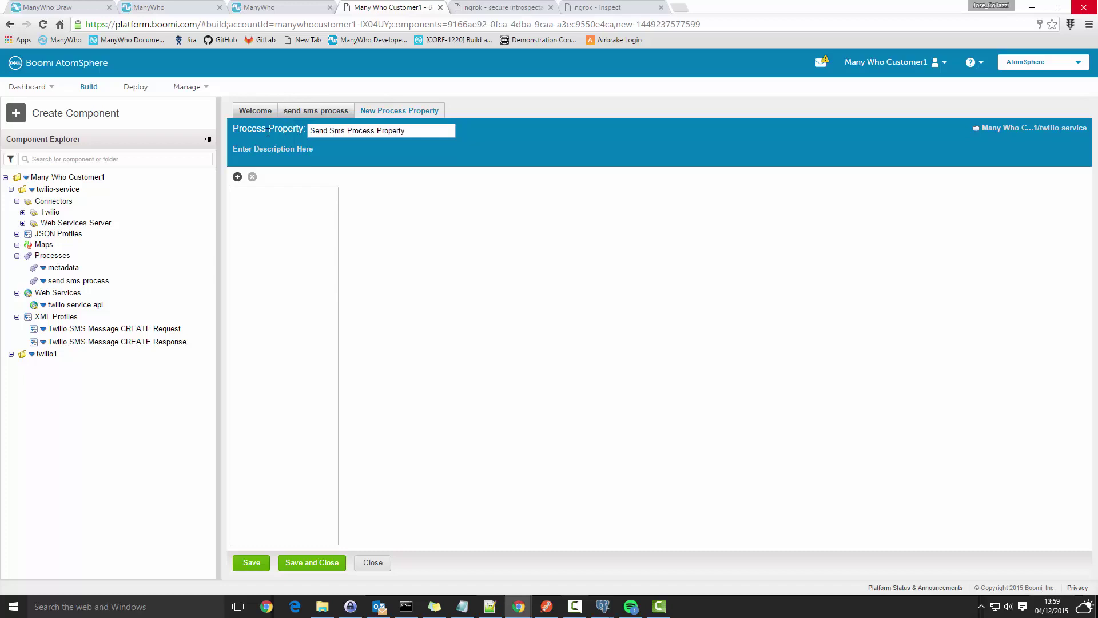
Add a String property labelled "token" to Send Sms Process Property, save the component and confirm it as the property to set
left_click(238, 177)
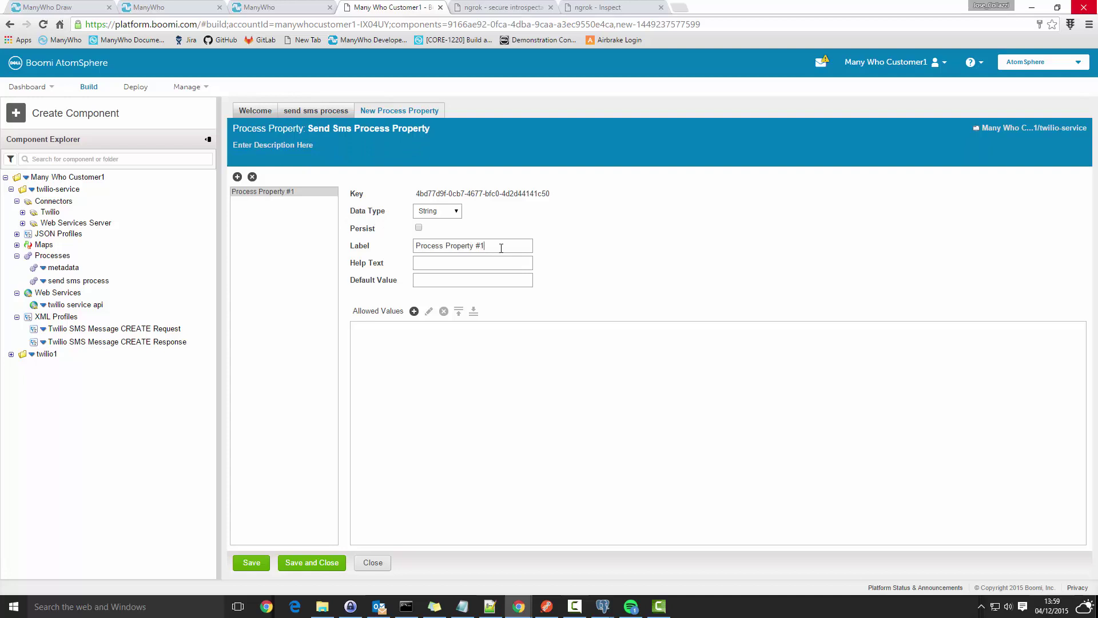
left_click_drag(501, 249, 413, 246)
key("BackSpace")
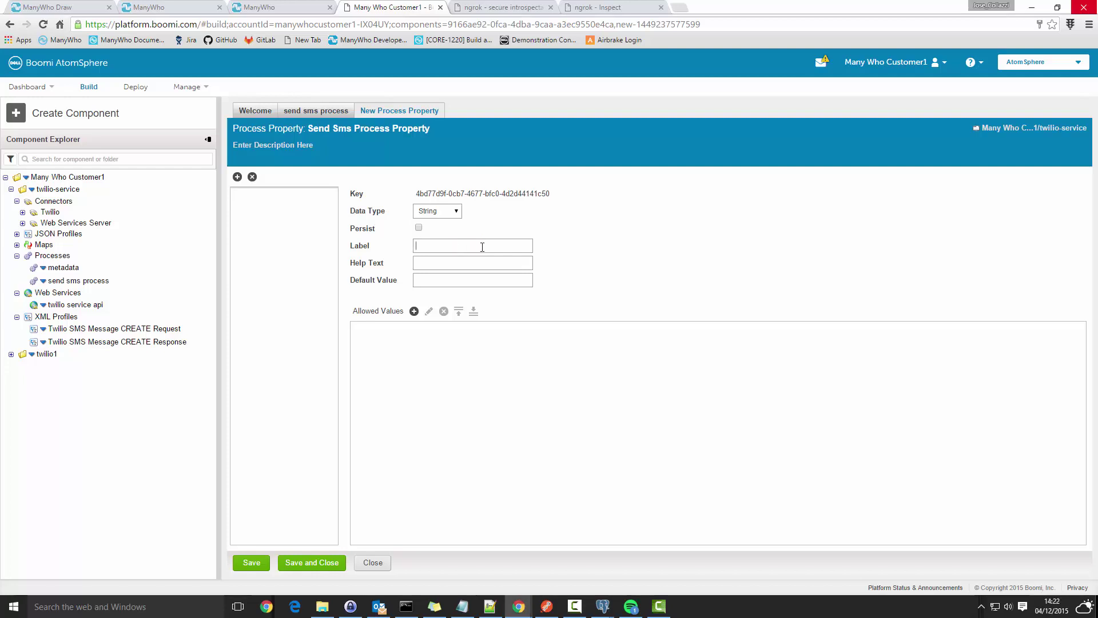
type("token")
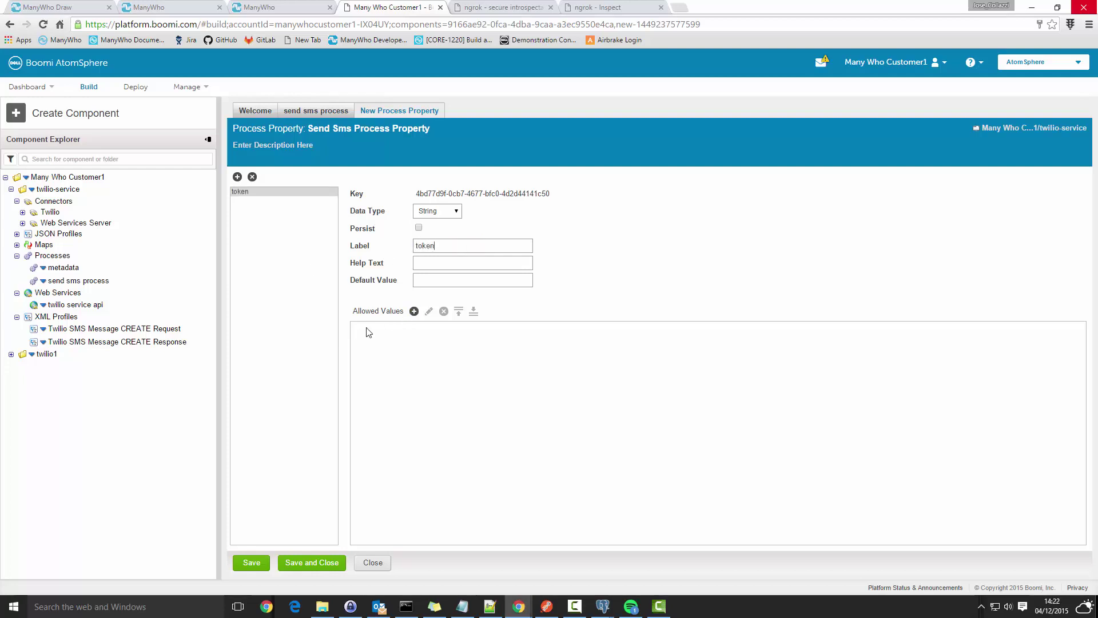
left_click(332, 564)
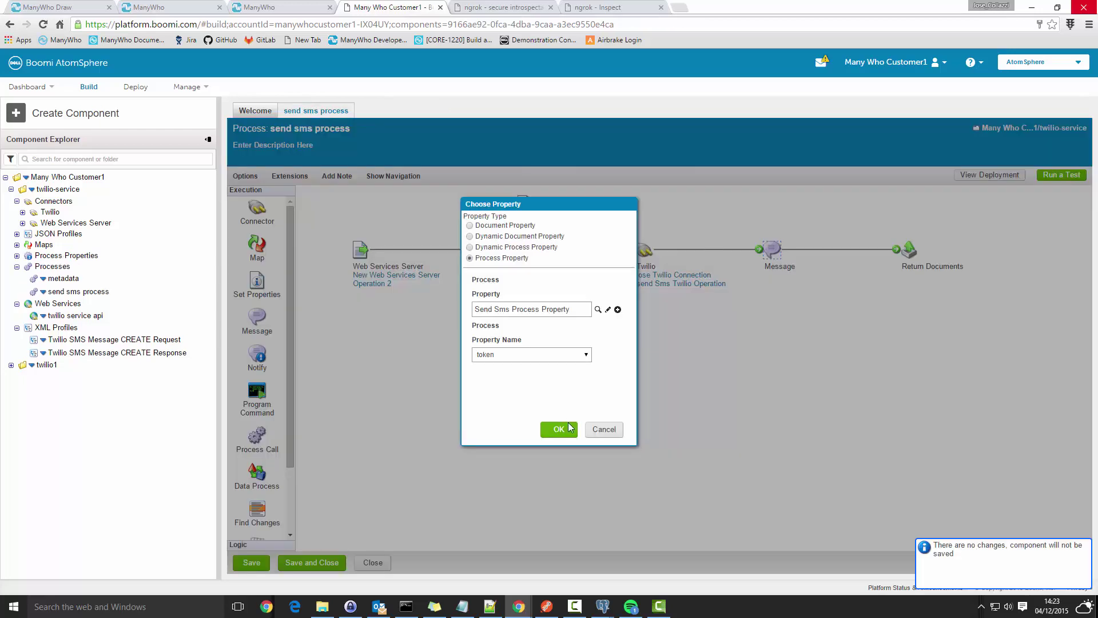
left_click(566, 429)
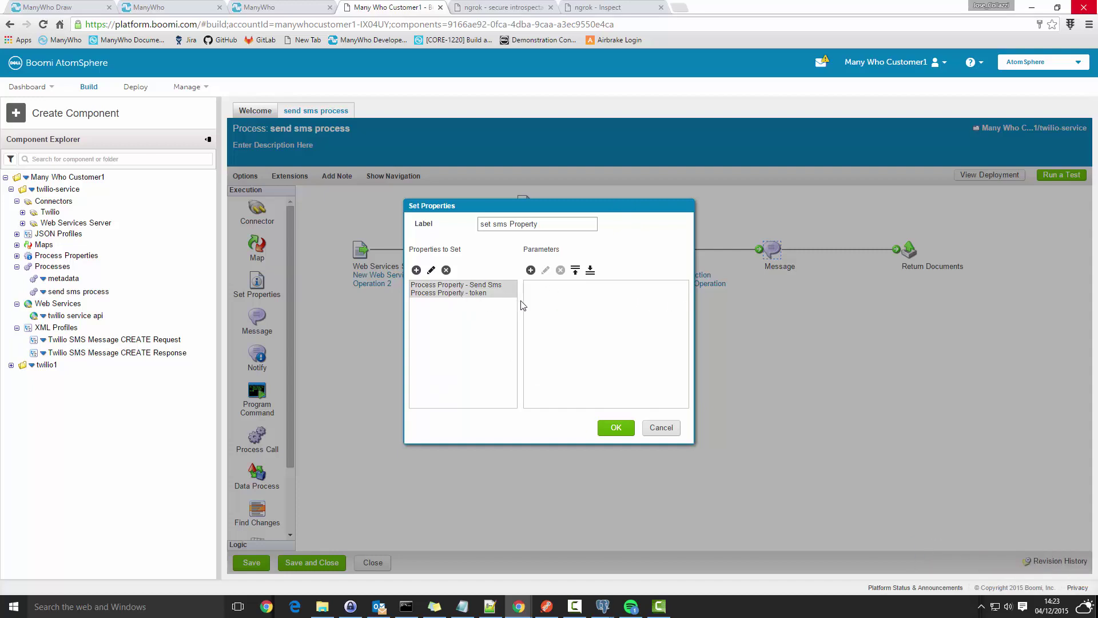
Add a Profile Element parameter for the token property, with profile type JSON and the "request sms JSON Profile"
left_click(531, 270)
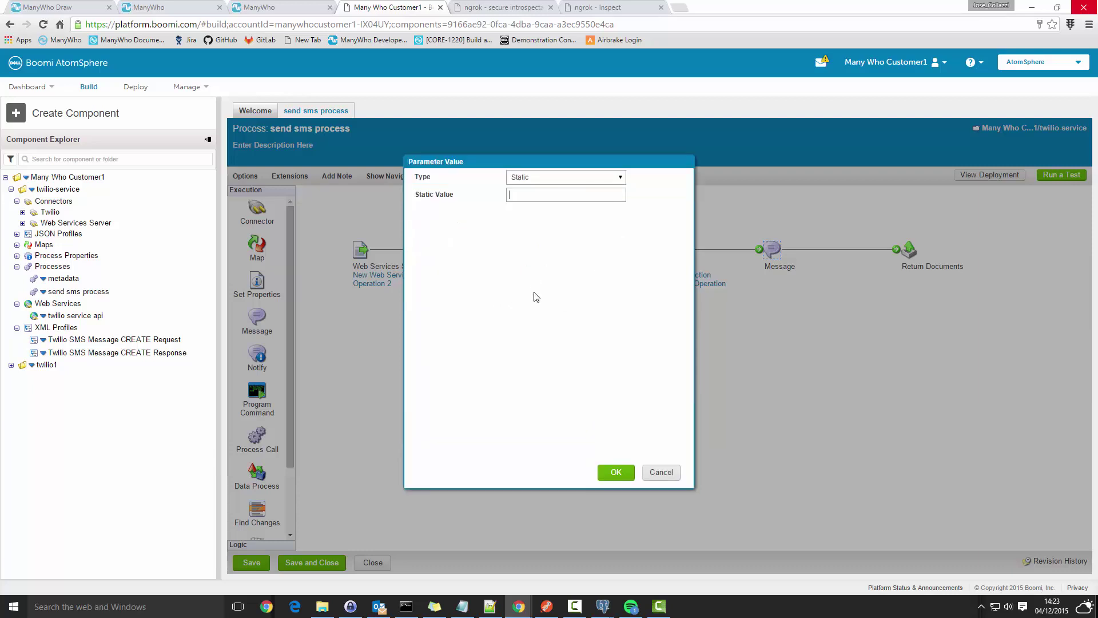
left_click(591, 183)
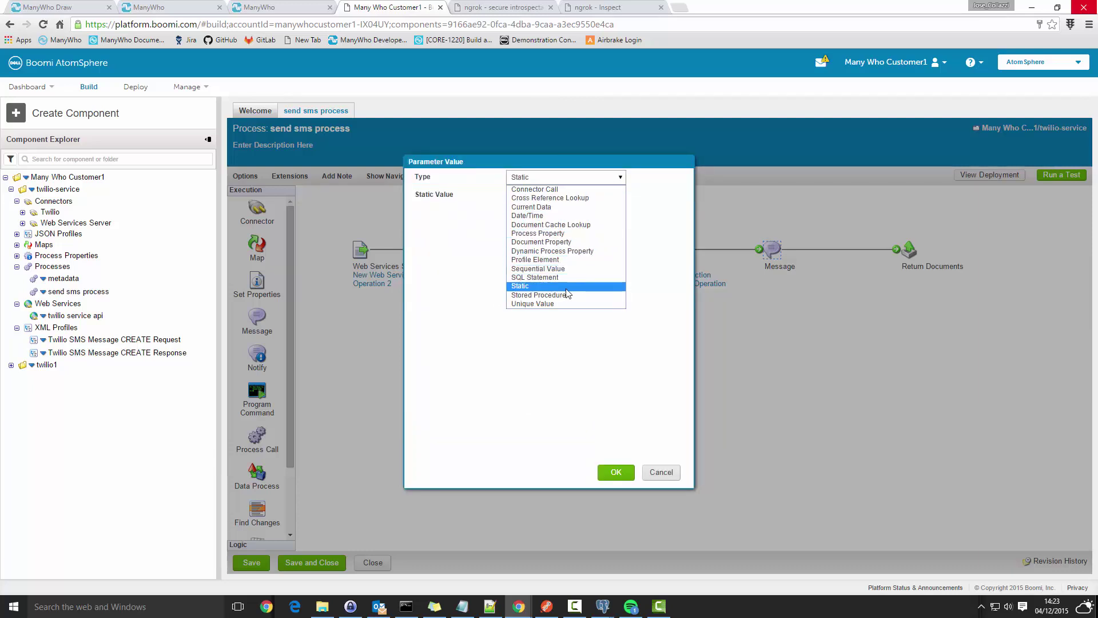
left_click(557, 260)
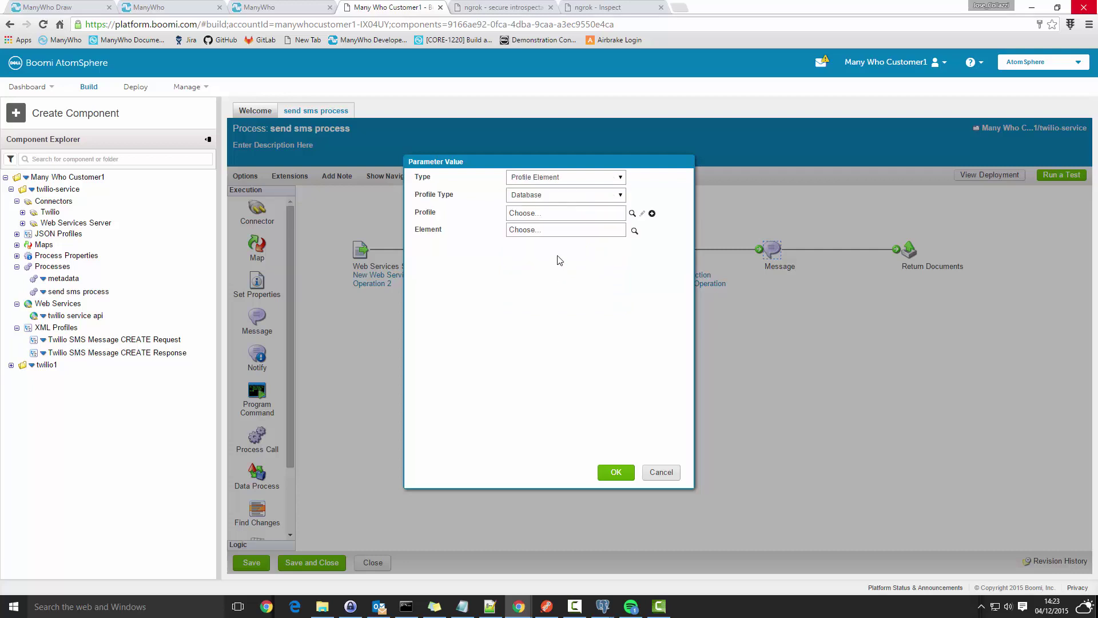
left_click(613, 199)
left_click(536, 231)
left_click(635, 215)
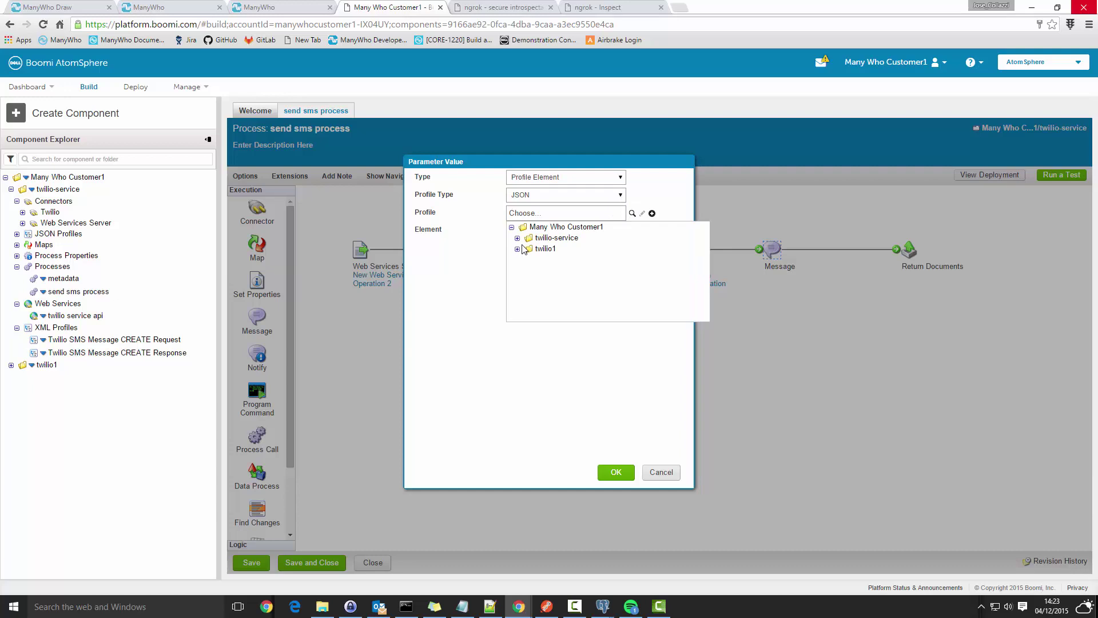
left_click(518, 238)
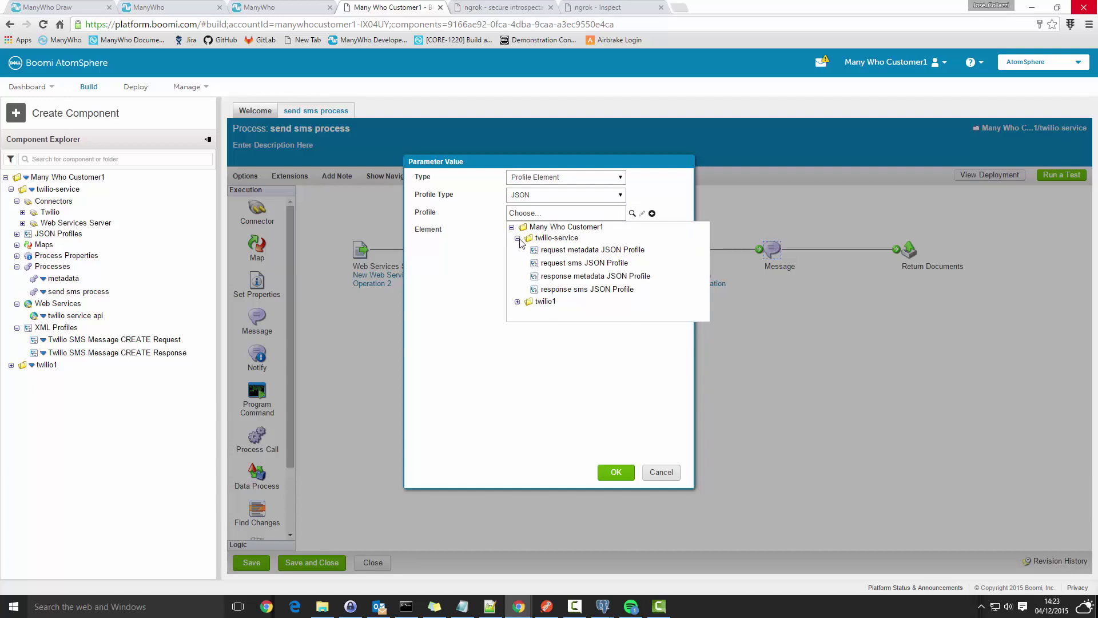
left_click(617, 264)
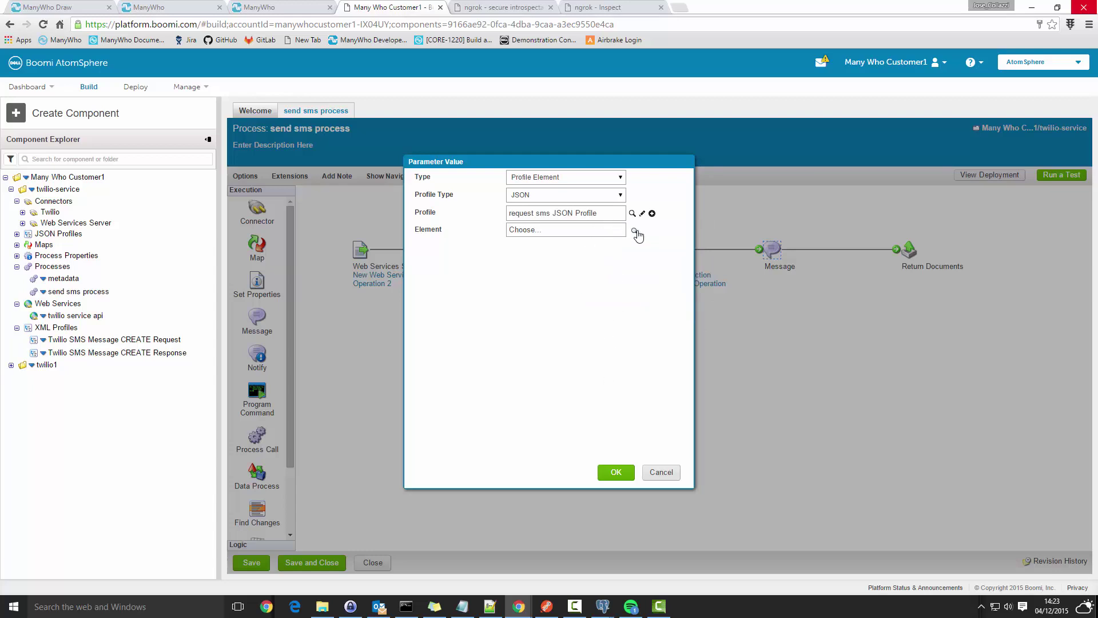
Choose the root object's token element as the parameter's source and confirm the parameter and the Set Properties shape
left_click(634, 230)
left_click(519, 282)
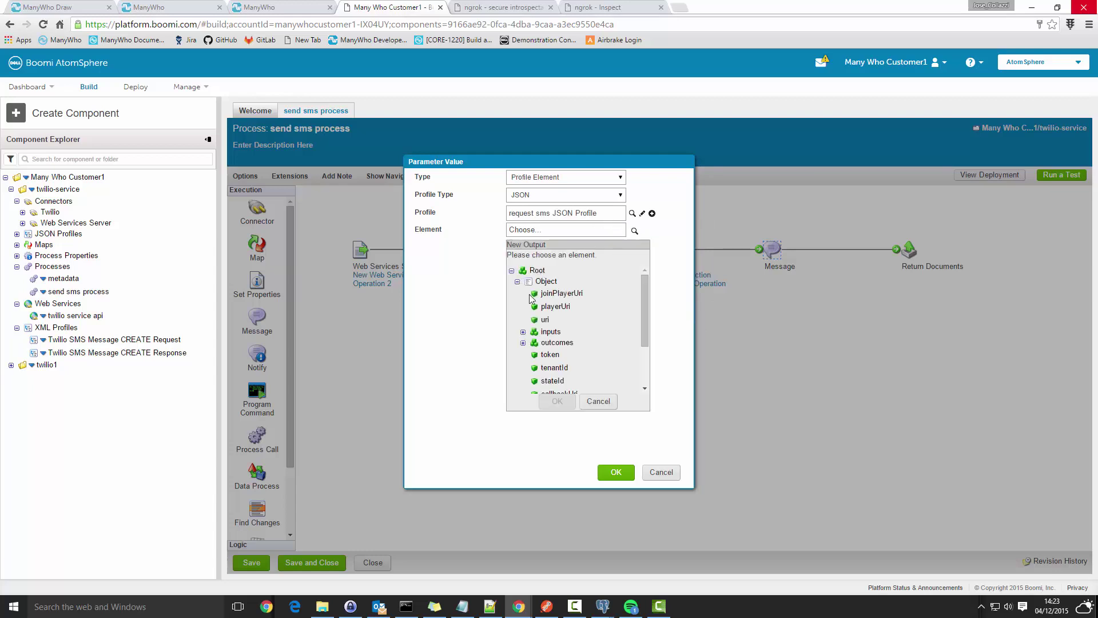
left_click(549, 355)
left_click(614, 473)
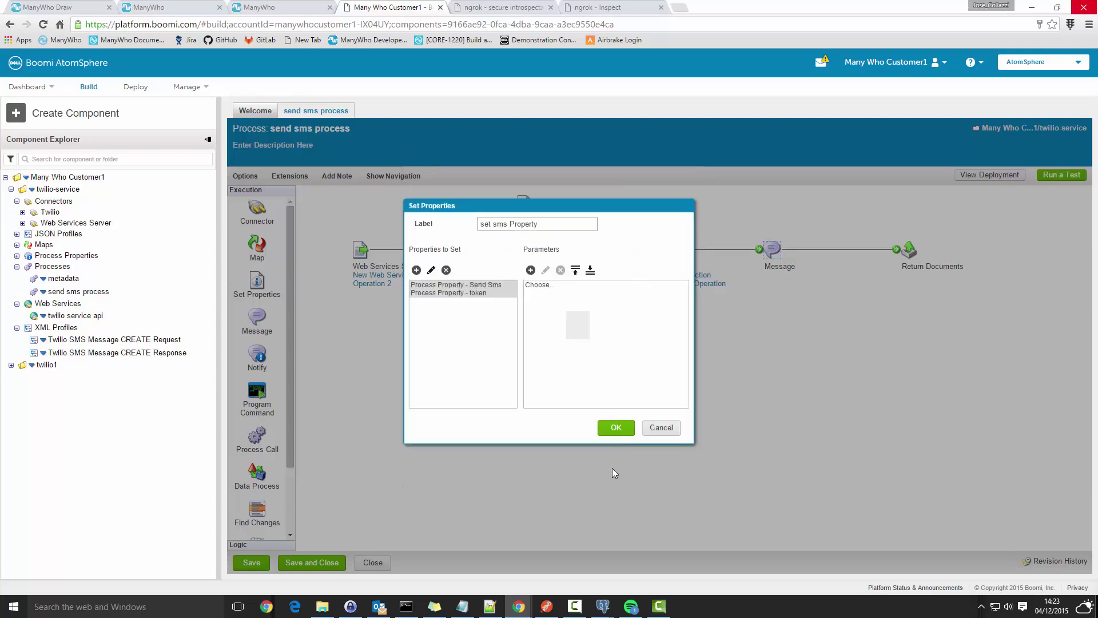
left_click(621, 429)
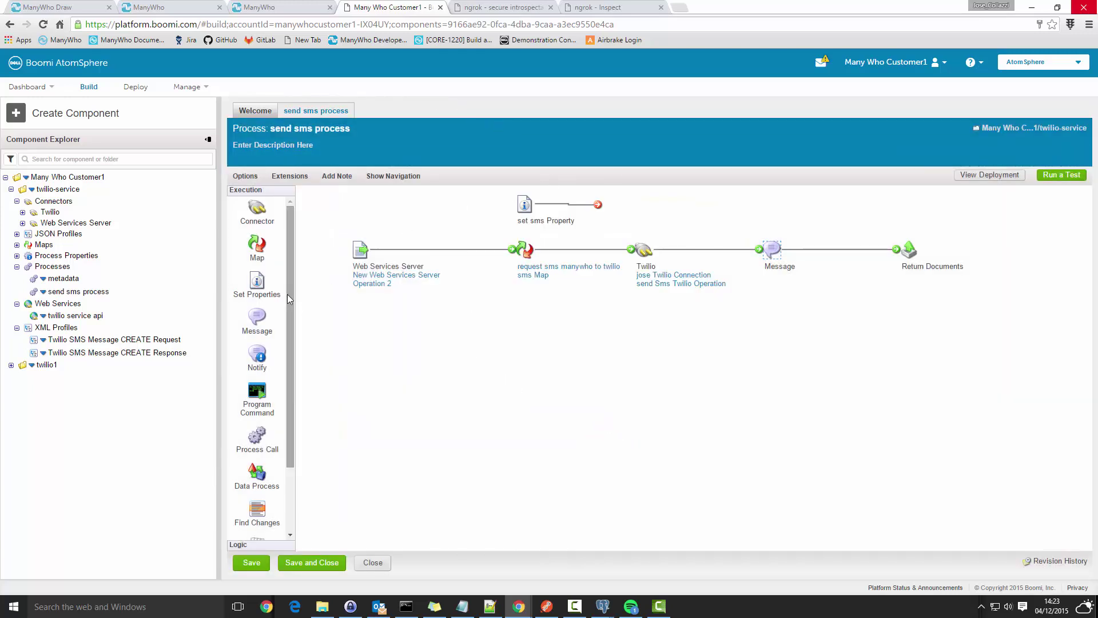
Add a Branch shape with 2 branches after Web Services Server and place it in line before the map
scroll(280, 406, "down", 2)
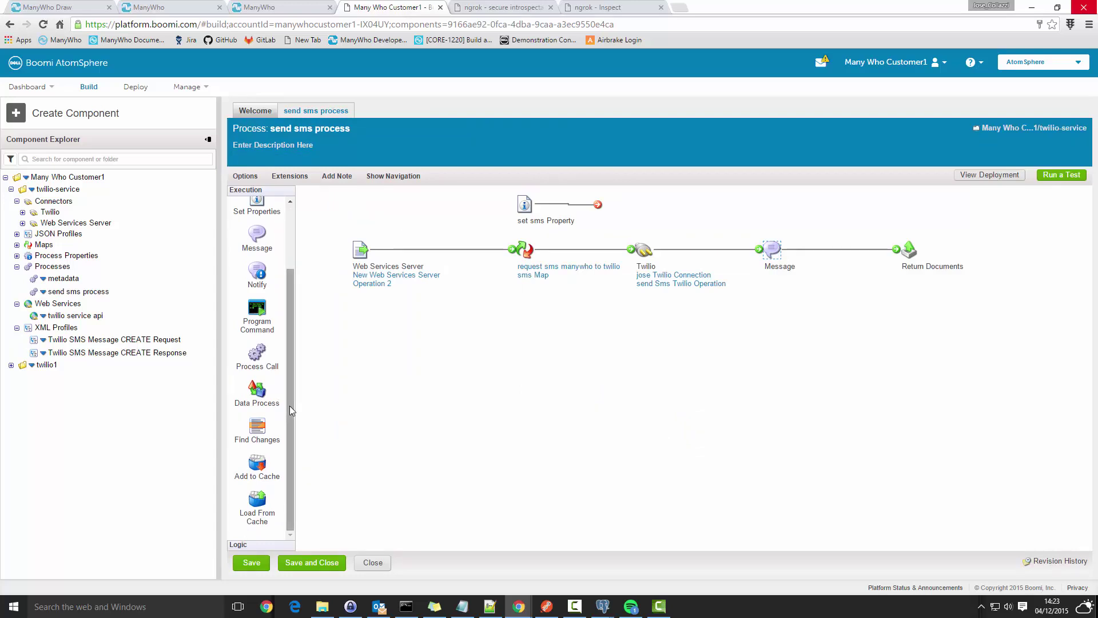
scroll(290, 405, "up", 2)
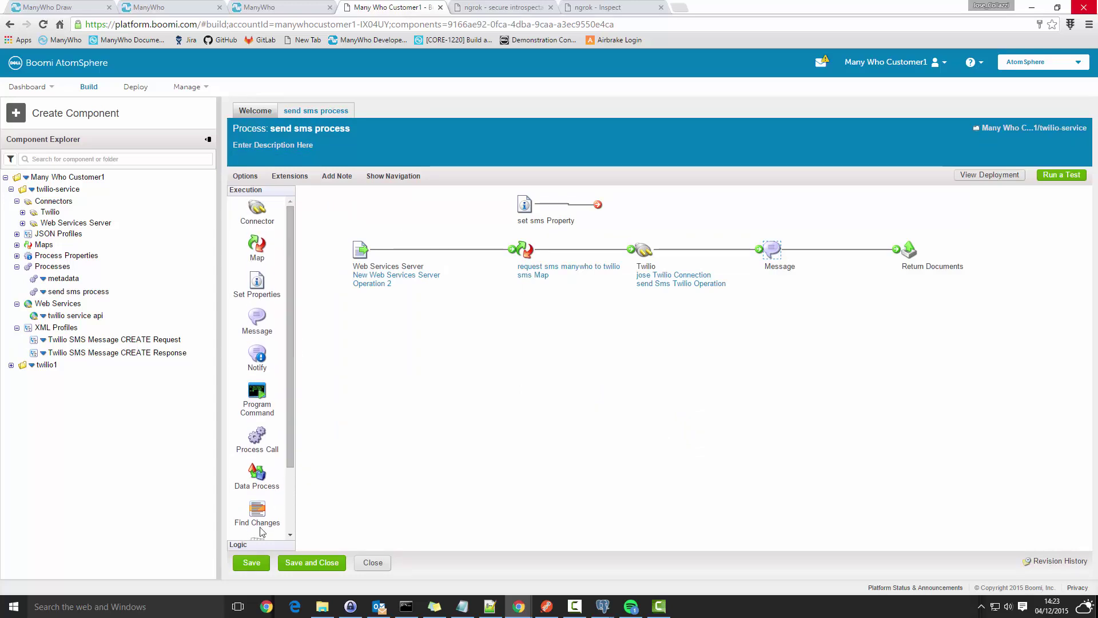
left_click(255, 545)
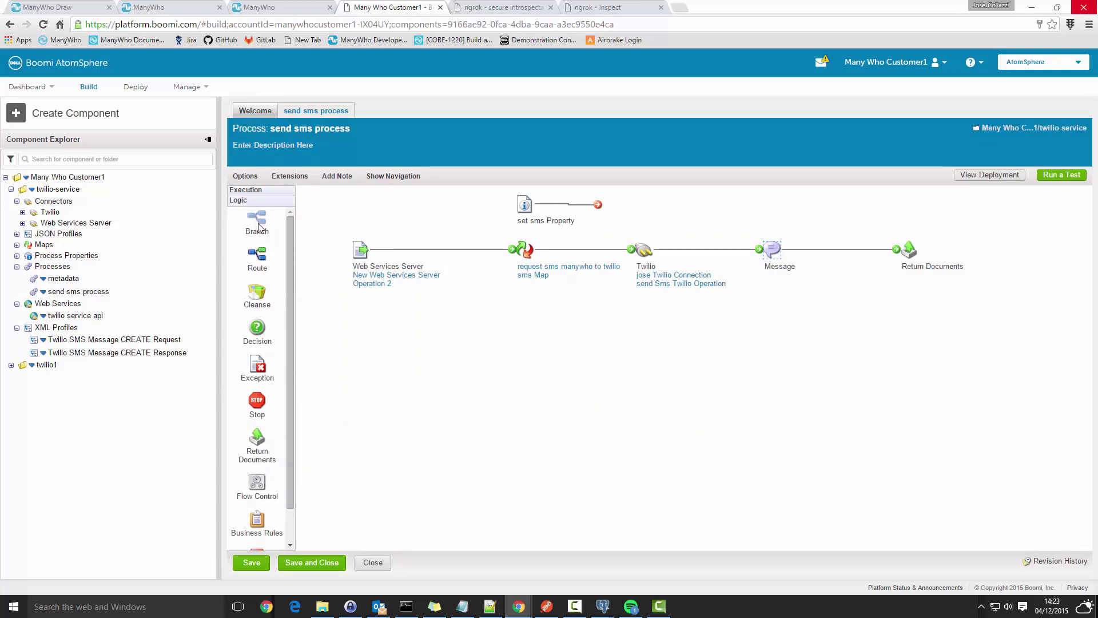
left_click_drag(257, 220, 487, 249)
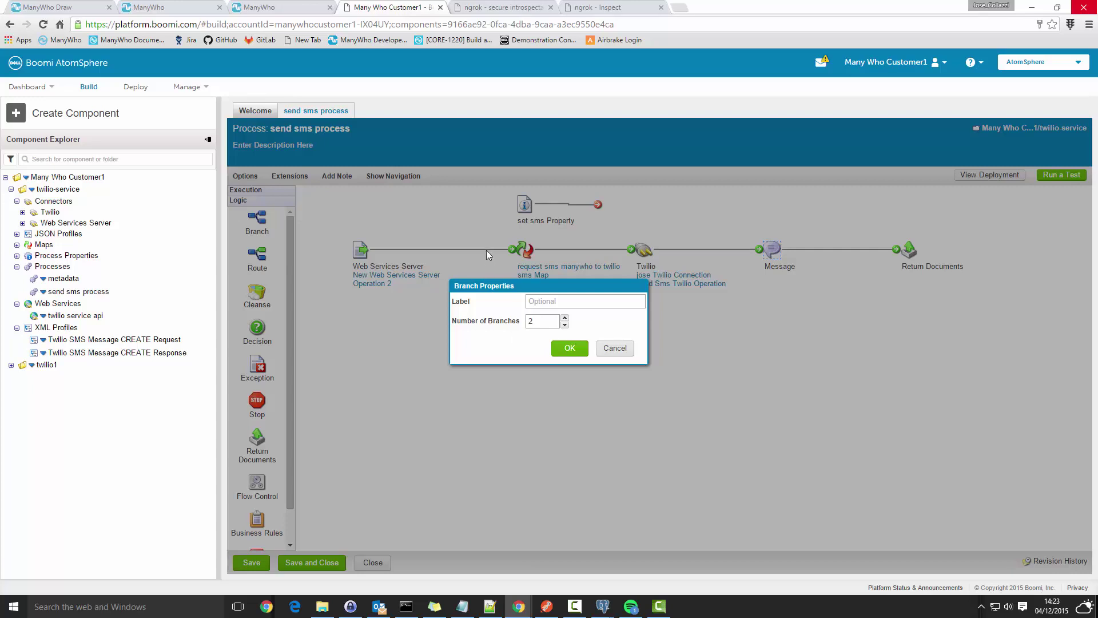
left_click(570, 348)
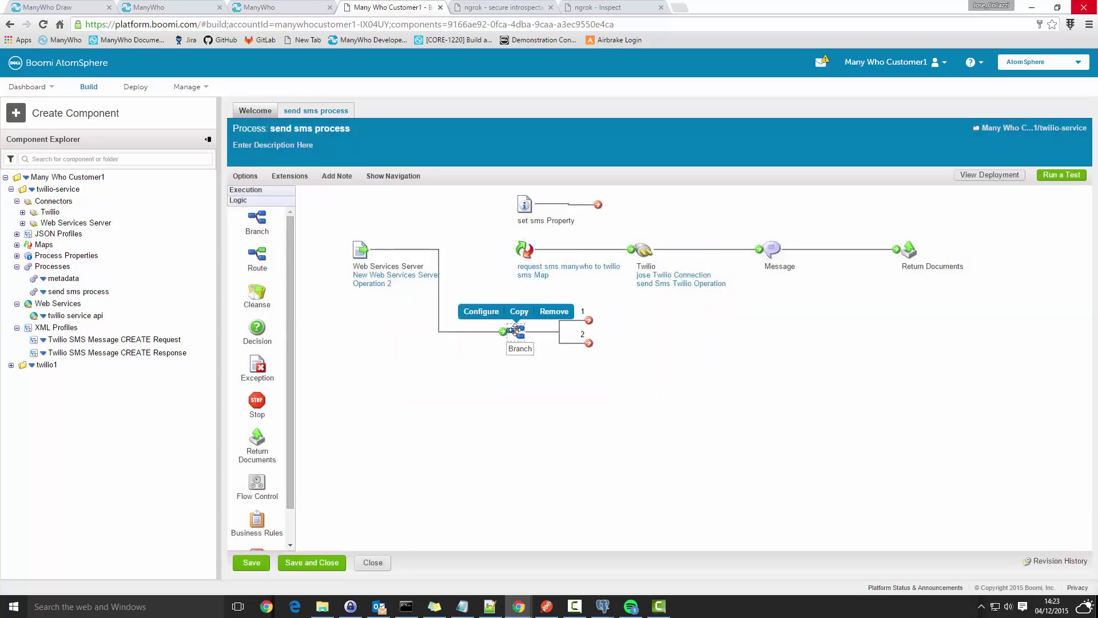
left_click_drag(512, 335, 460, 251)
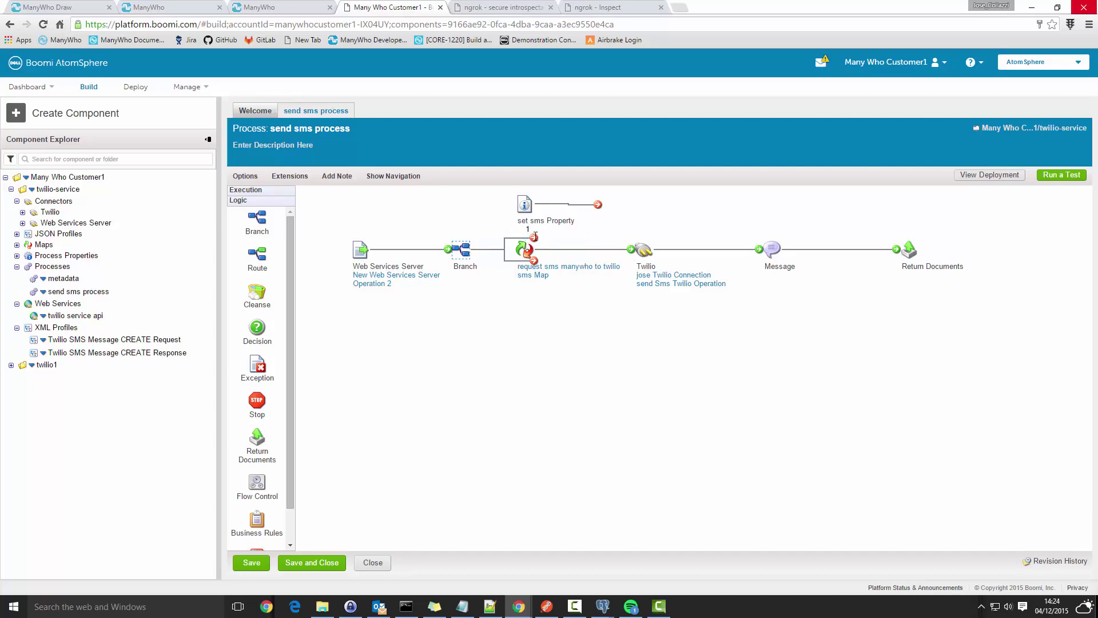
Connect branch 1 to set sms Property and branch 2 to the map, and move the map-to-Return Documents row lower
left_click_drag(534, 236, 513, 205)
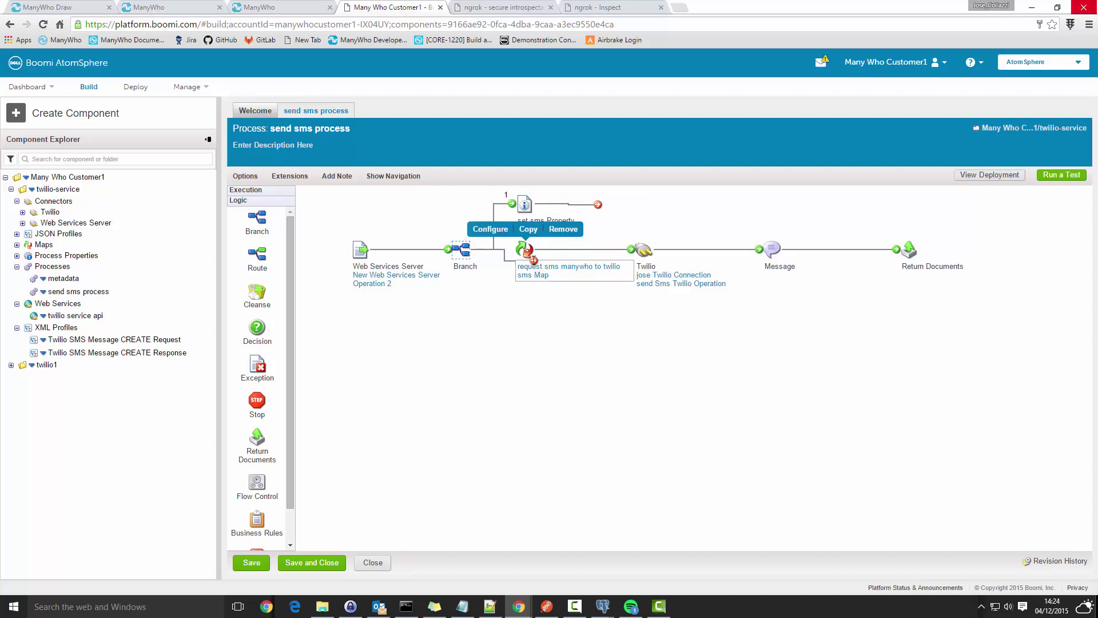
mouse_move(533, 259)
left_mouse_down()
mouse_move(503, 261)
mouse_move(512, 248)
mouse_move(529, 250)
left_mouse_up()
left_click_drag(944, 234, 527, 289)
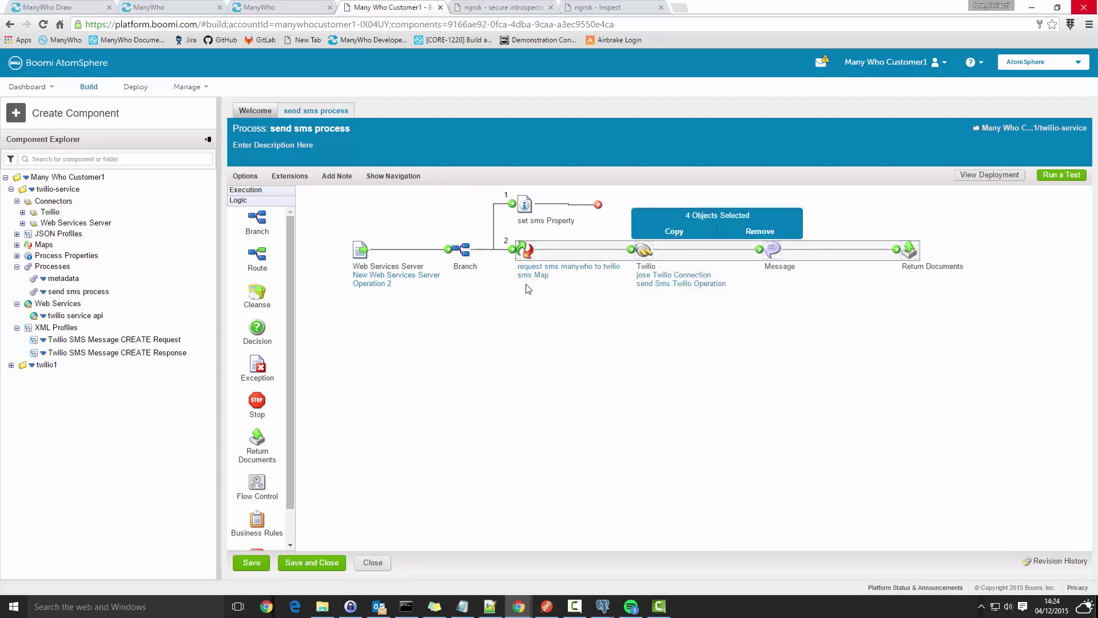
left_click_drag(525, 250, 526, 287)
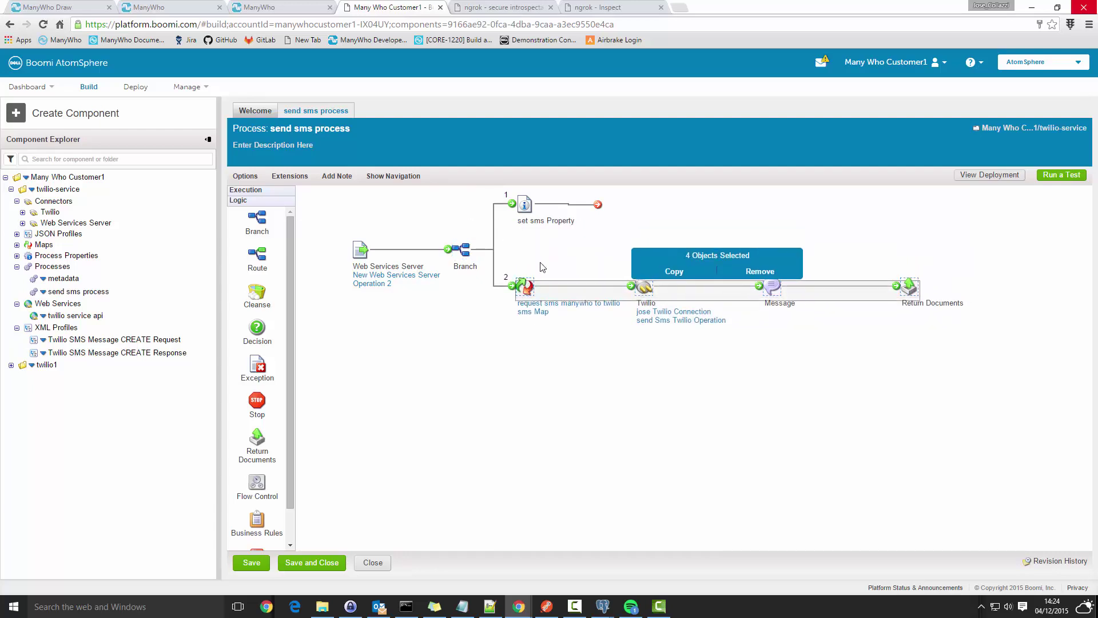
left_click(543, 267)
Add a Stop shape set to end and continue, and attach it to the open end of set sms Property
mouse_move(597, 207)
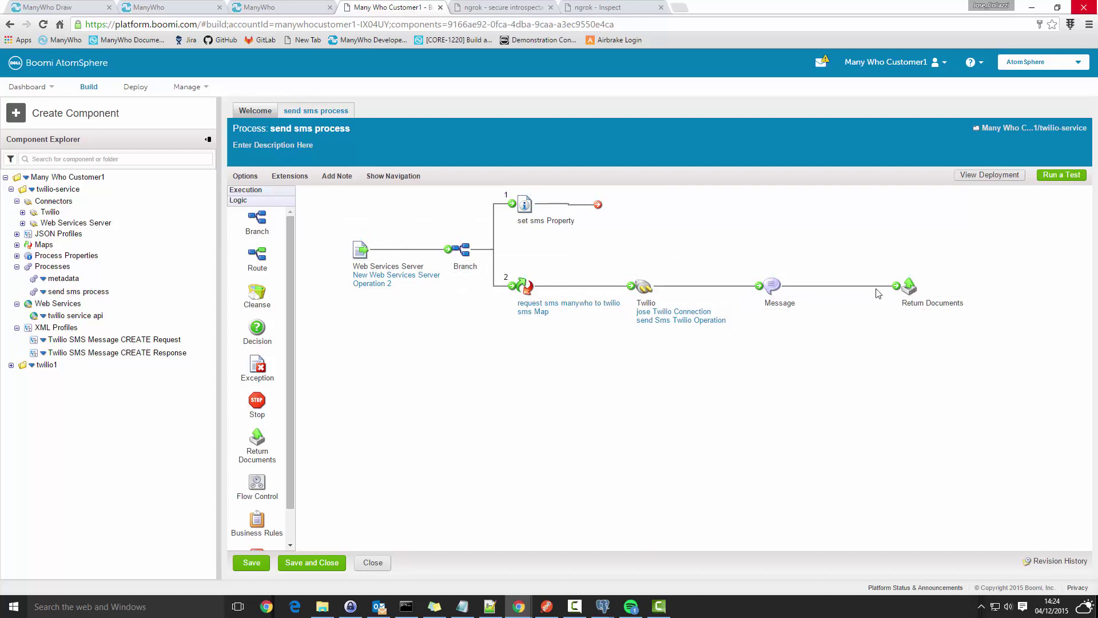
left_click_drag(257, 402, 610, 214)
left_click(548, 342)
left_click_drag(625, 204, 600, 203)
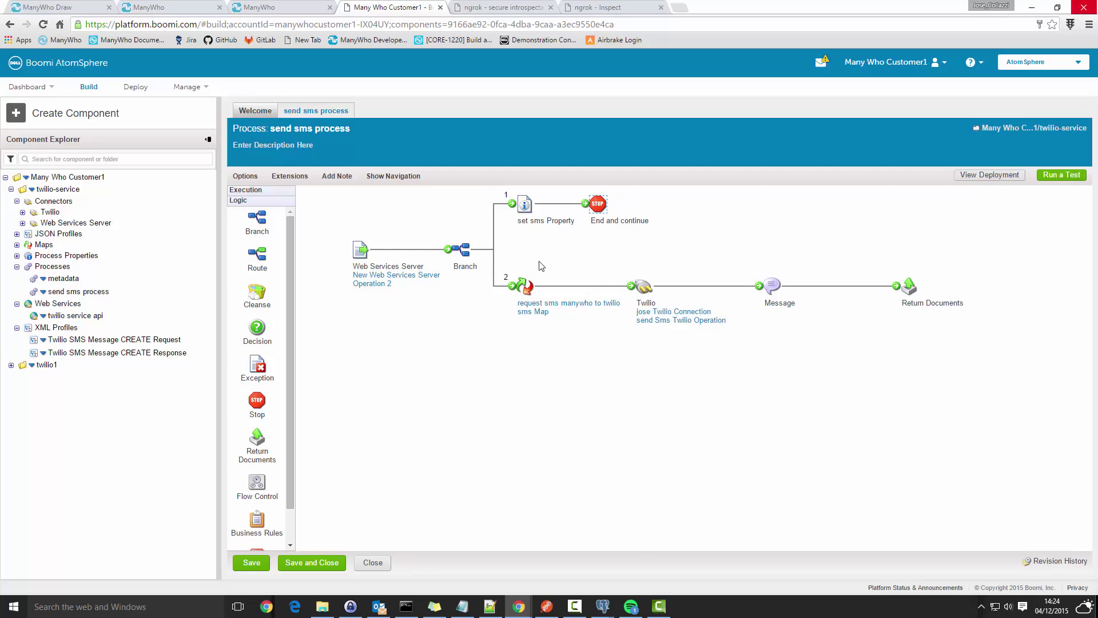
Add a Process Property parameter to the Message shape using token from Send Sms Process Property, and confirm the message properties
mouse_move(775, 286)
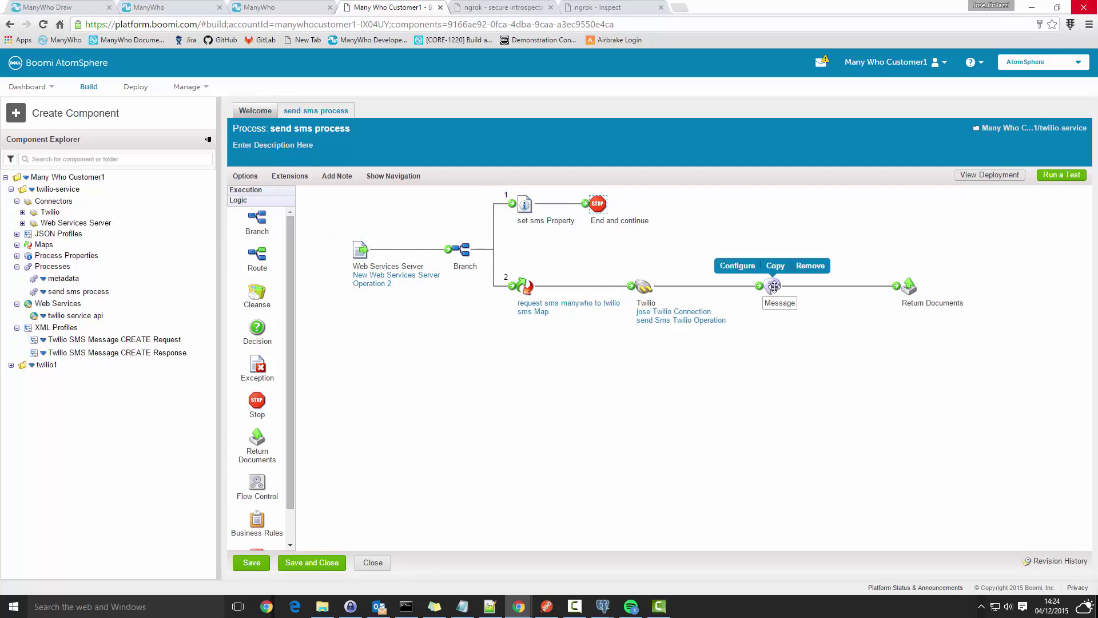
double_click(773, 287)
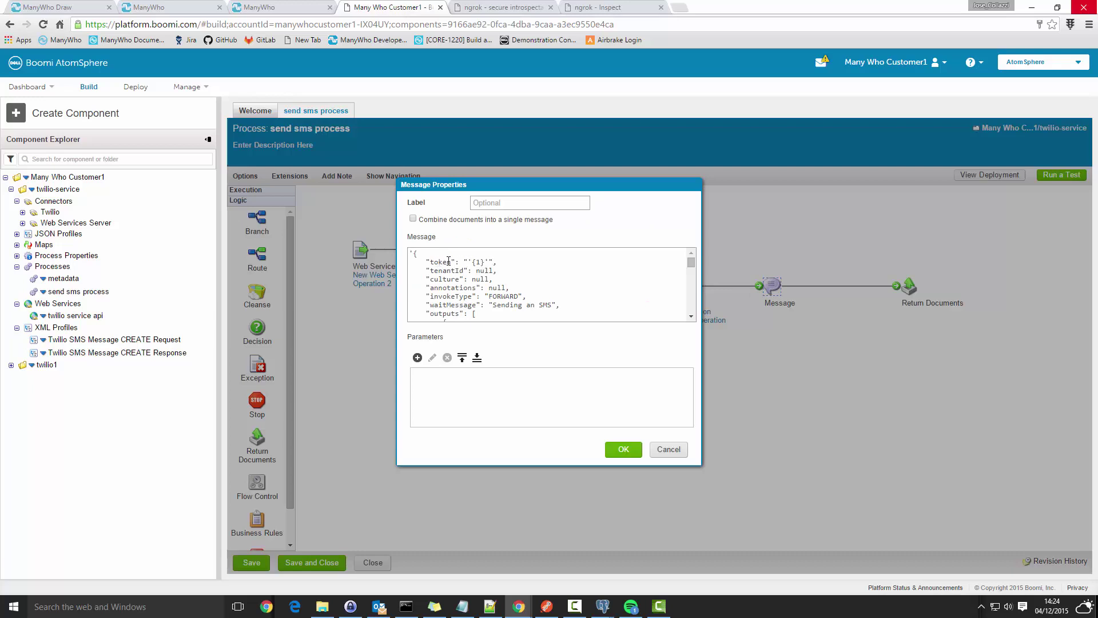
left_click(417, 357)
left_click(621, 180)
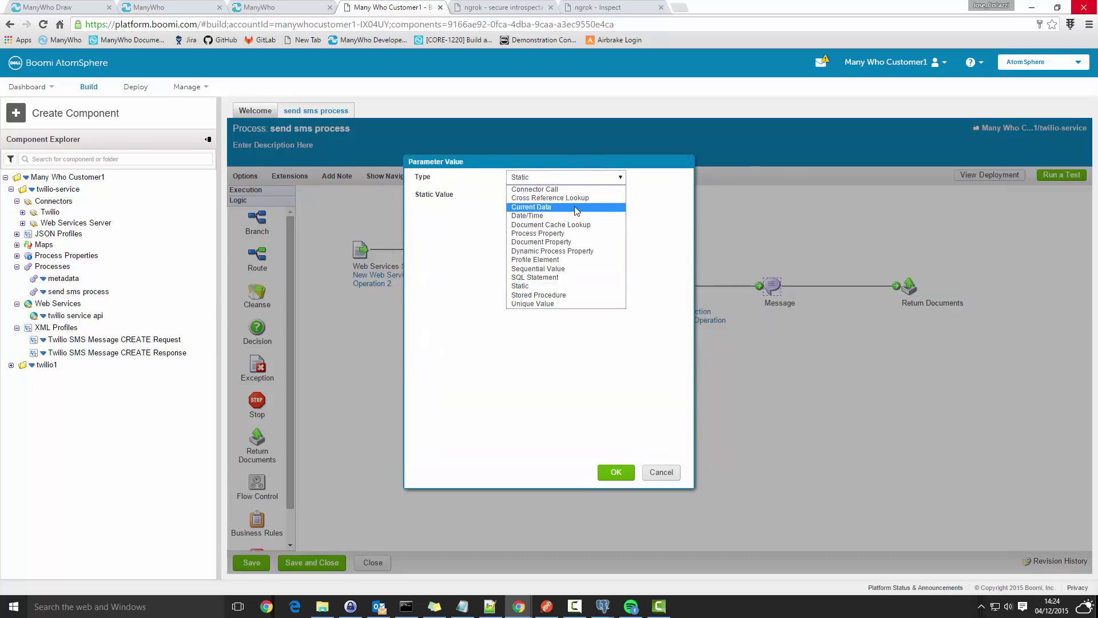
left_click(564, 236)
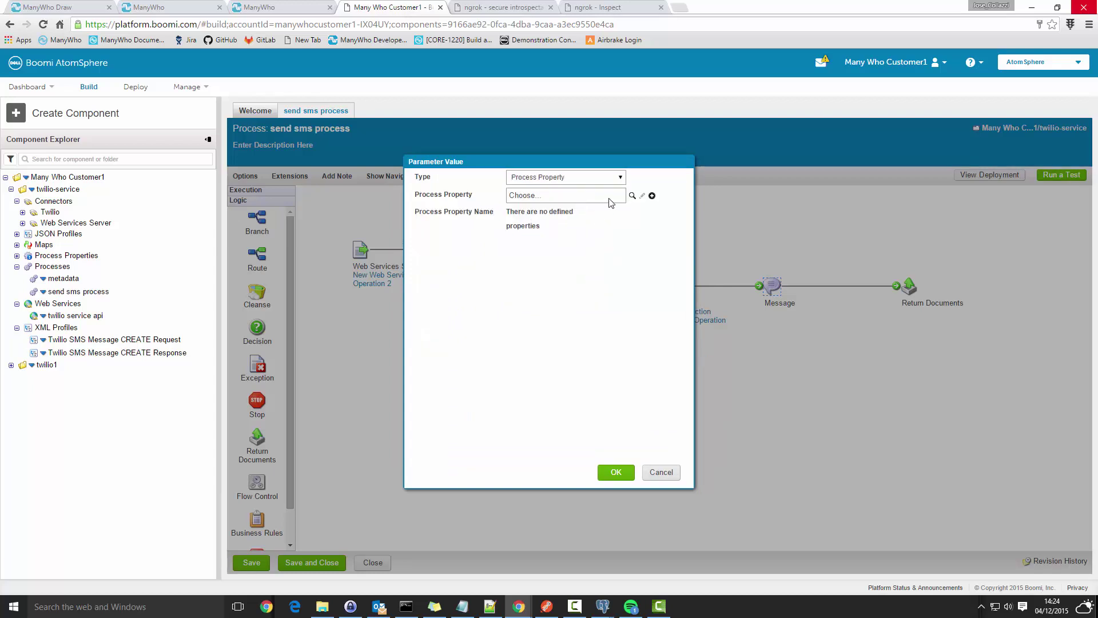
left_click(633, 195)
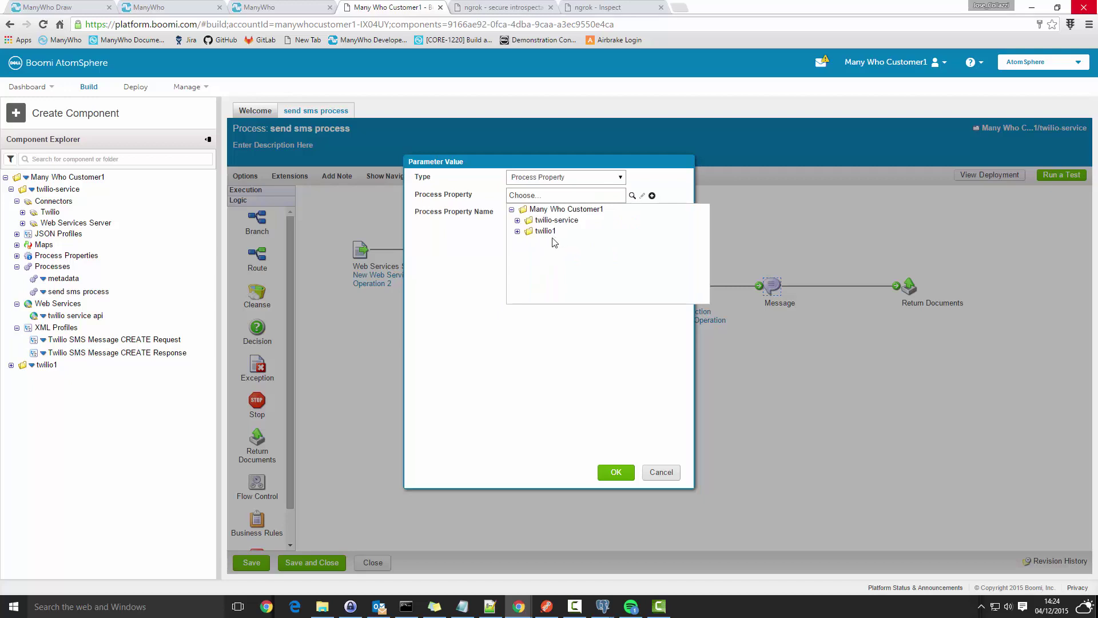
left_click(517, 221)
left_click(569, 234)
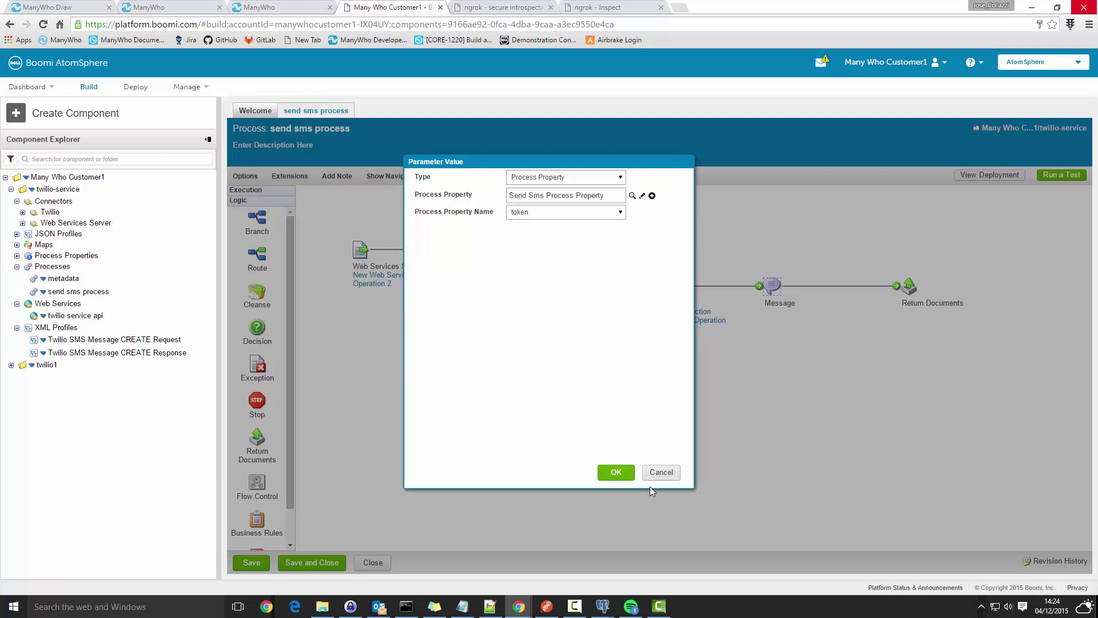
left_click(616, 472)
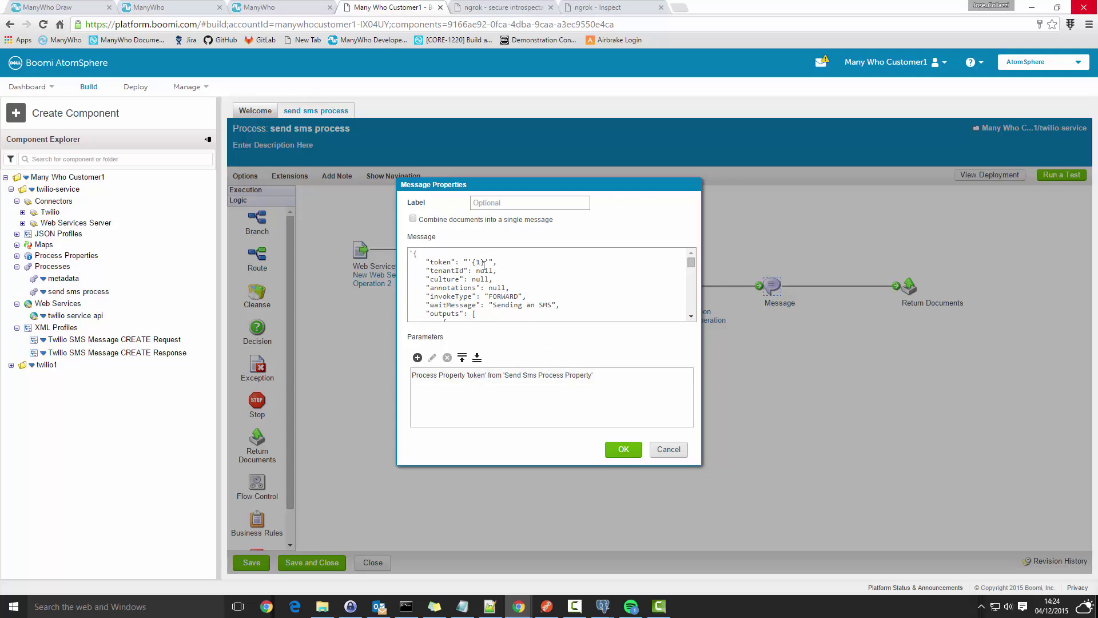
left_click(623, 449)
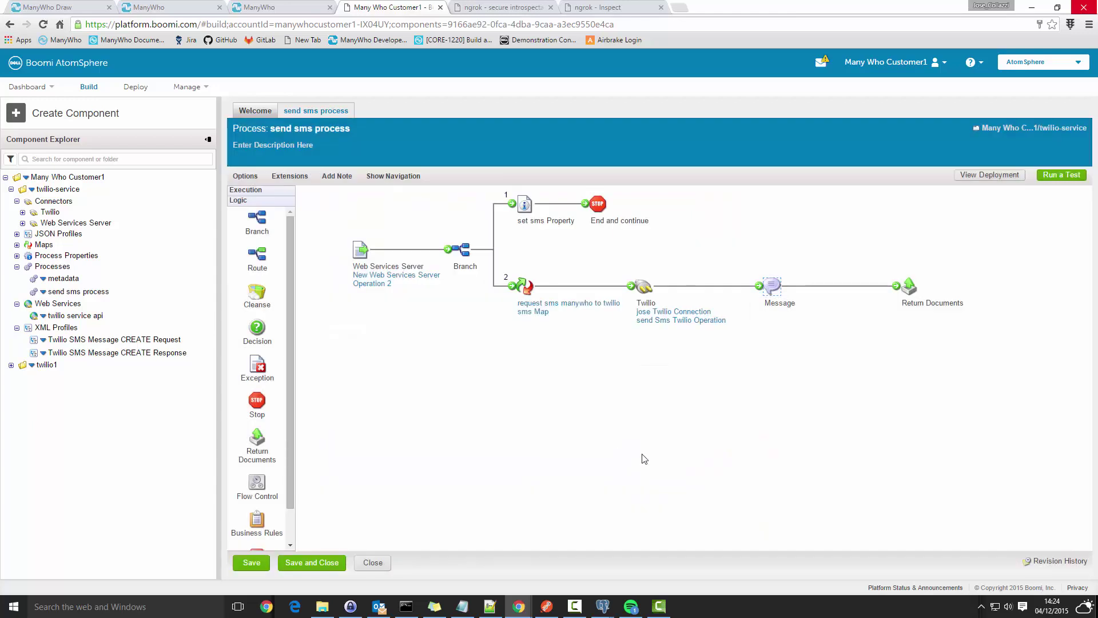
In set sms Property, source the token property from Root/Object/token of request sms JSON Profile, and save and close the process
left_click(523, 208)
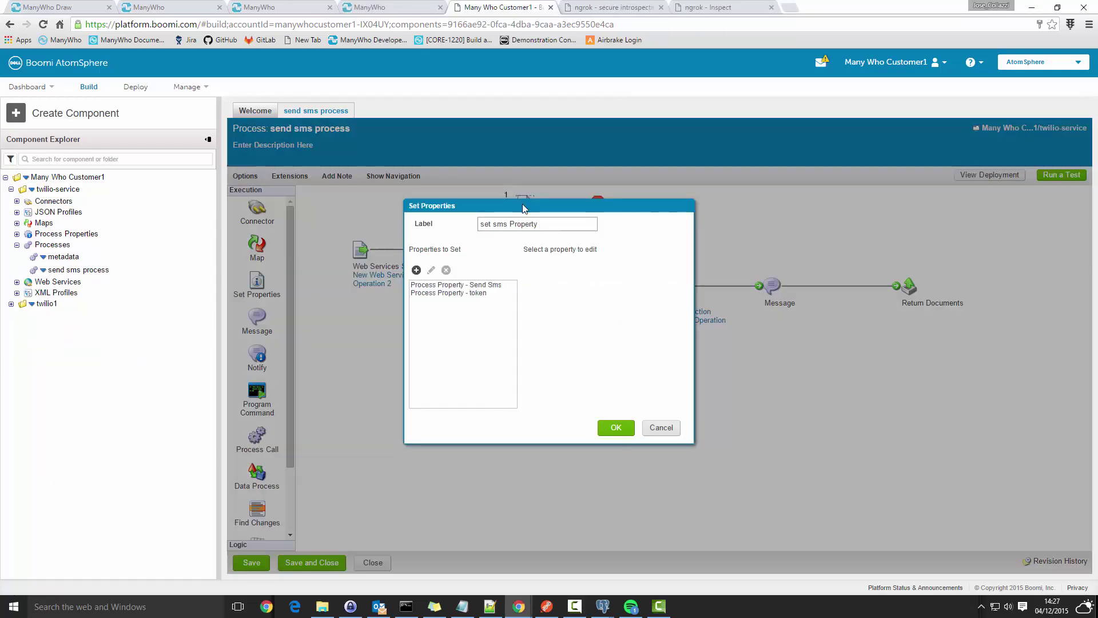
left_click(449, 293)
double_click(573, 285)
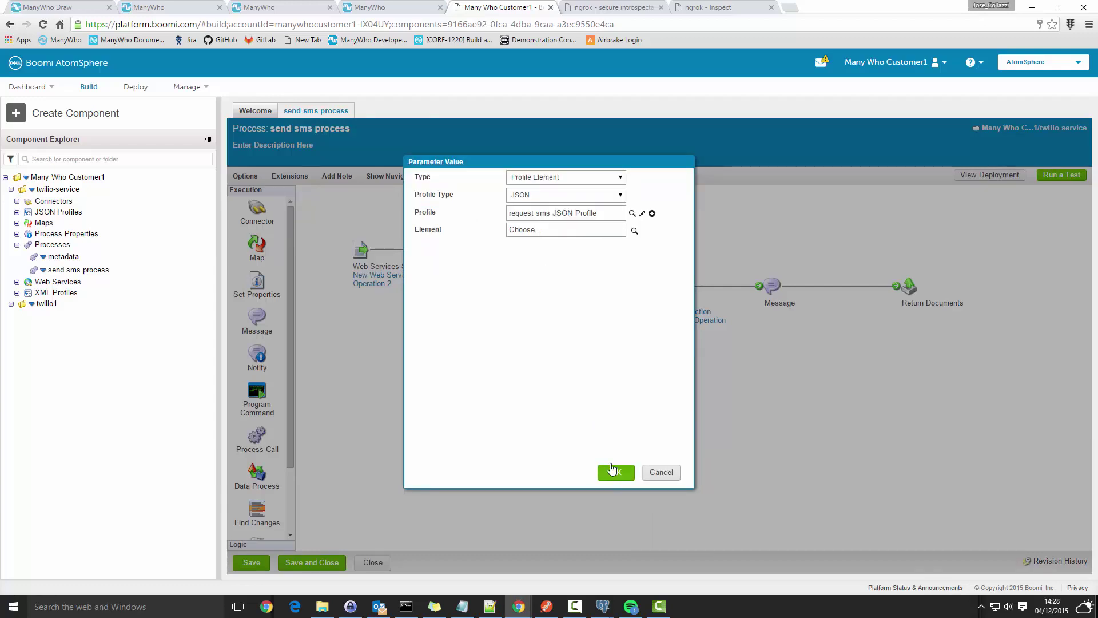
left_click(634, 230)
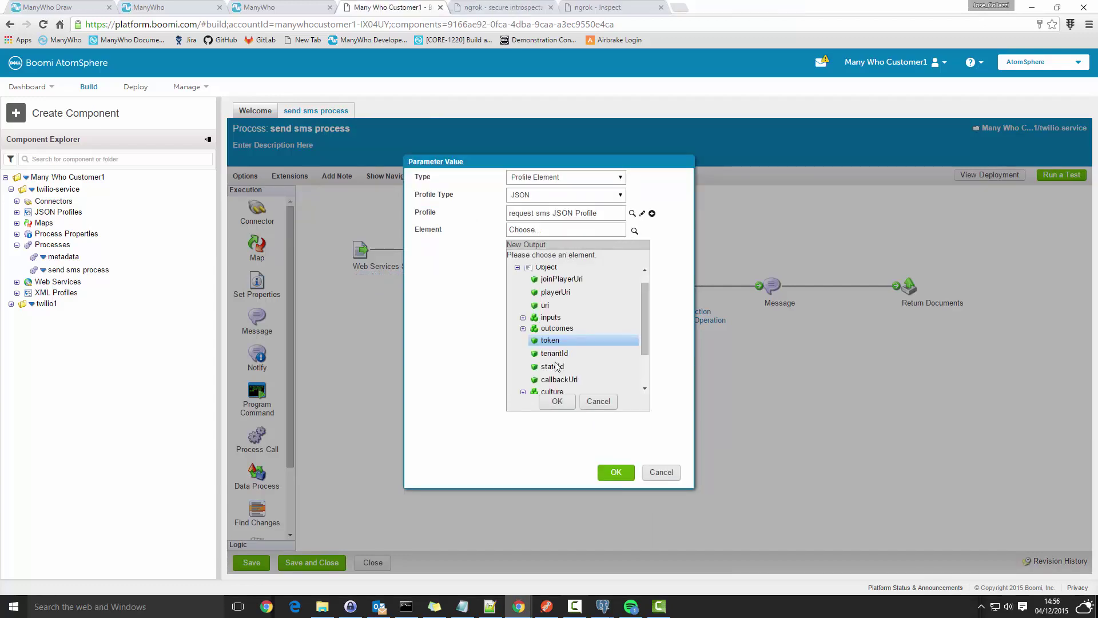
left_click(557, 401)
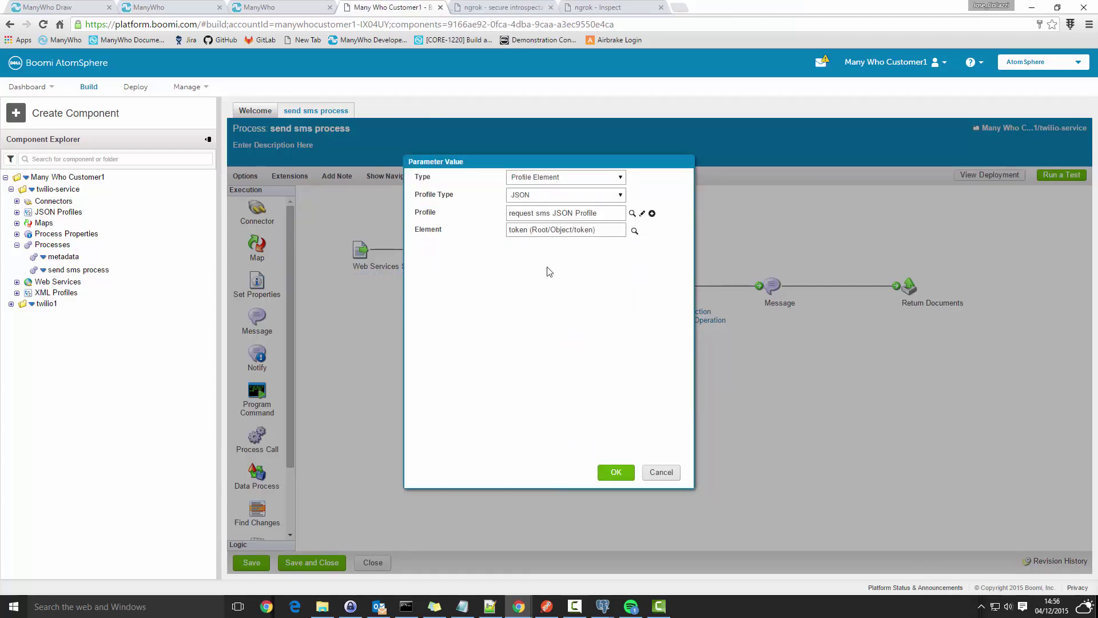
left_click(615, 472)
left_click(614, 427)
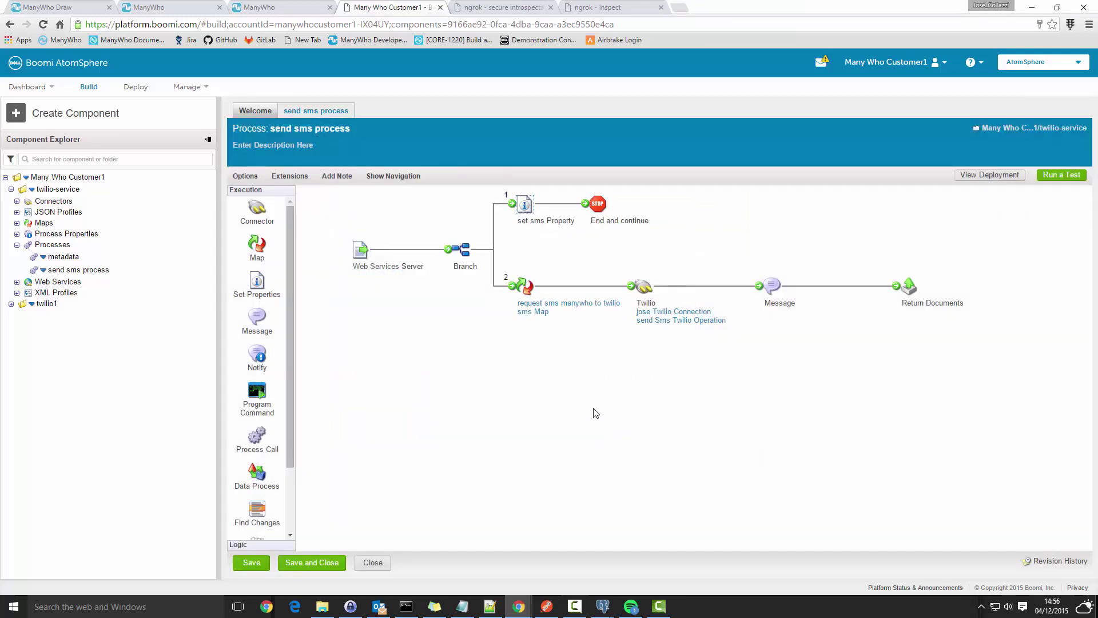
left_click(327, 563)
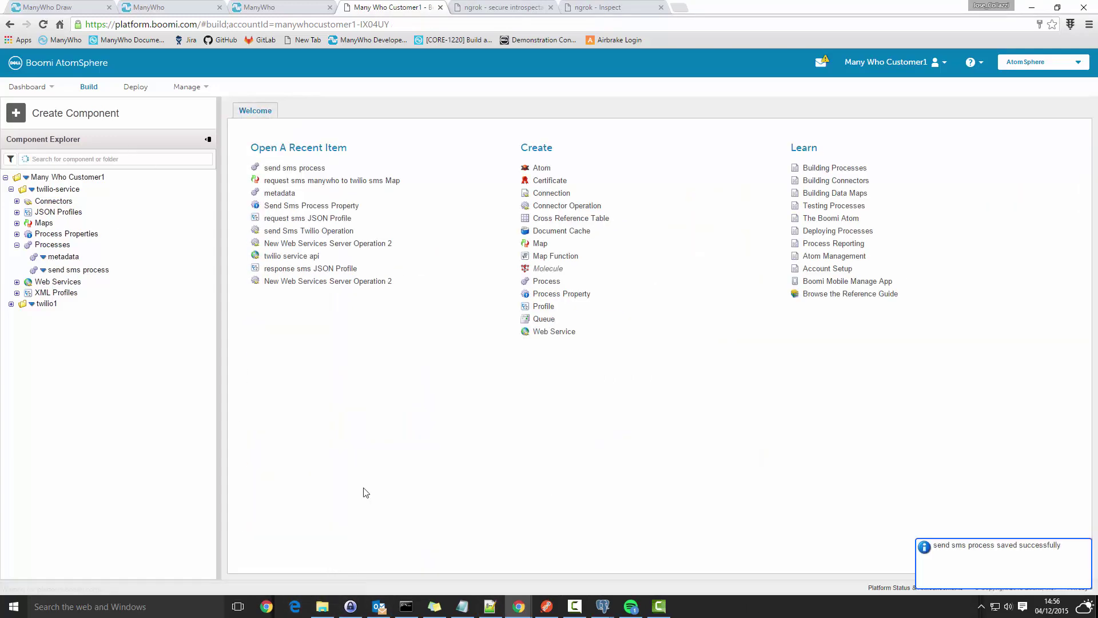
Deploy send sms process from the twilio-service folder to the development environment
left_click(130, 87)
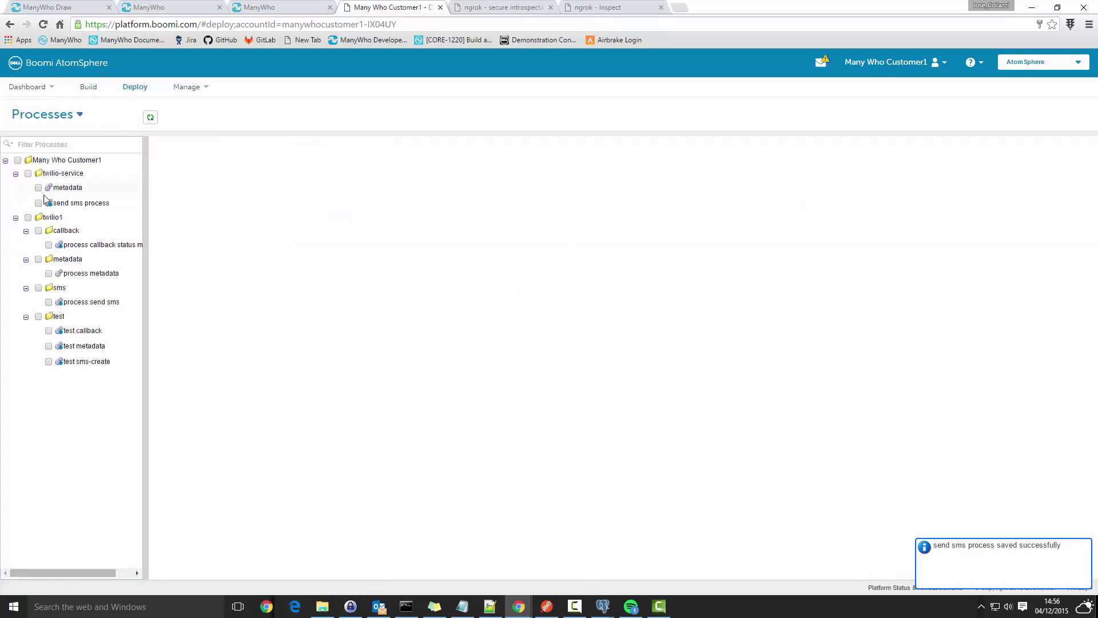
left_click(39, 203)
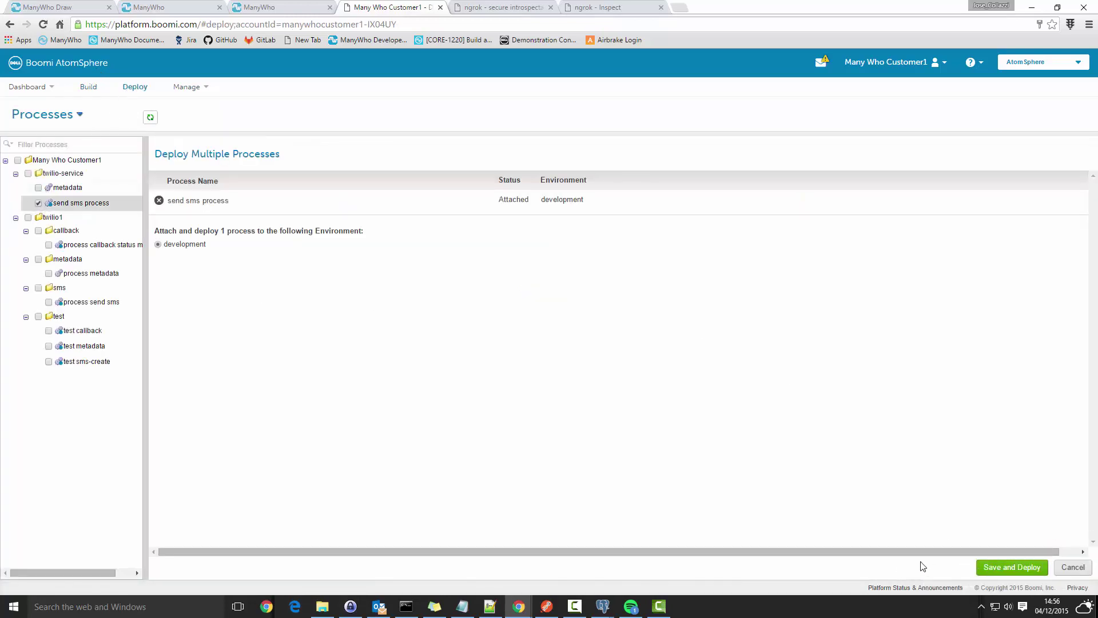
left_click(999, 569)
left_click(659, 444)
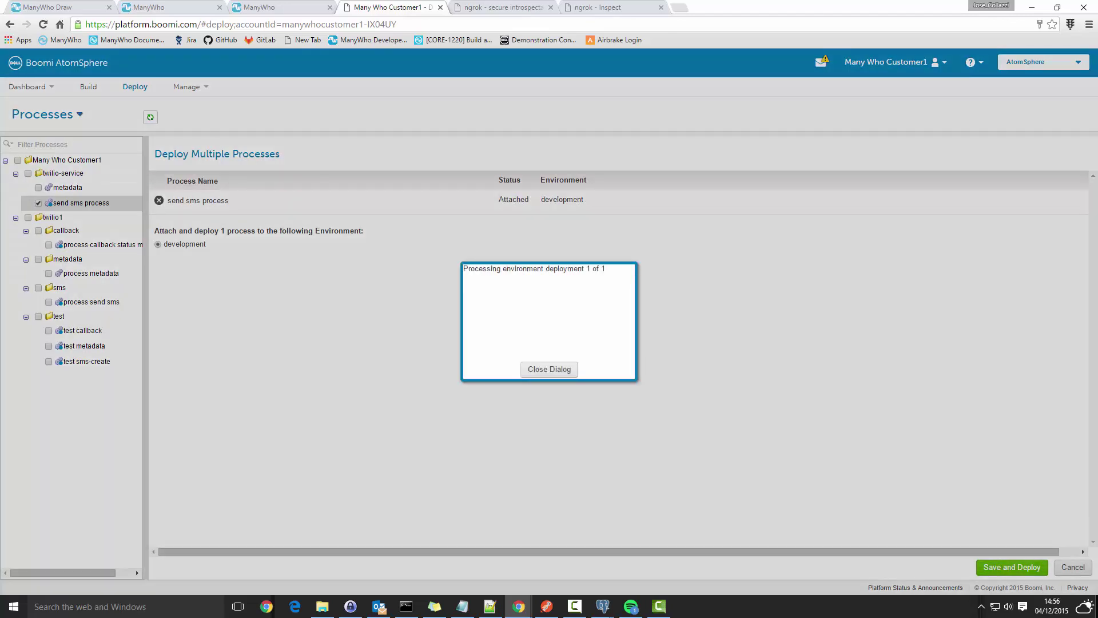
key("F10")
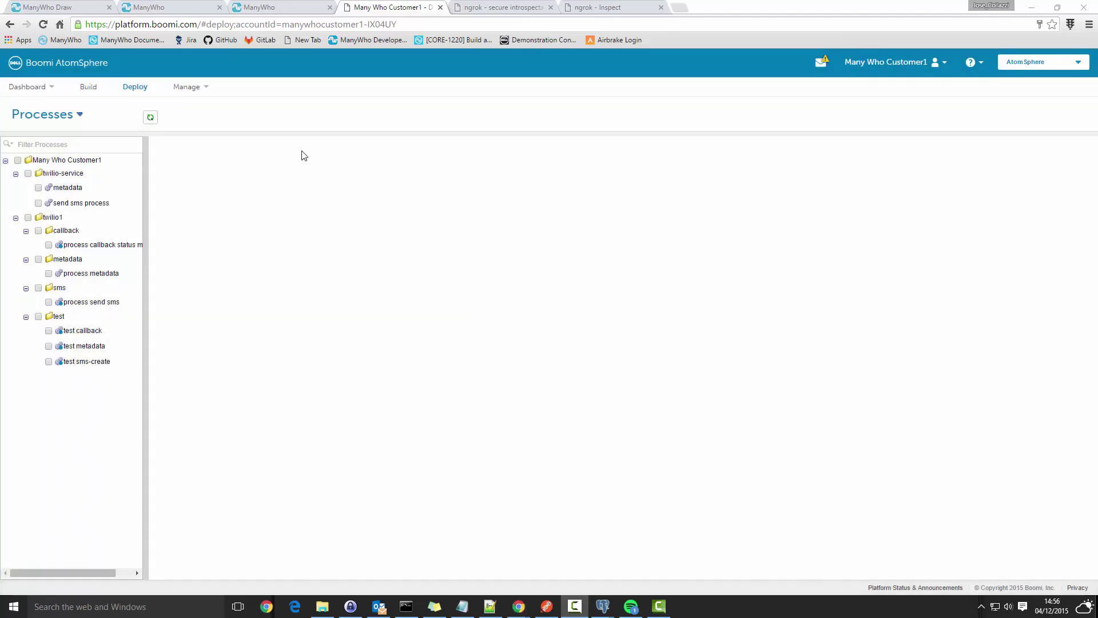
Deploy the twilio service api web service to the development environment
left_click(39, 114)
left_click(55, 157)
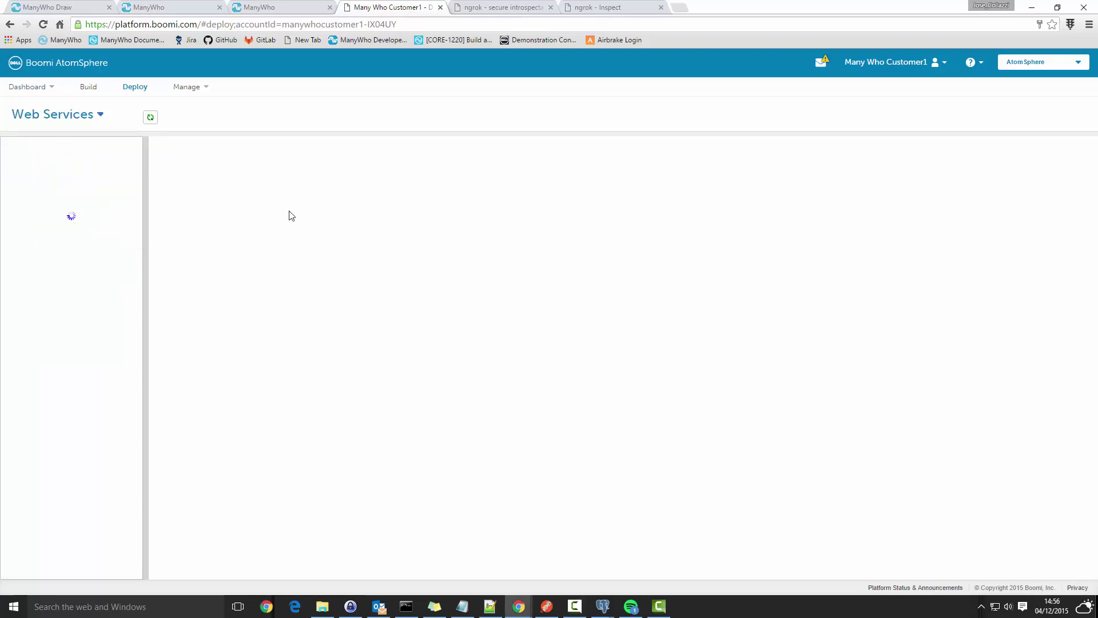
left_click(38, 188)
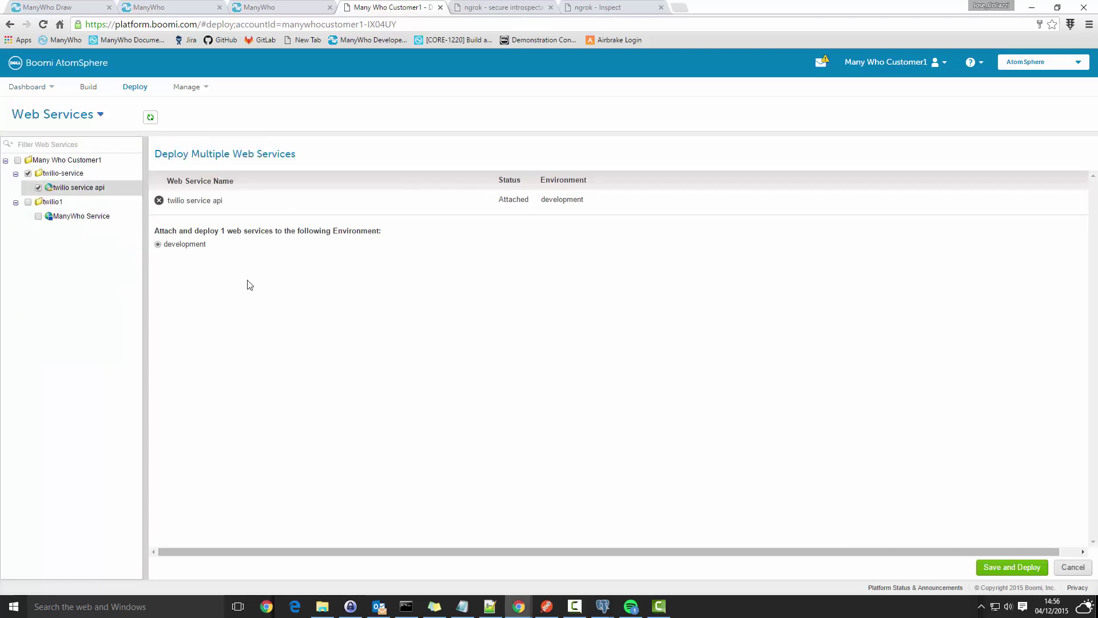
left_click(984, 569)
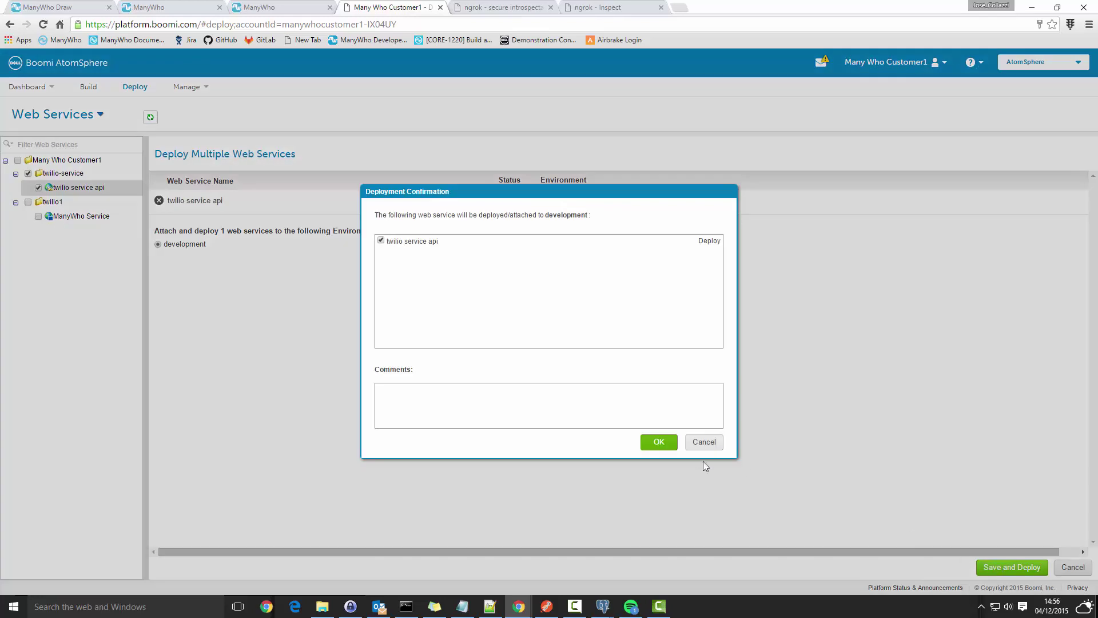
left_click(659, 443)
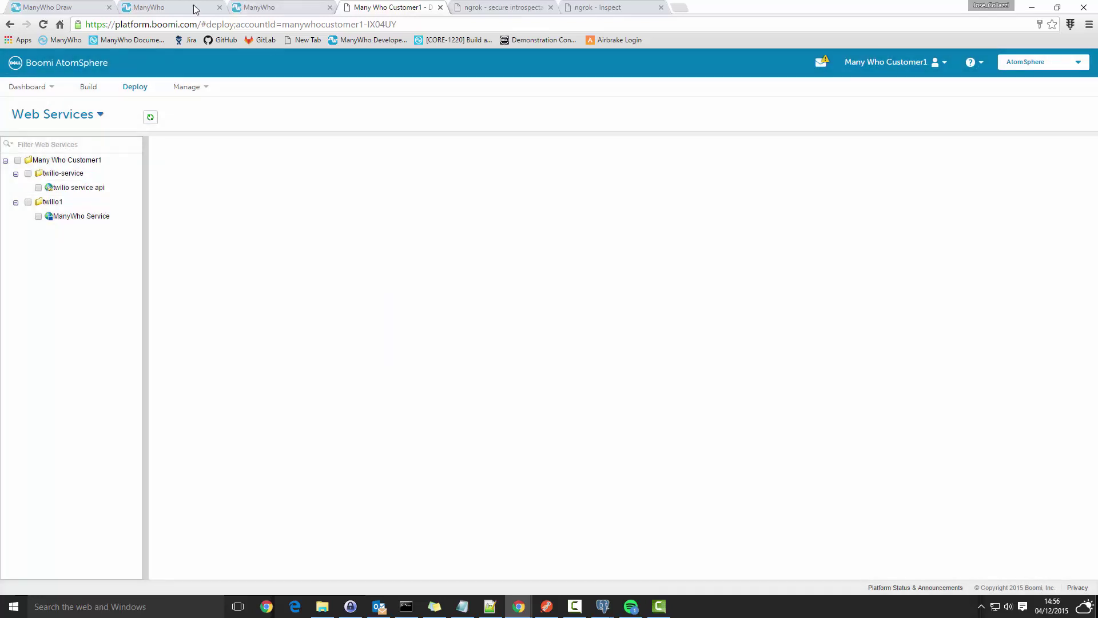
Switch to ManyWho Draw and launch sms flow in Run mode with the default player
left_click(58, 8)
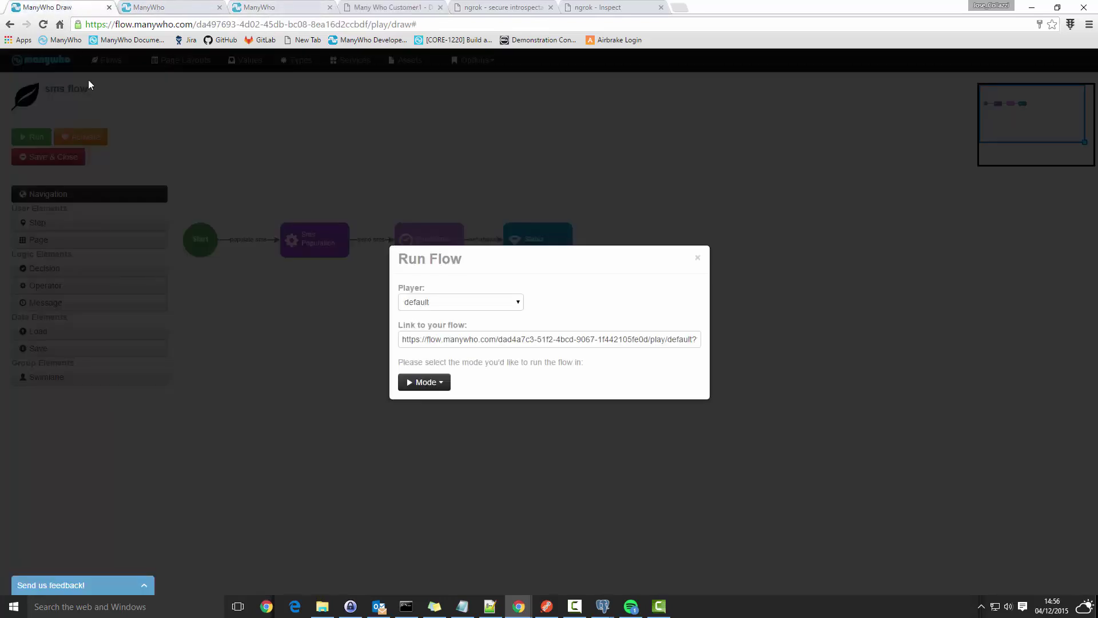
left_click(426, 383)
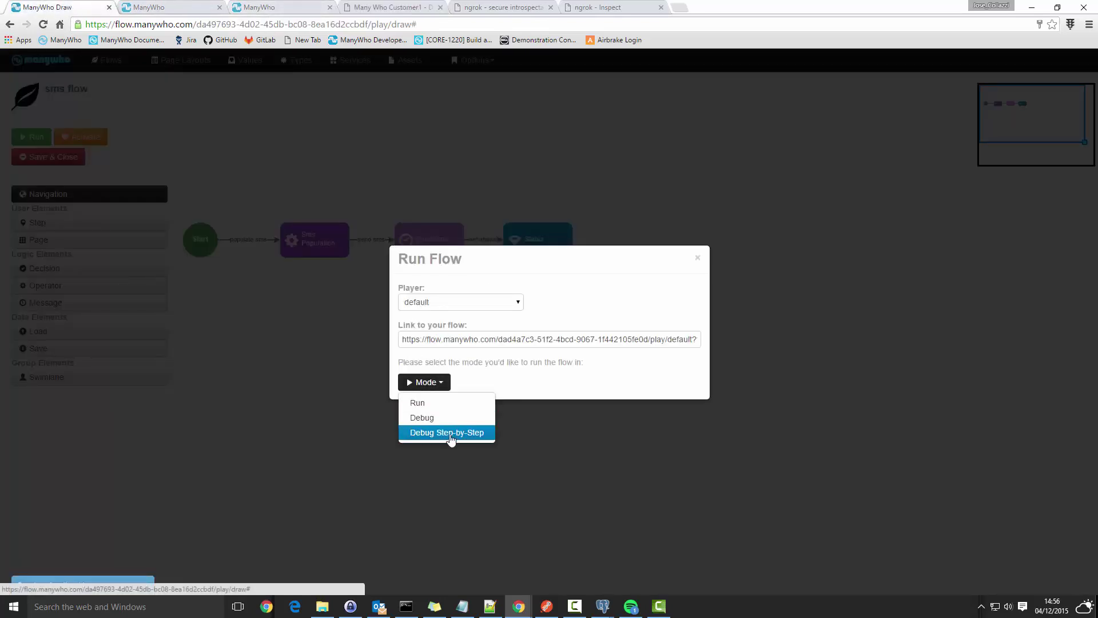
left_click(436, 404)
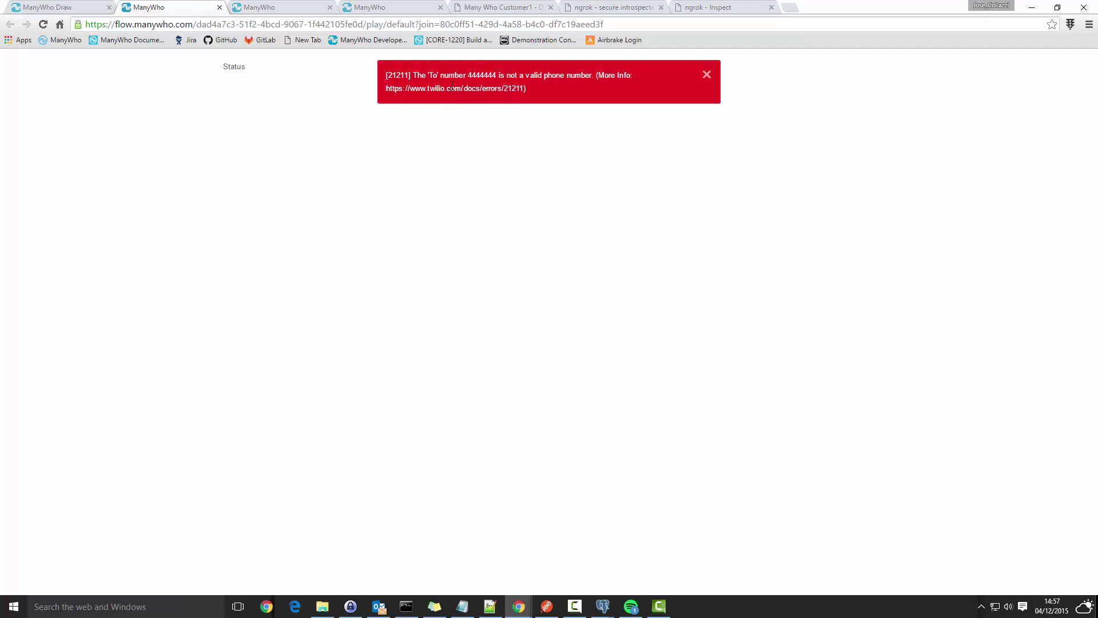
Return to the flow editor, inspect the From value and the list of flow values, and close the list
left_click(96, 7)
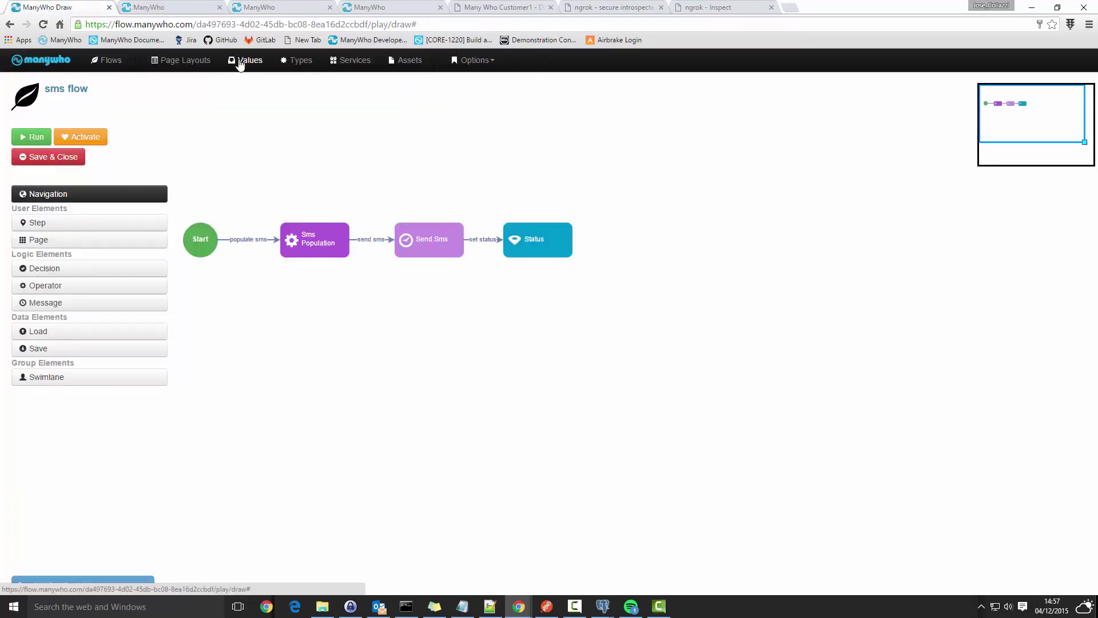
left_click(247, 60)
scroll(304, 427, "down", 2)
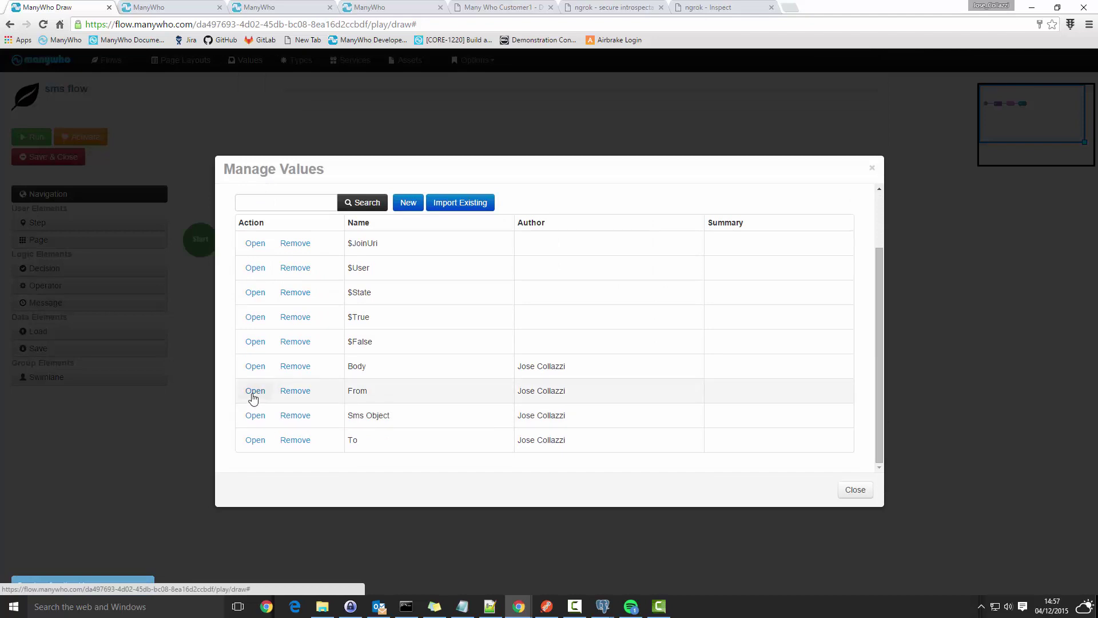
left_click(256, 390)
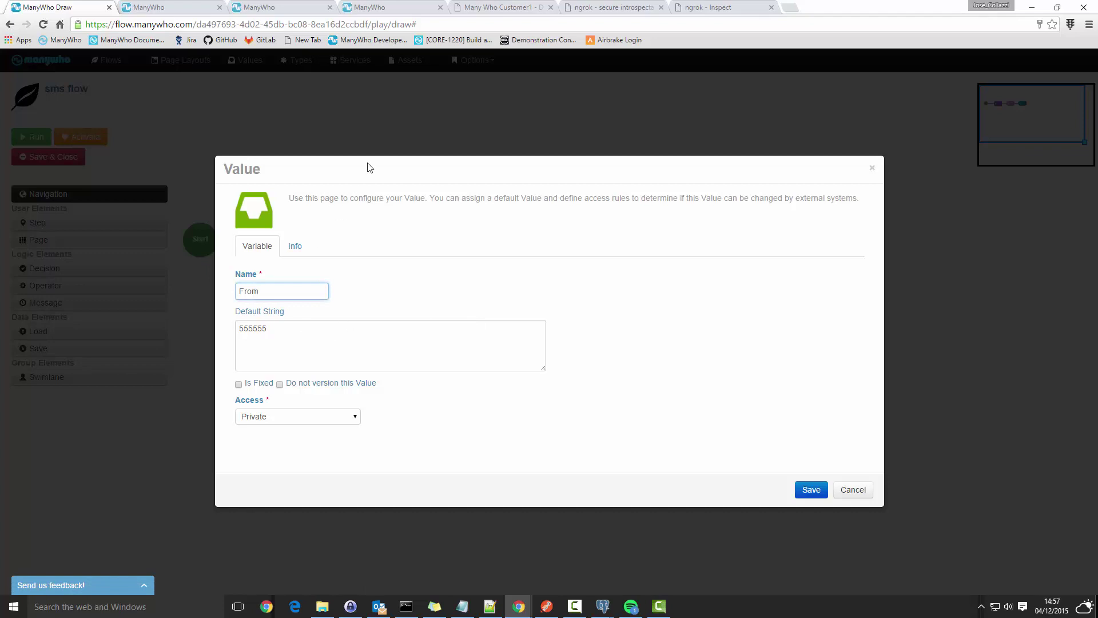
left_click_drag(840, 6, 868, 92)
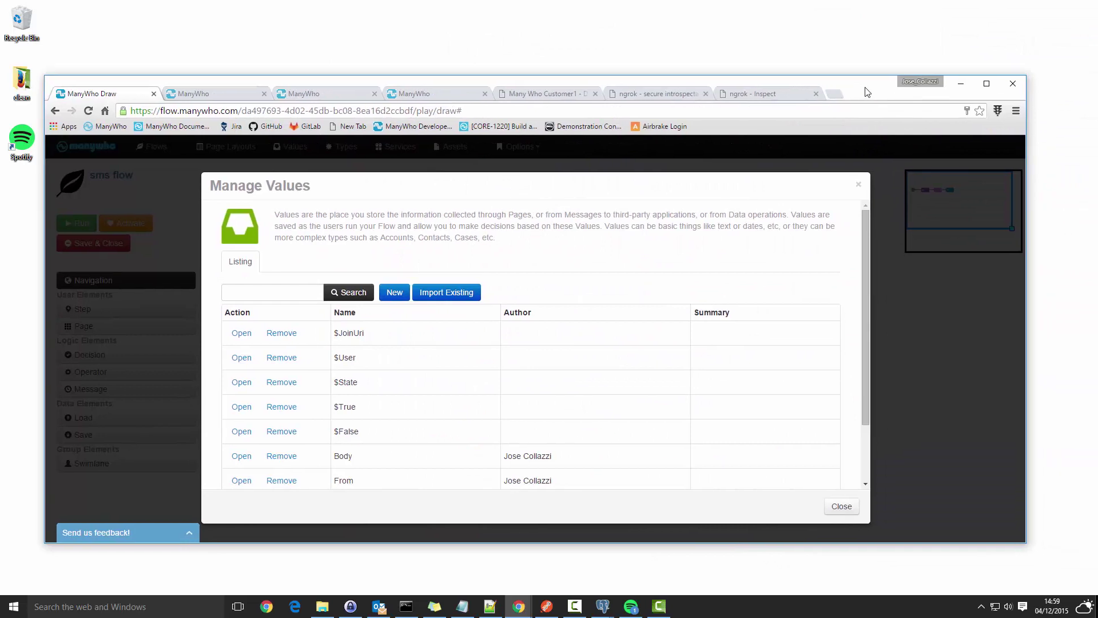
double_click(867, 91)
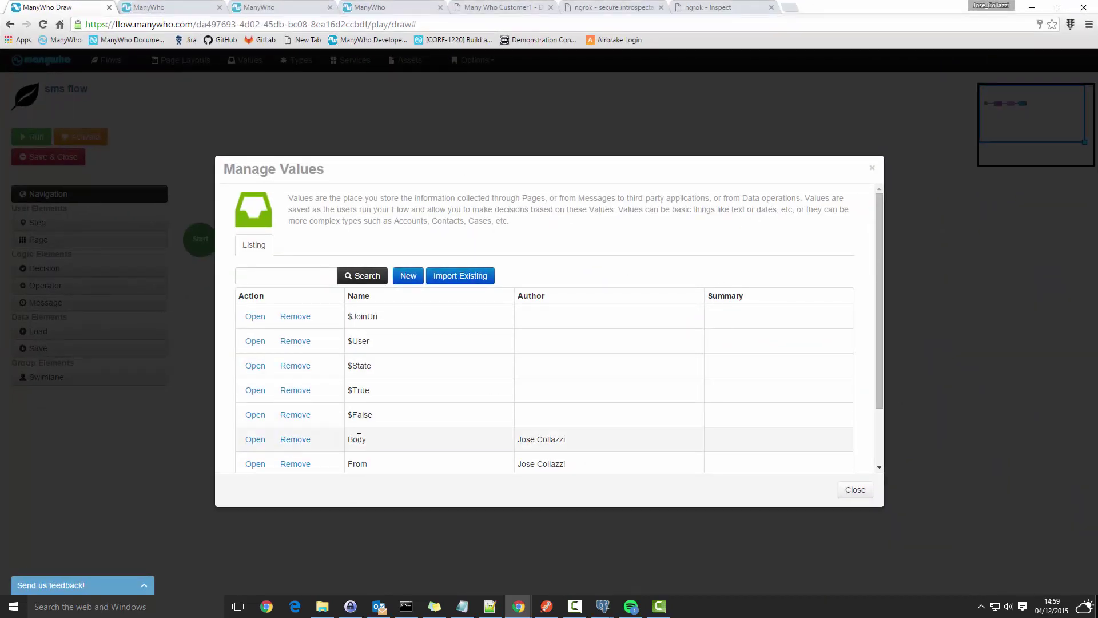
scroll(355, 450, "down", 2)
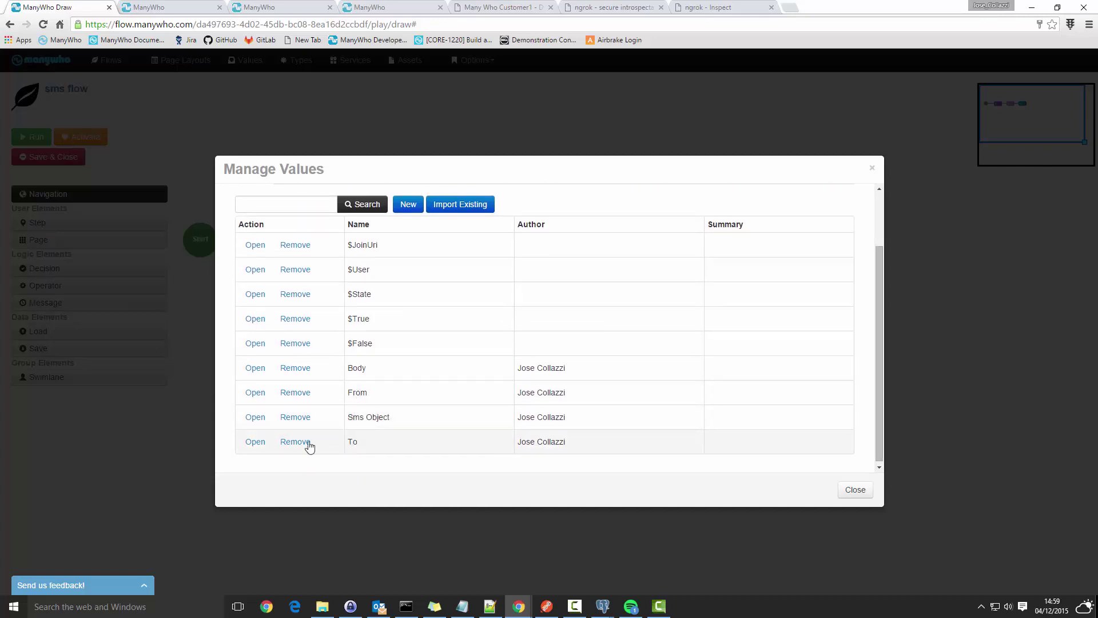
left_click(858, 491)
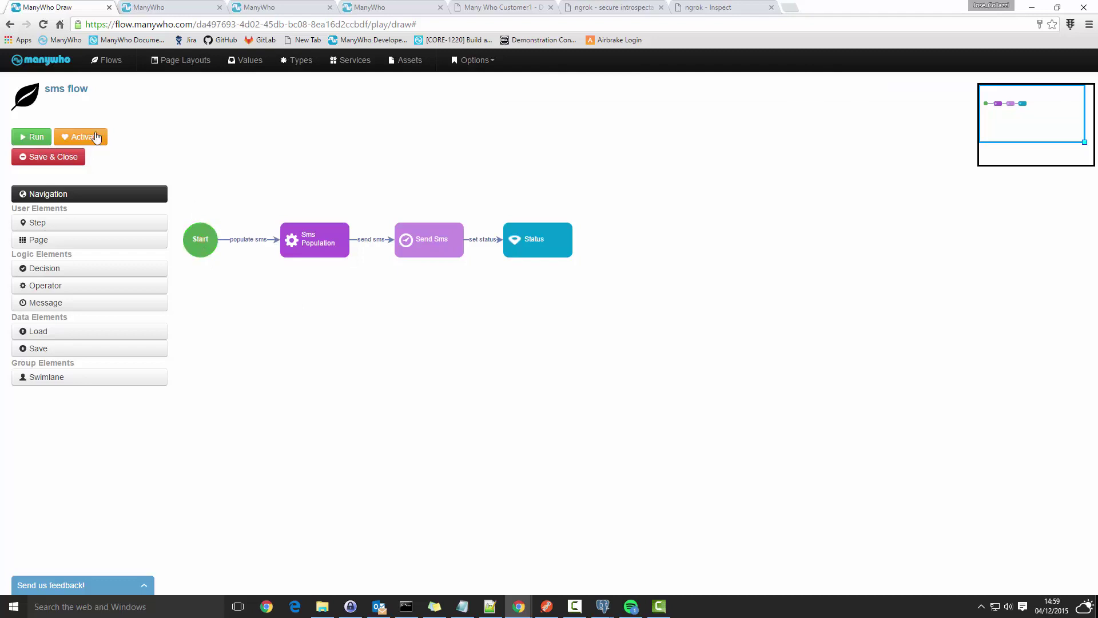
Run sms flow again in Run mode, check the Status page, and return to the flow editor
left_click(25, 140)
left_click(429, 382)
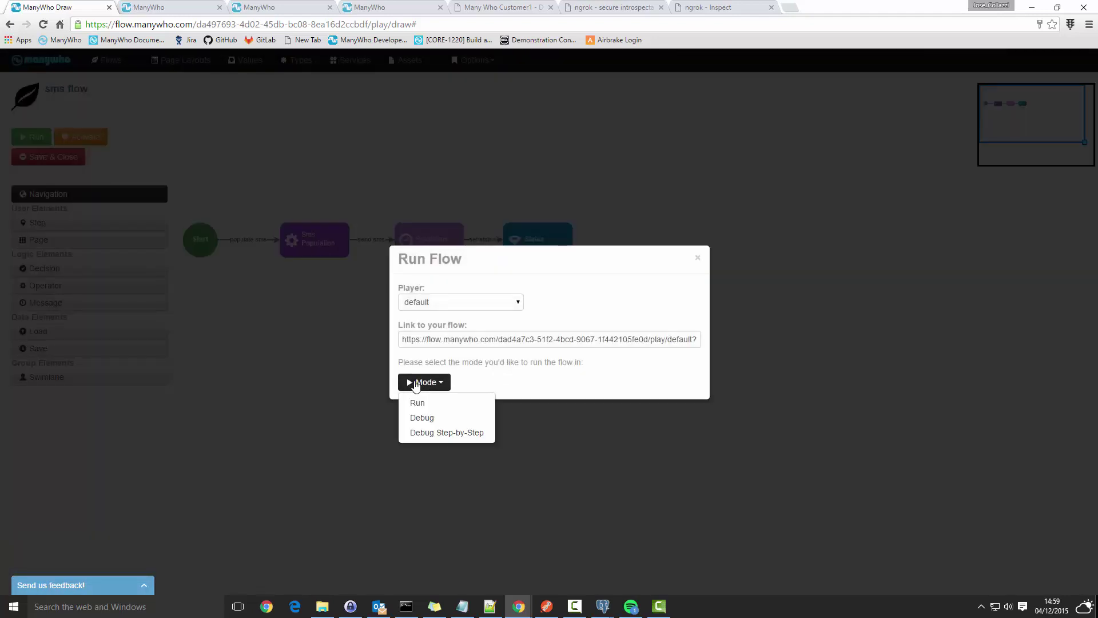
left_click(429, 404)
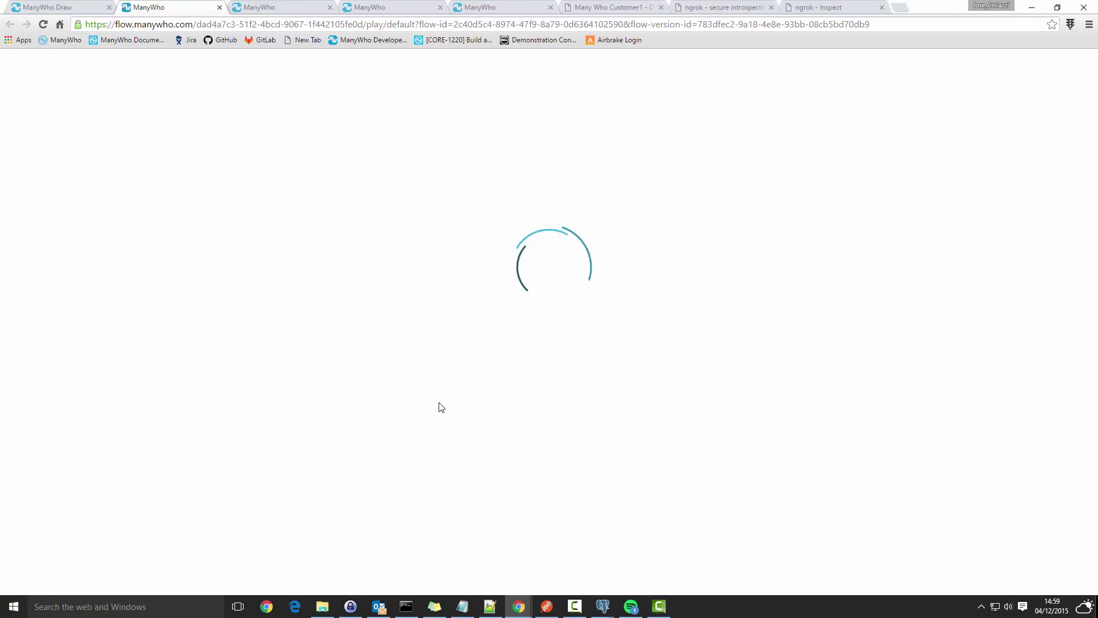
left_click_drag(250, 66, 212, 64)
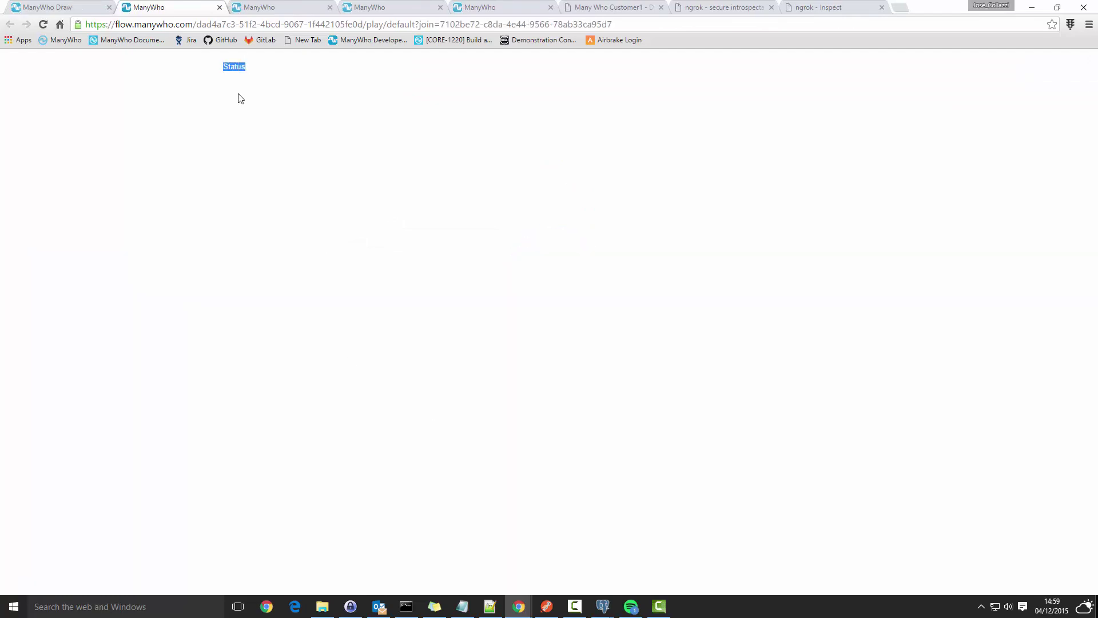
left_click(69, 10)
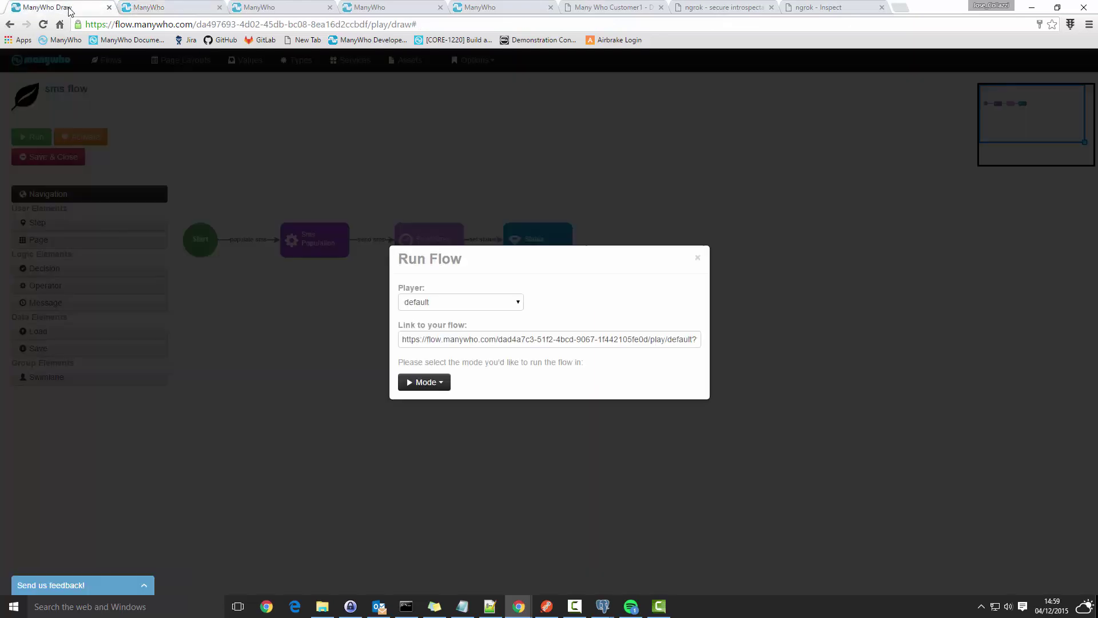